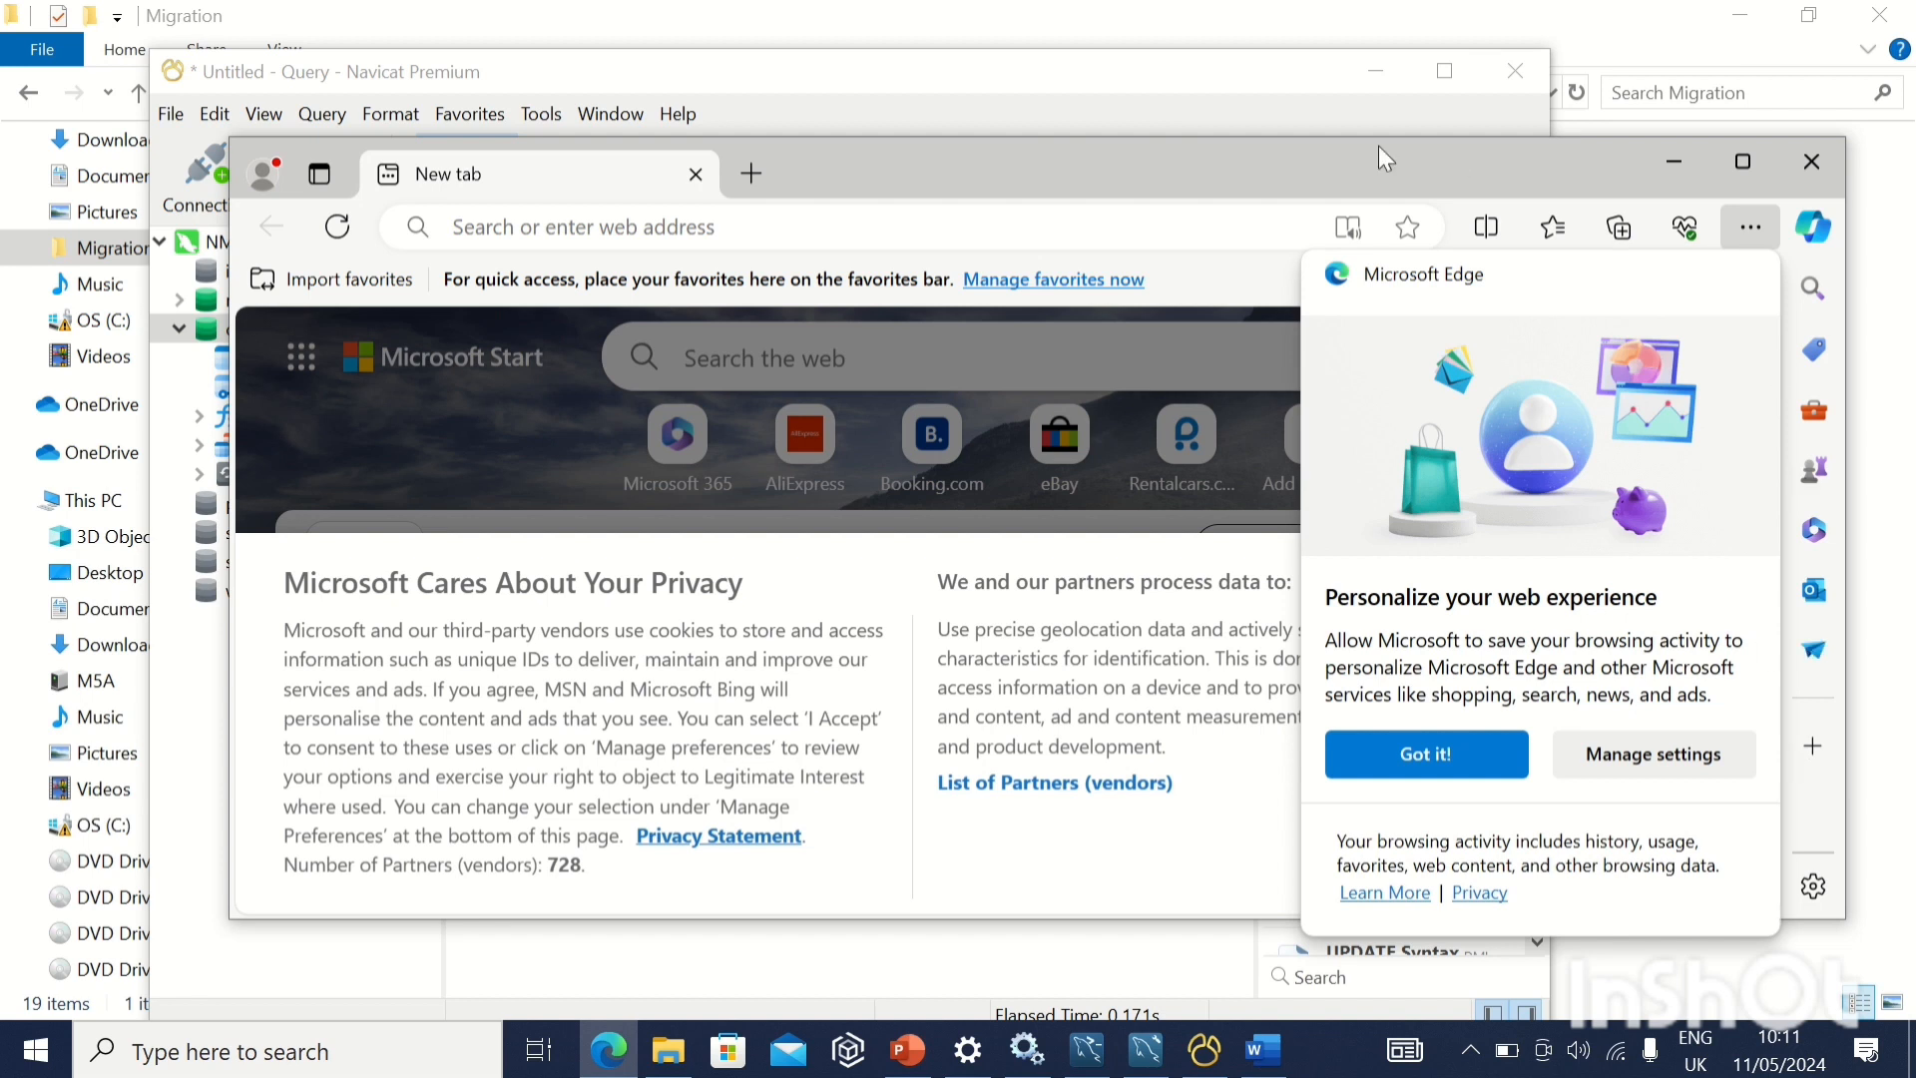
Open the Tomcat Manager App, sign in with the manager username and password, and acknowledge the saved-password notice
mouse_move(694, 12)
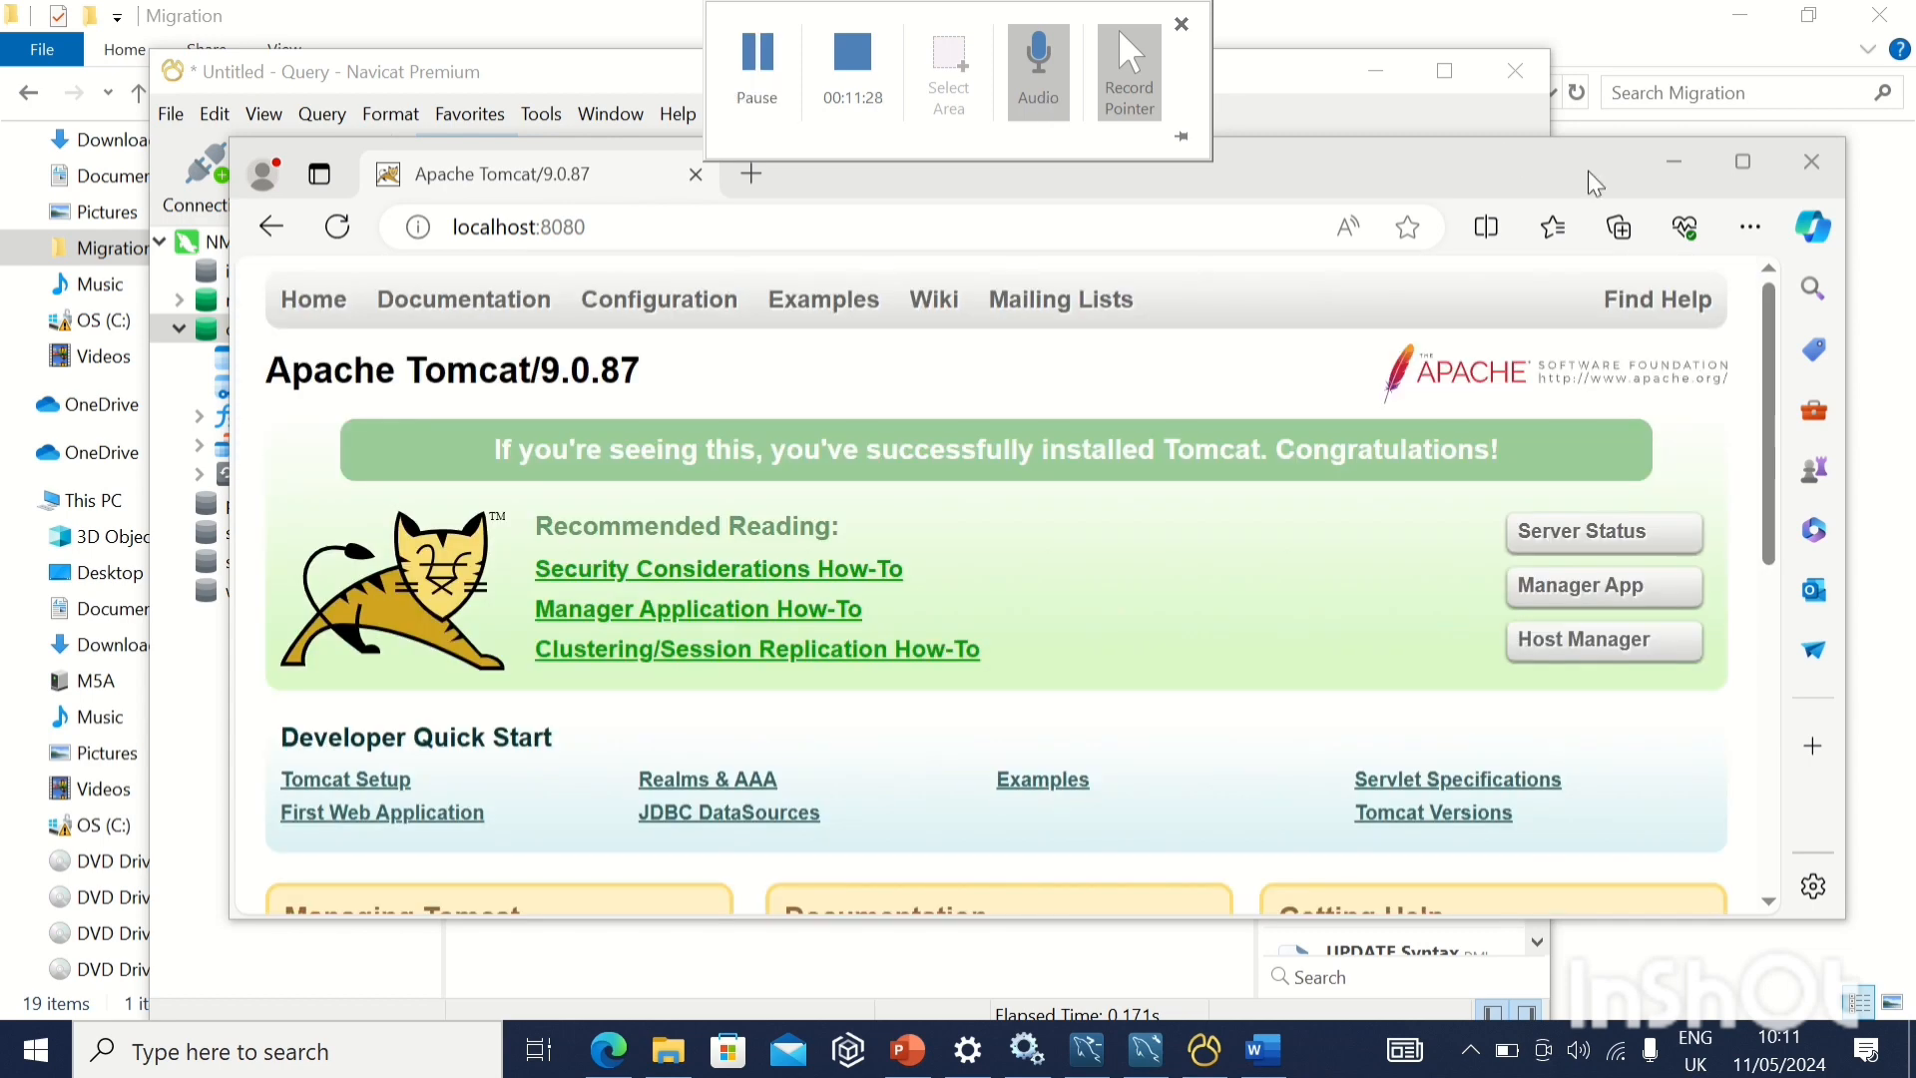
left_click(1737, 165)
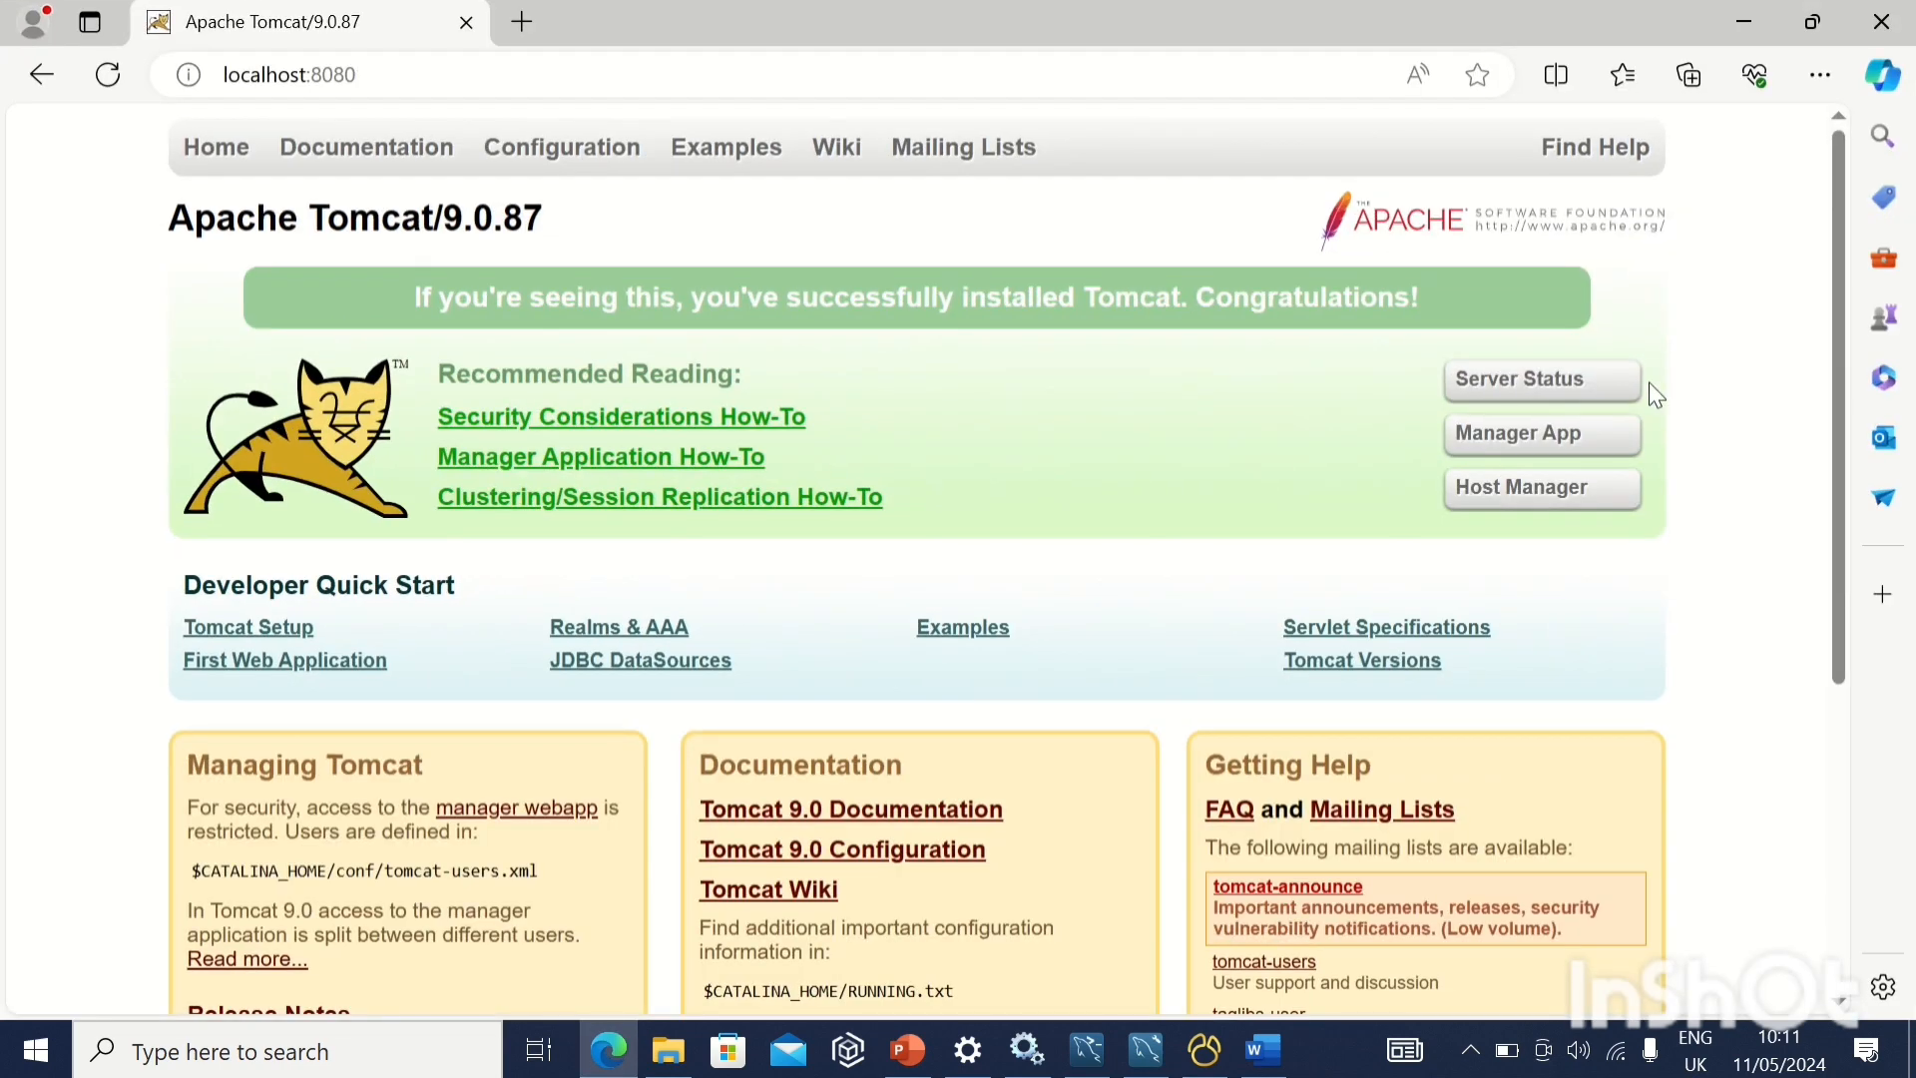
left_click(1534, 439)
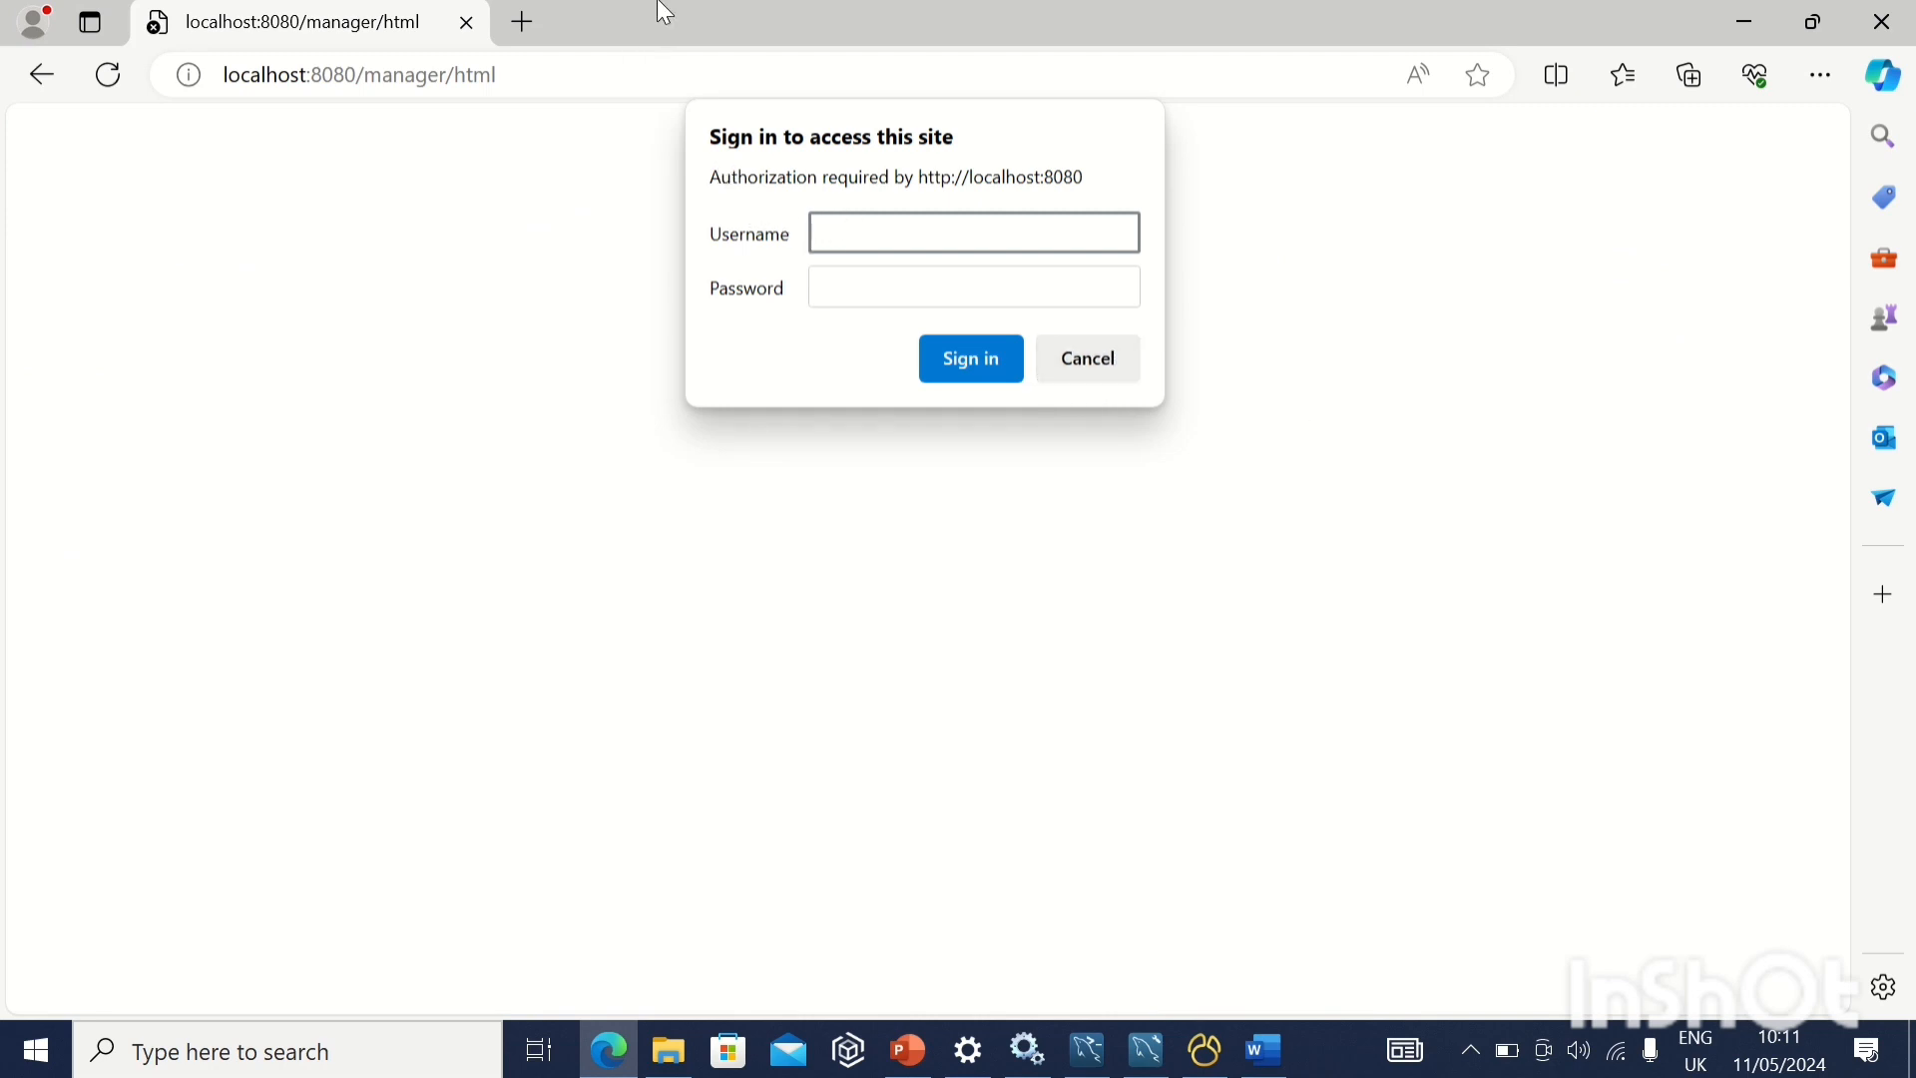
left_click(768, 95)
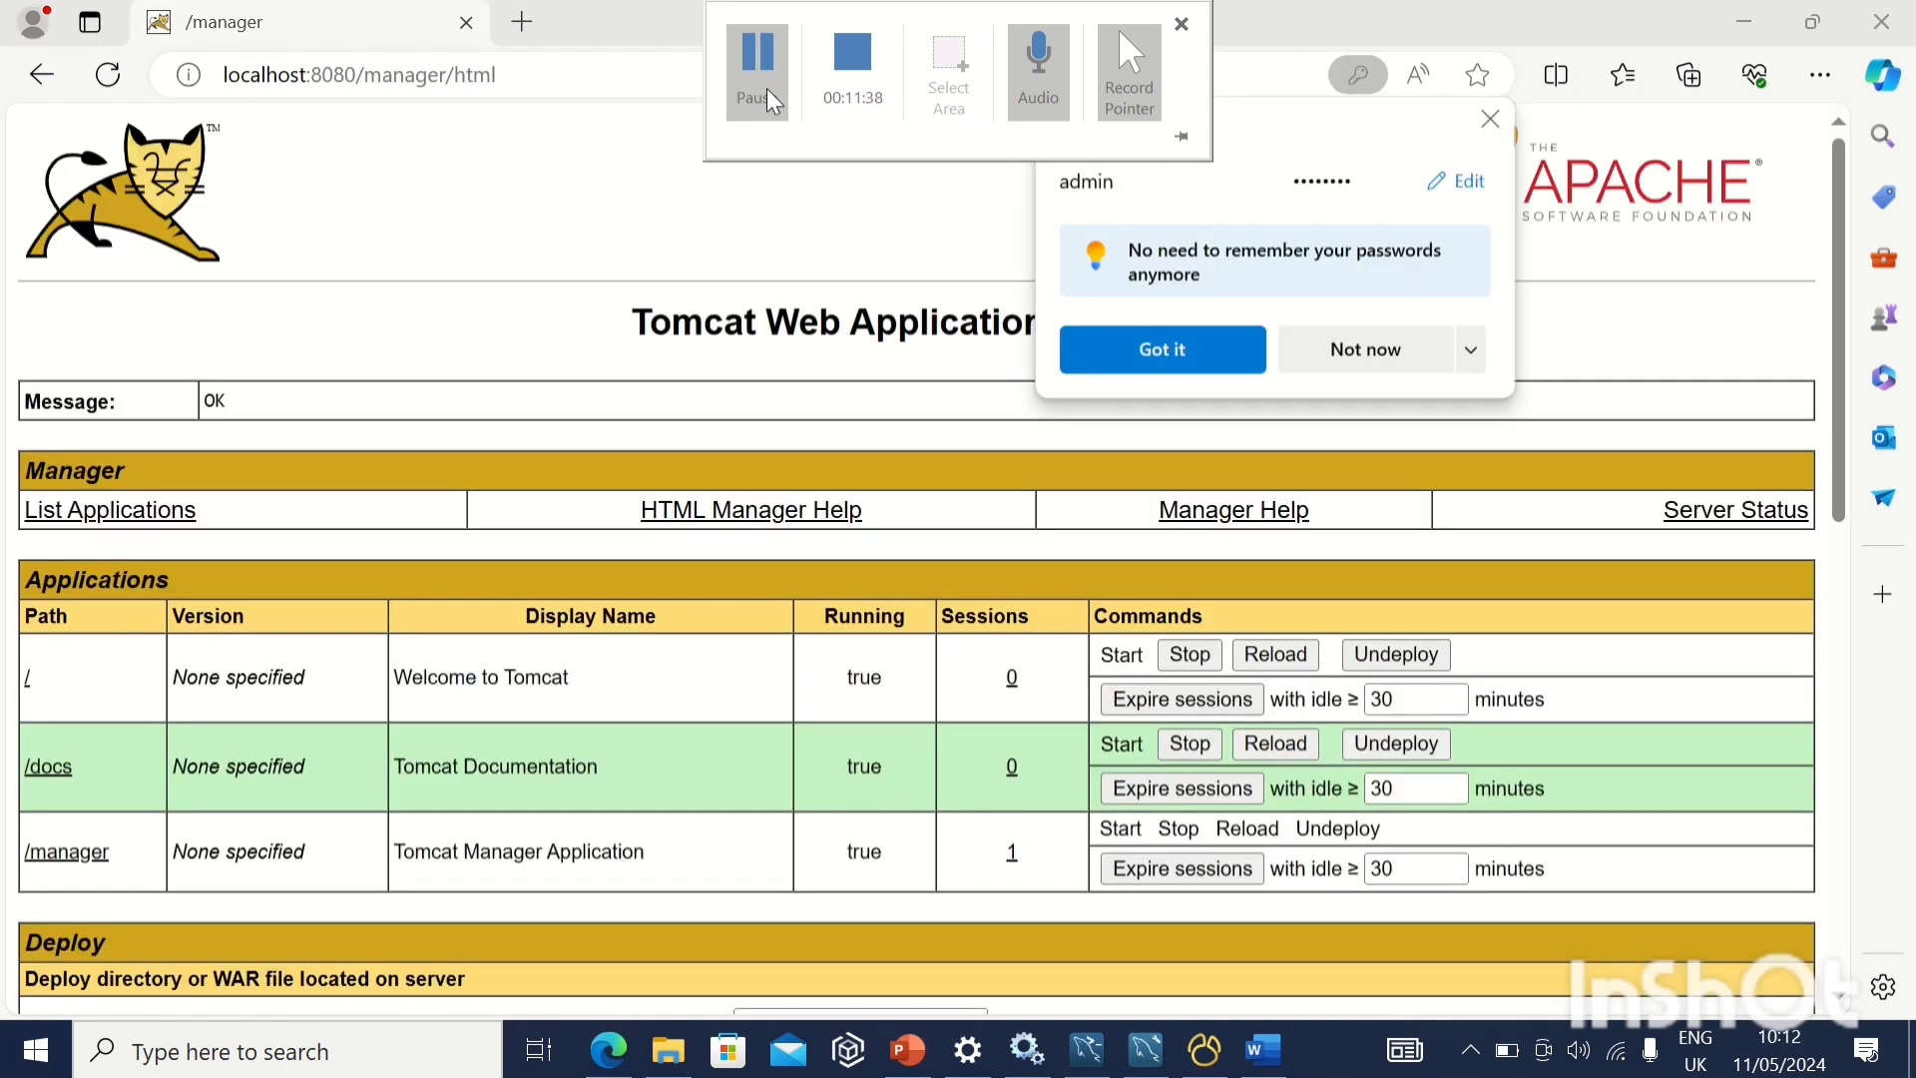
left_click(1206, 360)
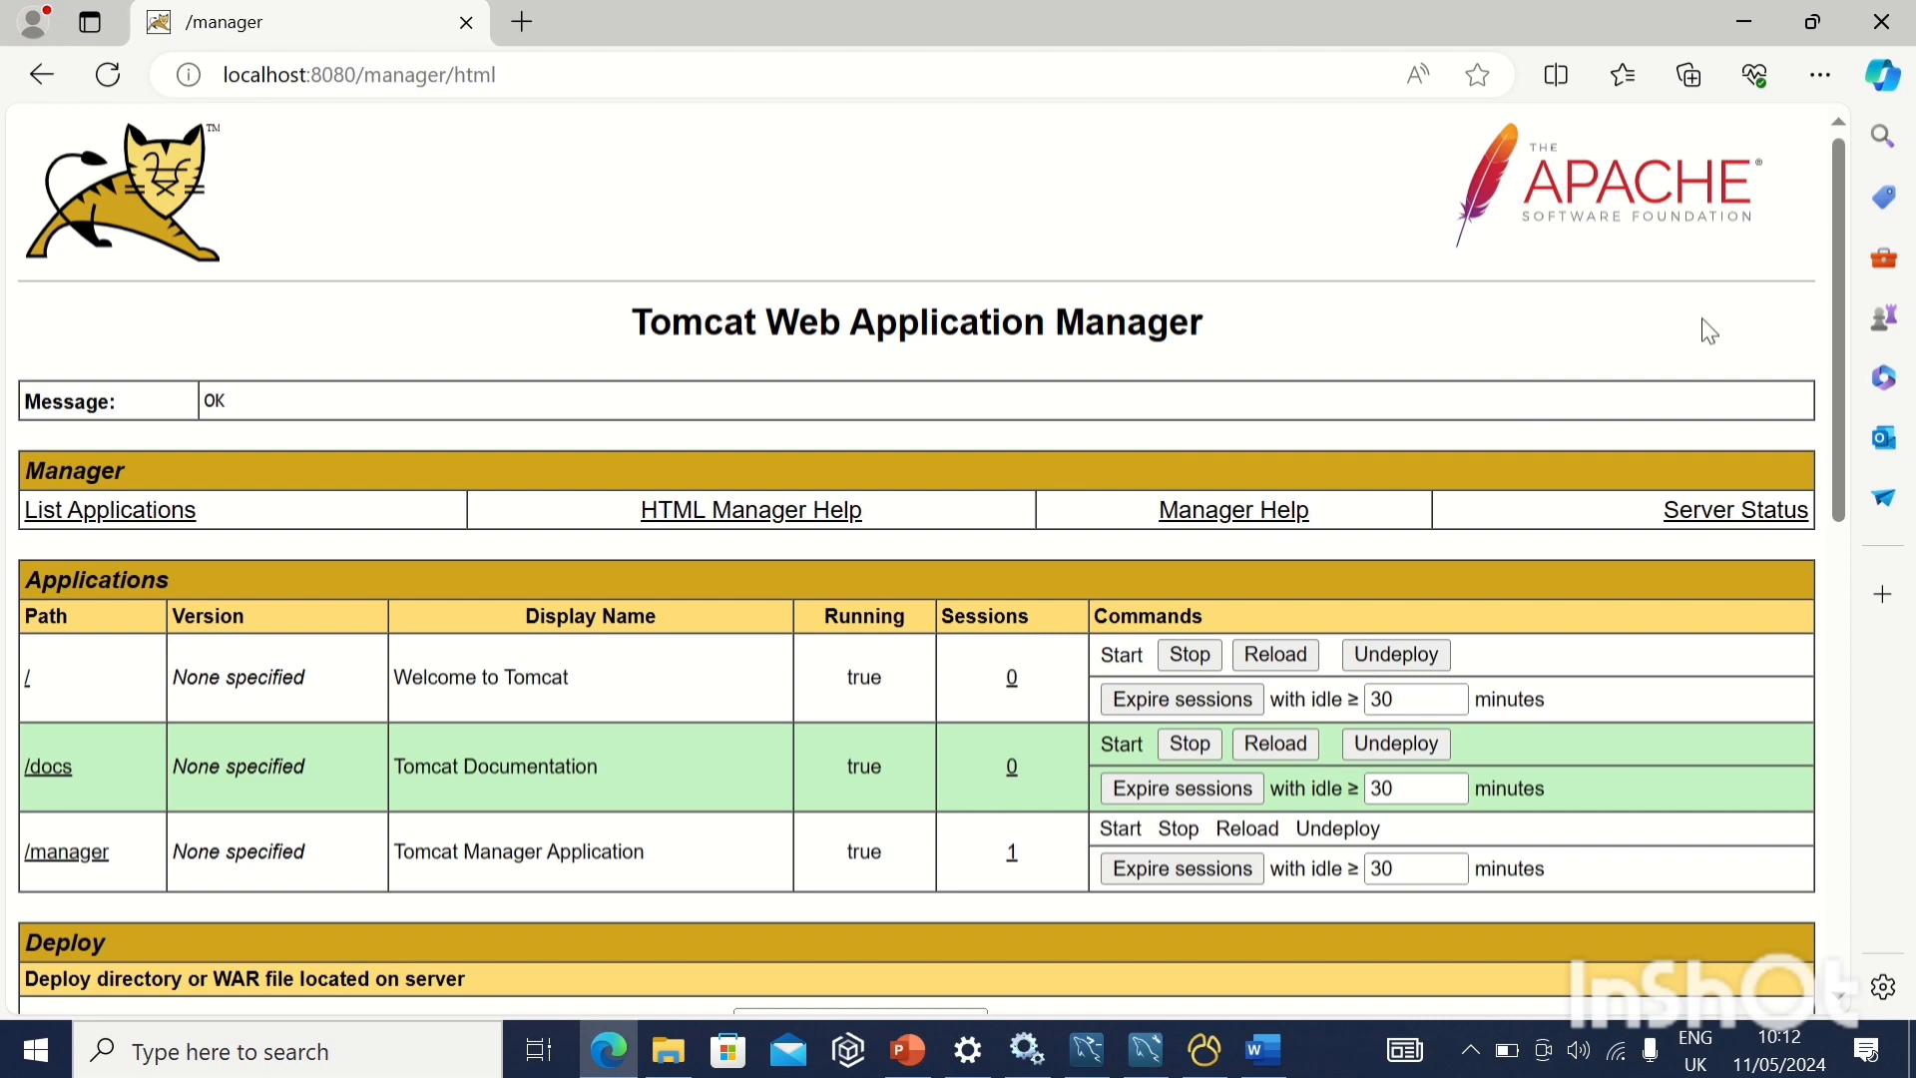
Choose openmrs.war from the C:\Migration folder as the WAR file to upload and deploy it
left_click_drag(1843, 316, 1841, 658)
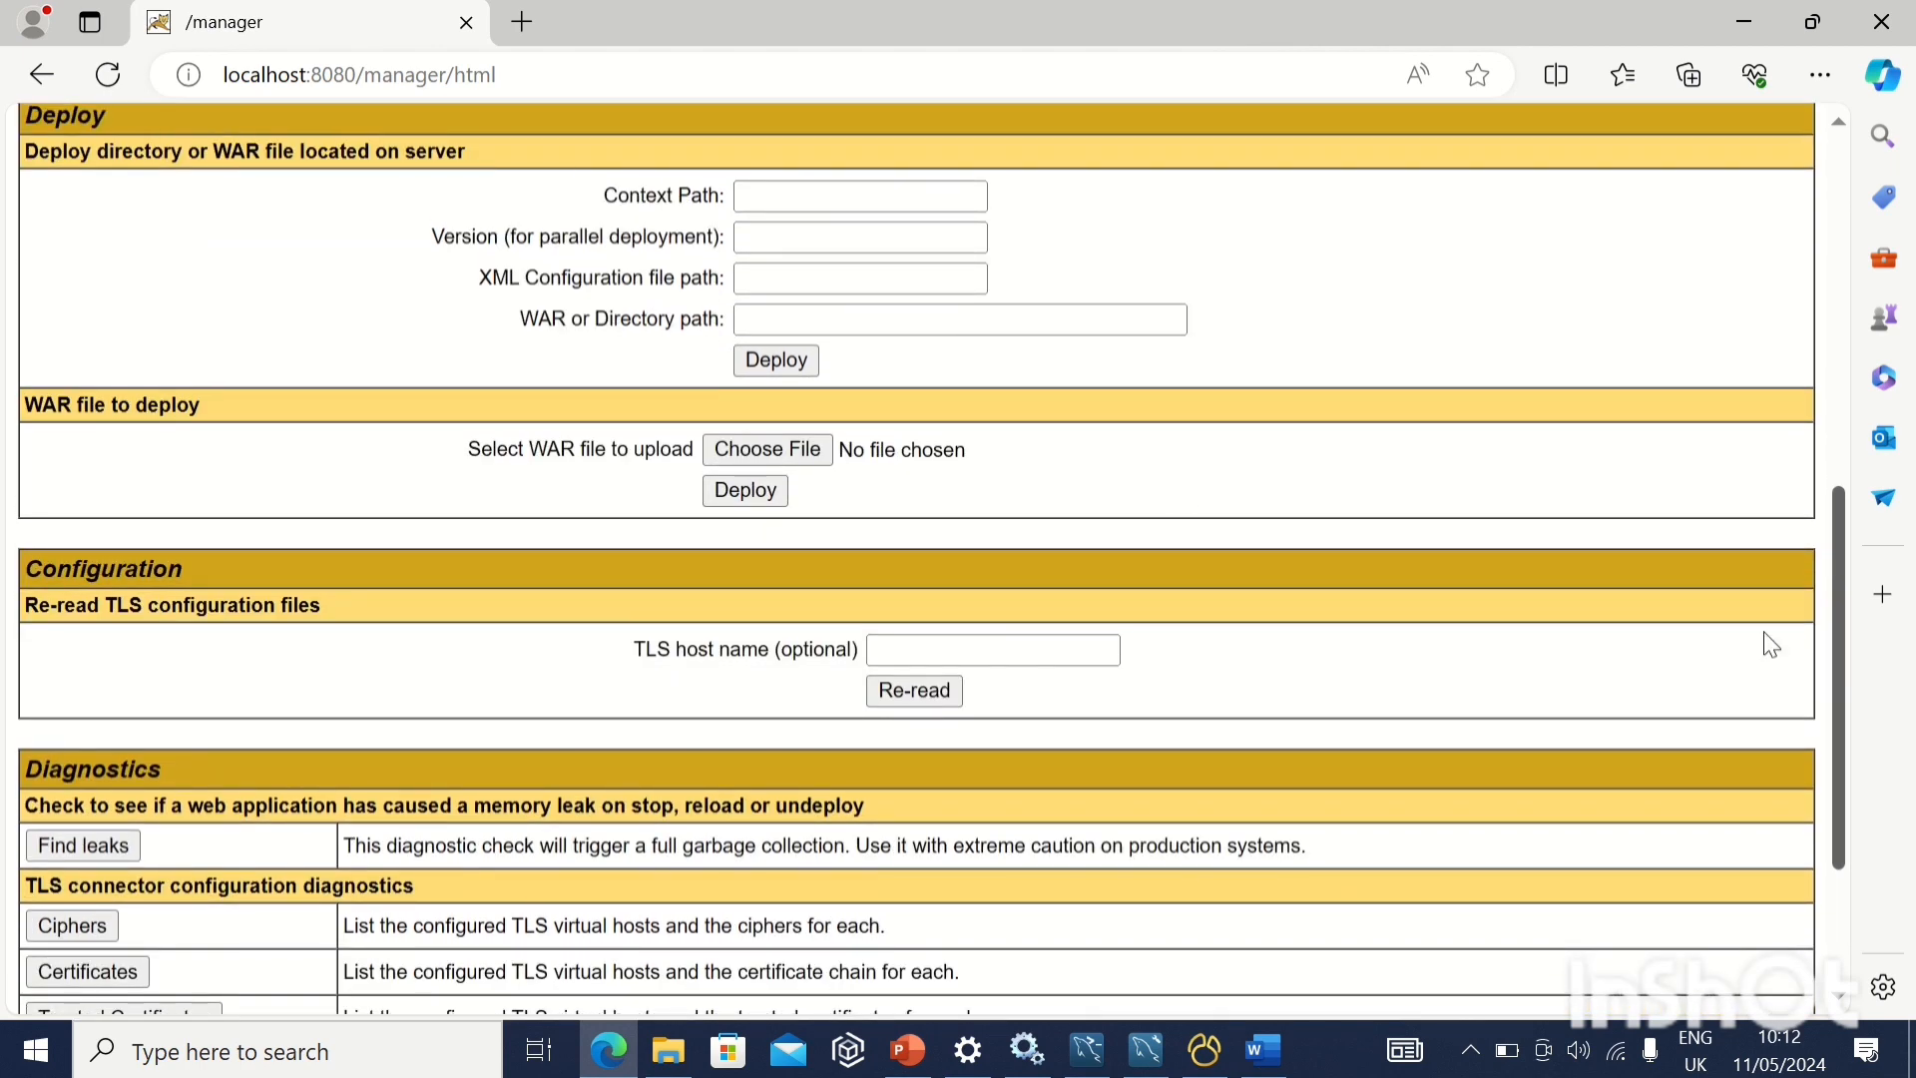
left_click(787, 450)
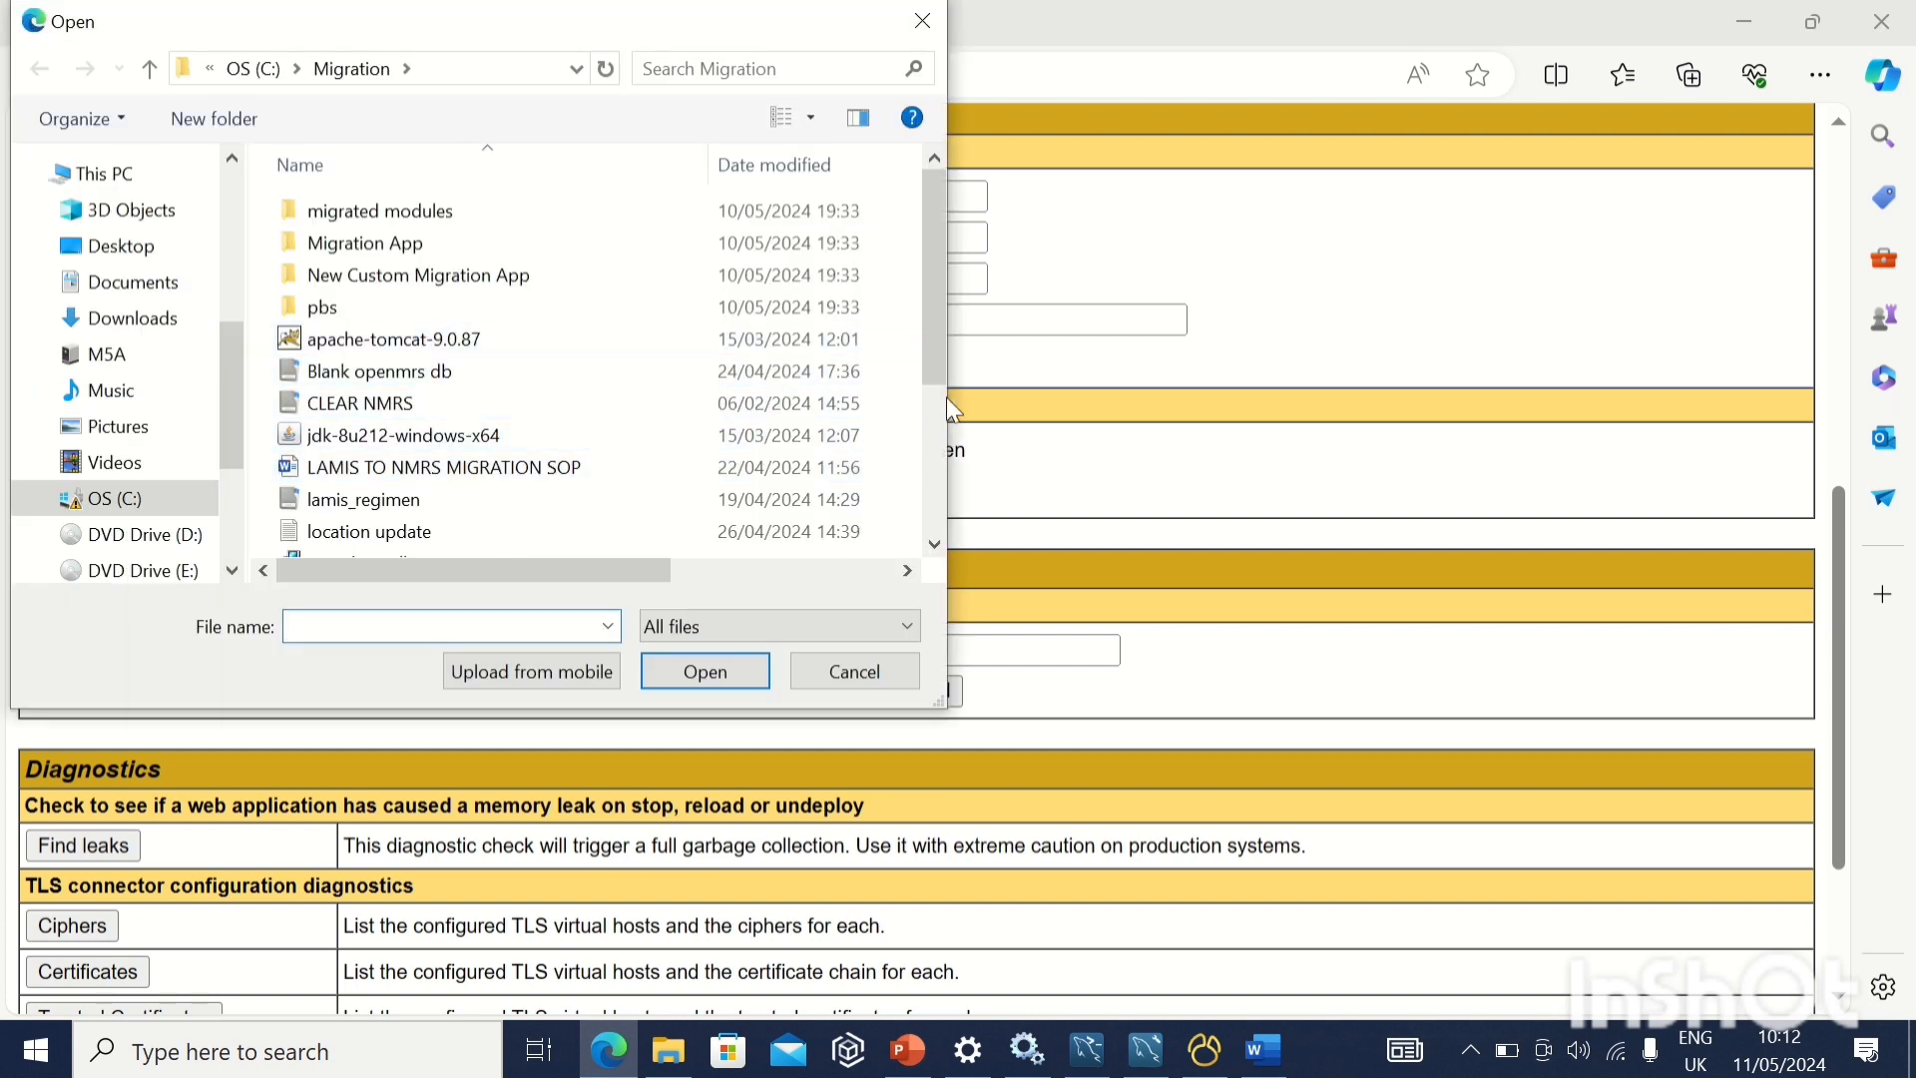
left_click_drag(931, 334, 907, 547)
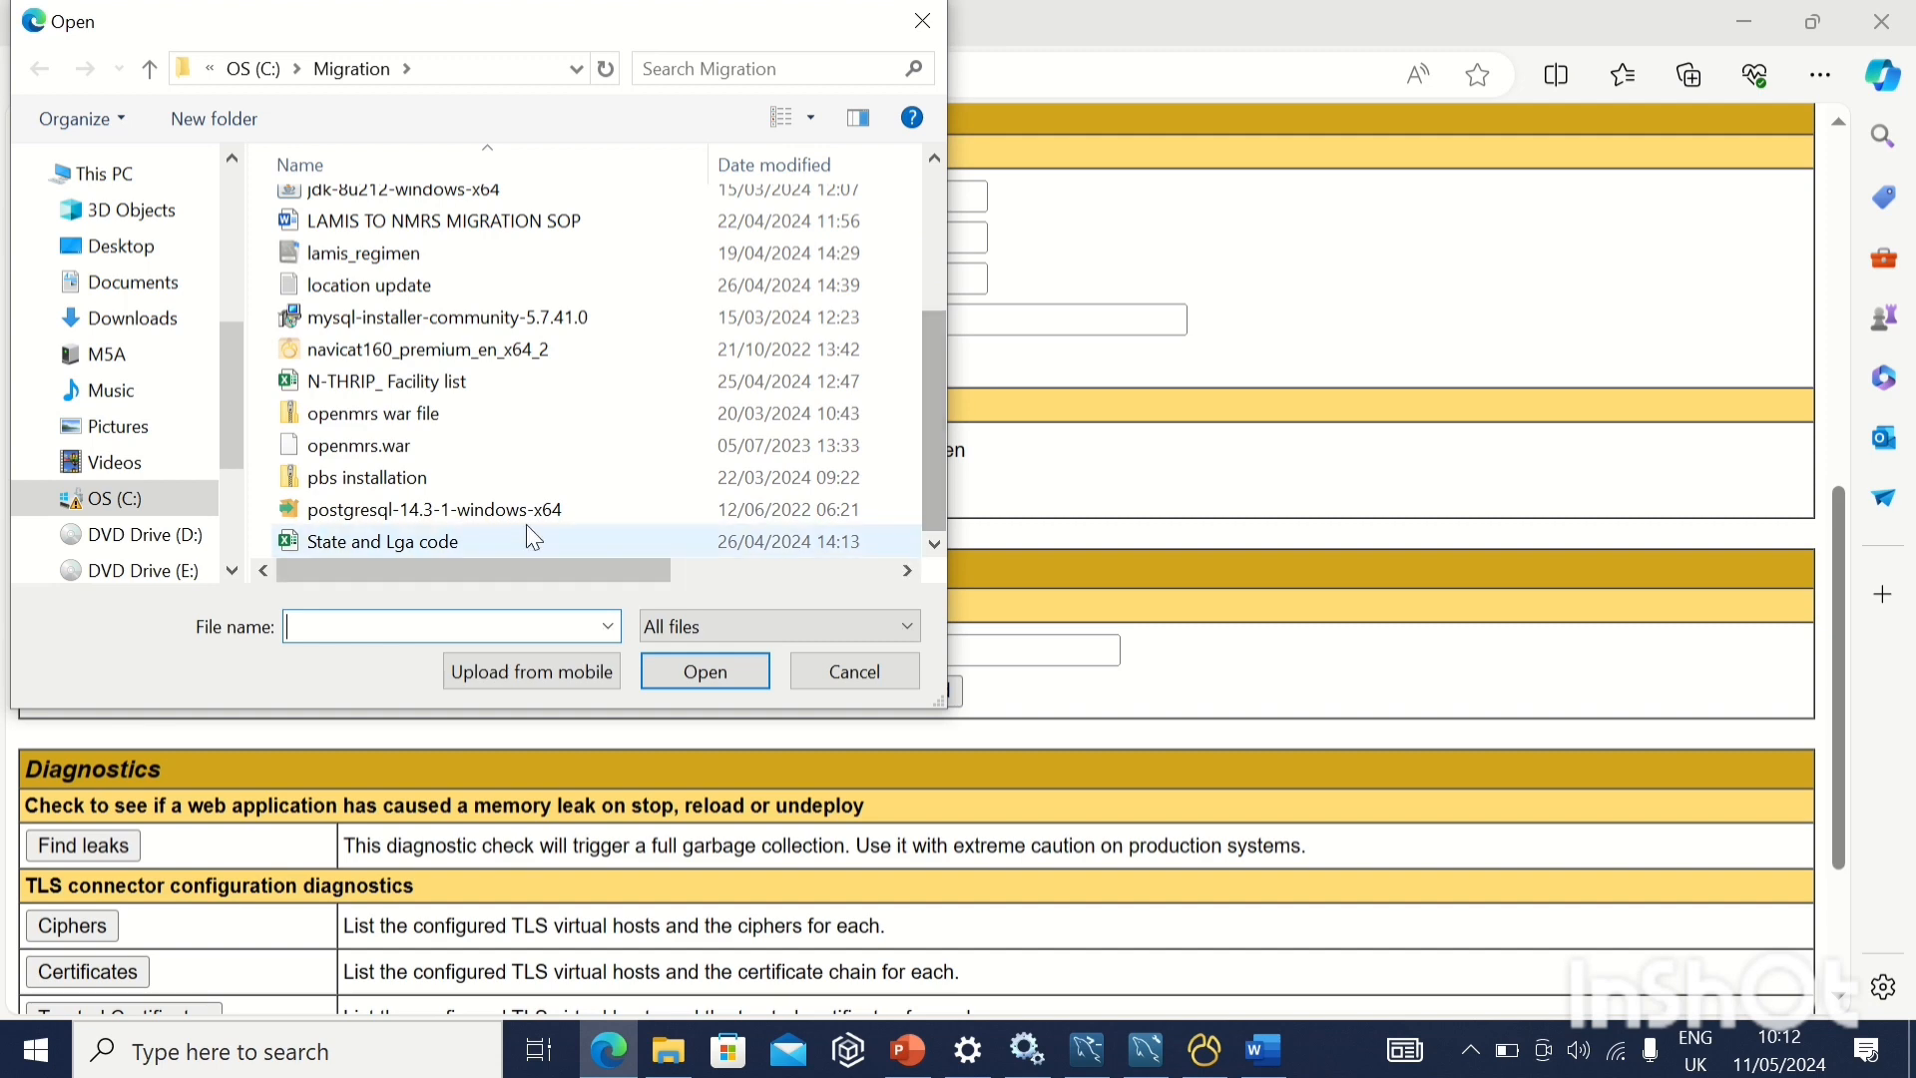
double_click(423, 456)
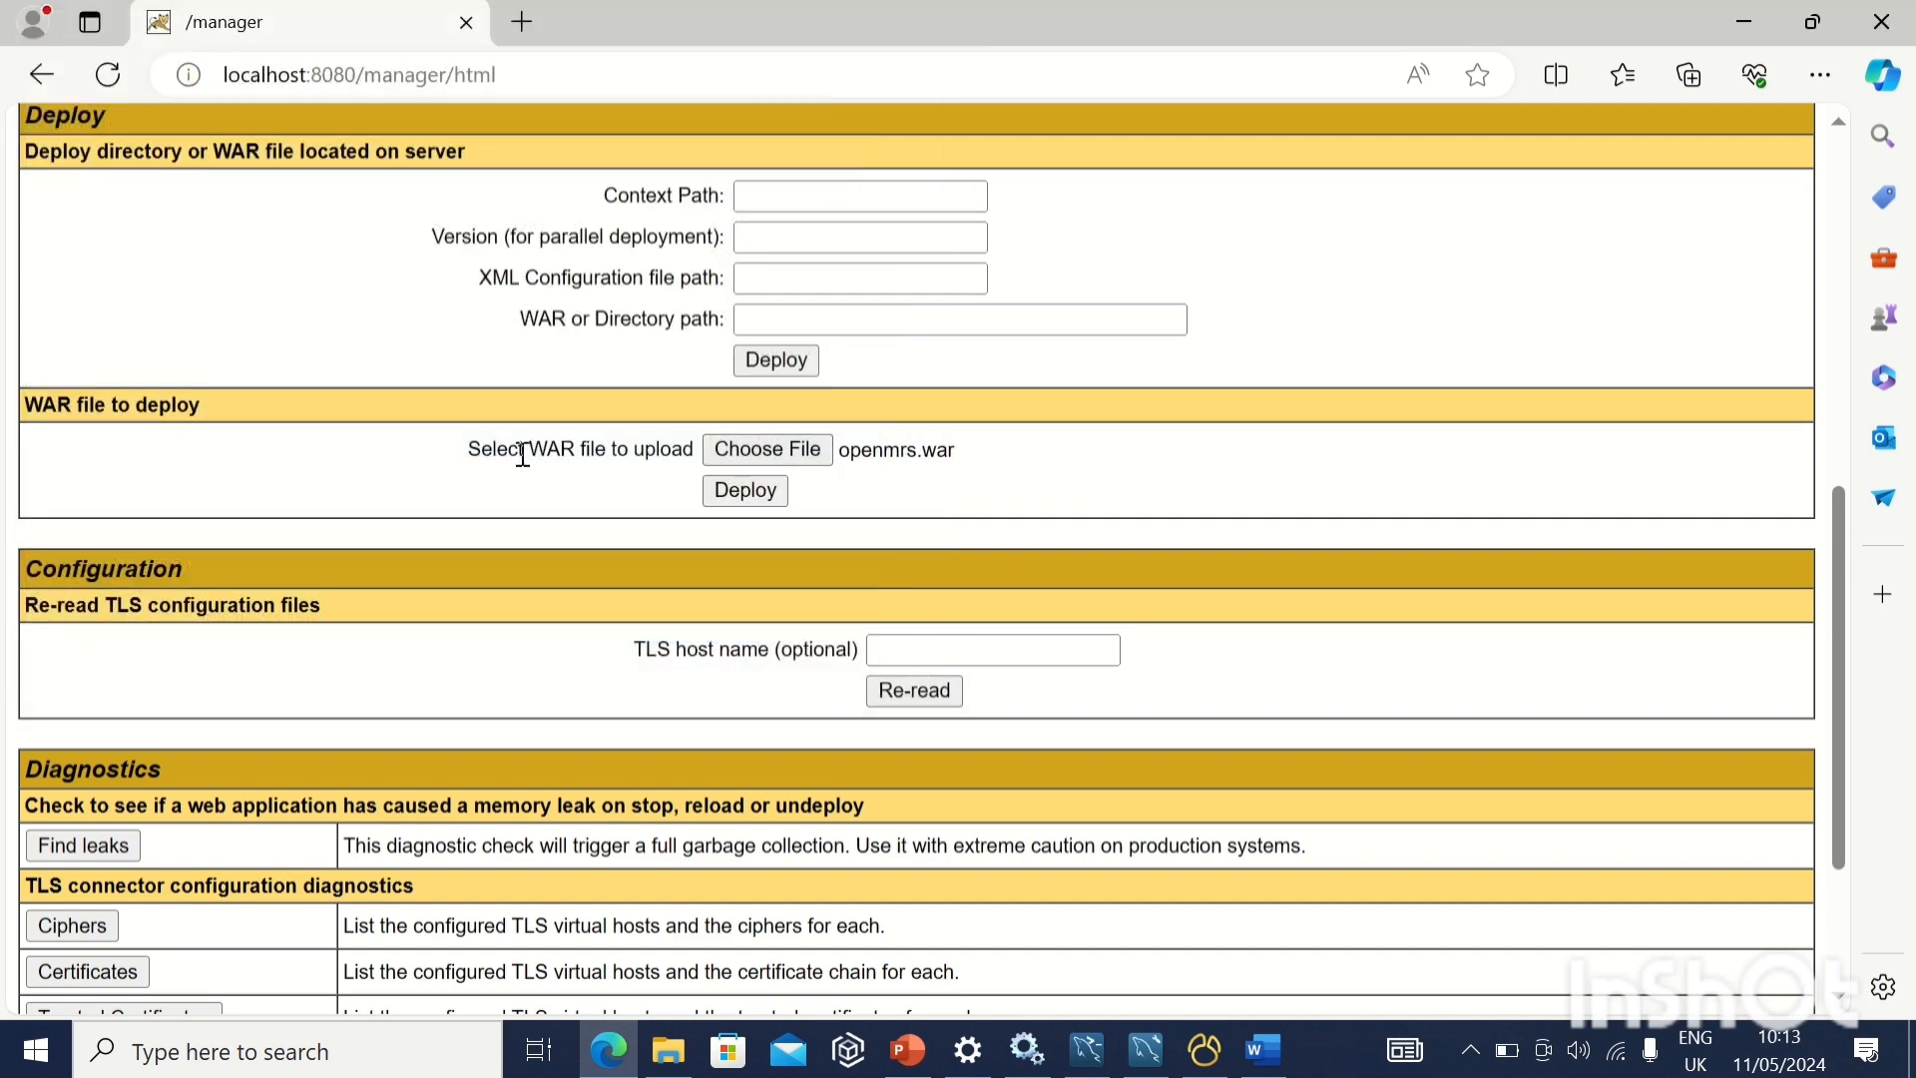
left_click(765, 493)
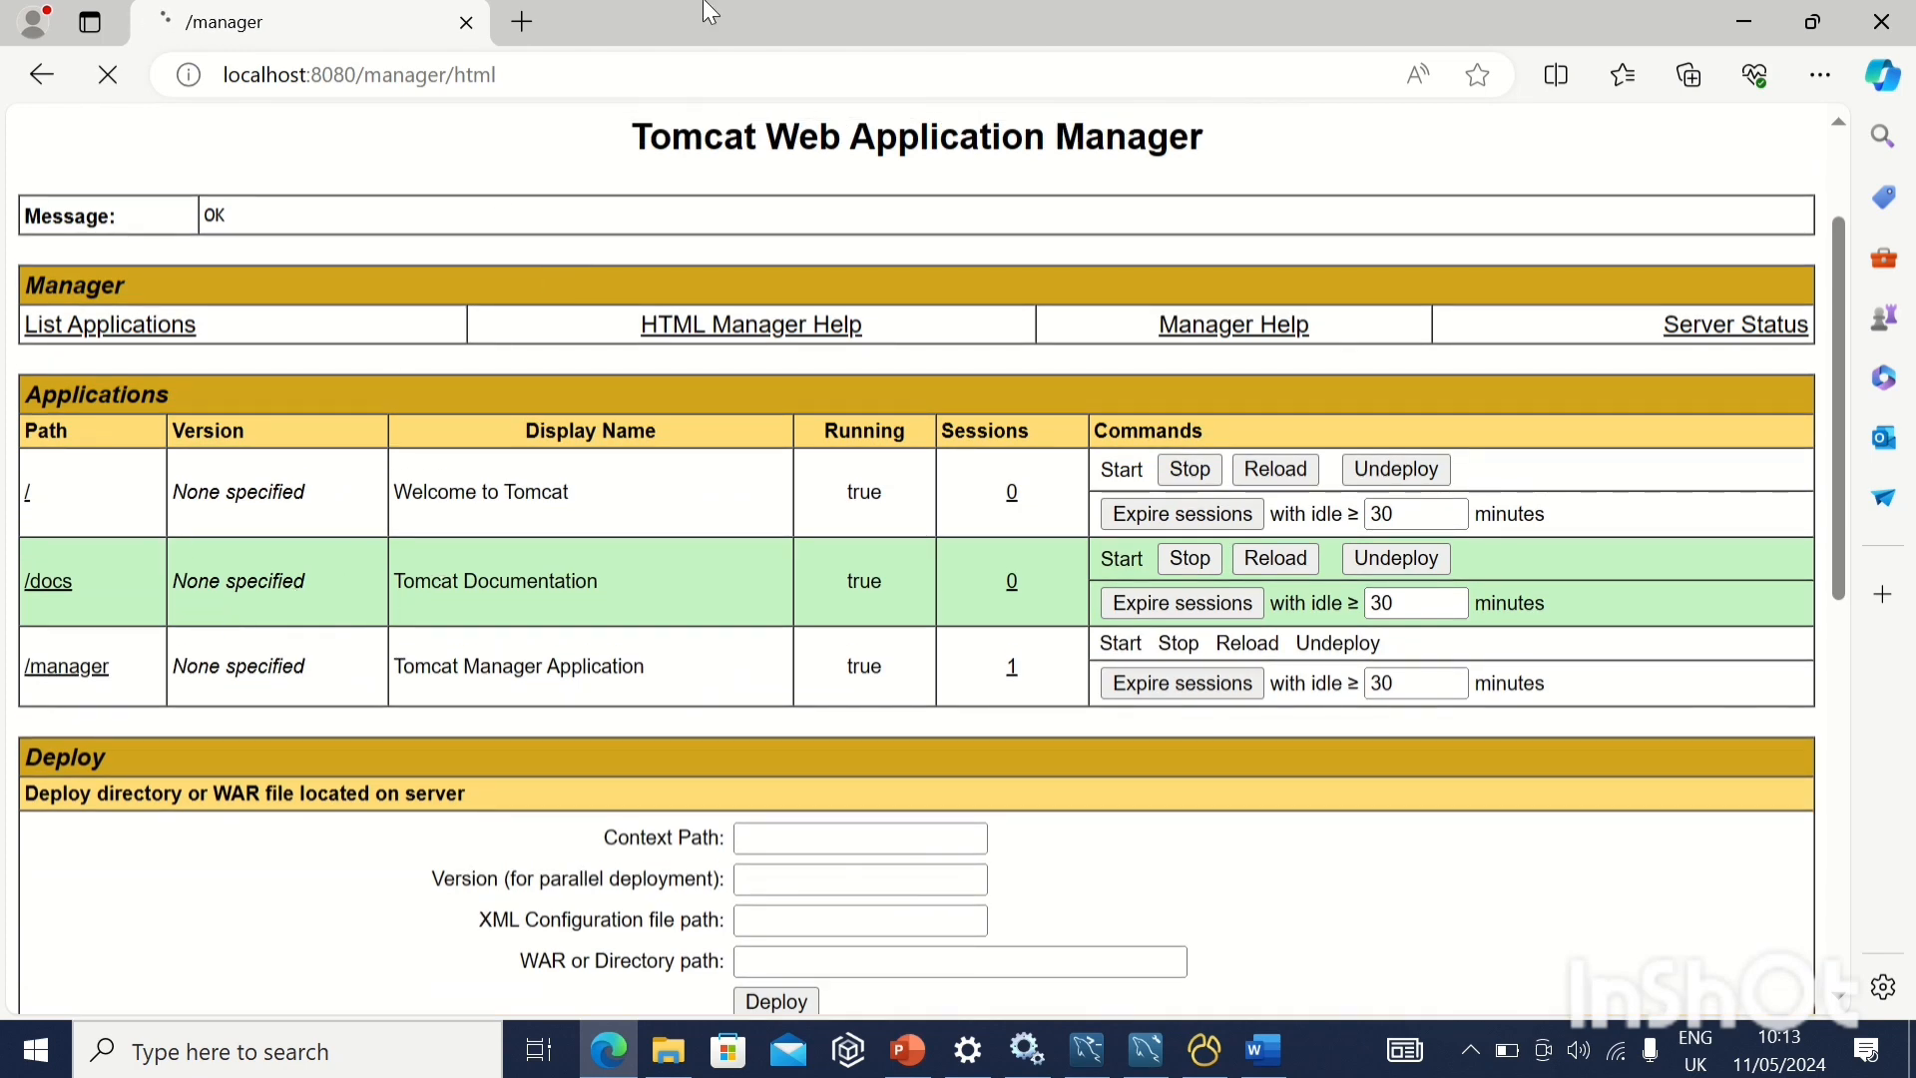
mouse_move(938, 15)
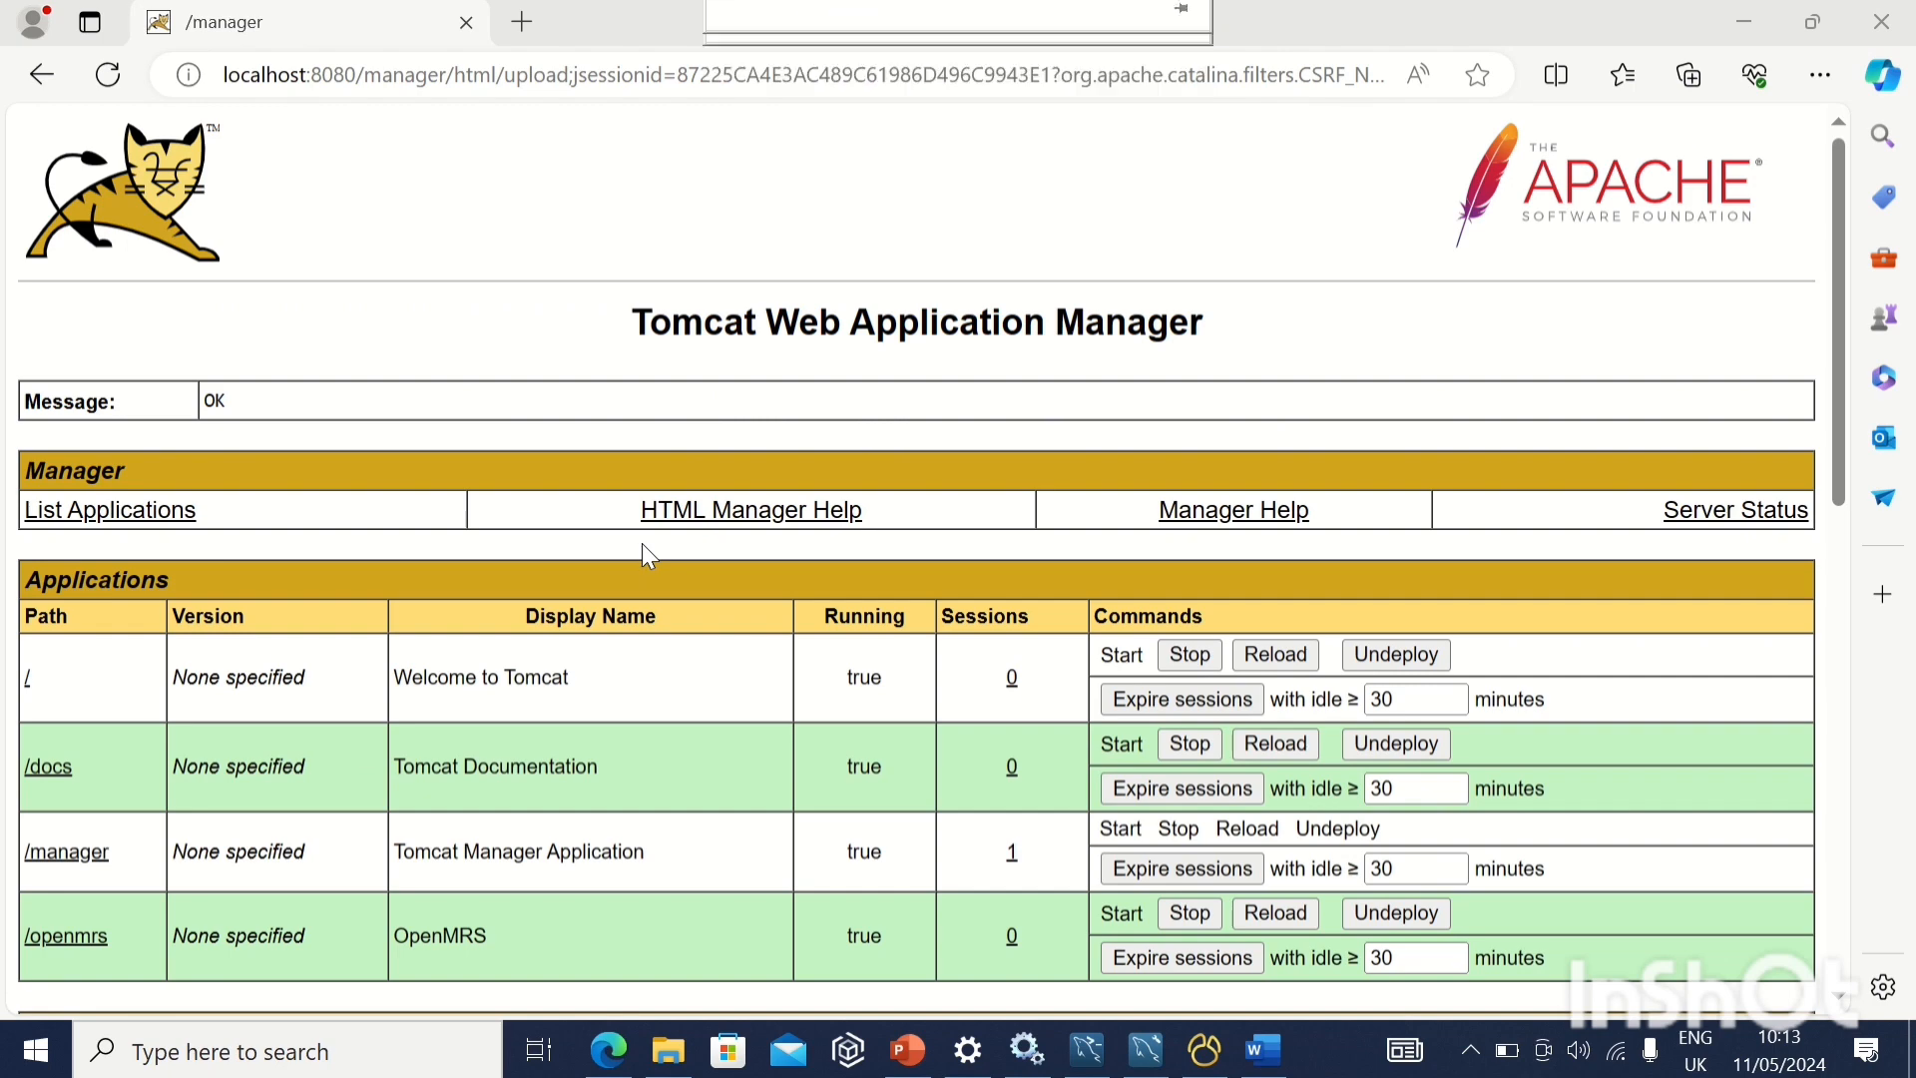
Open the deployed /openmrs application and accept English as the installation wizard language, remembering this choice
scroll(713, 704, "down", 3)
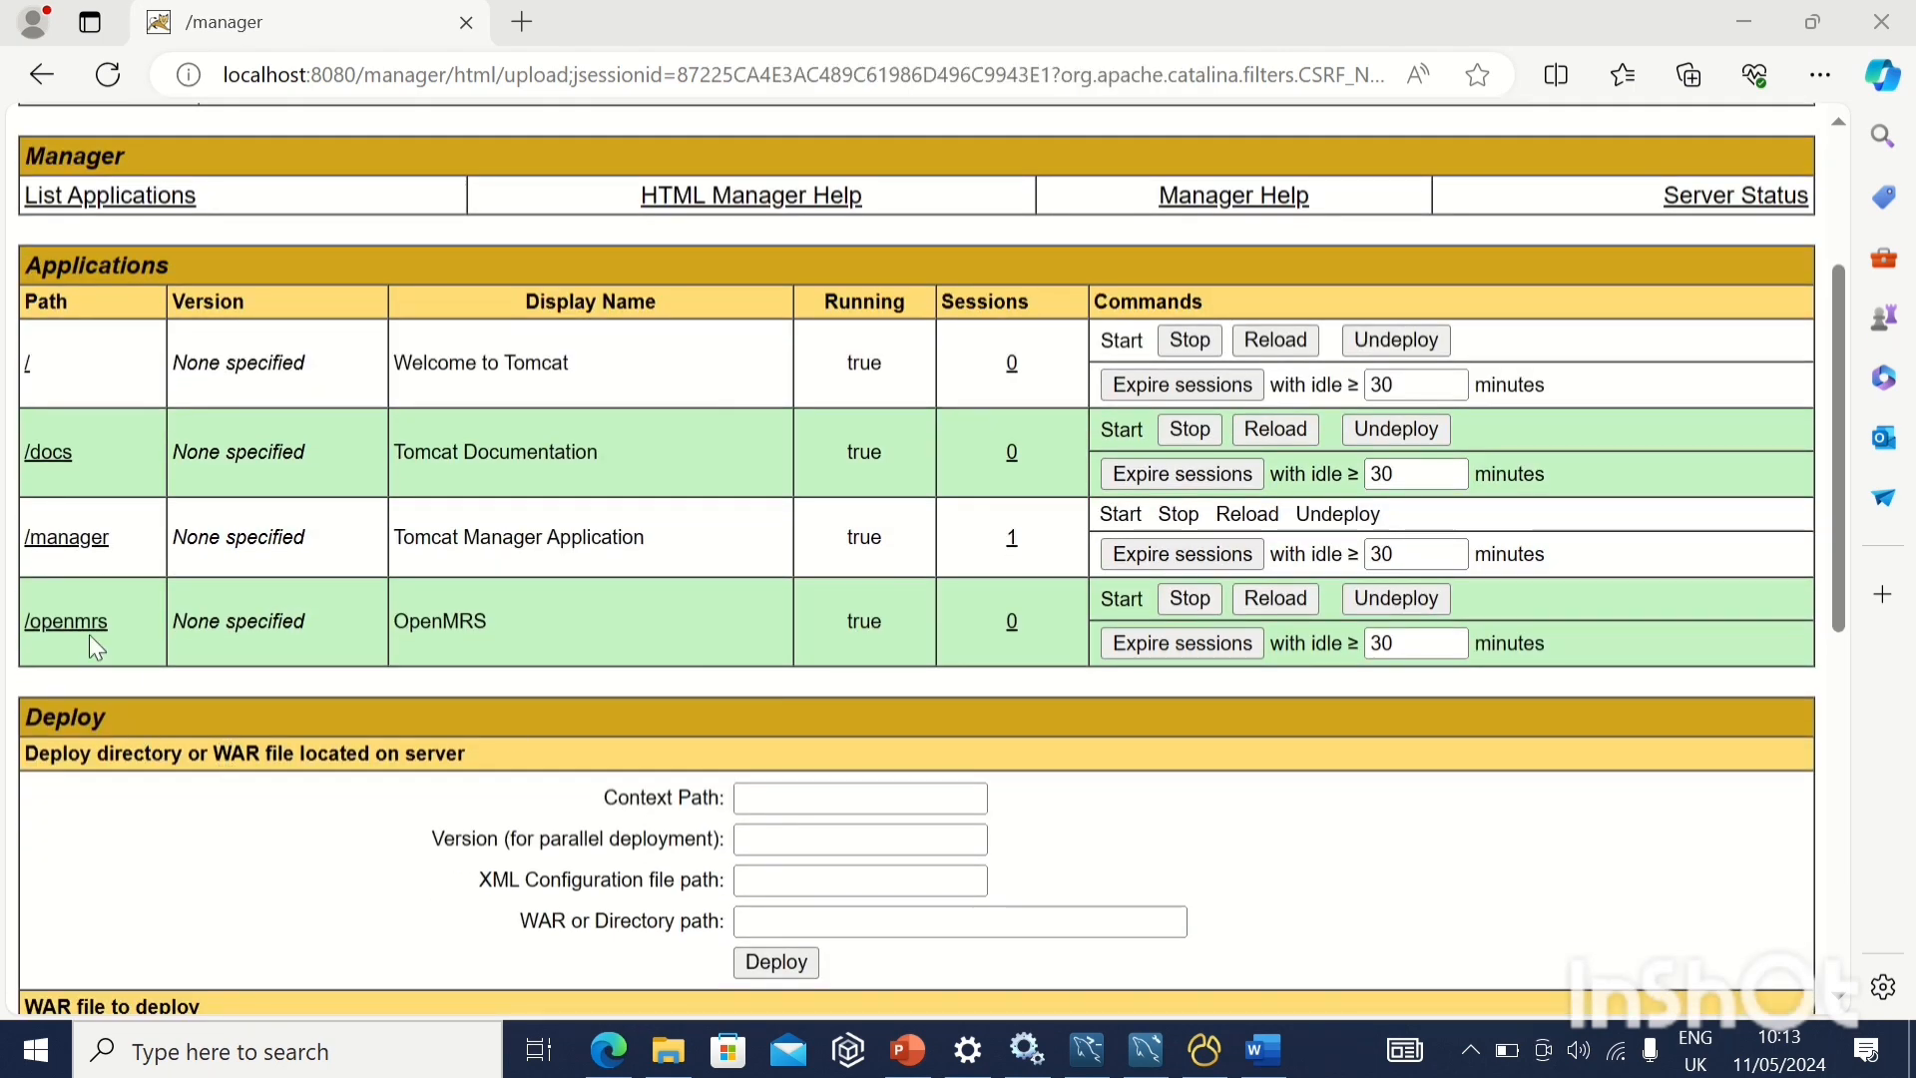
left_click(73, 627)
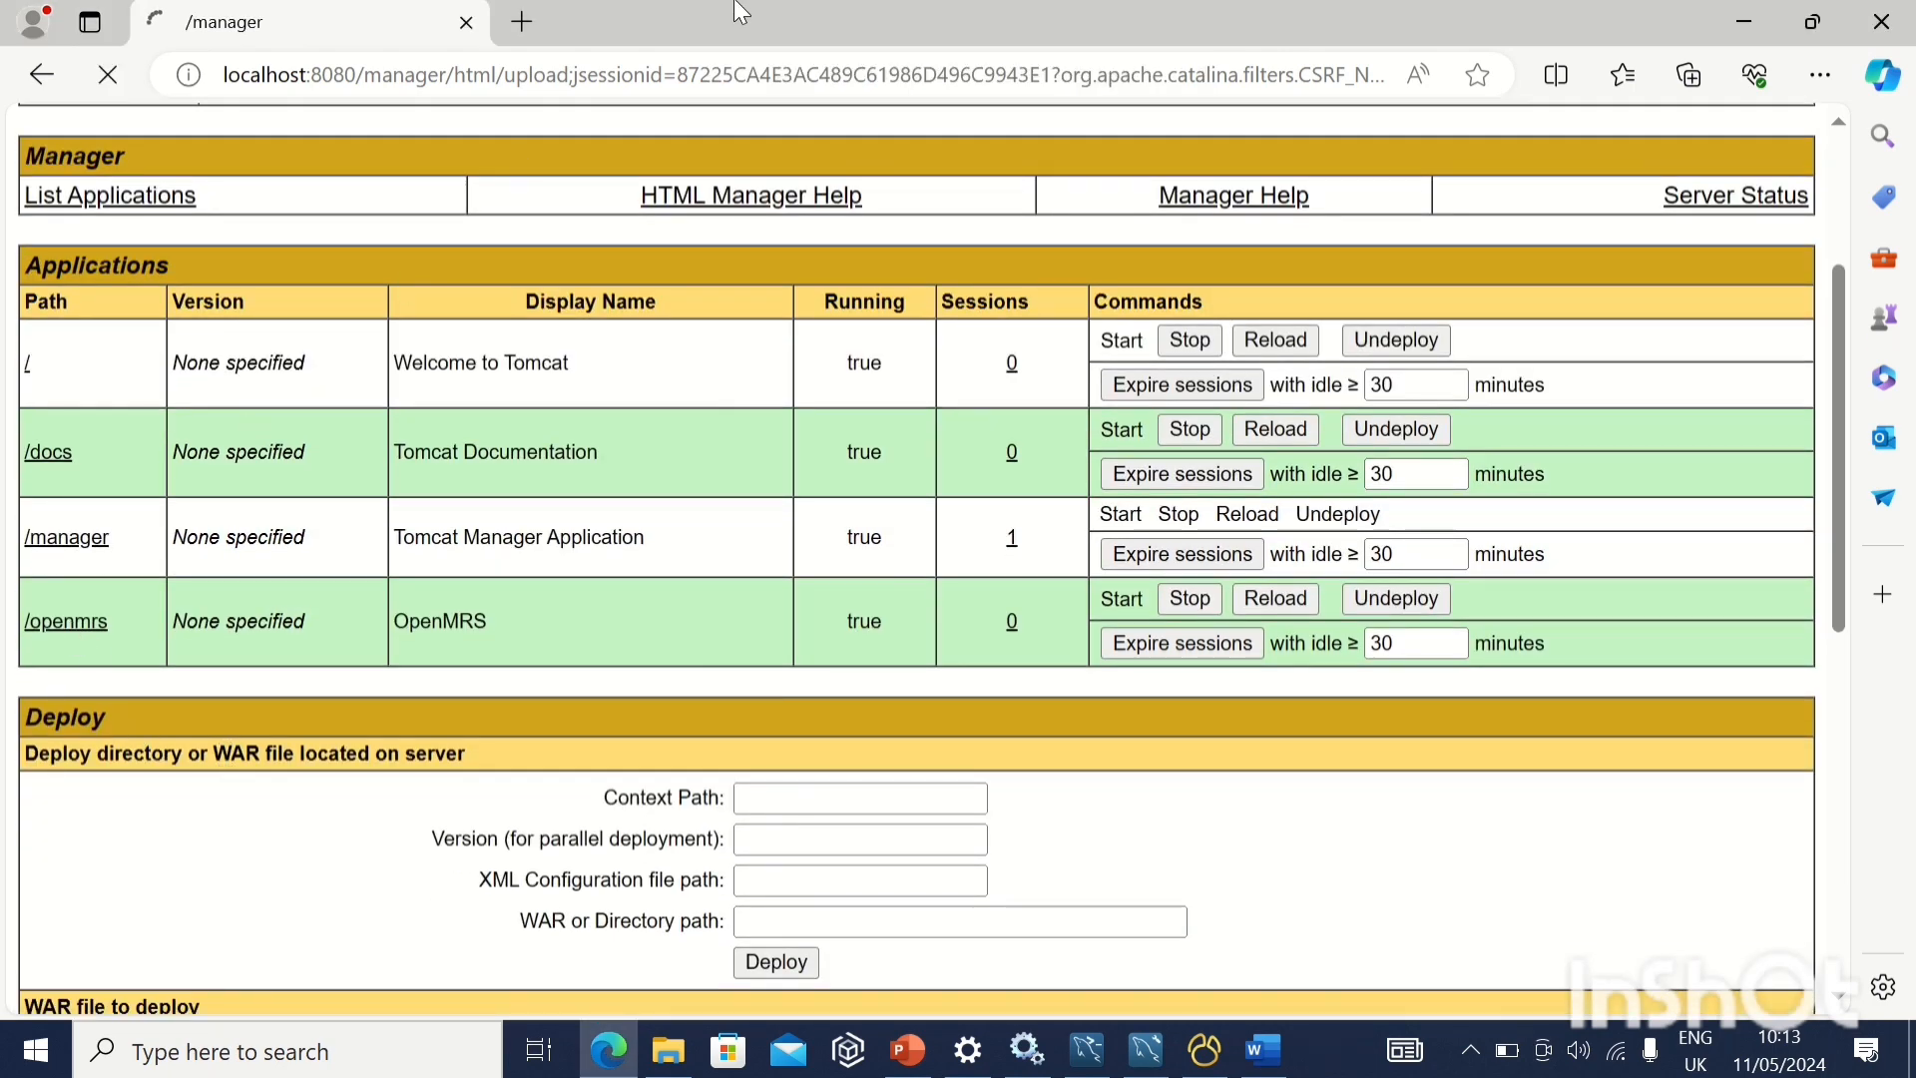
mouse_move(754, 15)
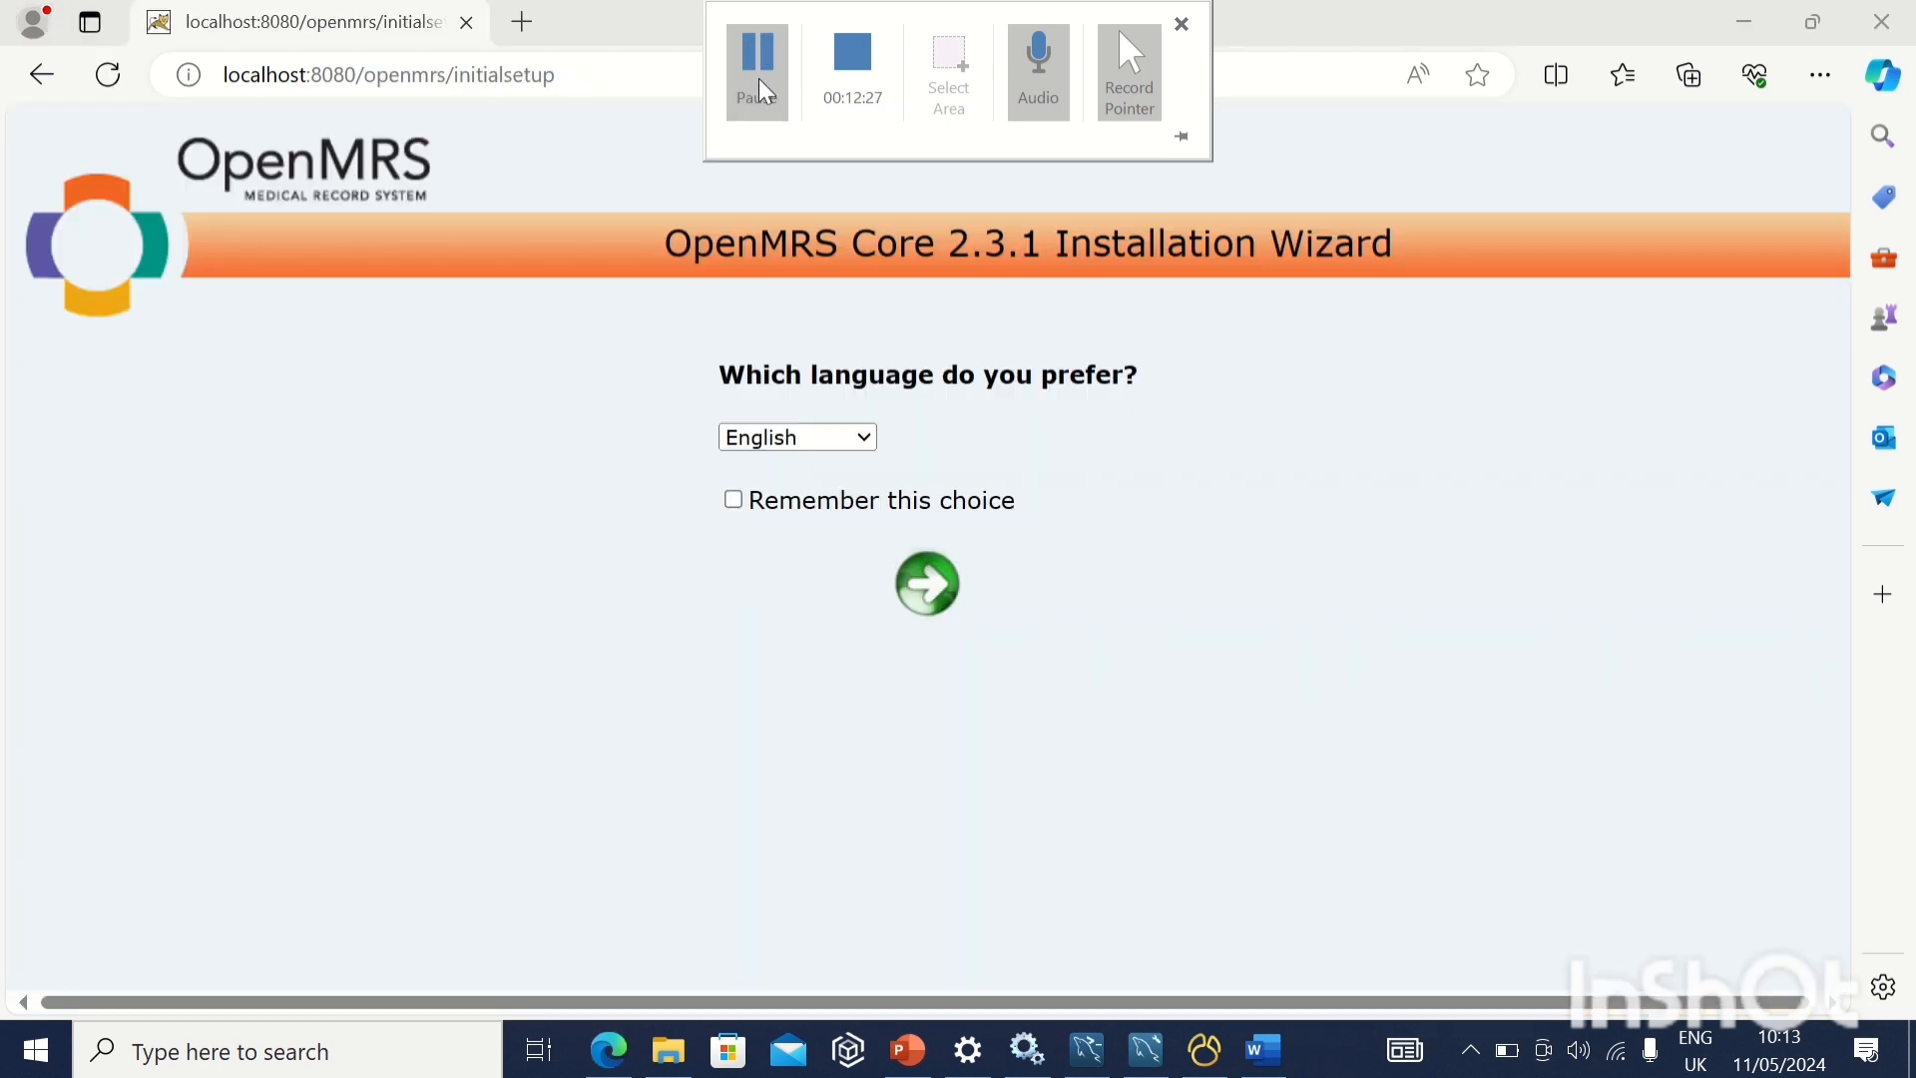
left_click(736, 501)
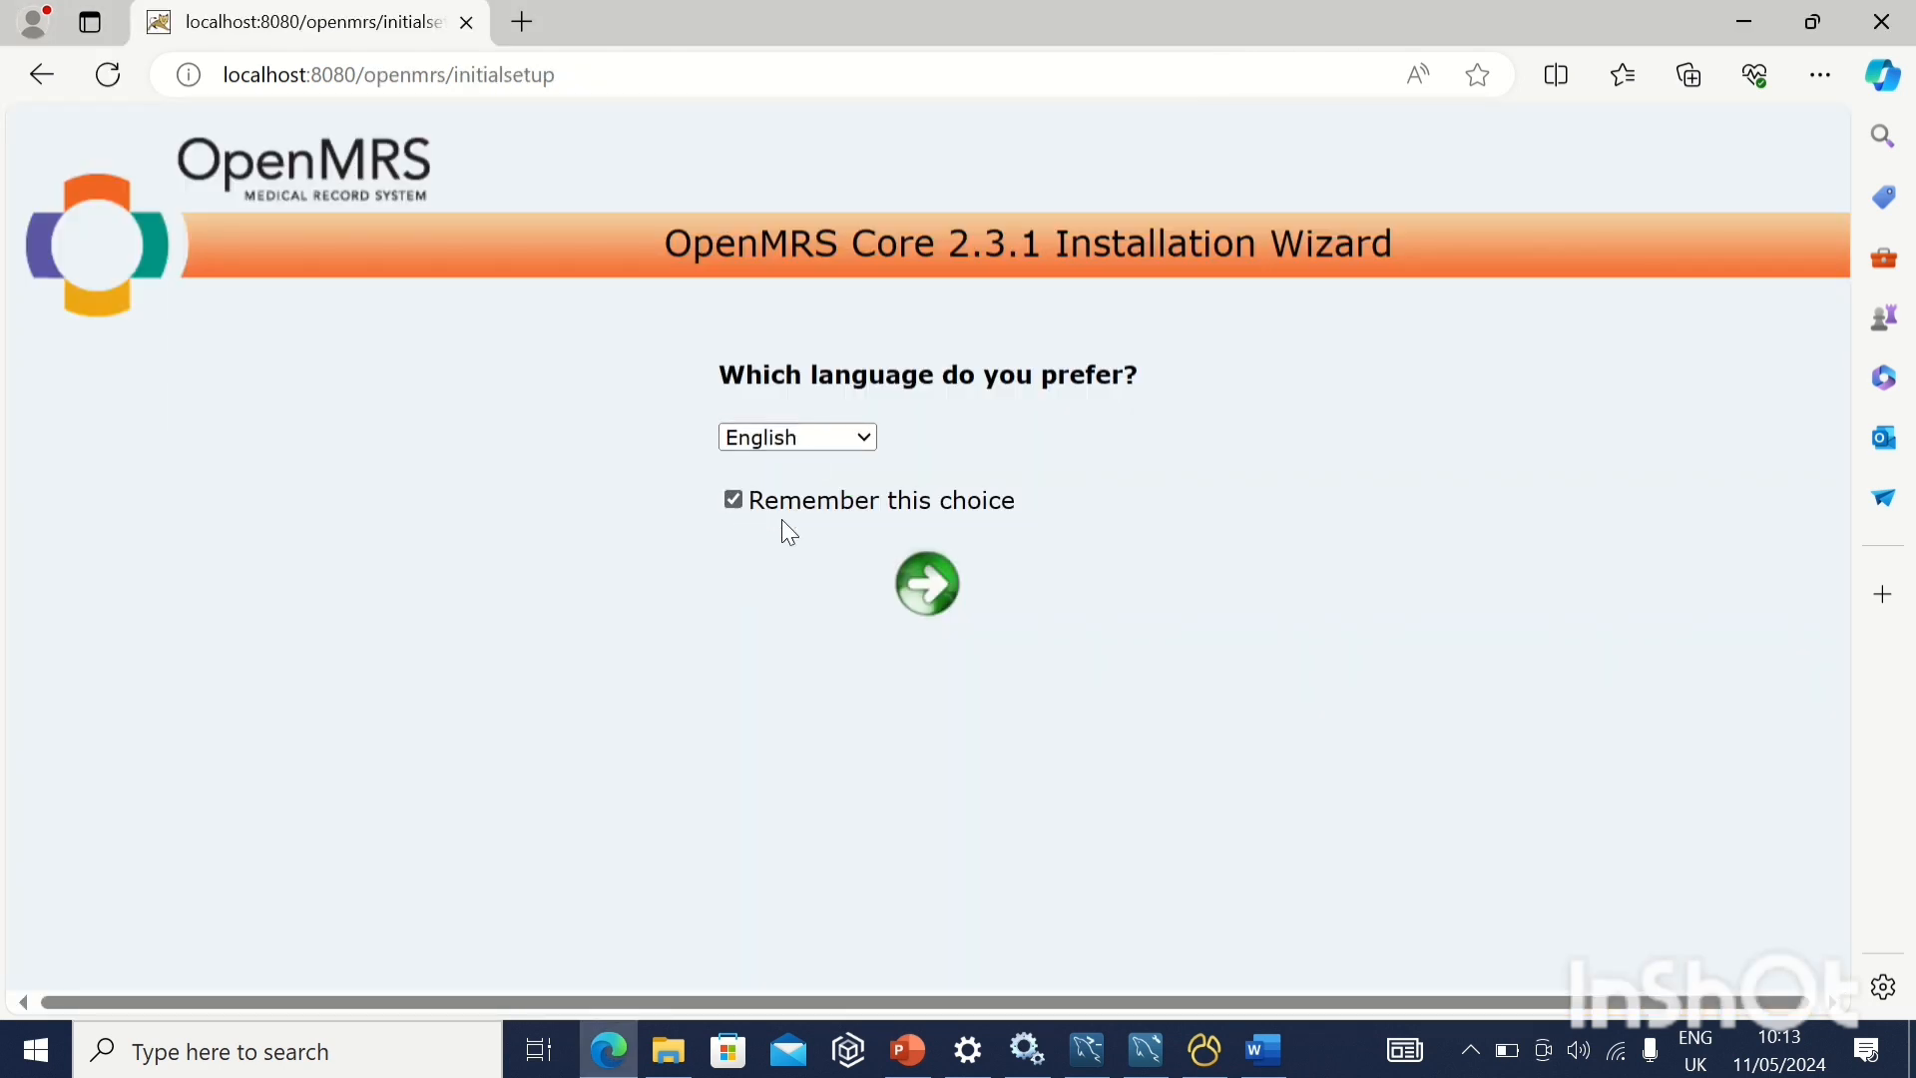
left_click(931, 587)
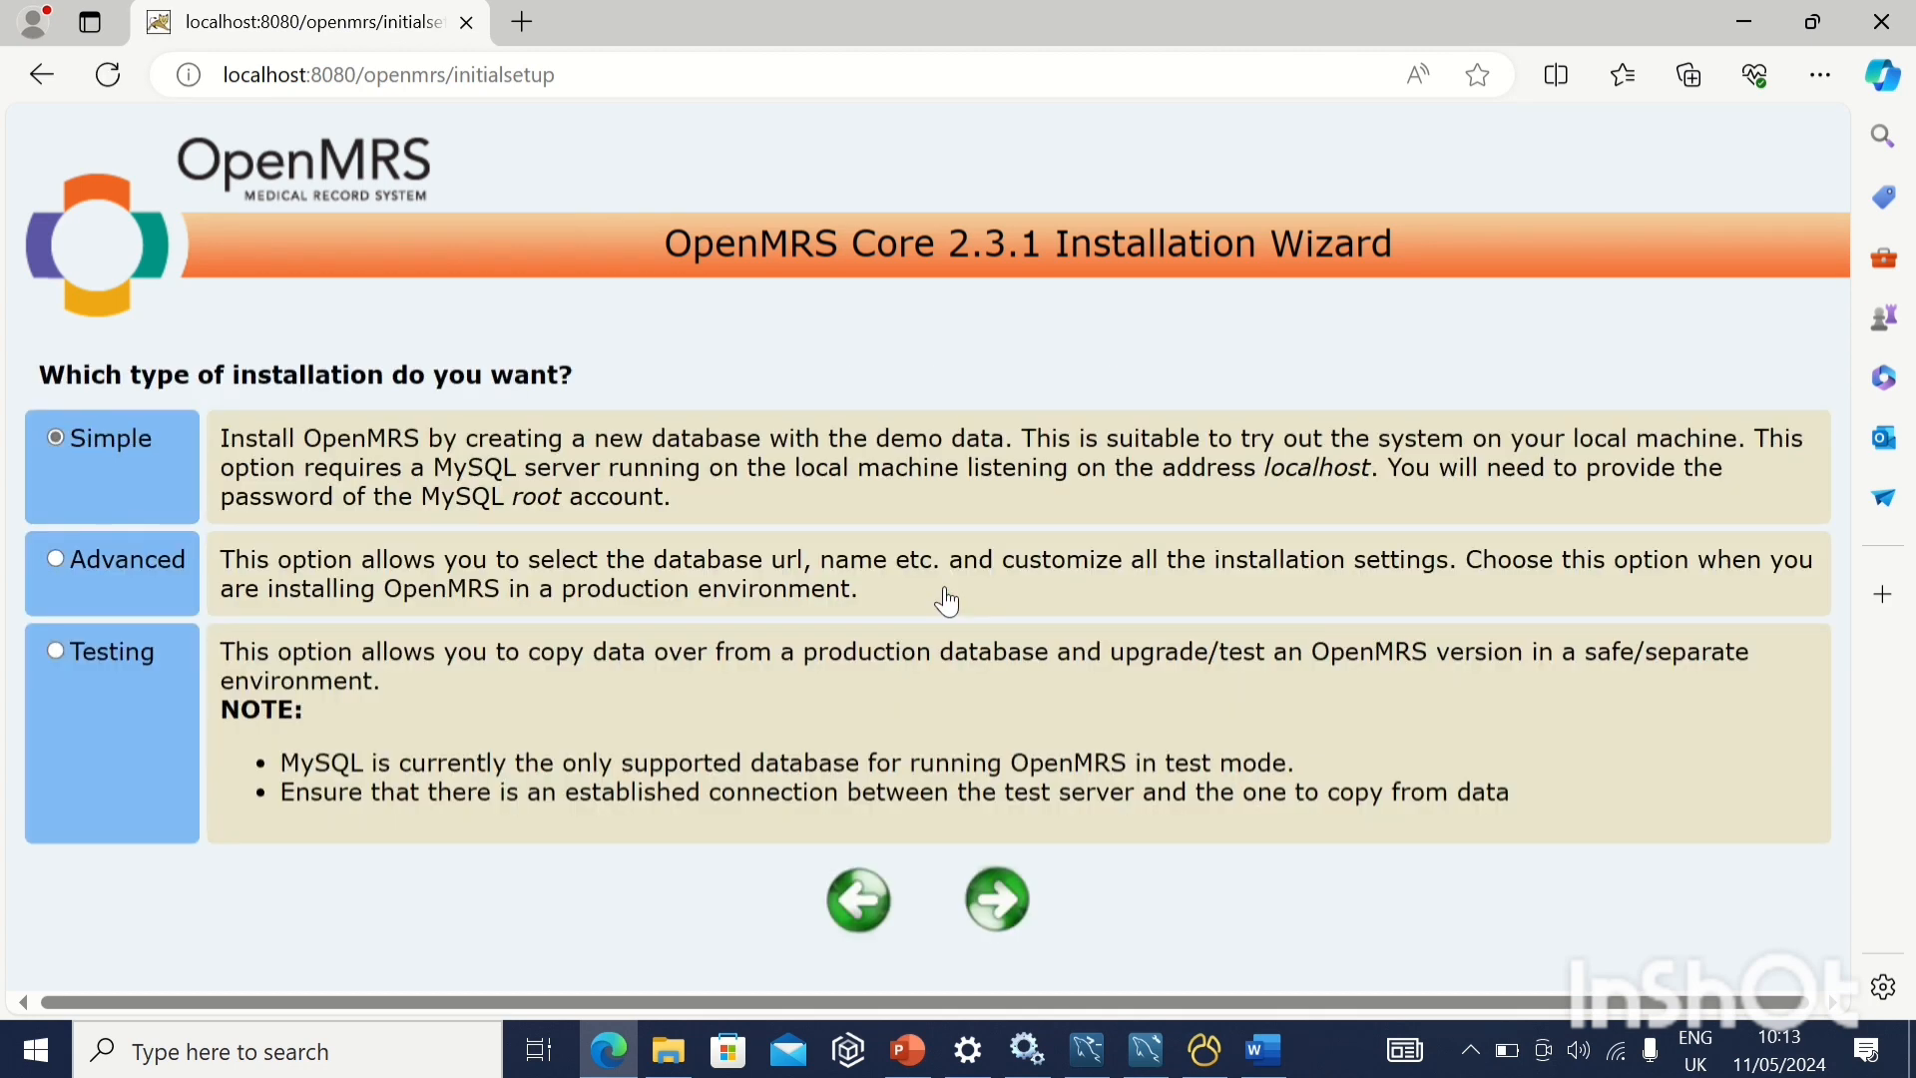
Choose the Advanced installation type and accept connecting to the existing database named openmrs
left_click(70, 572)
left_click(998, 899)
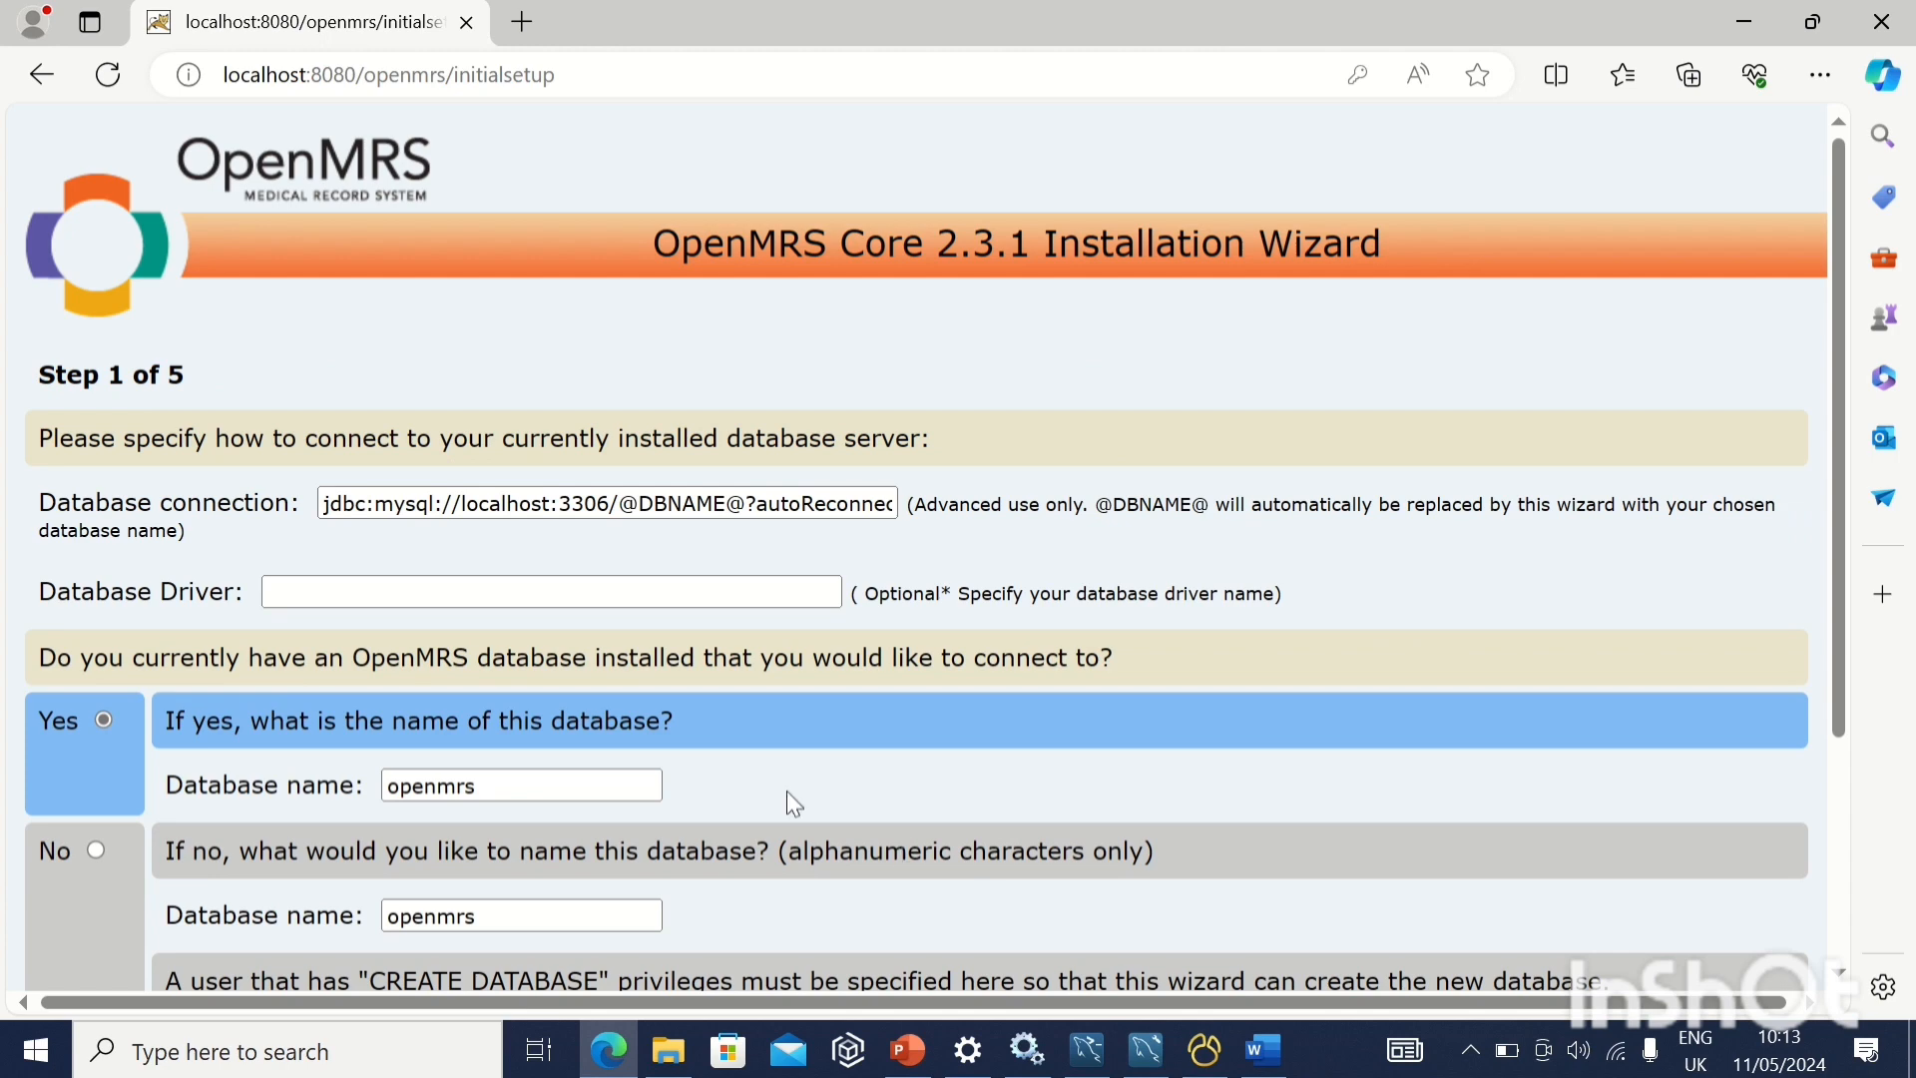
scroll(786, 790, "down", 3)
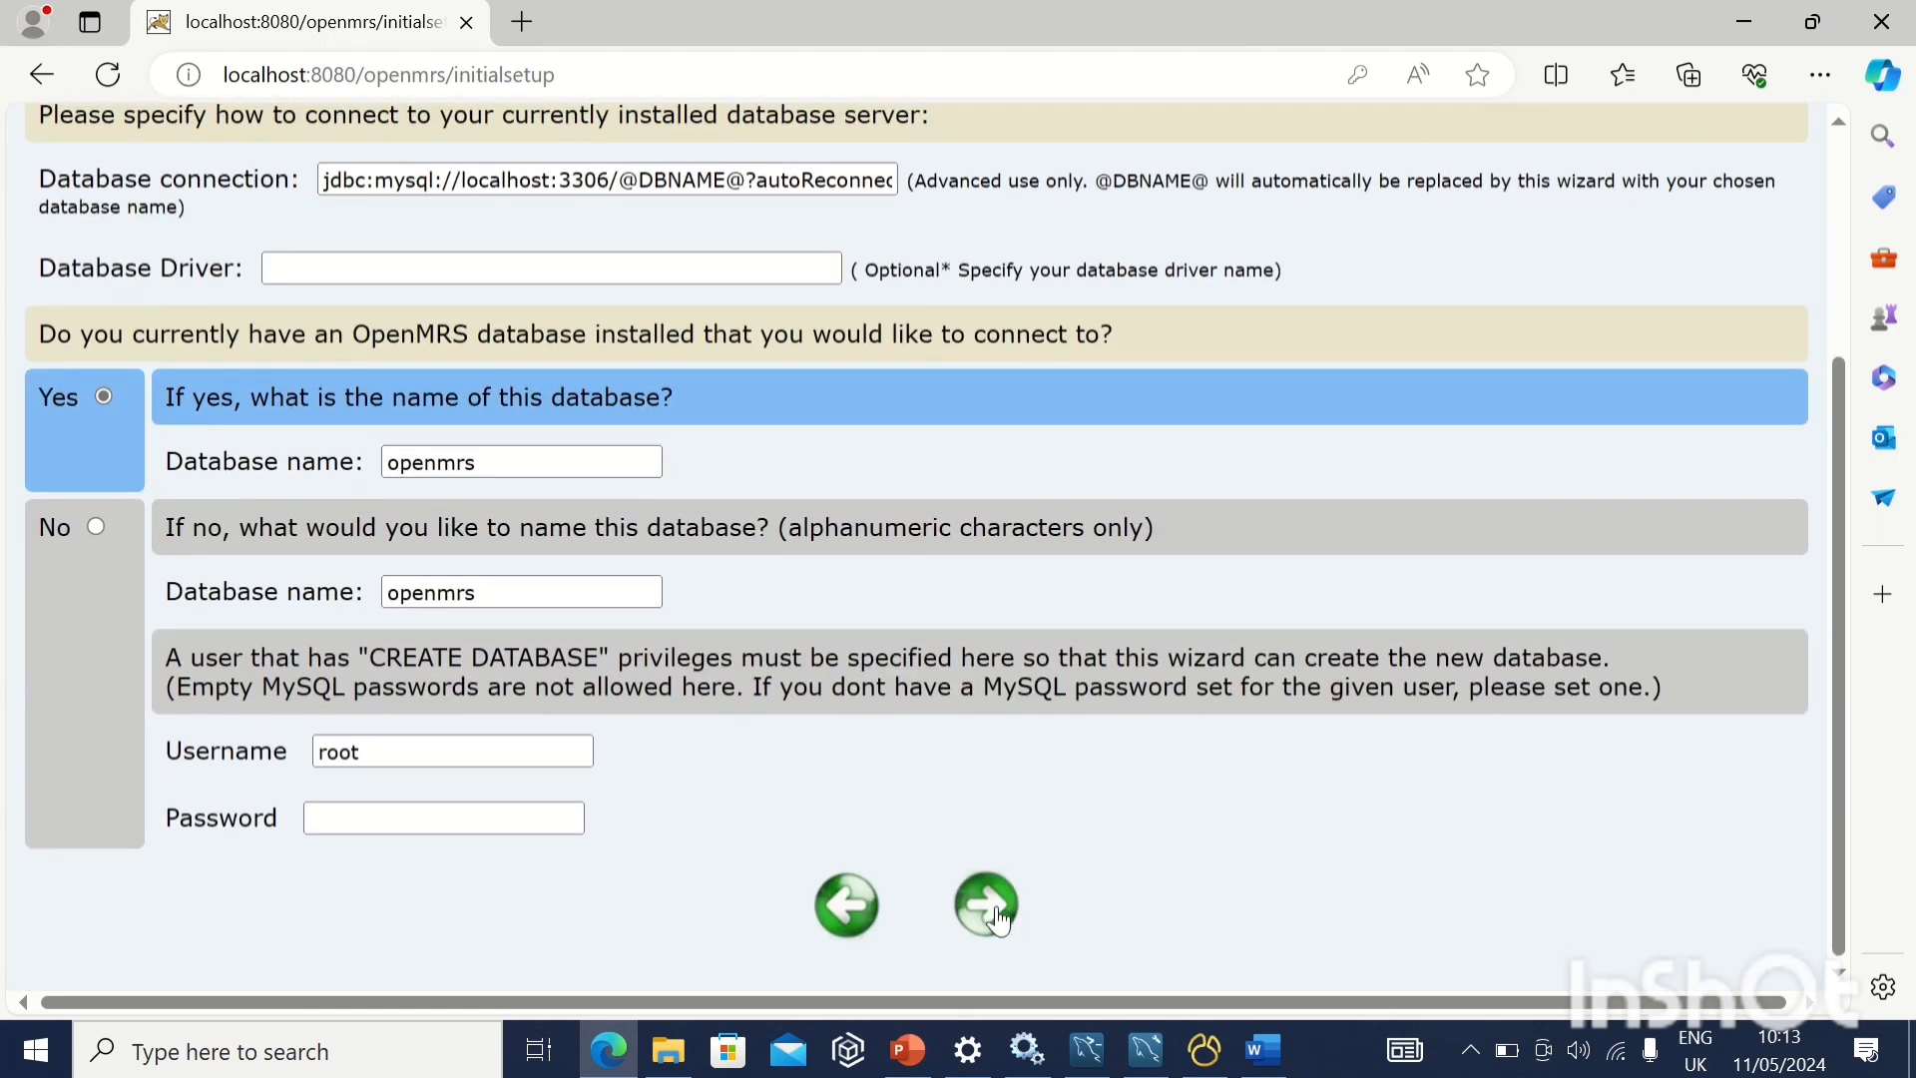
left_click(988, 905)
Re-enter the database password for openmrs_user and continue, keeping table creation and demo data set to No
scroll(767, 823, "down", 3)
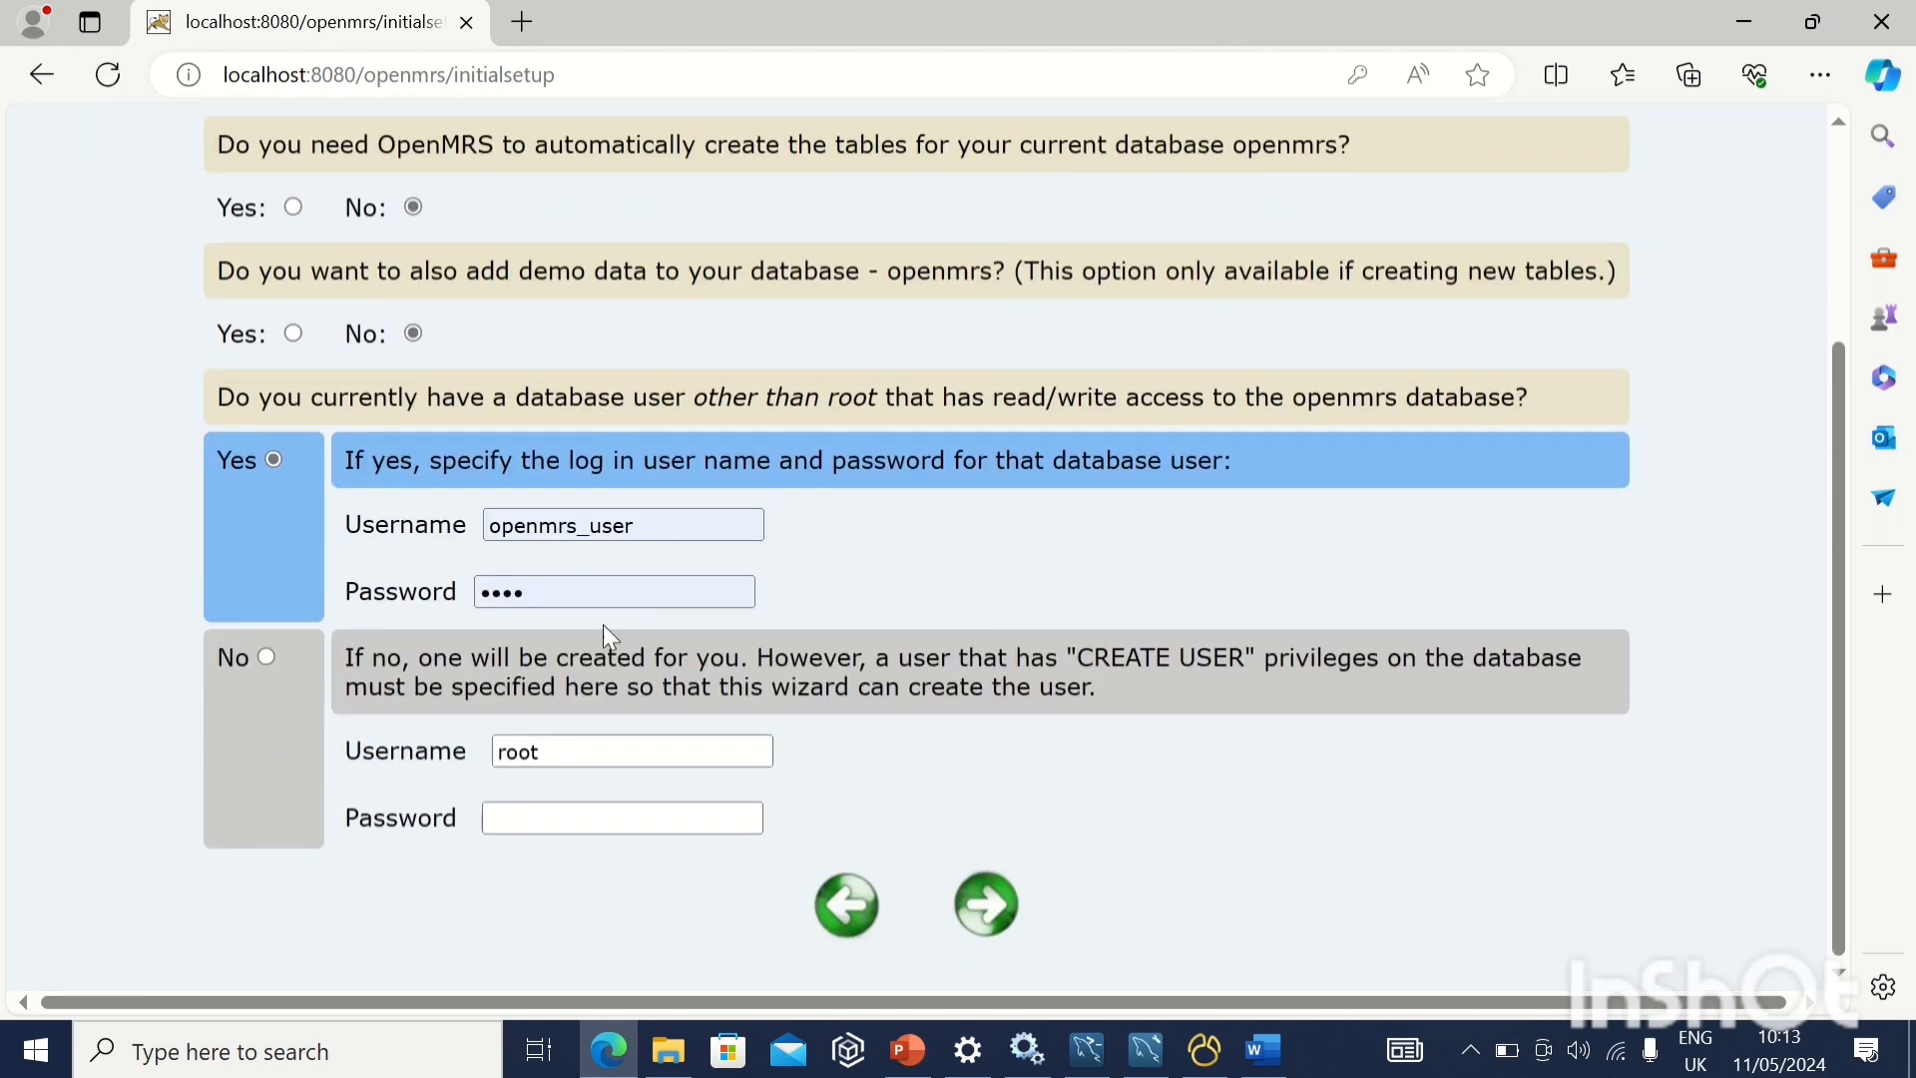
left_click_drag(538, 591, 470, 591)
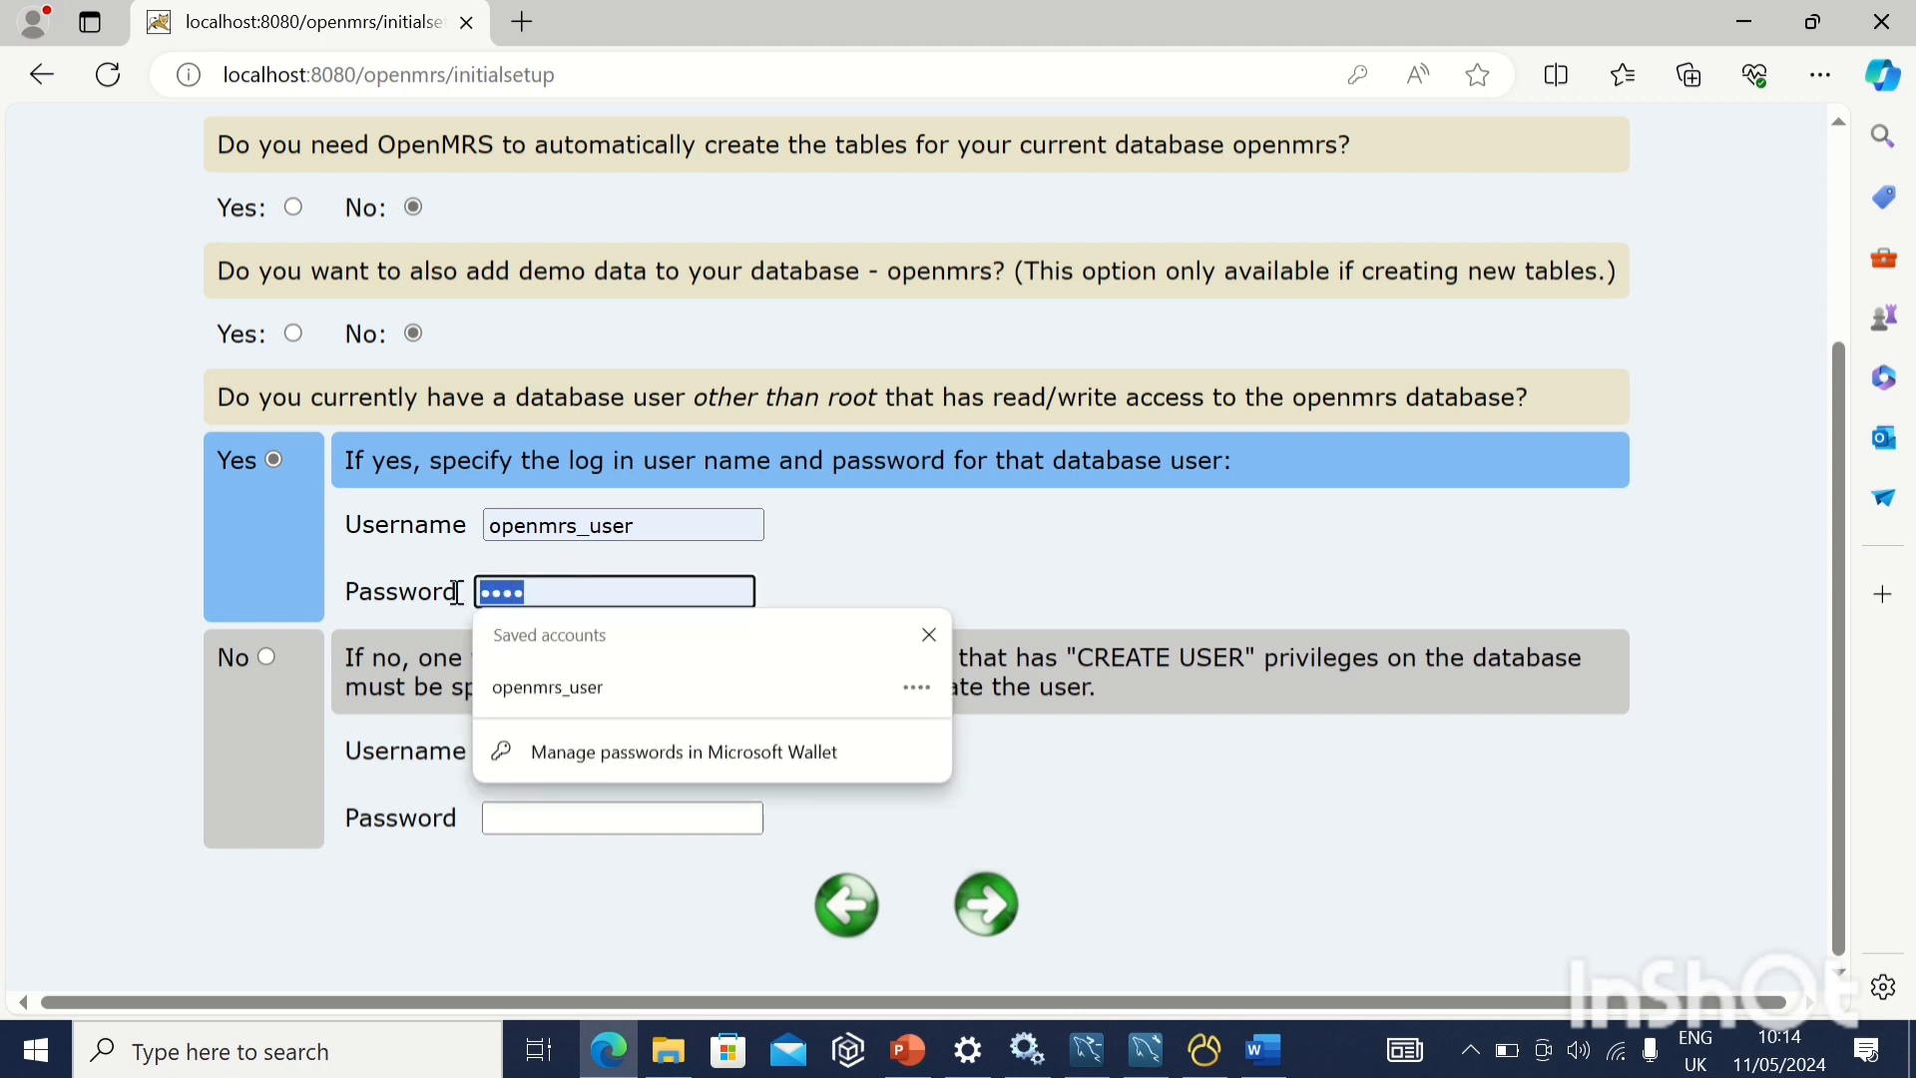
type("•")
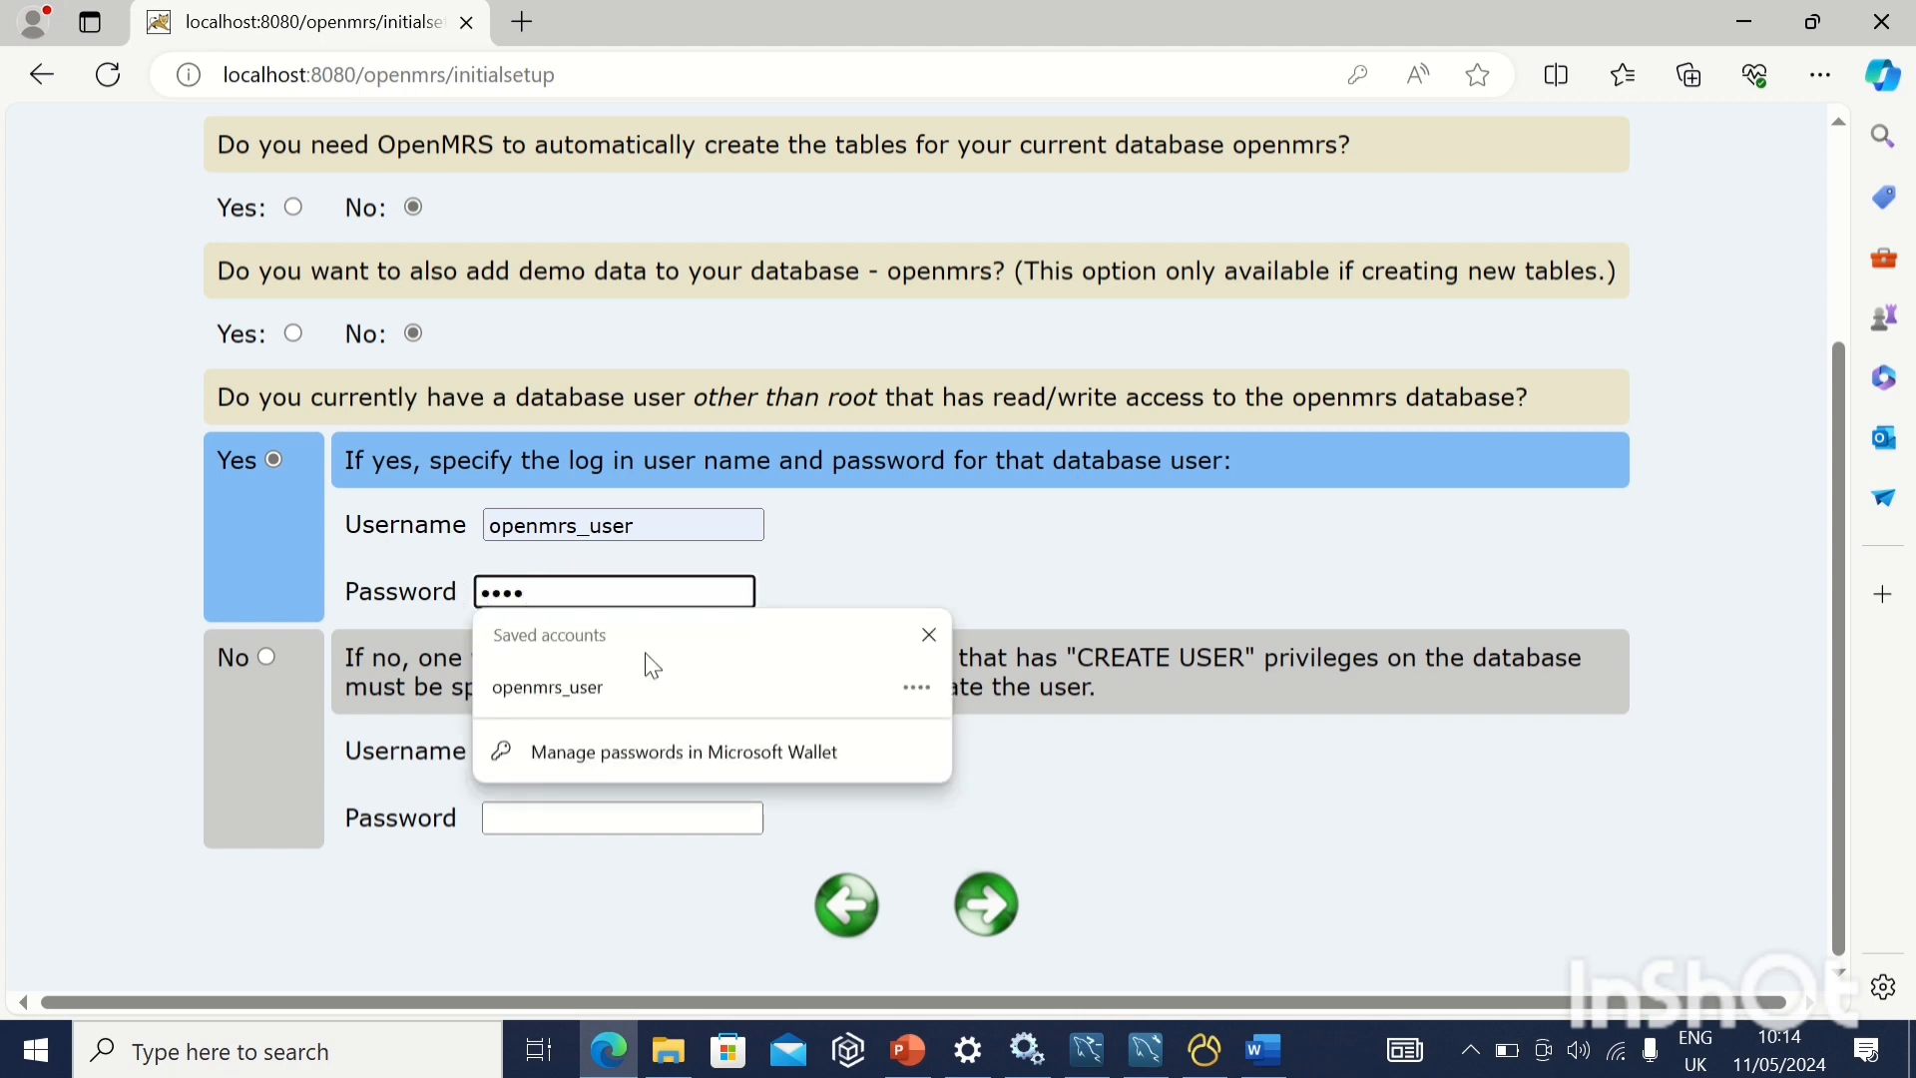
left_click(1132, 831)
left_click(1004, 924)
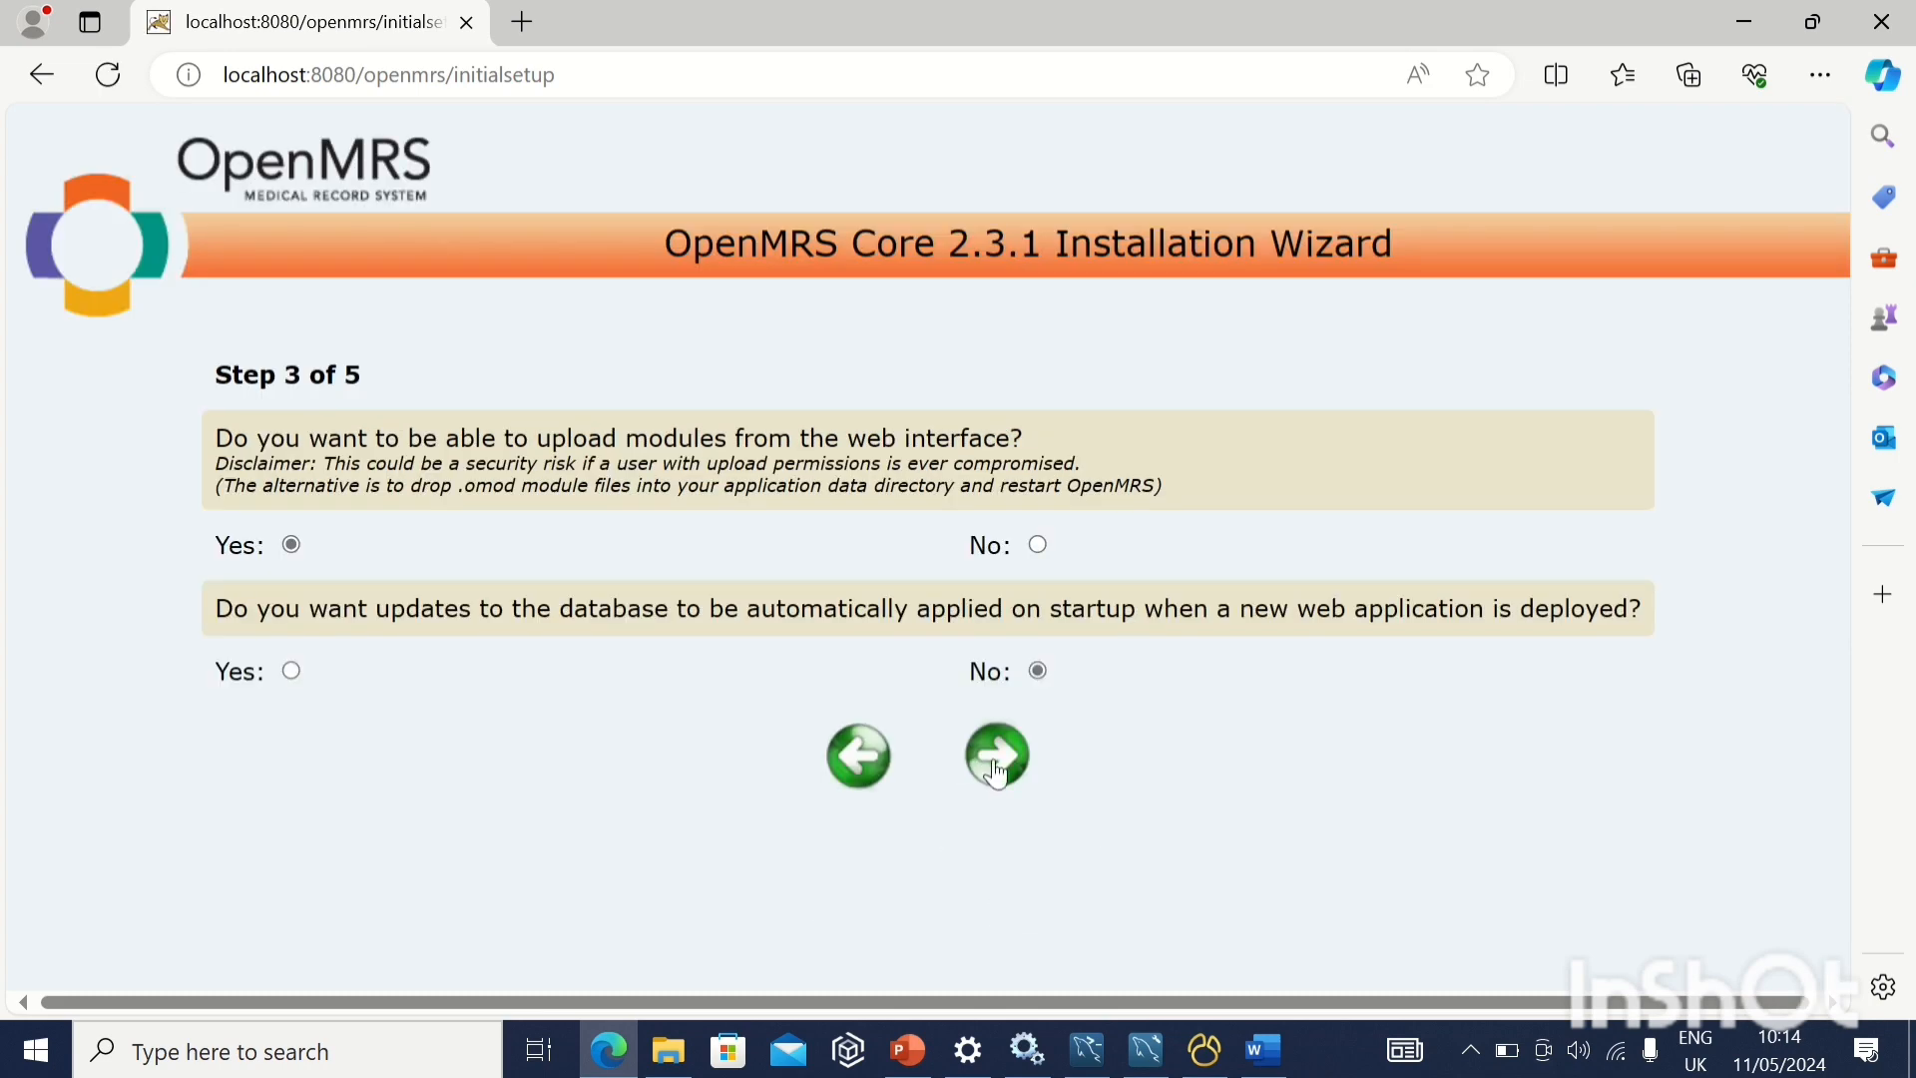
Accept web module uploads with automatic database updates off, and skip the optional implementation details
left_click(996, 758)
scroll(996, 772, "down", 2)
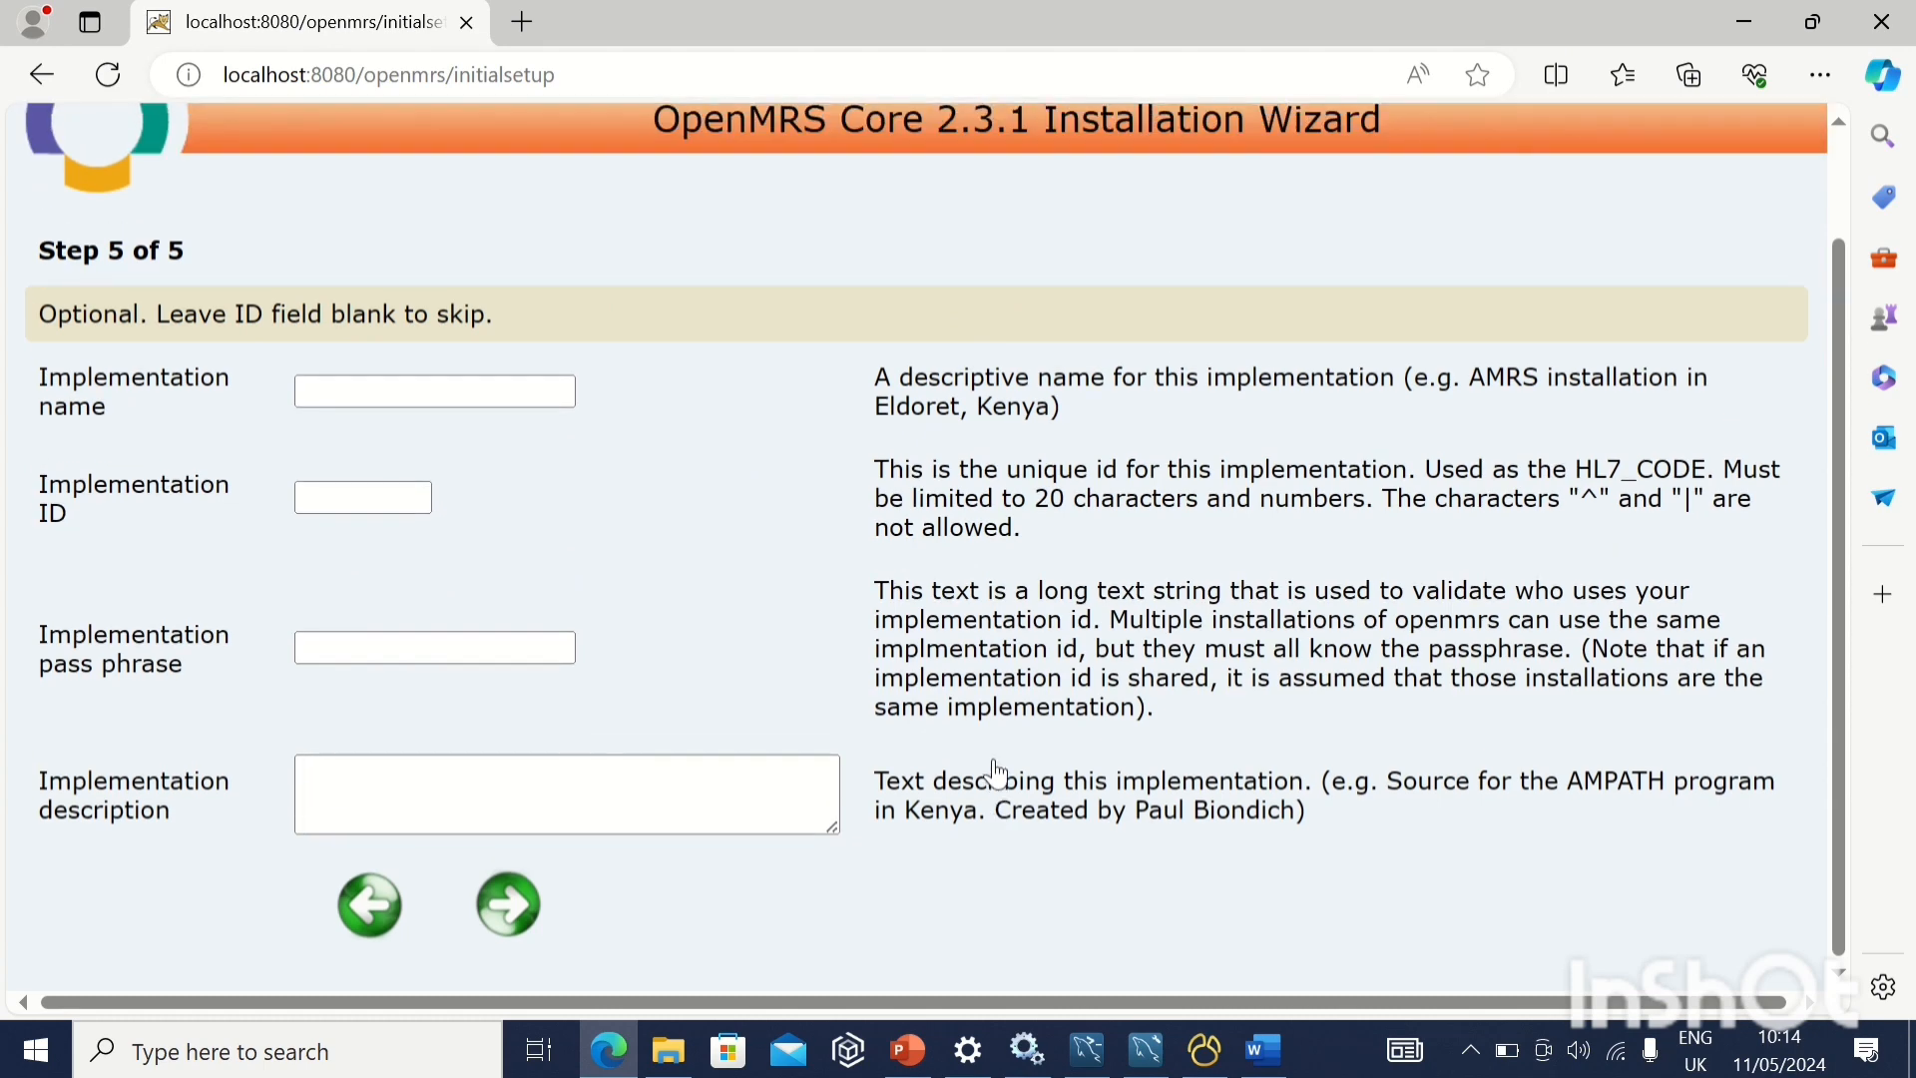
left_click(490, 928)
Copy the runtime properties file path from the installation summary into a new Notepad document and minimize it
scroll(839, 898, "down", 8)
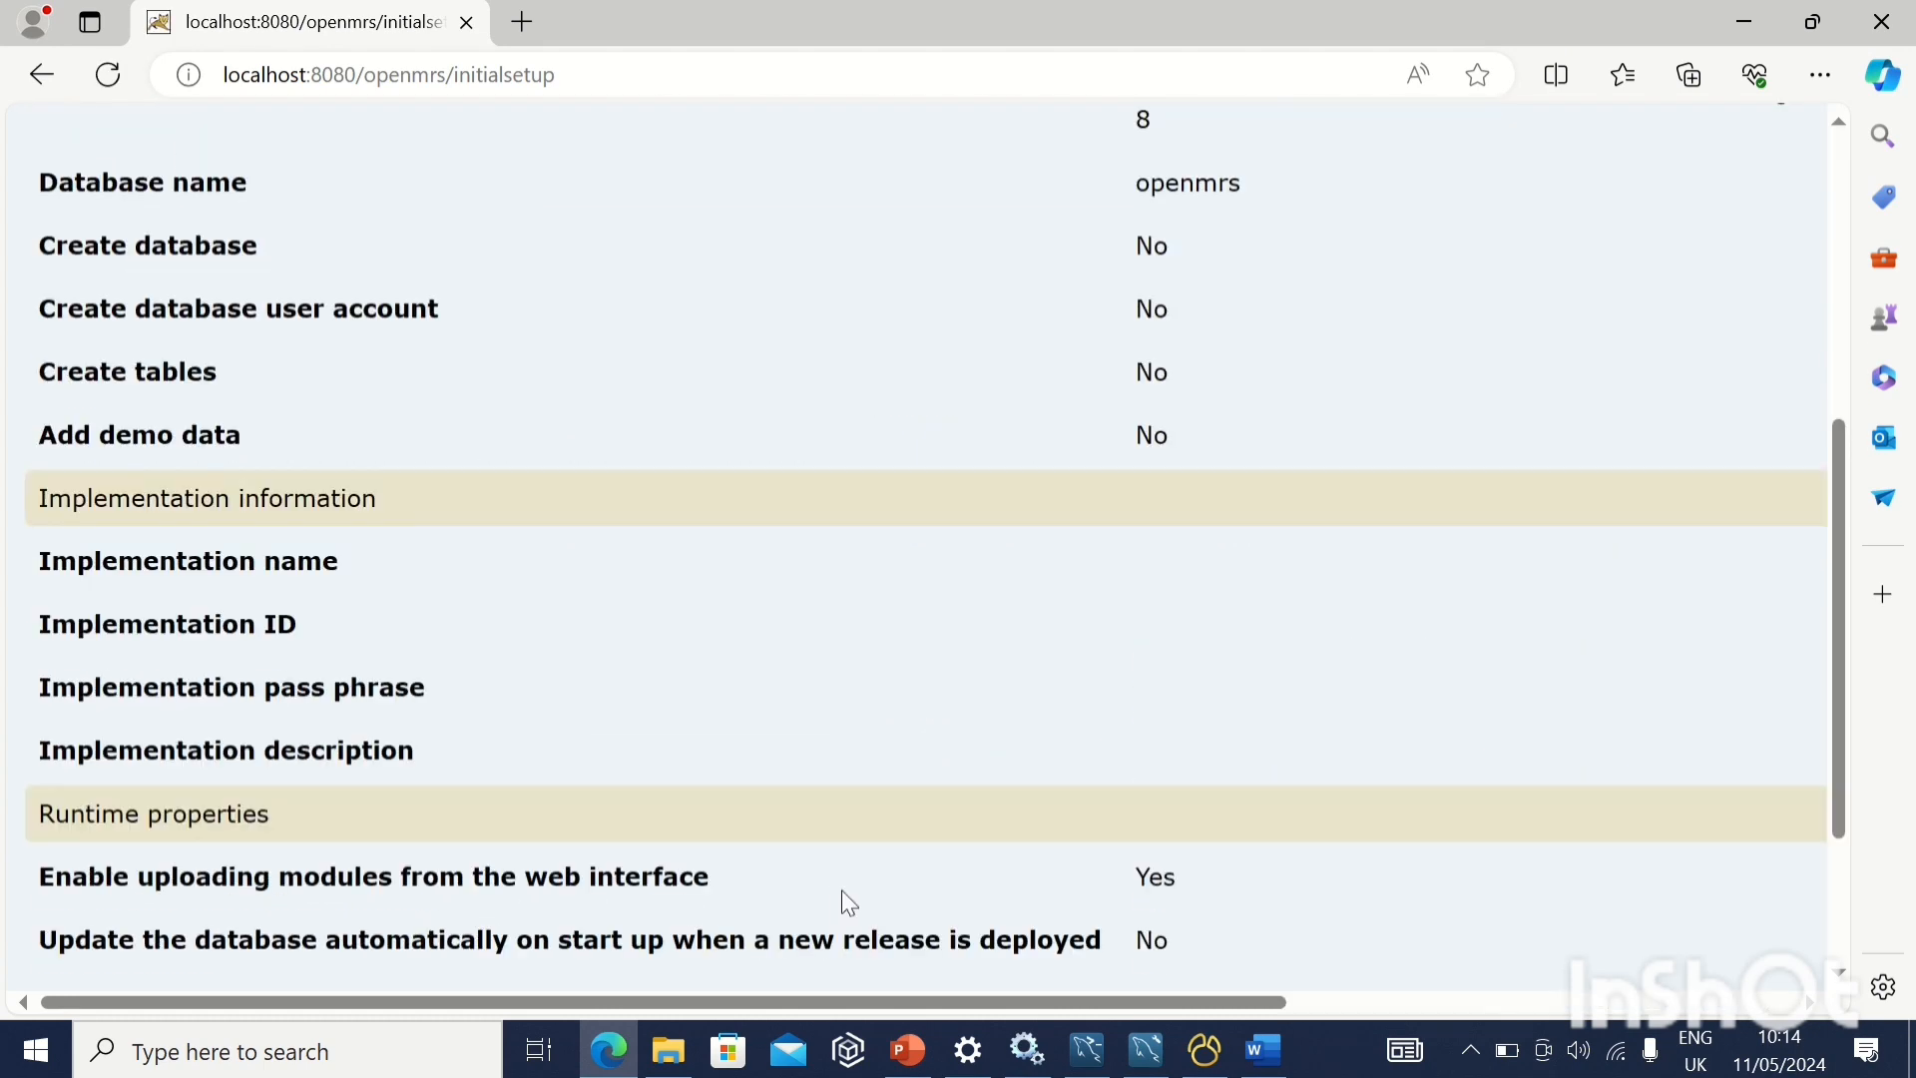
scroll(841, 892, "up", 1)
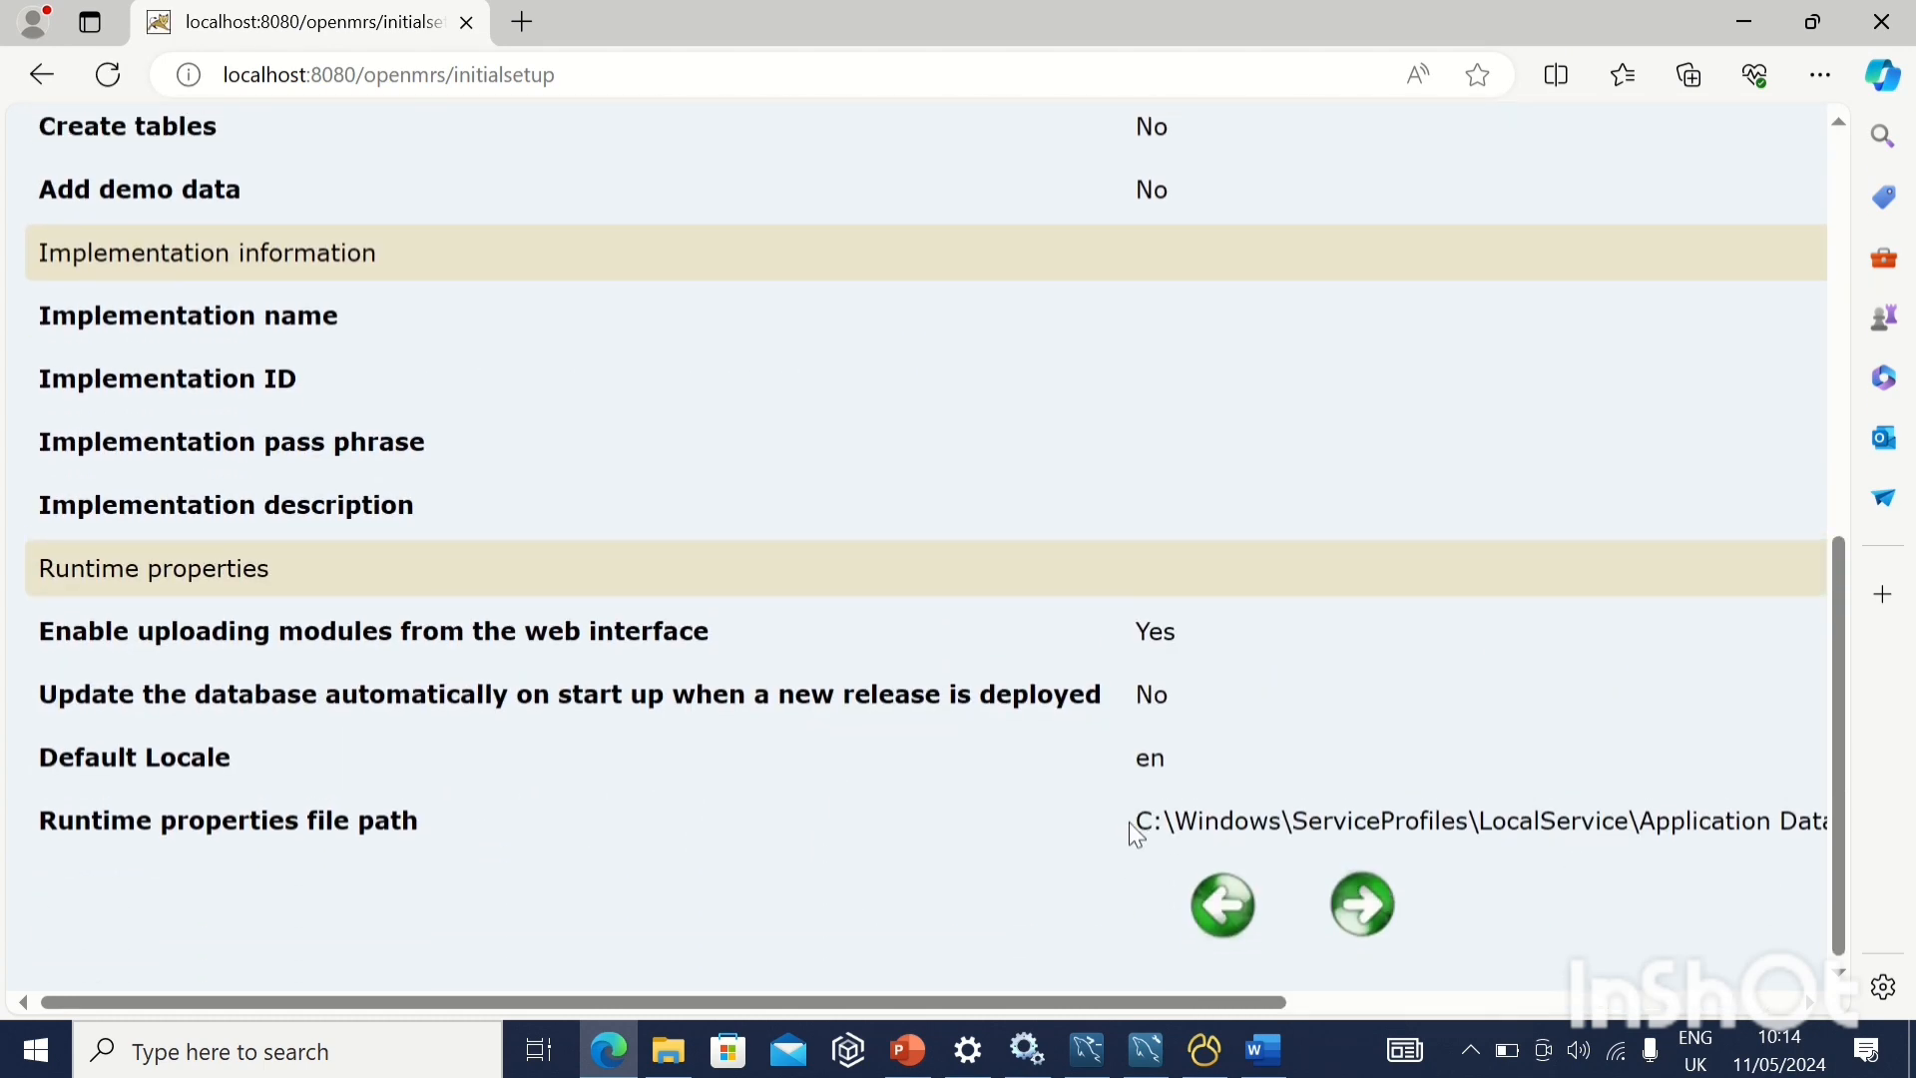
left_click_drag(1132, 827, 1711, 816)
key("ctrl+c")
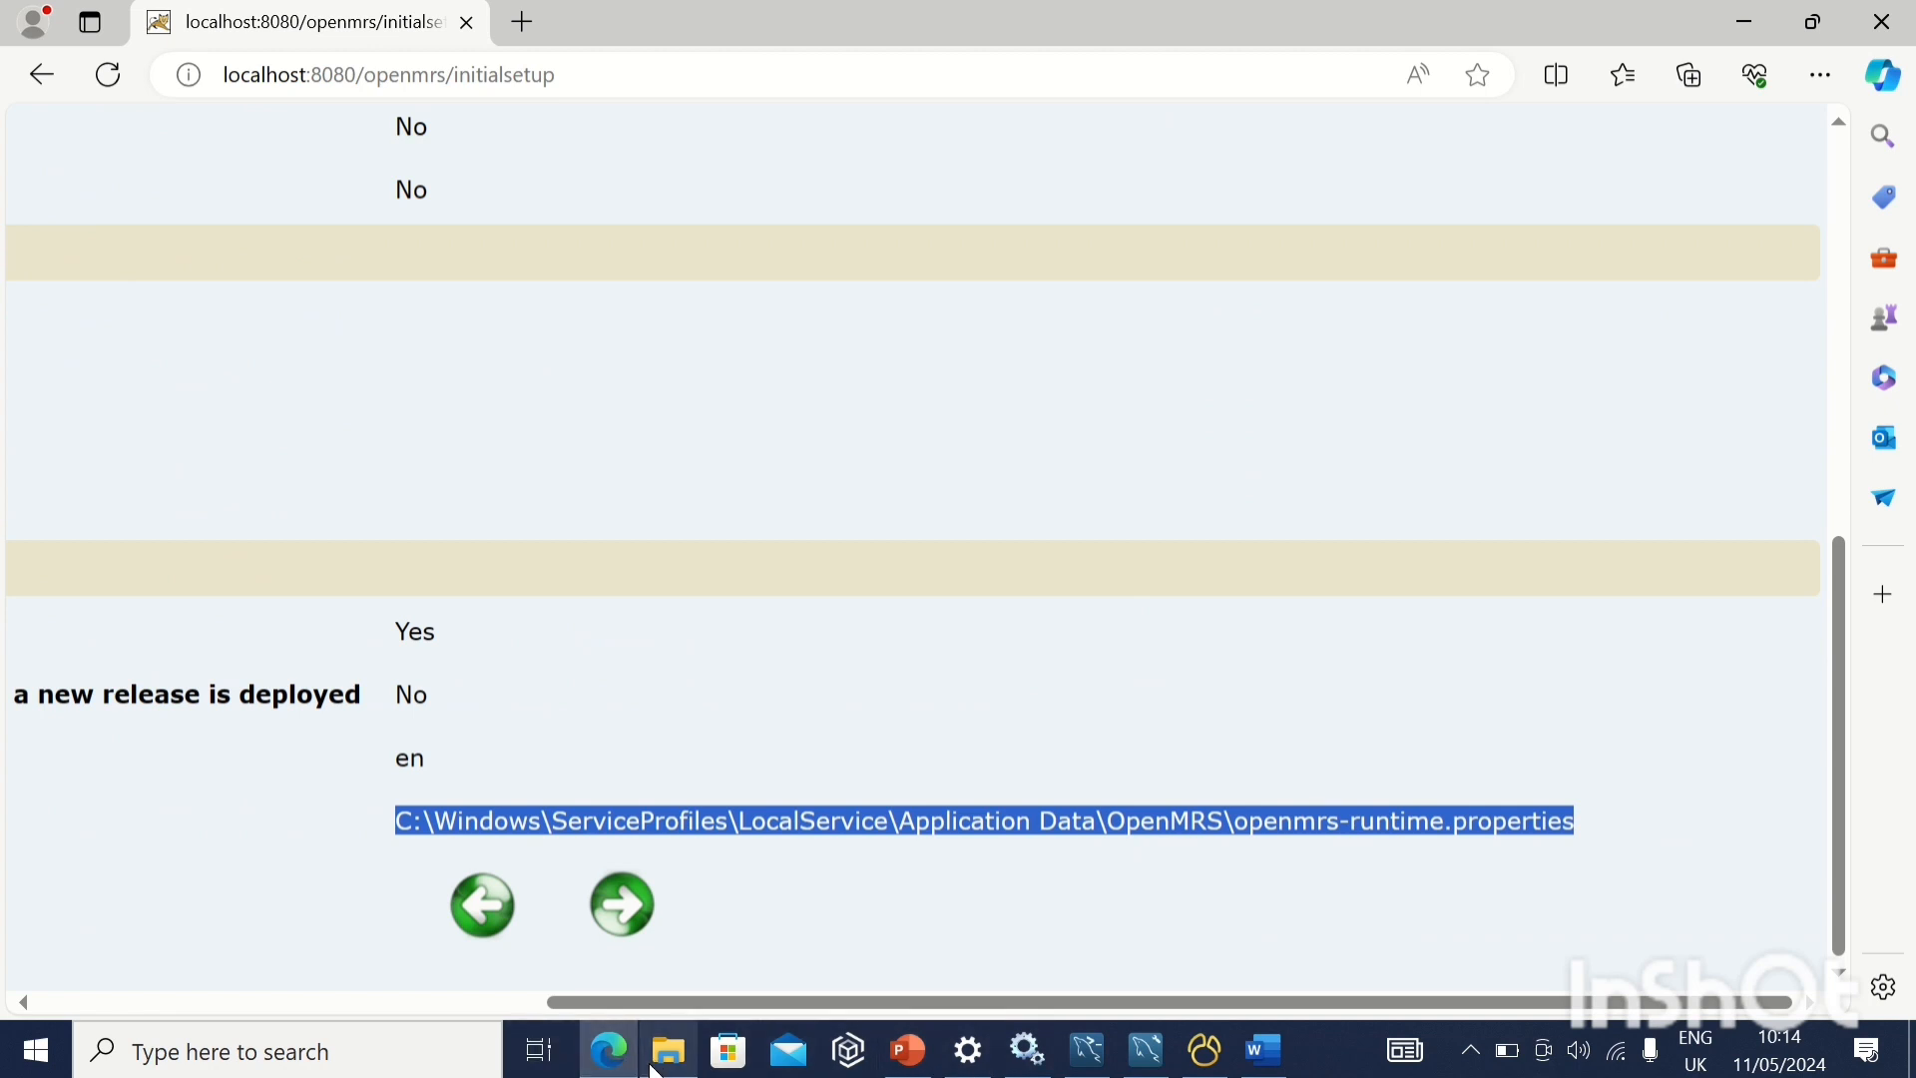
left_click(400, 1058)
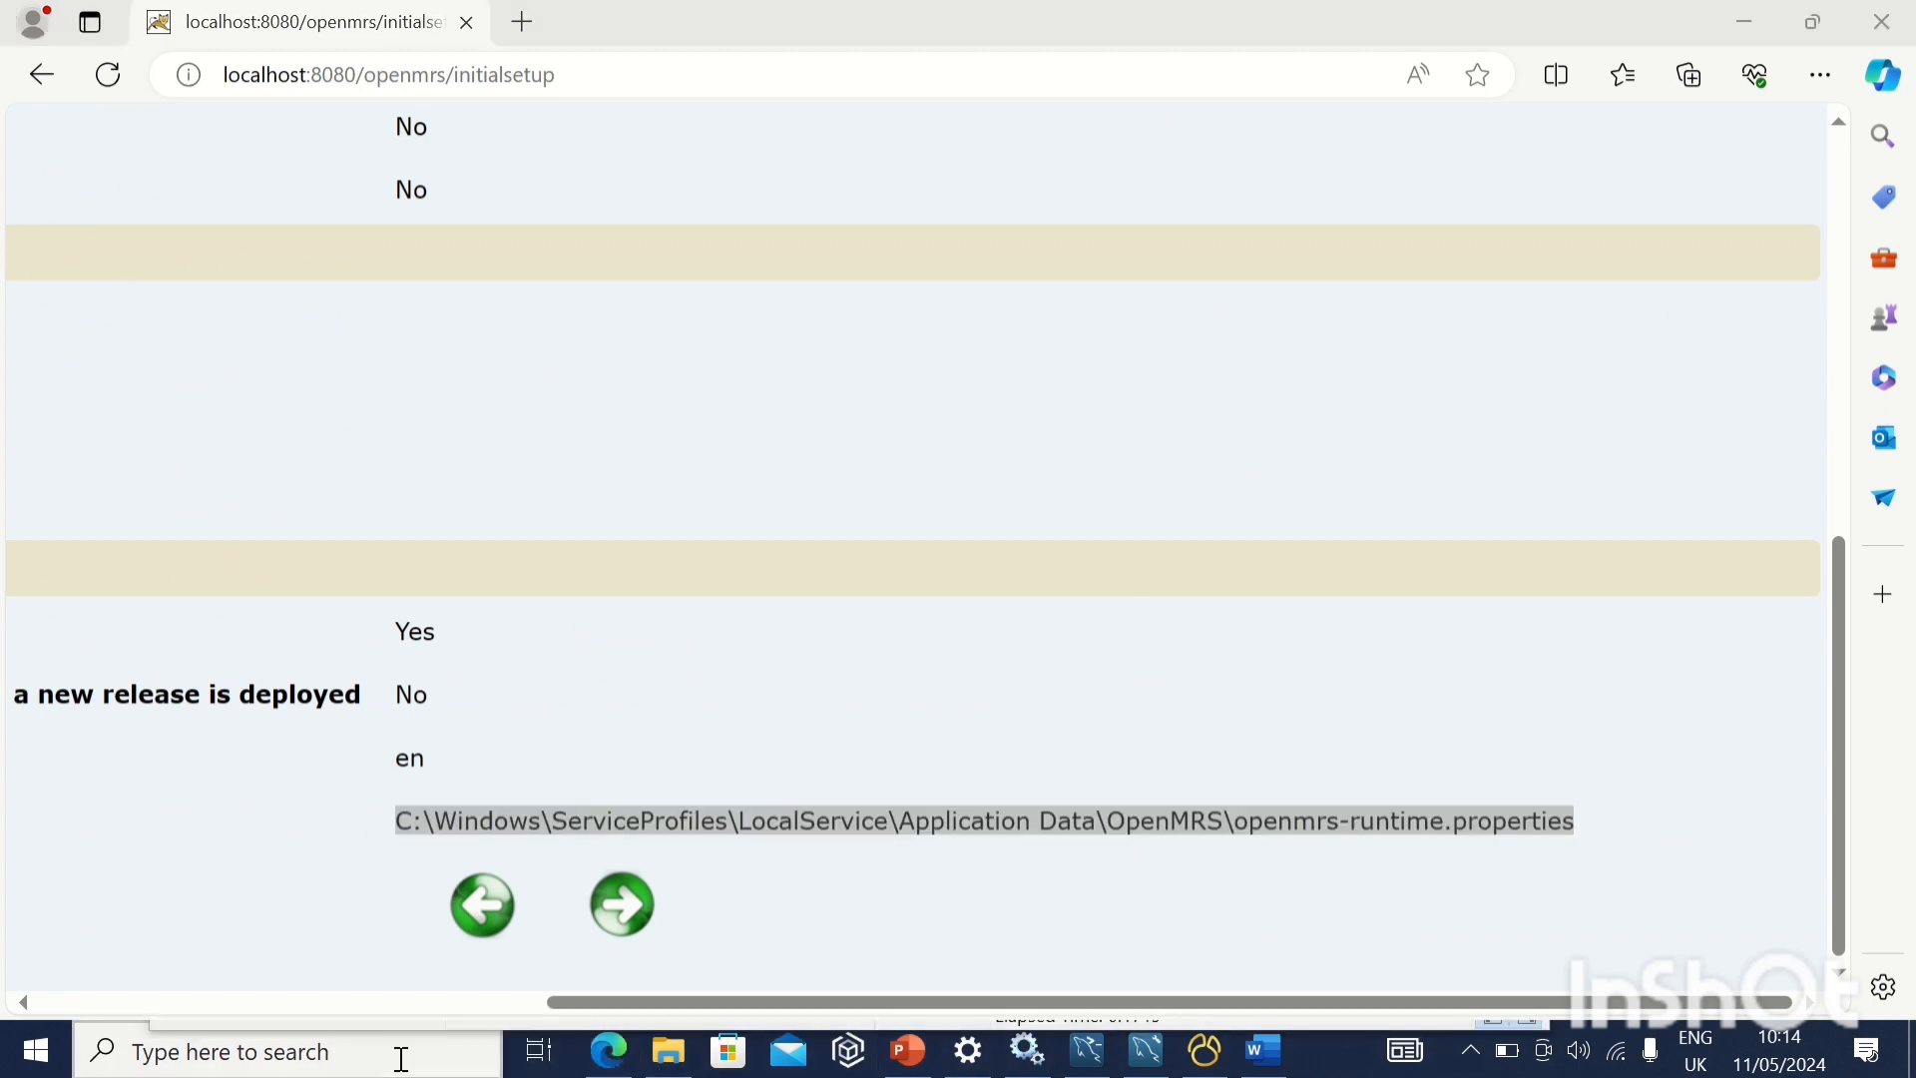
type("no")
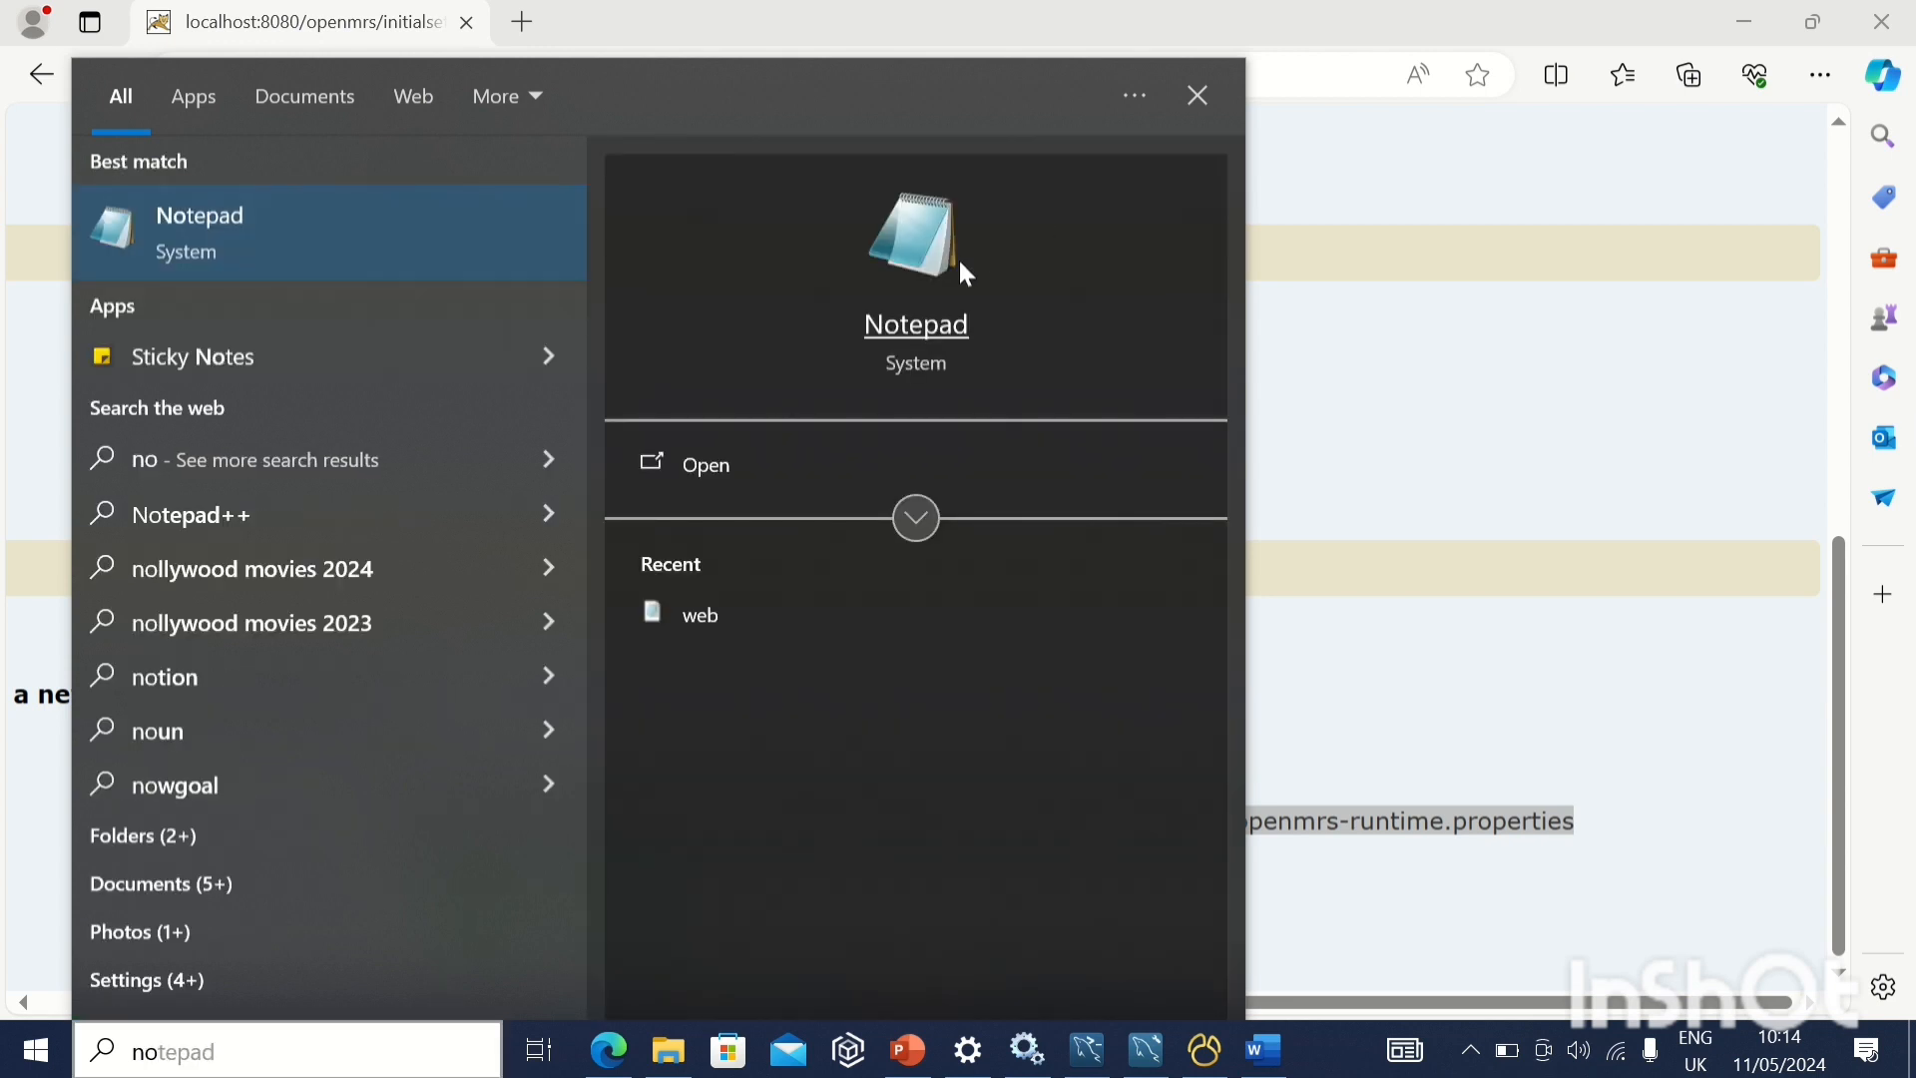
left_click(958, 257)
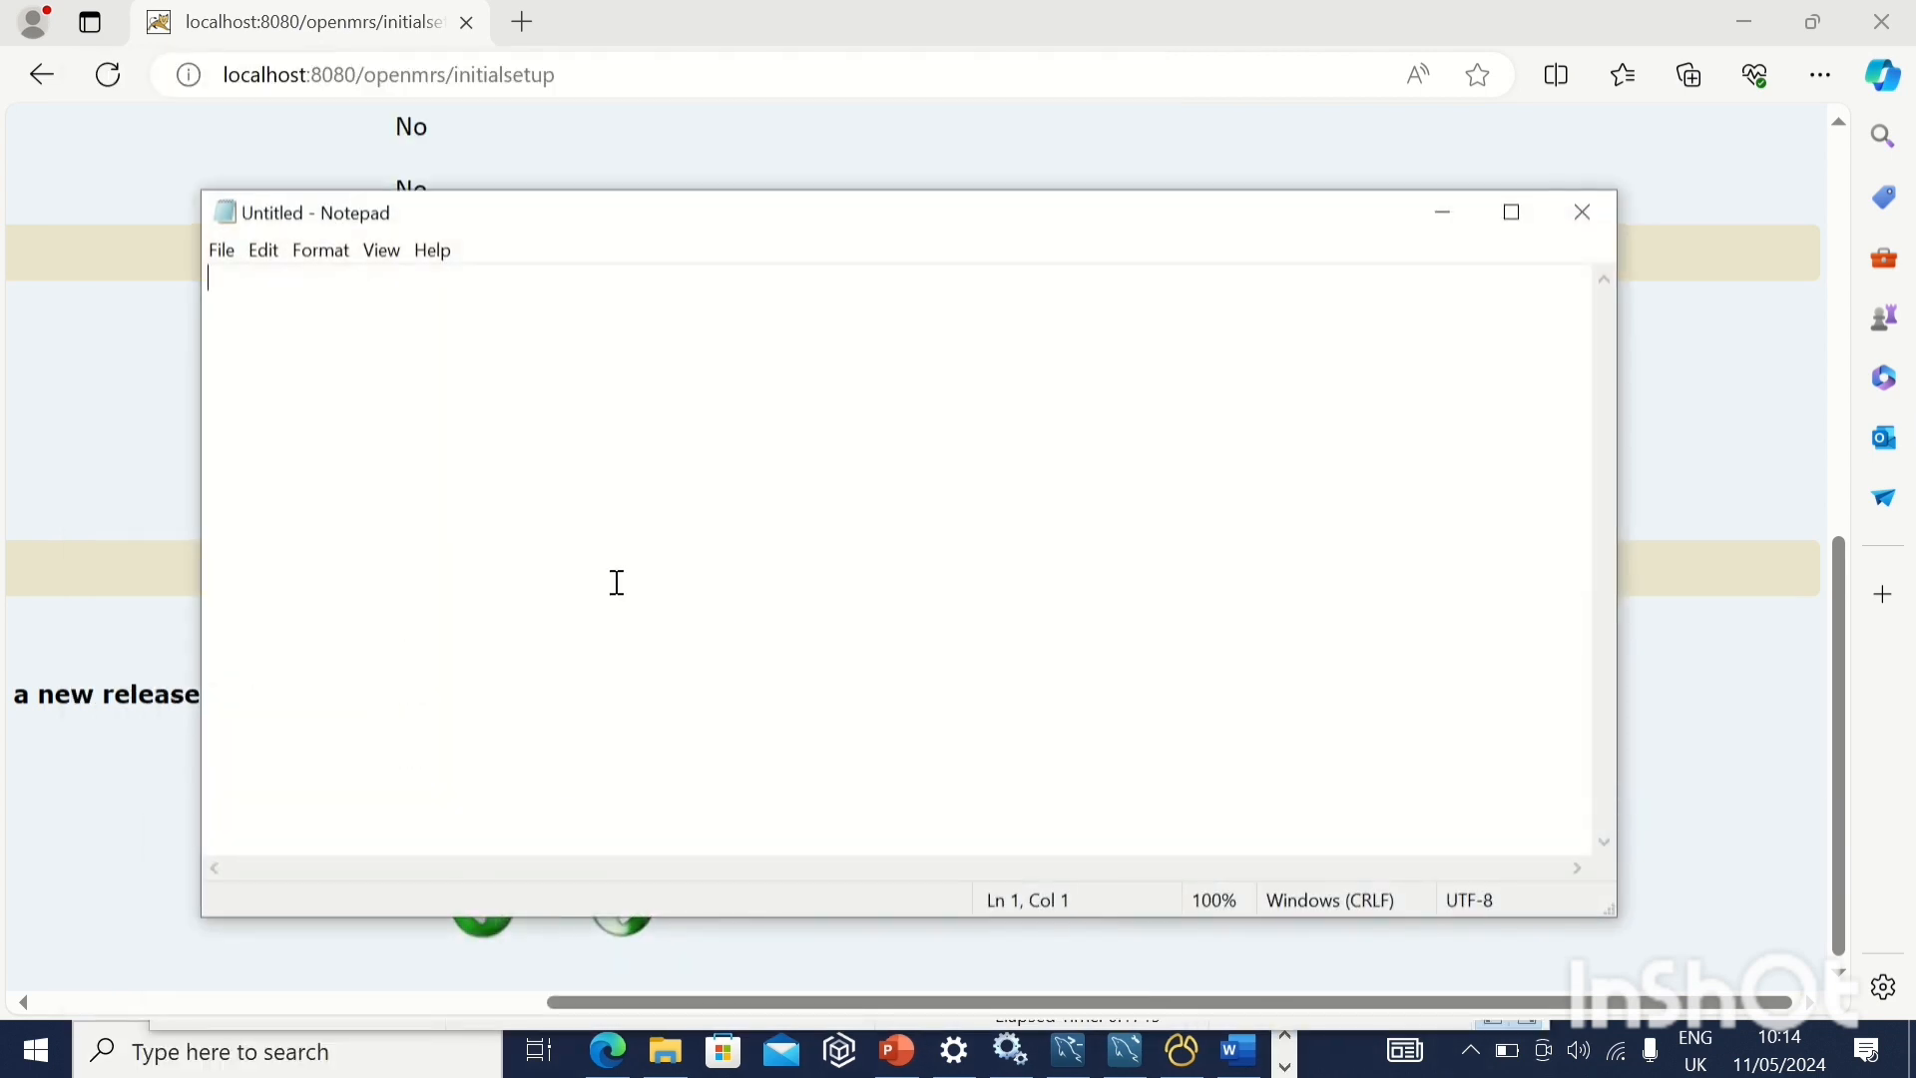
key("ctrl+v")
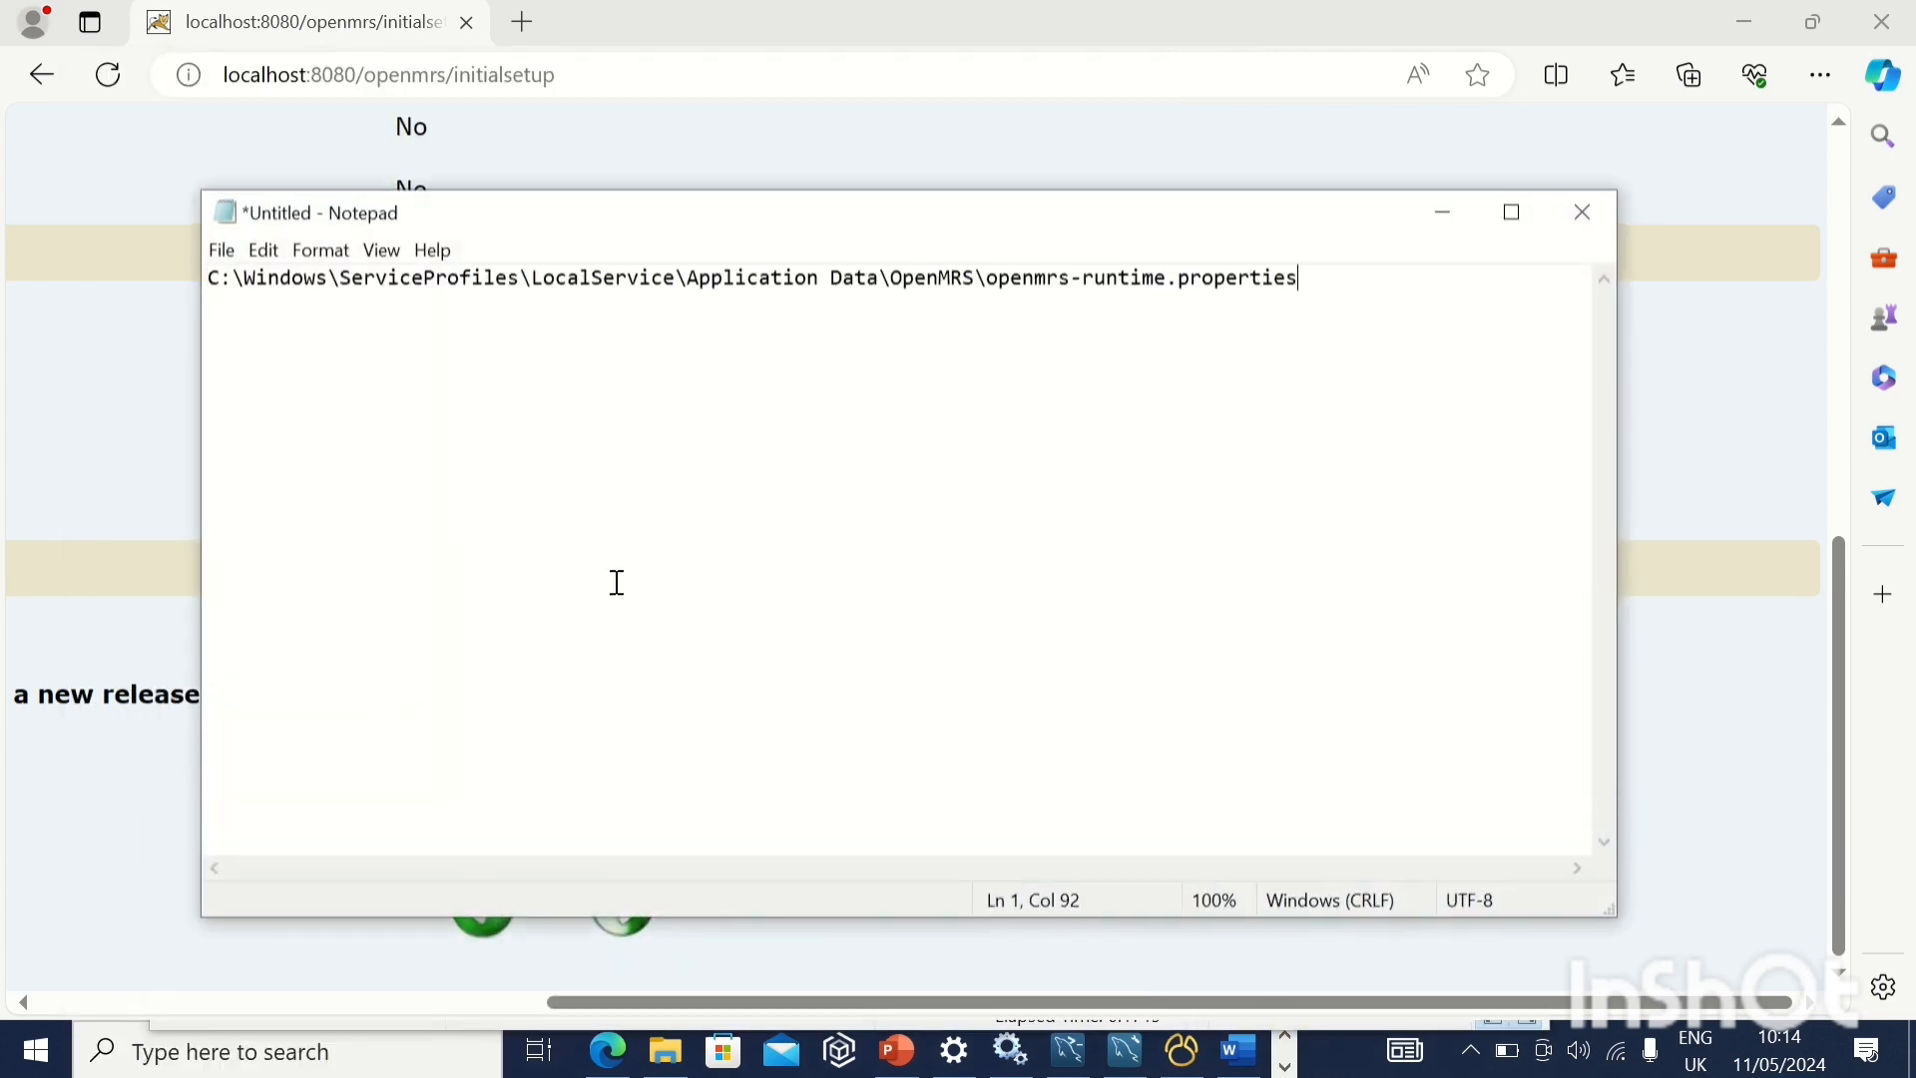
left_click(1442, 212)
Confirm the installation summary to run the OpenMRS setup and its database update
left_click(623, 904)
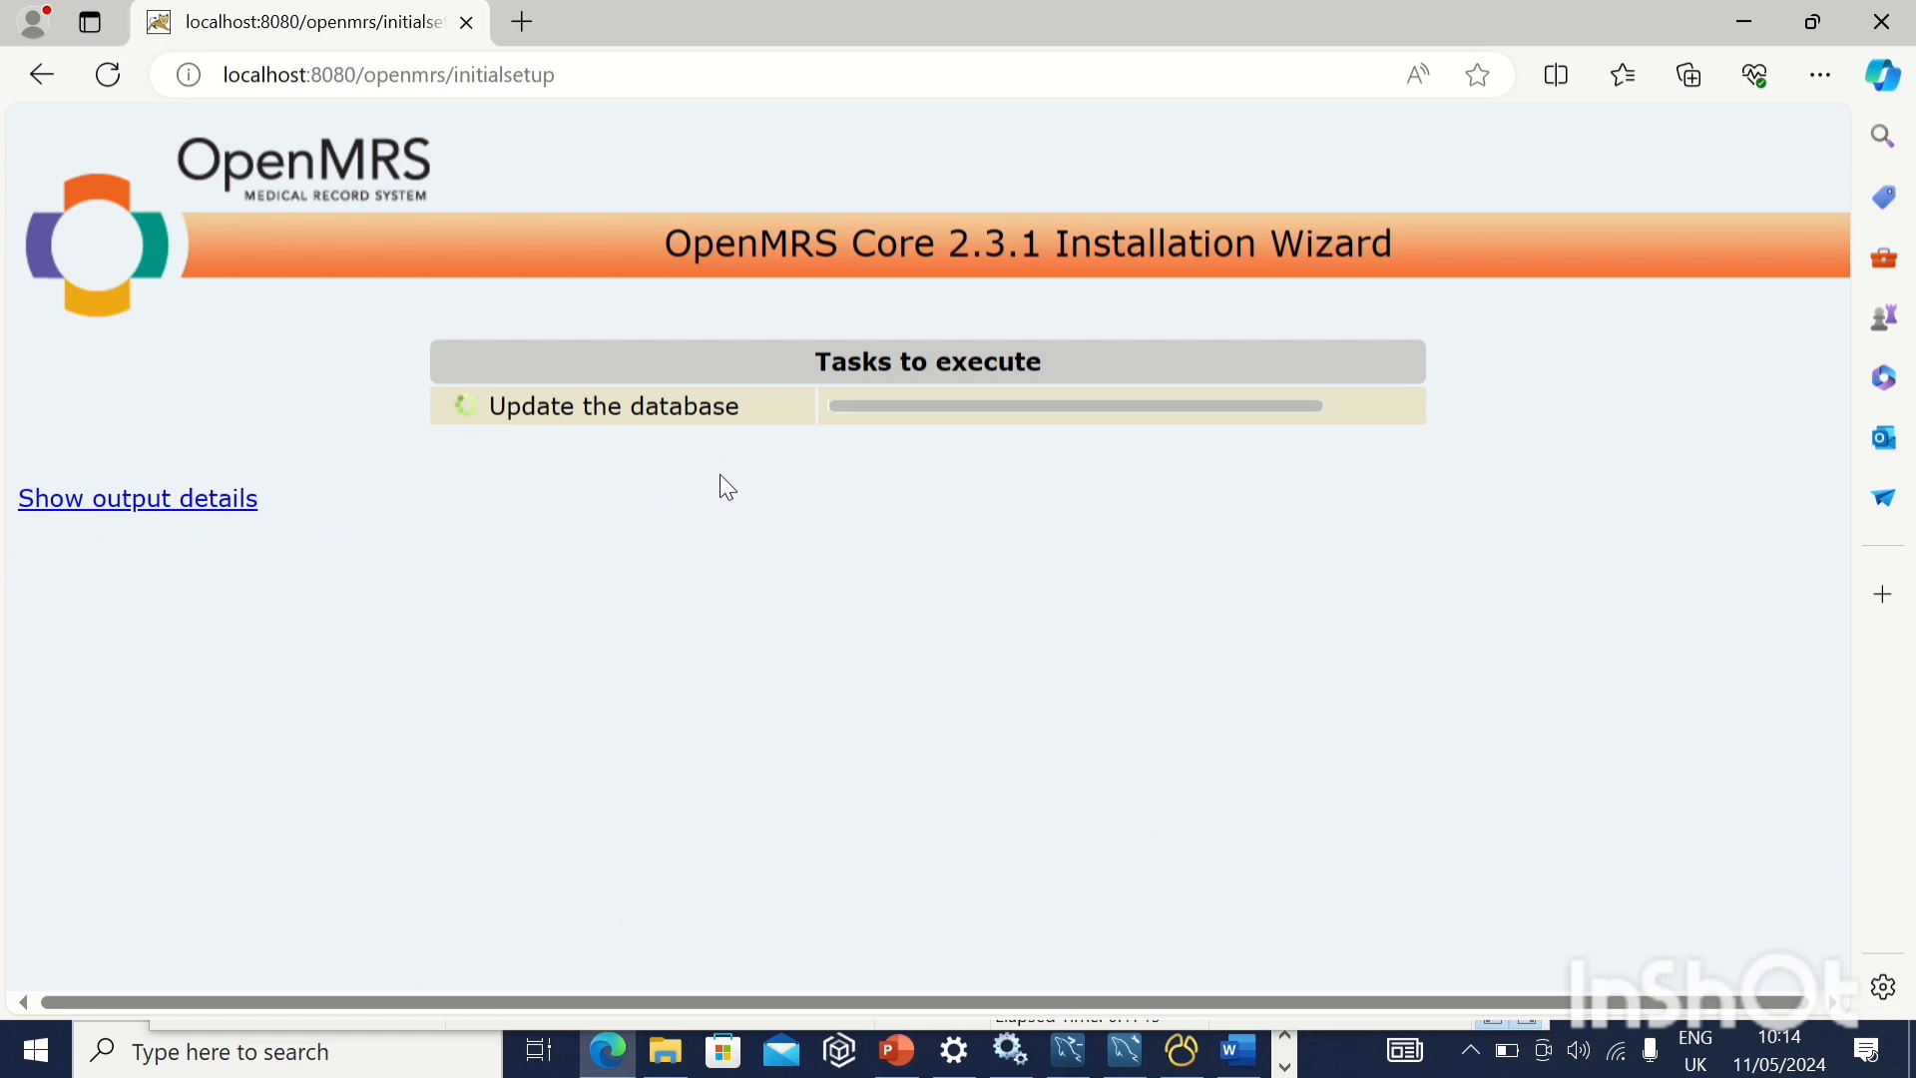
mouse_move(676, 12)
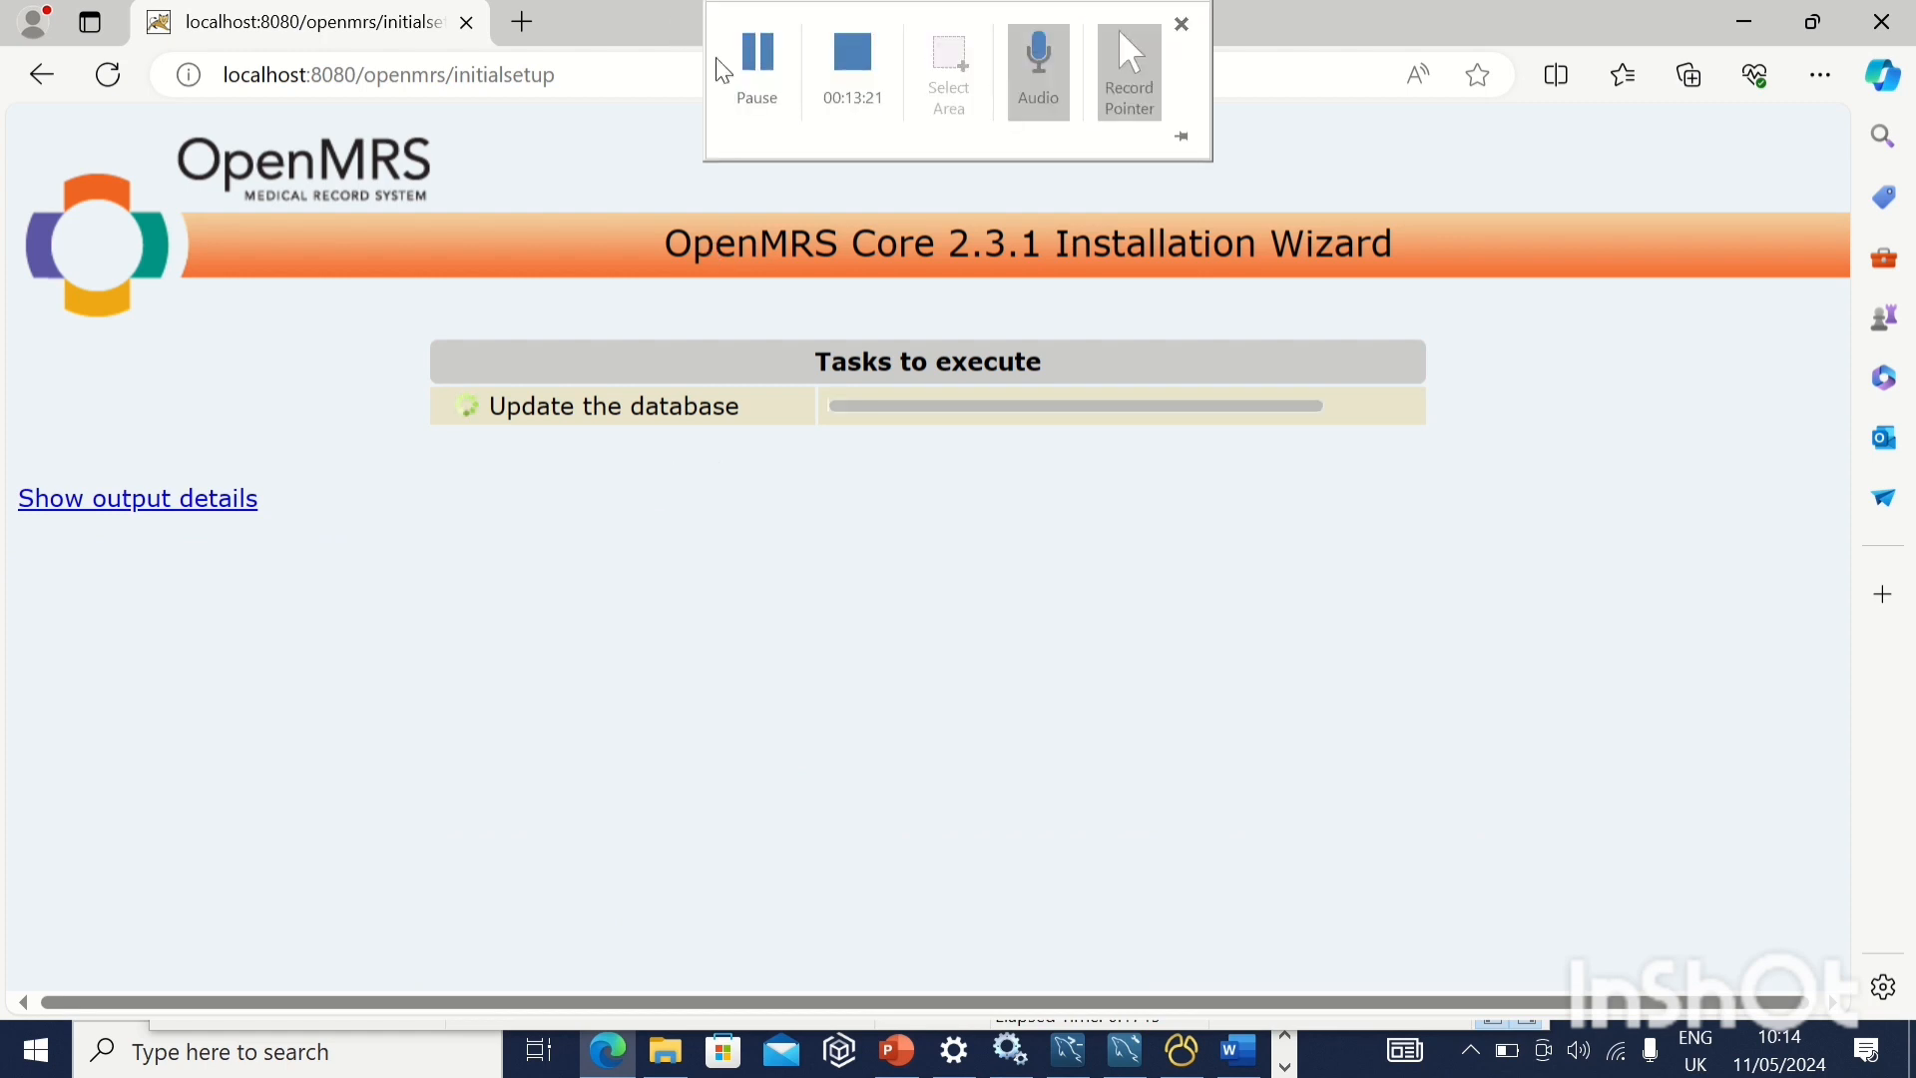
left_click(757, 80)
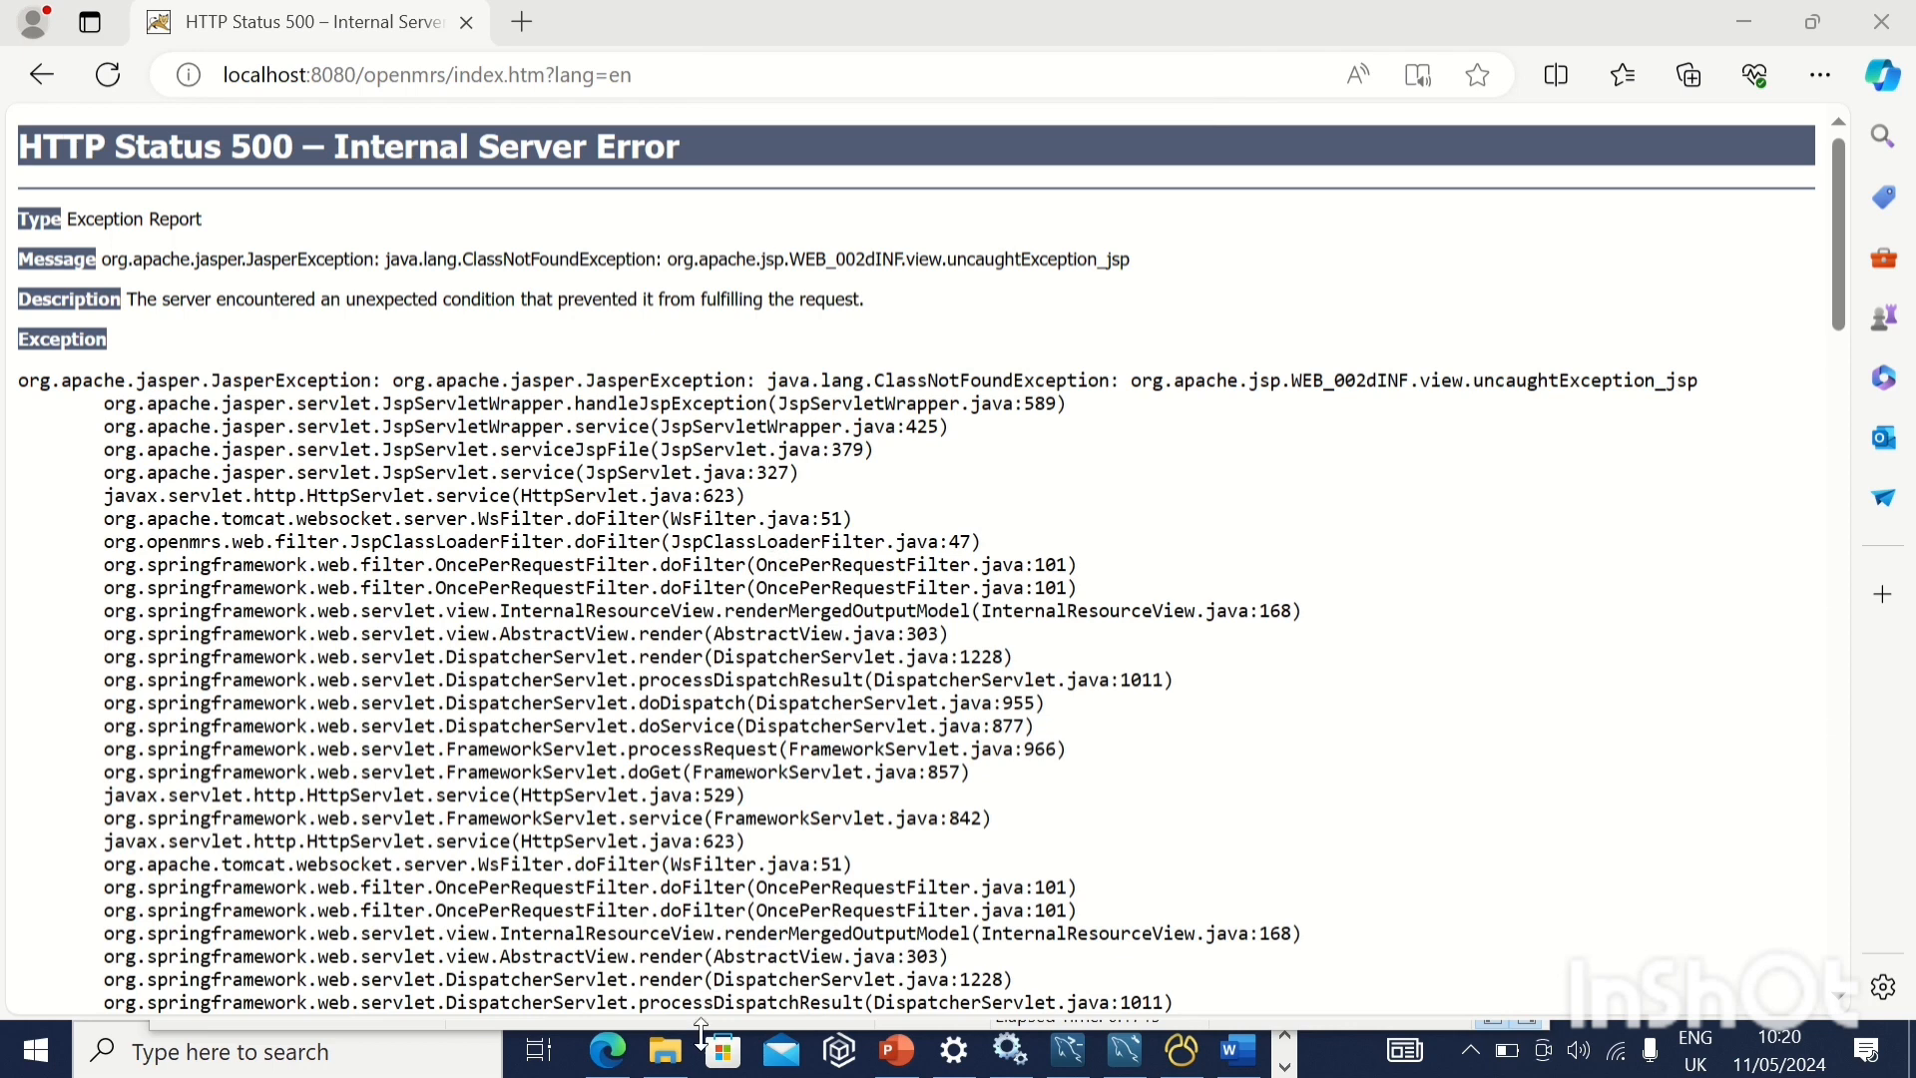
Copy all the OMOD module files from the C:\Migration\migrated modules folder
left_click(679, 1061)
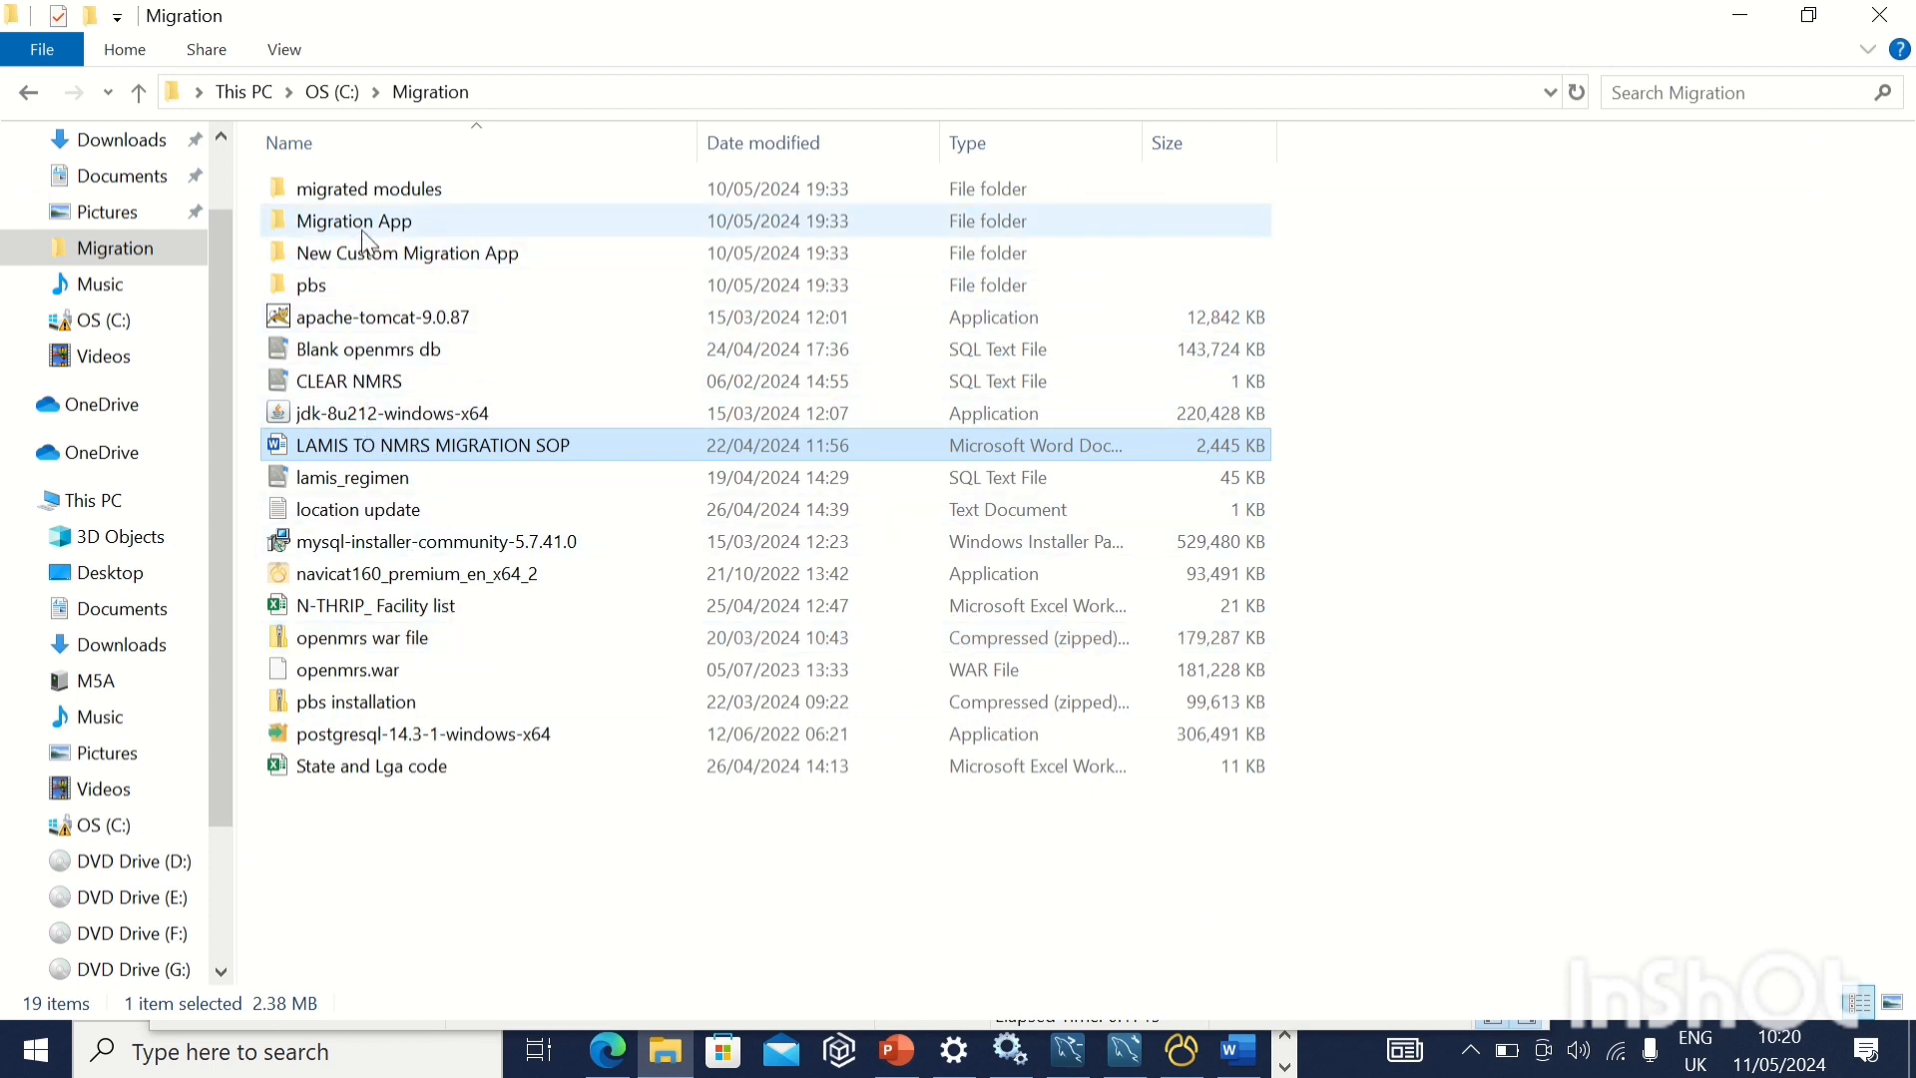
double_click(350, 192)
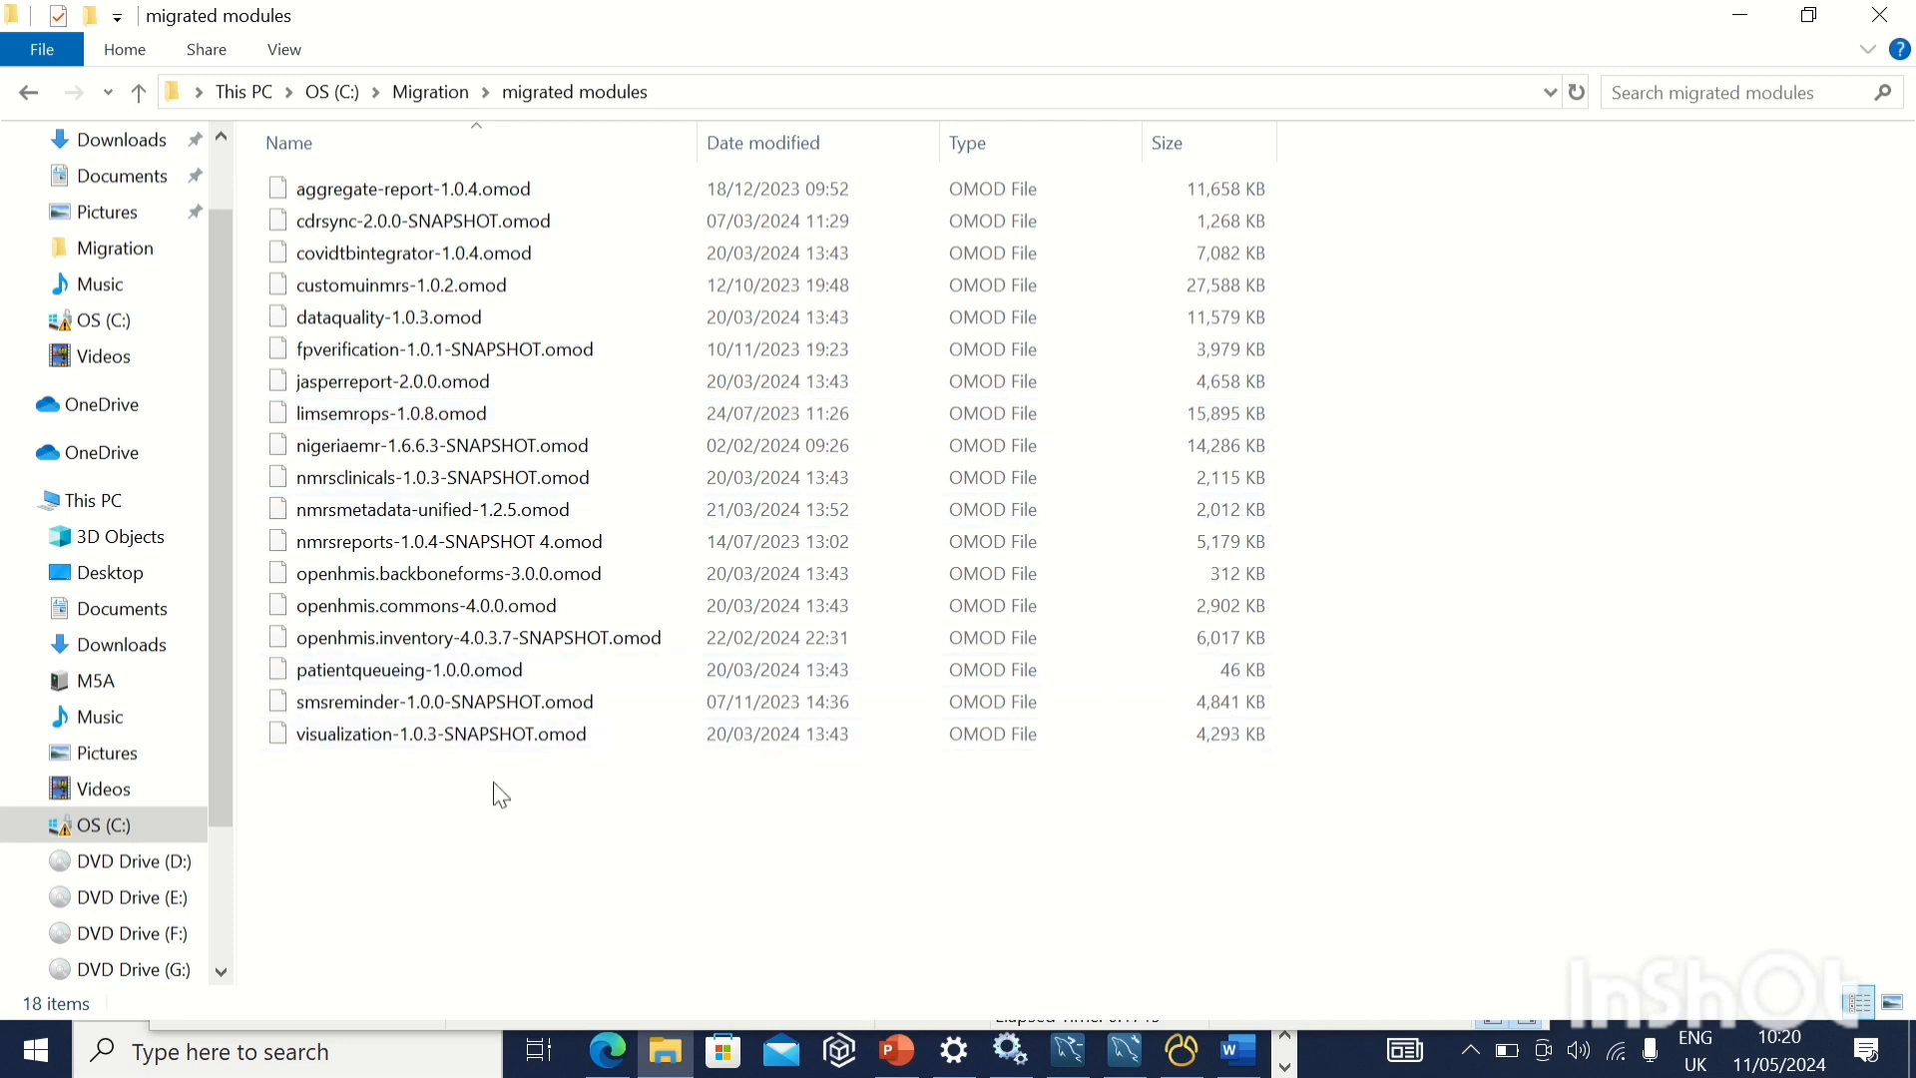
key("ctrl+a")
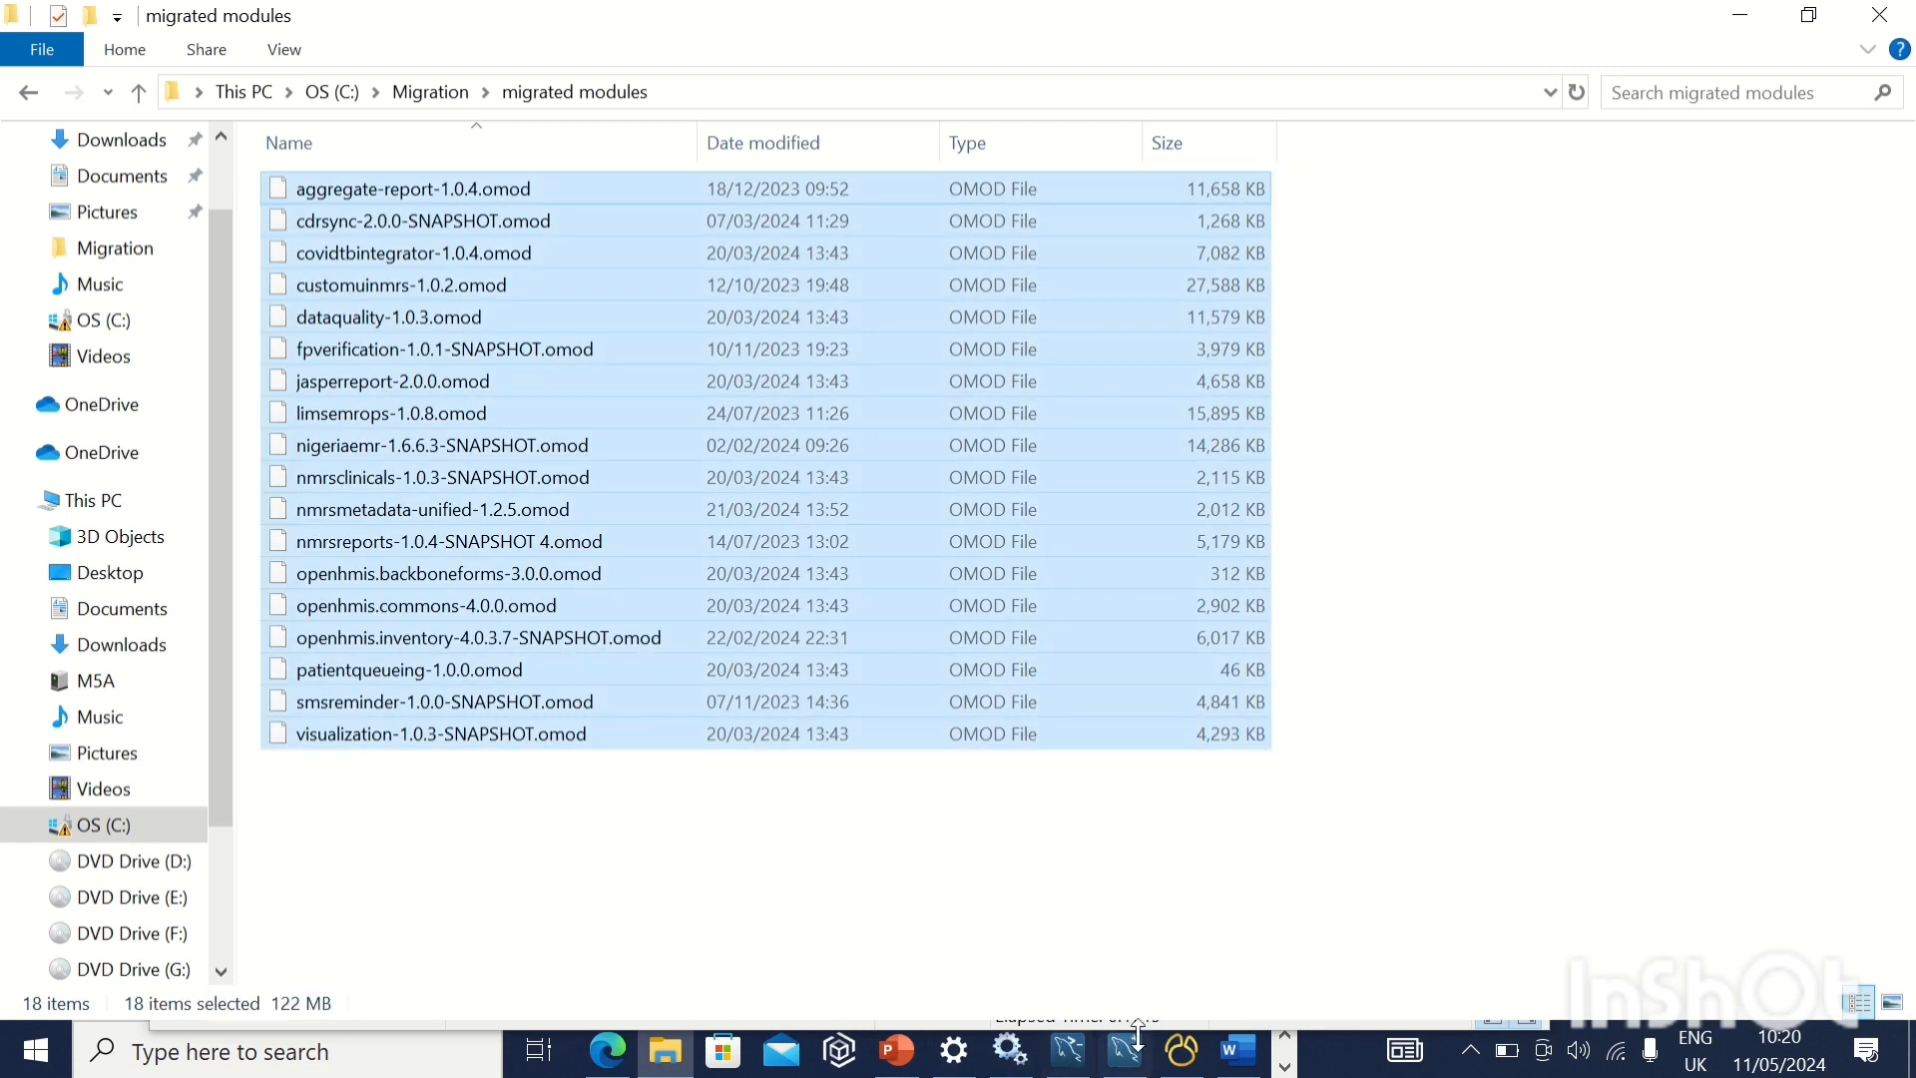
Bring back the Notepad note with the runtime properties path, shrink it to a short strip and place it clear of the file list
left_click(1286, 1066)
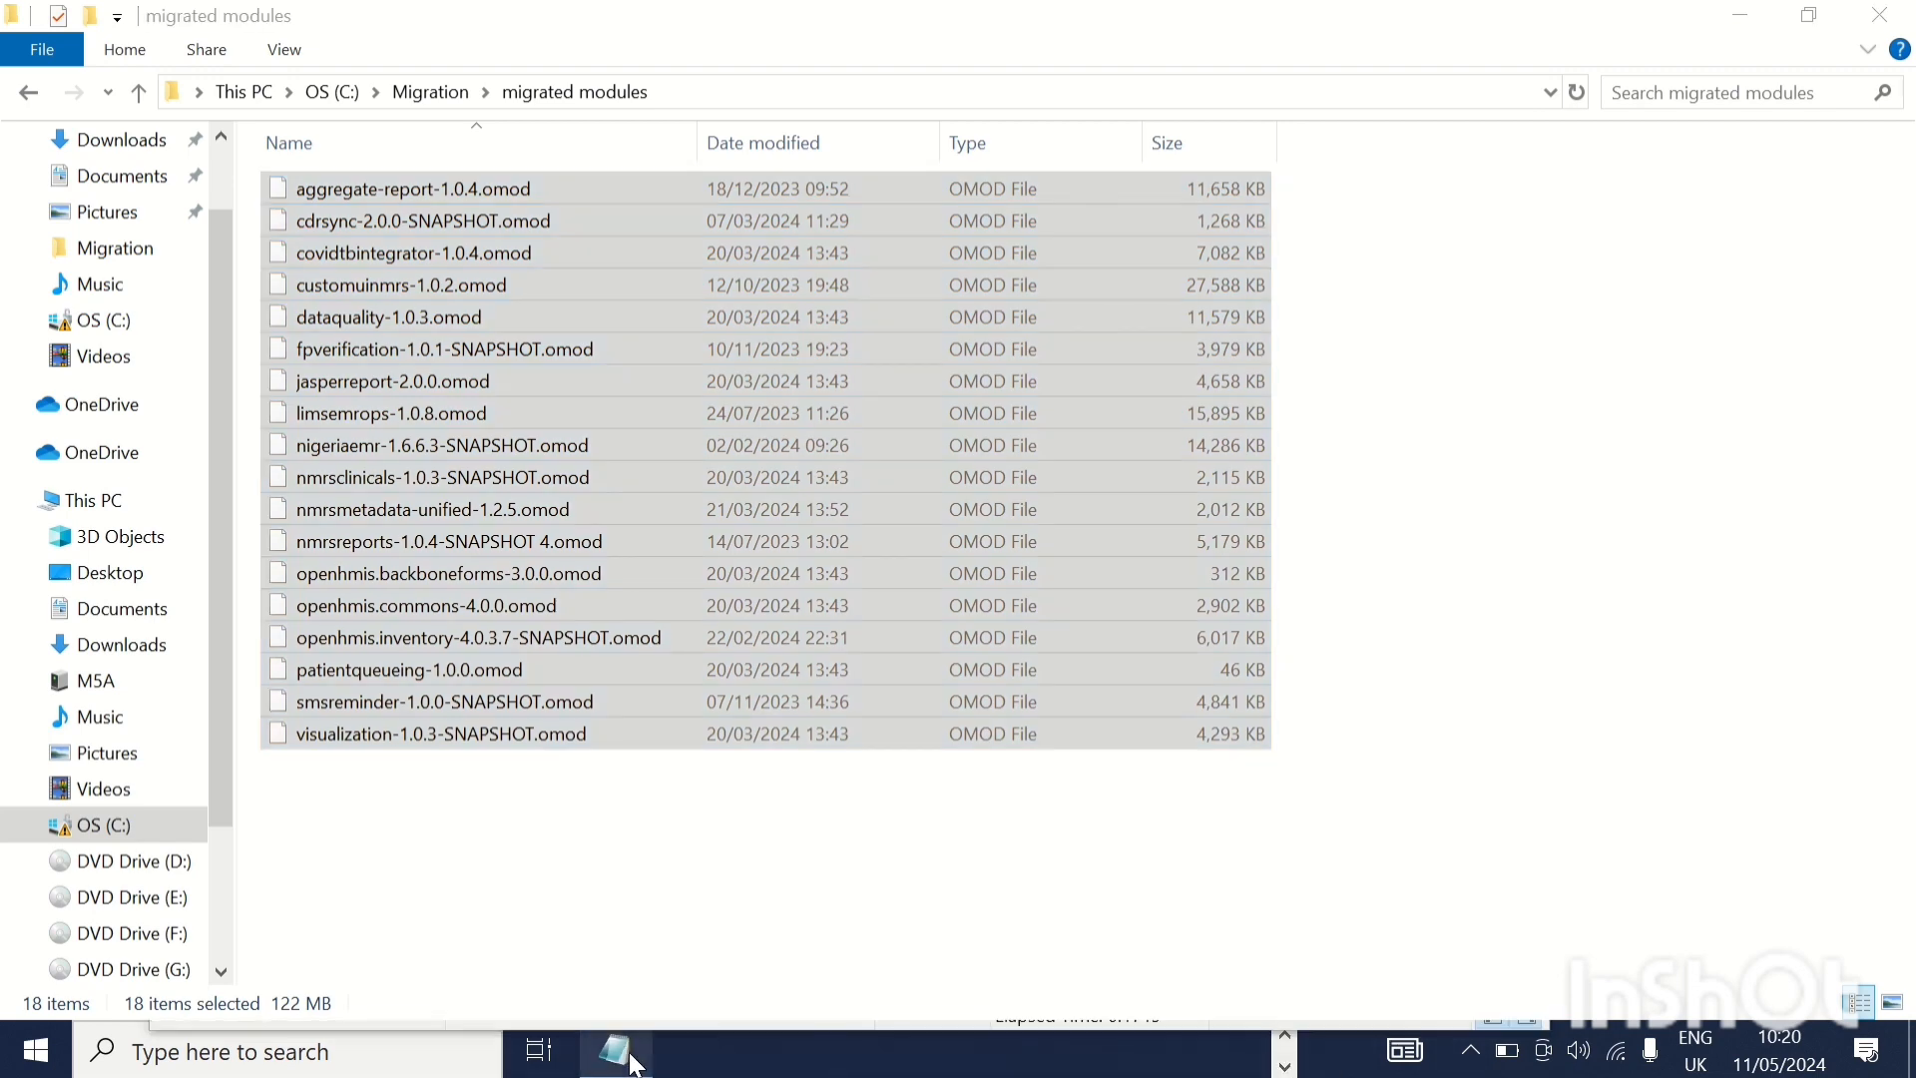
left_click(615, 1050)
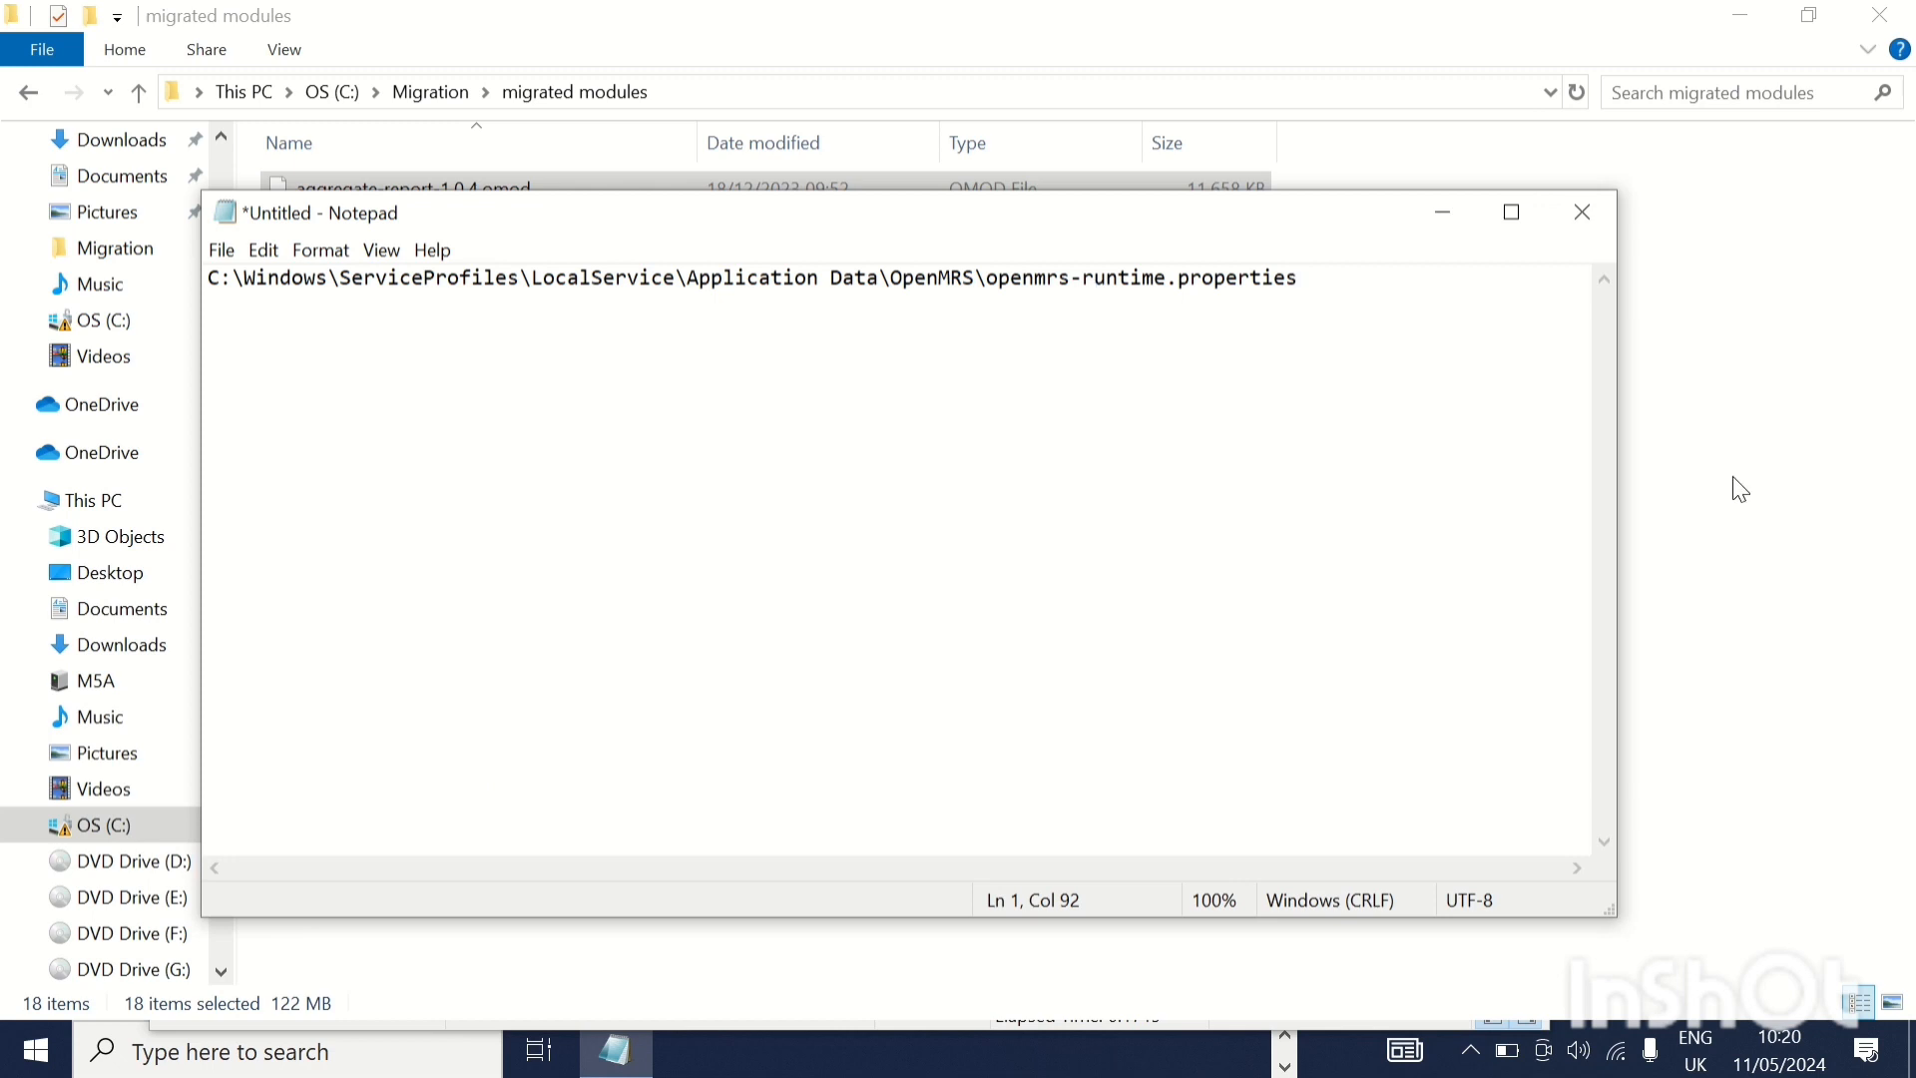
left_click_drag(1617, 509, 763, 544)
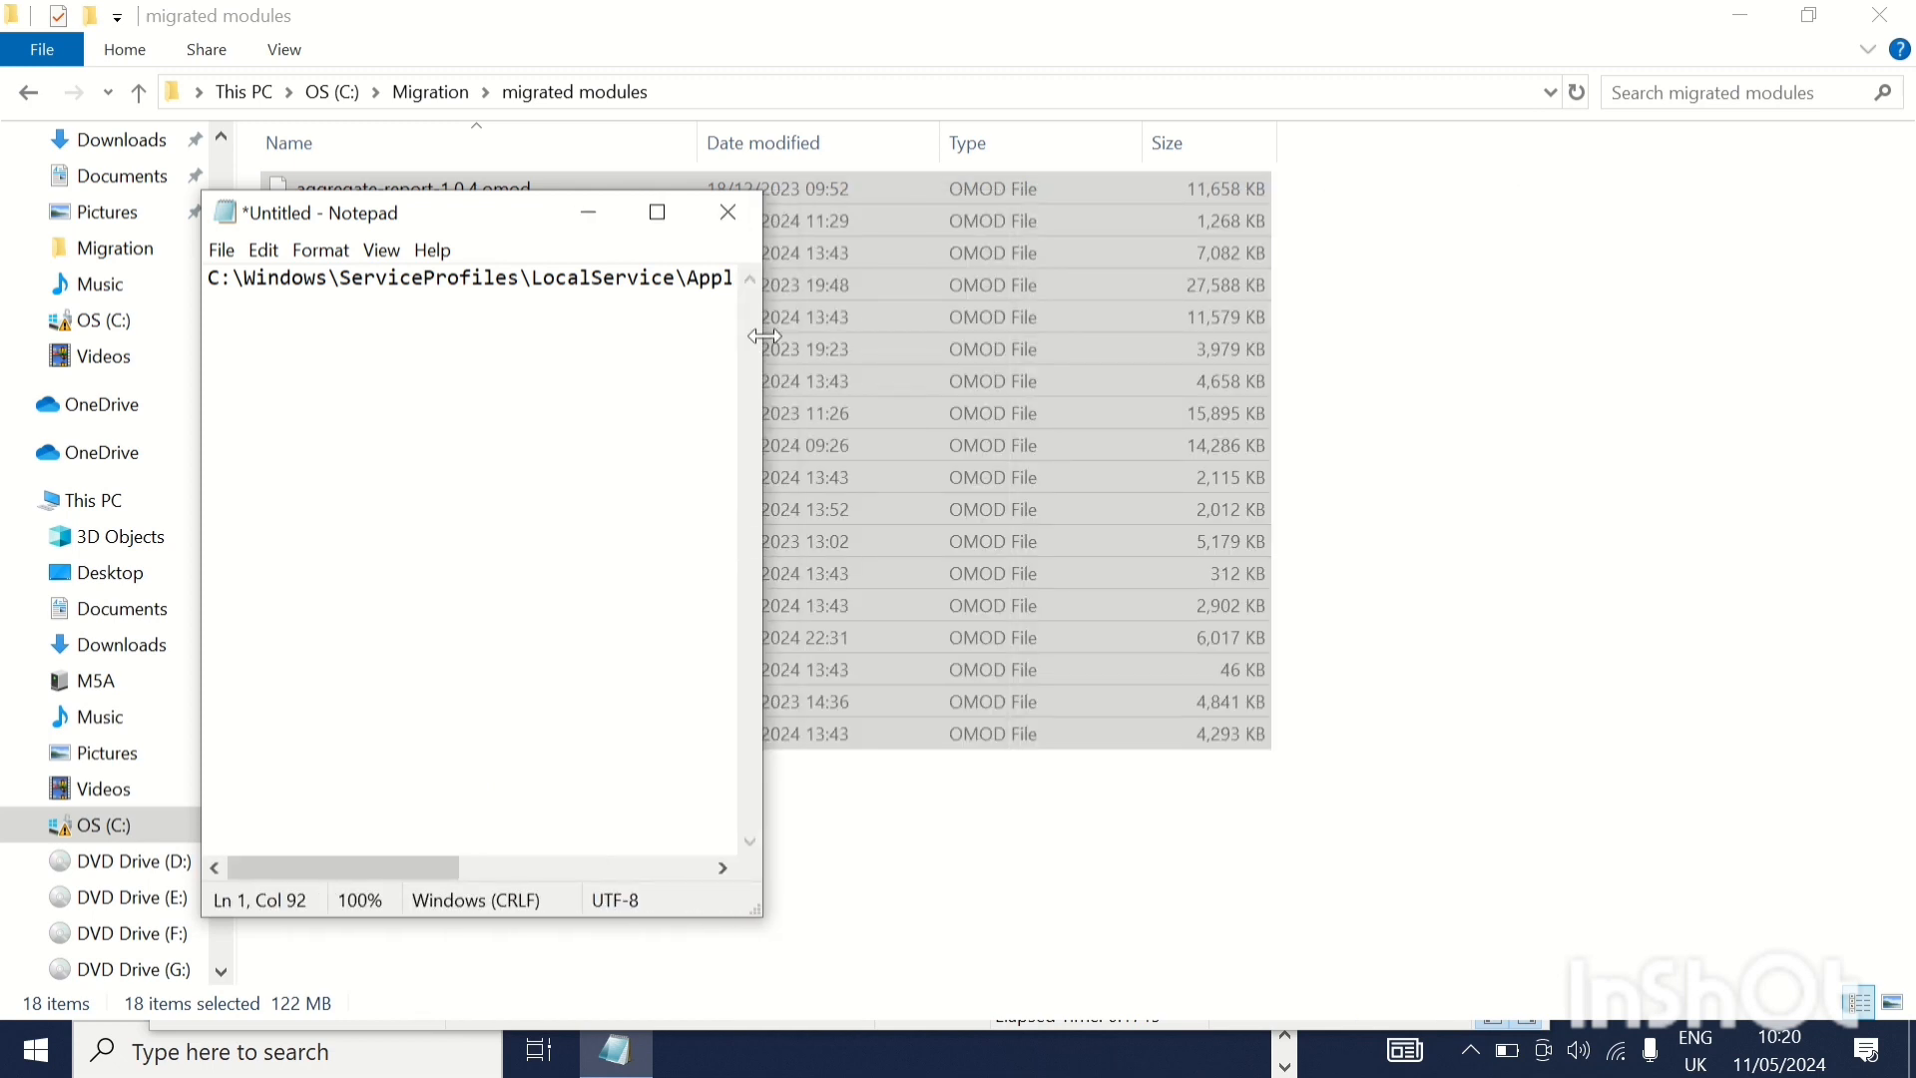
left_click_drag(765, 336, 1524, 369)
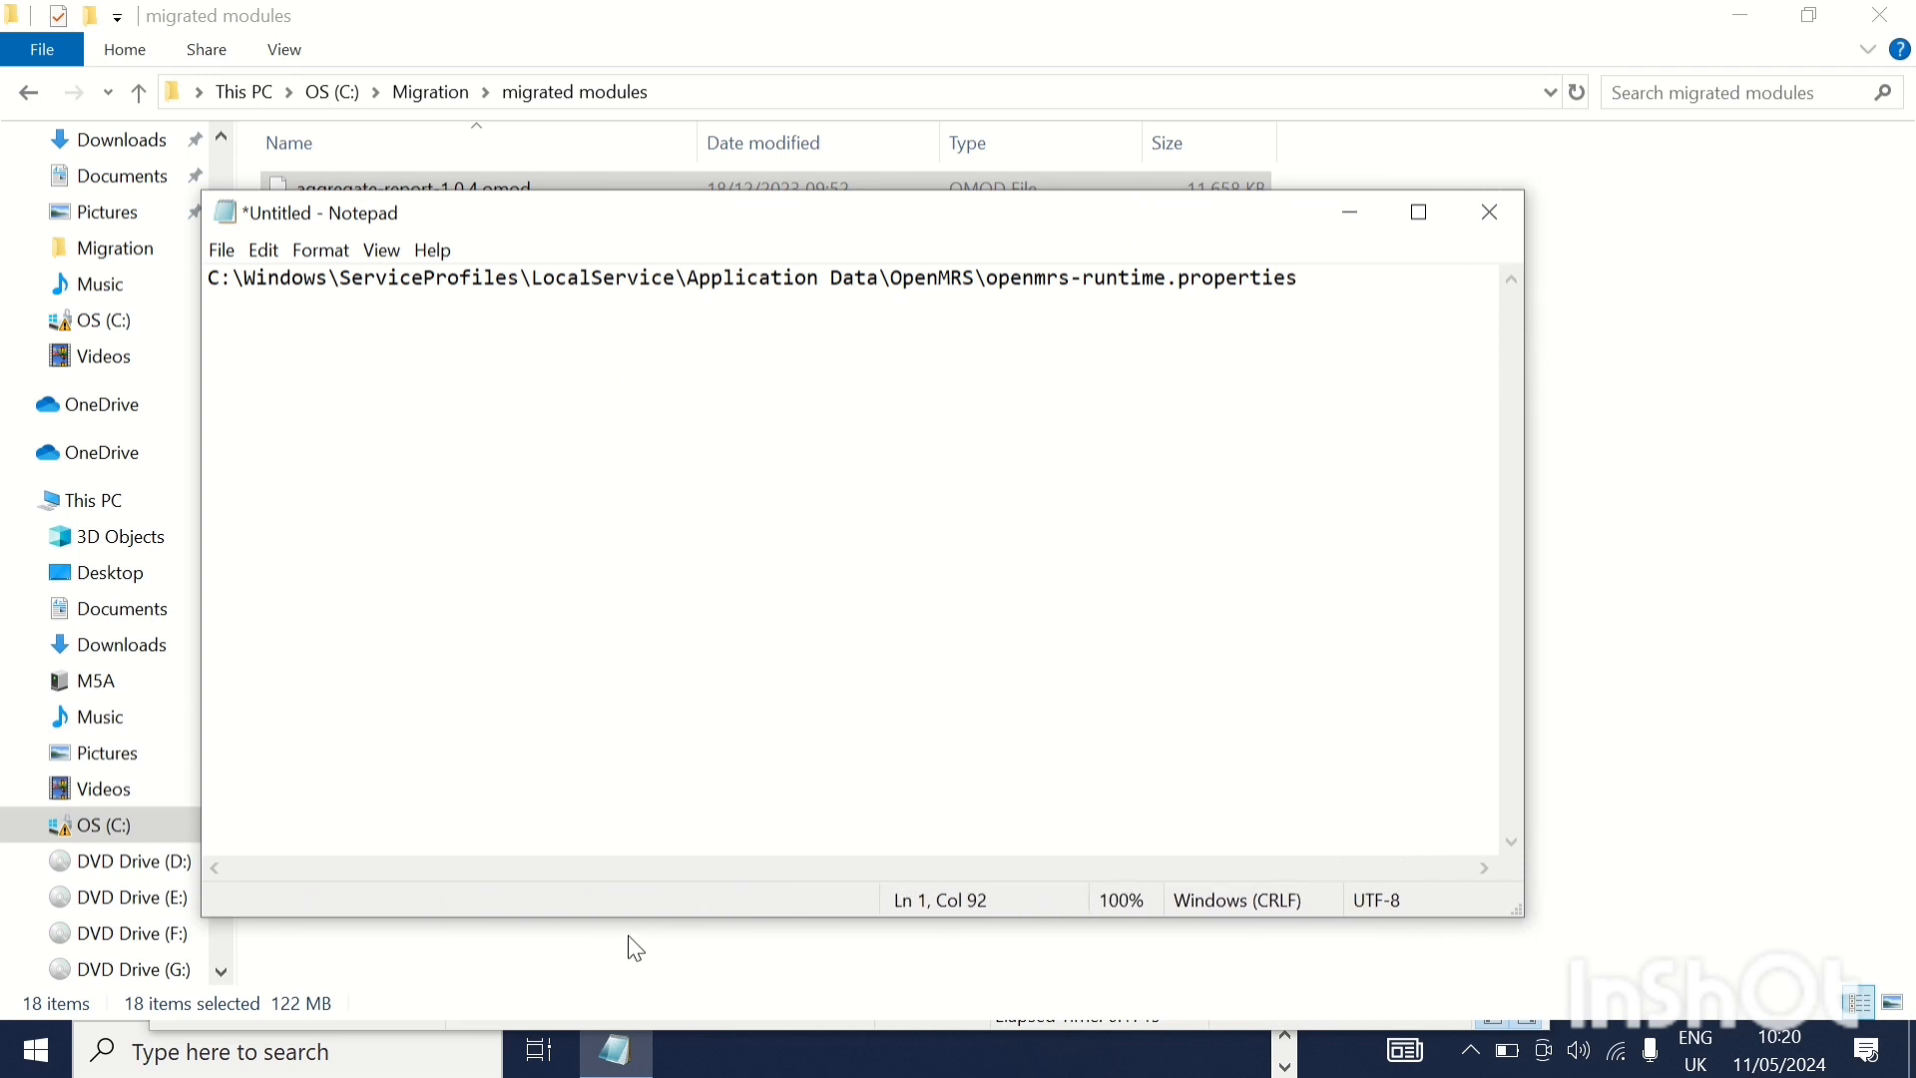
left_click_drag(642, 919, 598, 366)
left_click_drag(690, 224, 1042, 69)
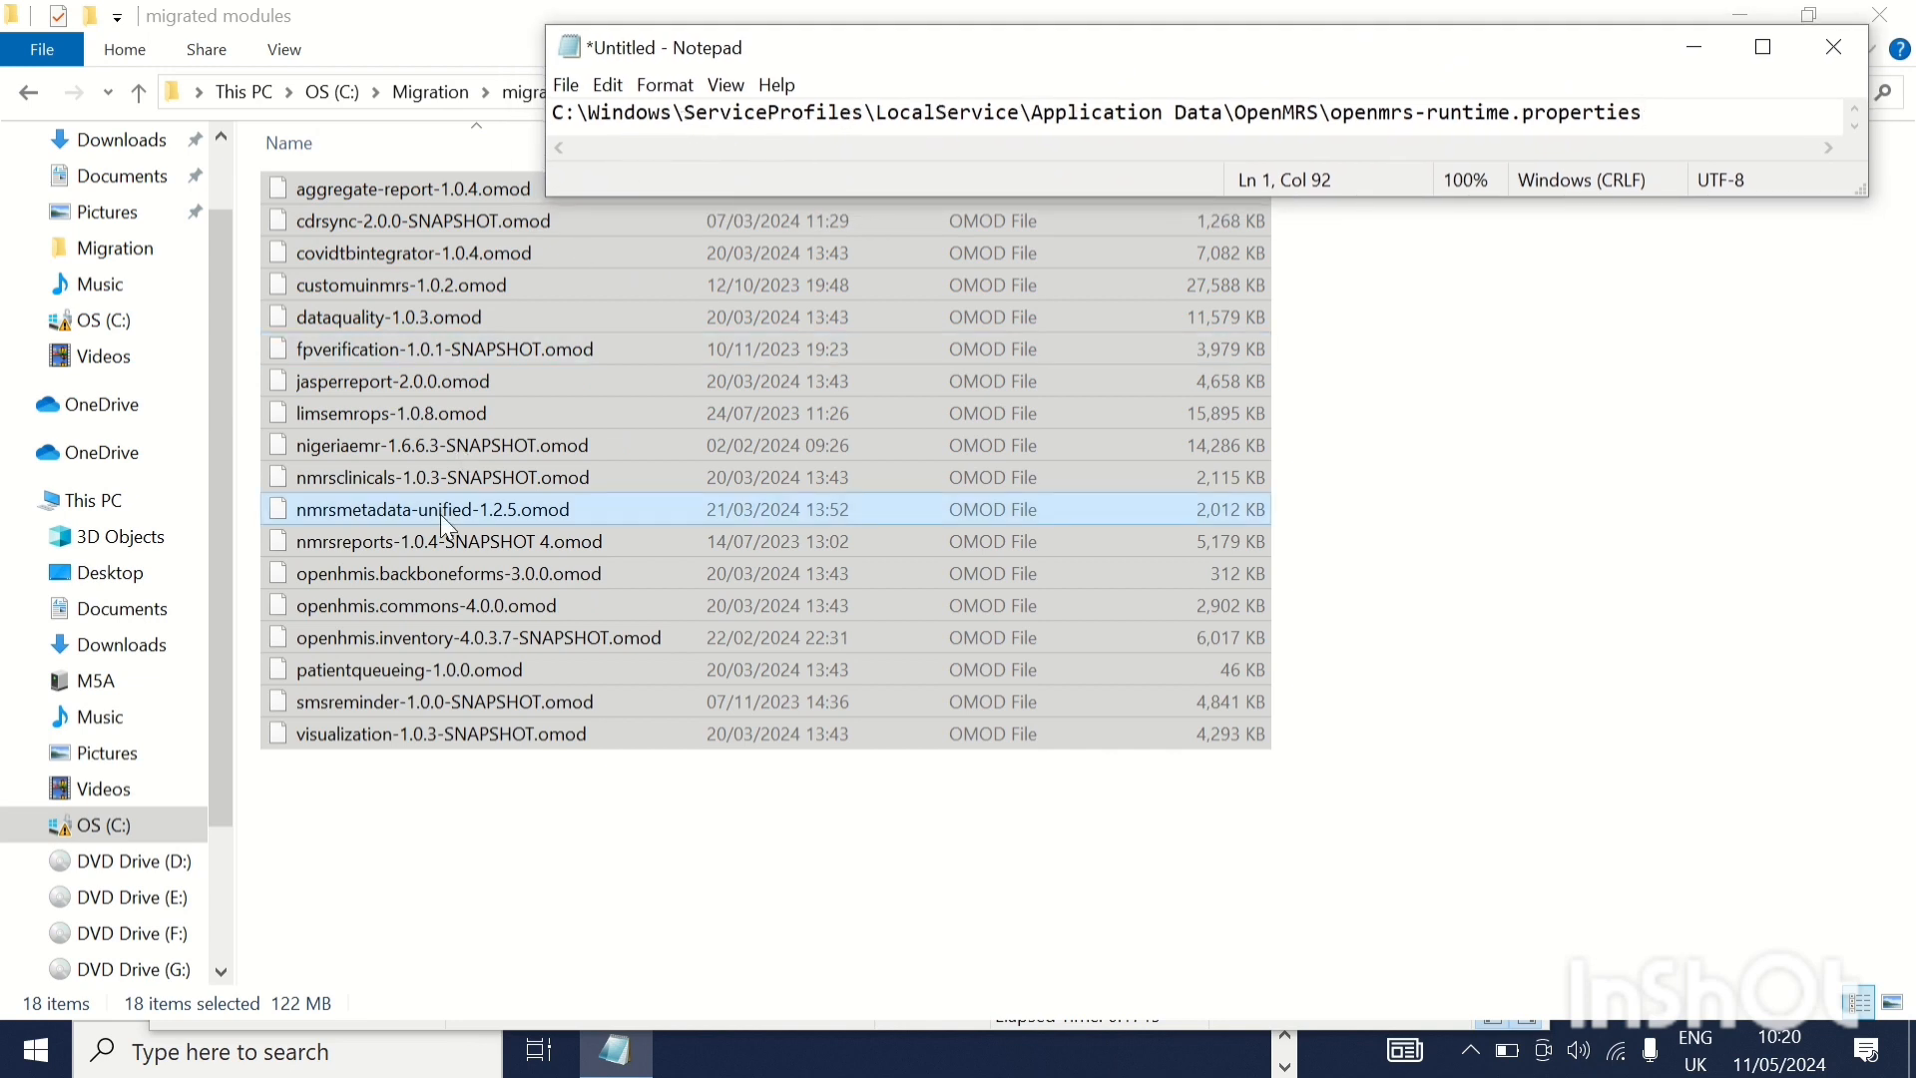
Open the Windows folder on drive C in a smaller File Explorer window placed below the Notepad path
left_click(110, 828)
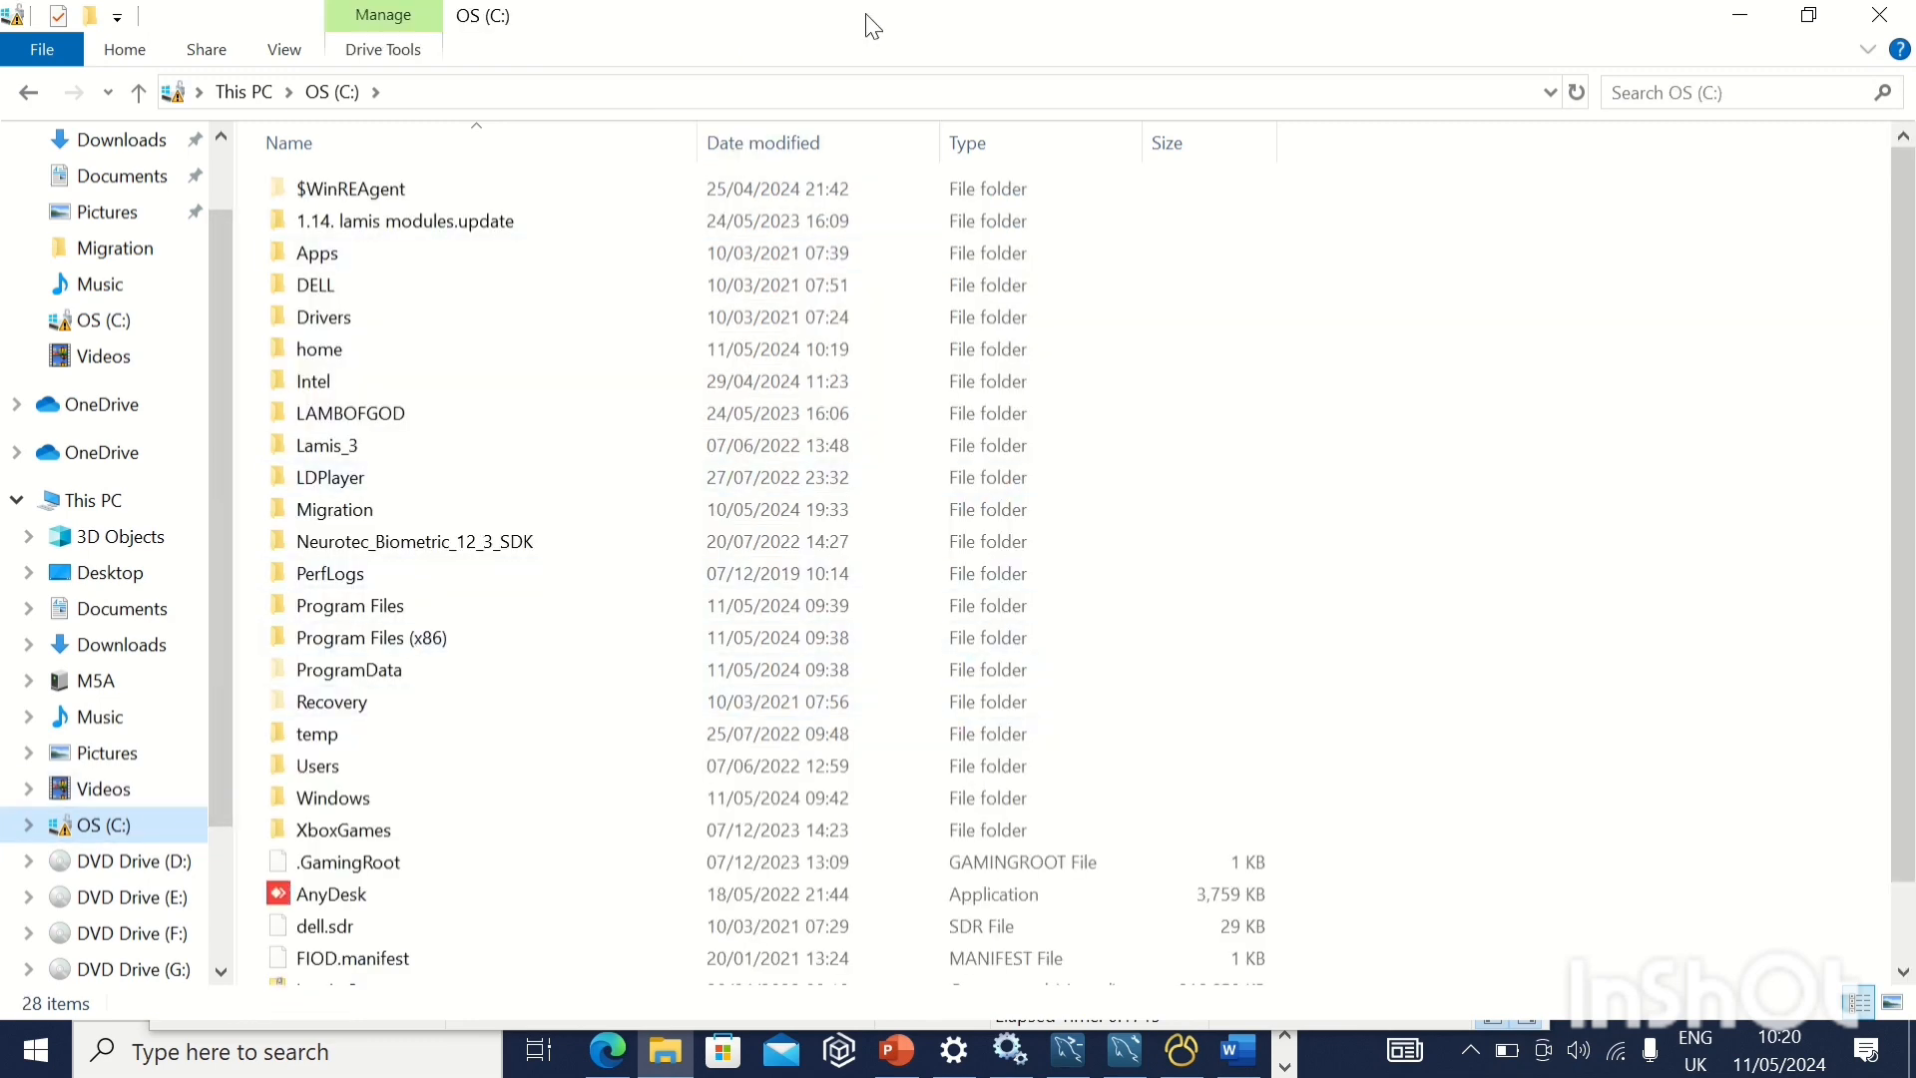
left_click_drag(858, 25, 822, 64)
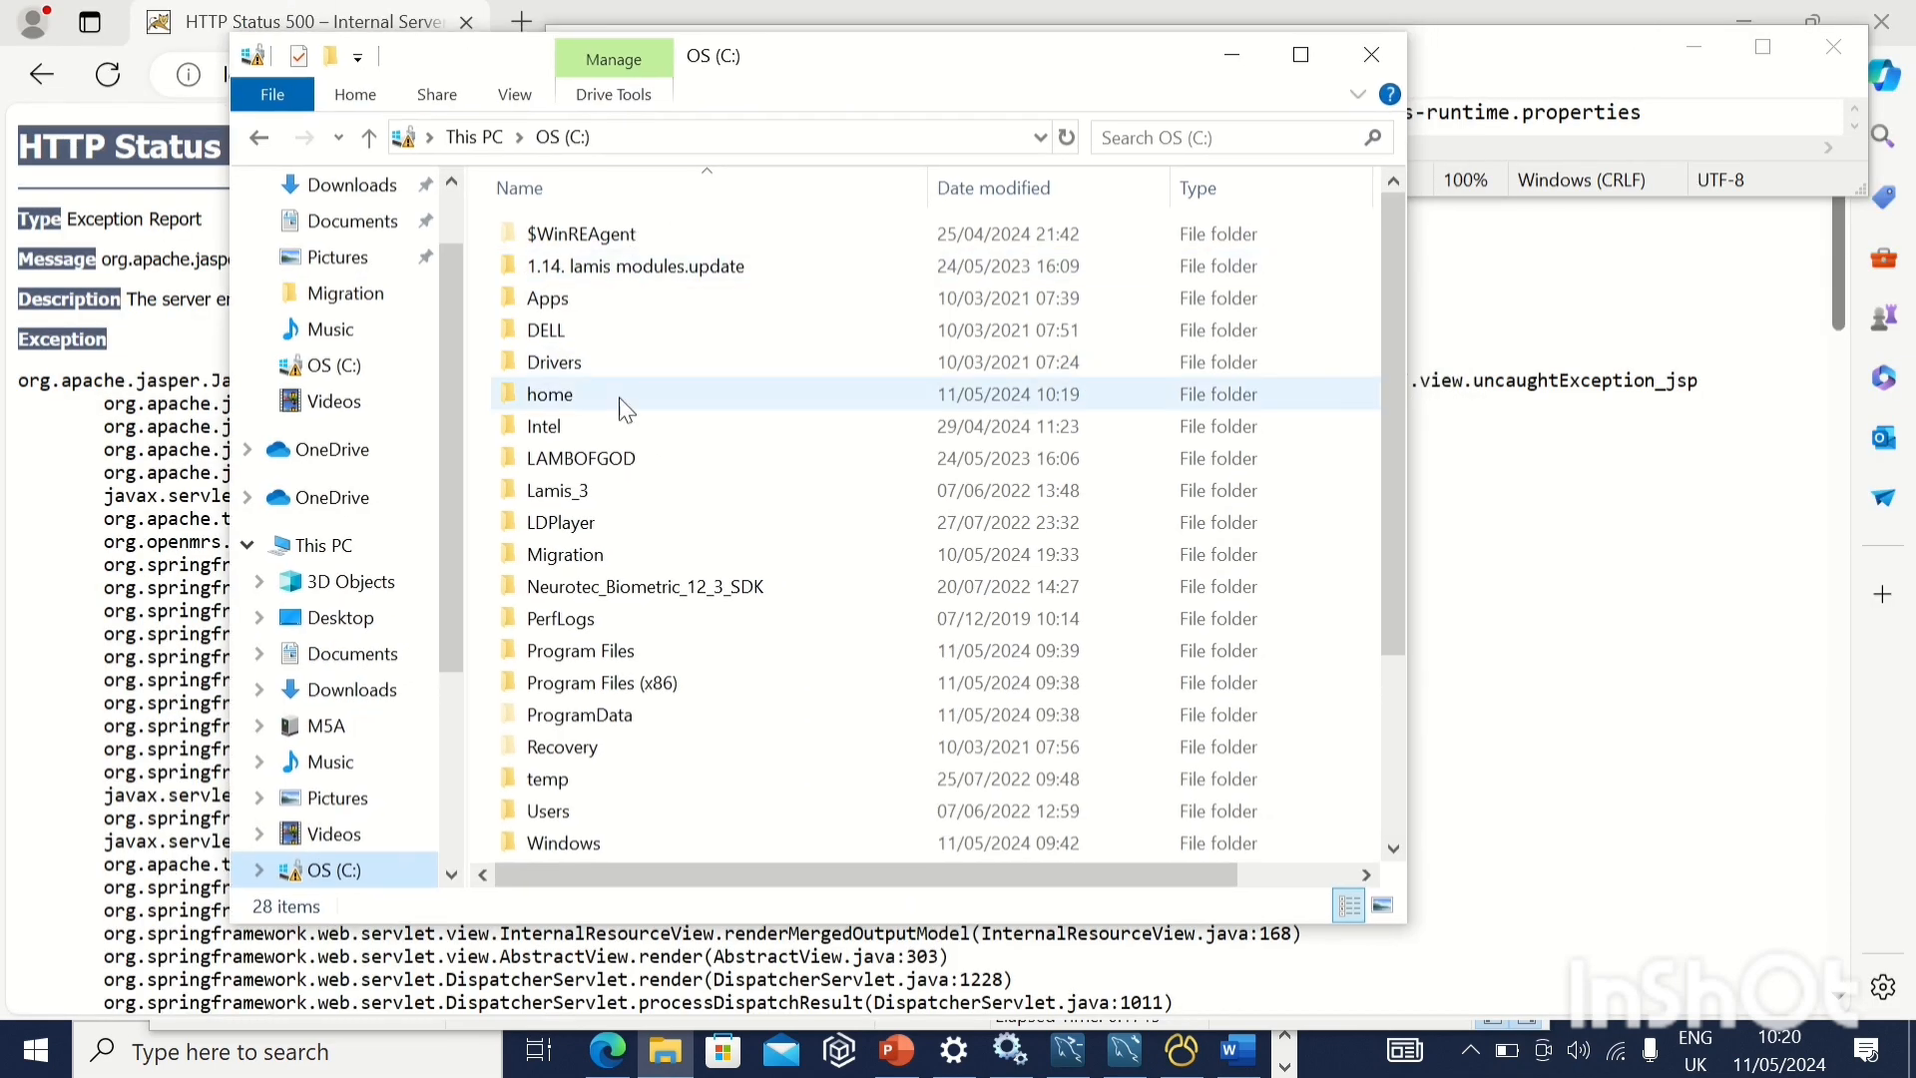
scroll(579, 749, "down", 1)
double_click(582, 742)
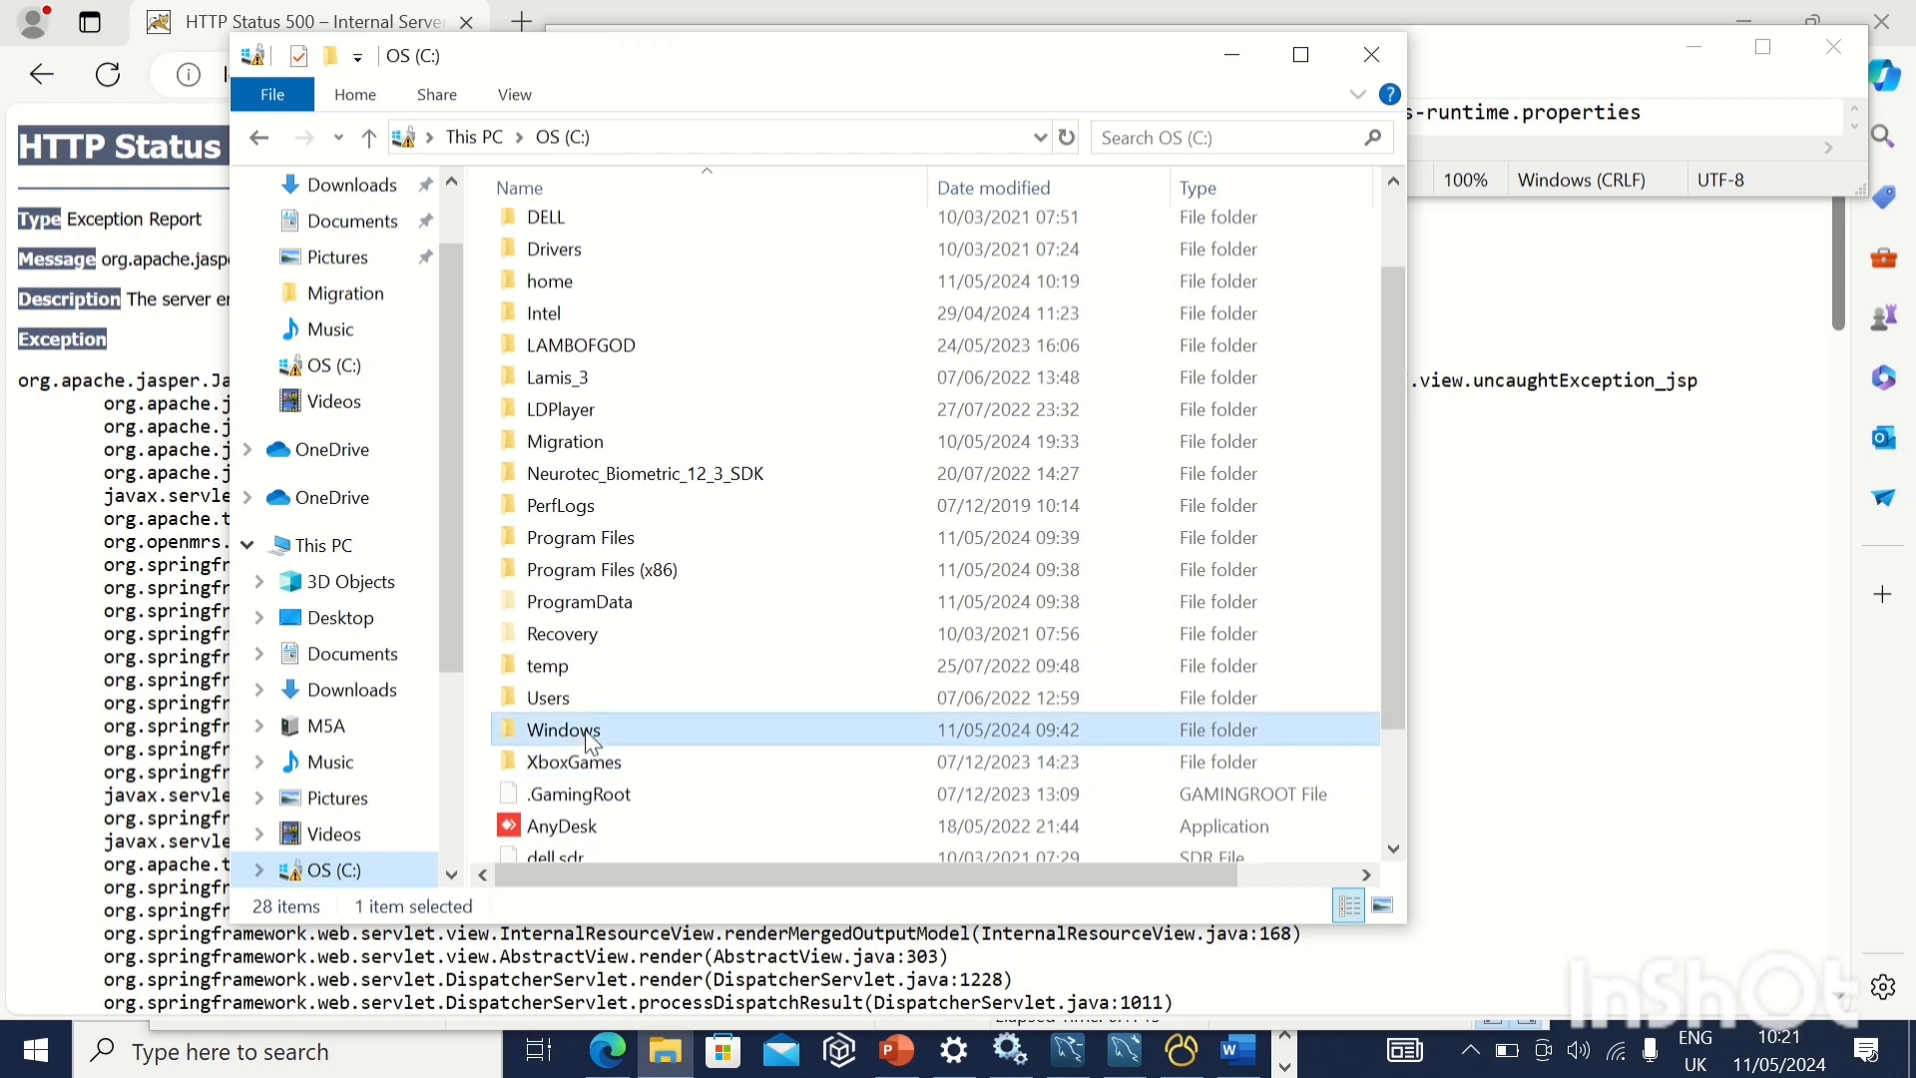
left_click_drag(784, 75, 755, 262)
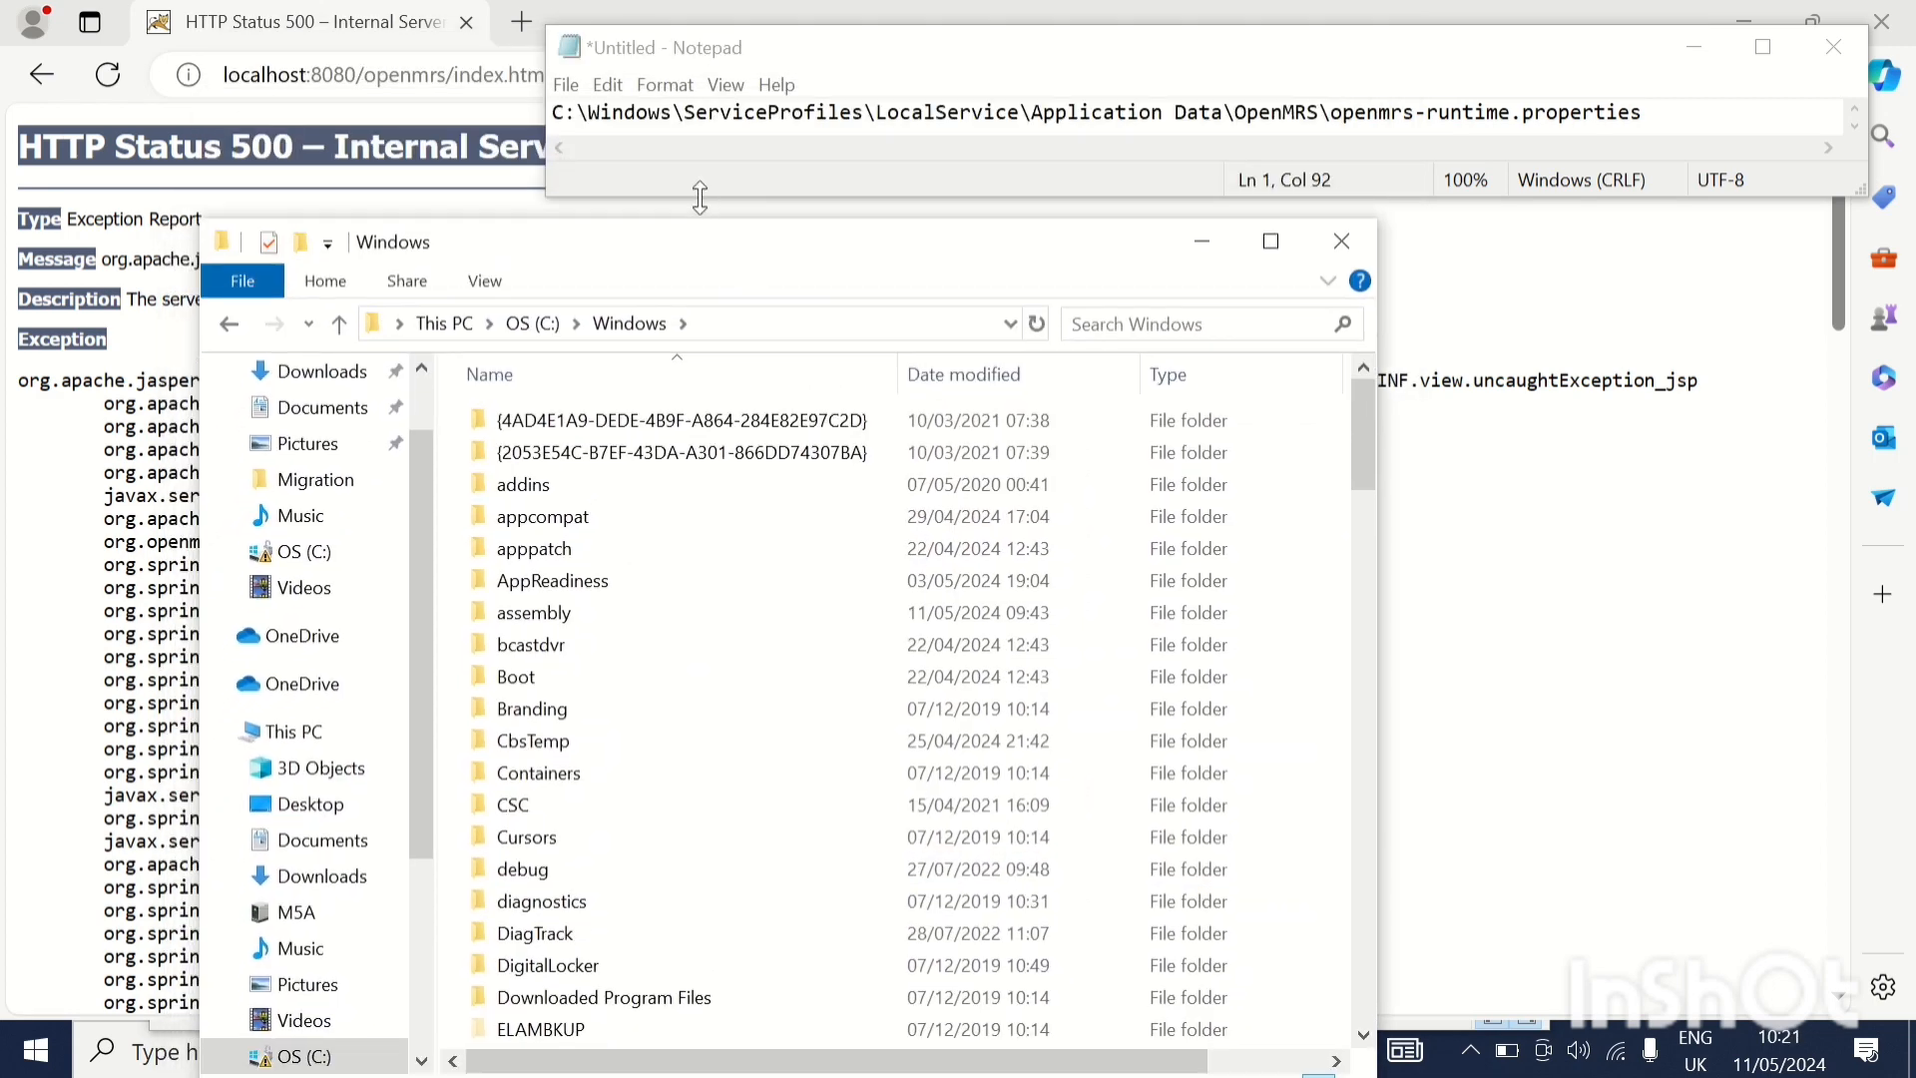
Follow the noted path from the Windows folder into ServiceProfiles\LocalService
scroll(605, 850, "down", 3)
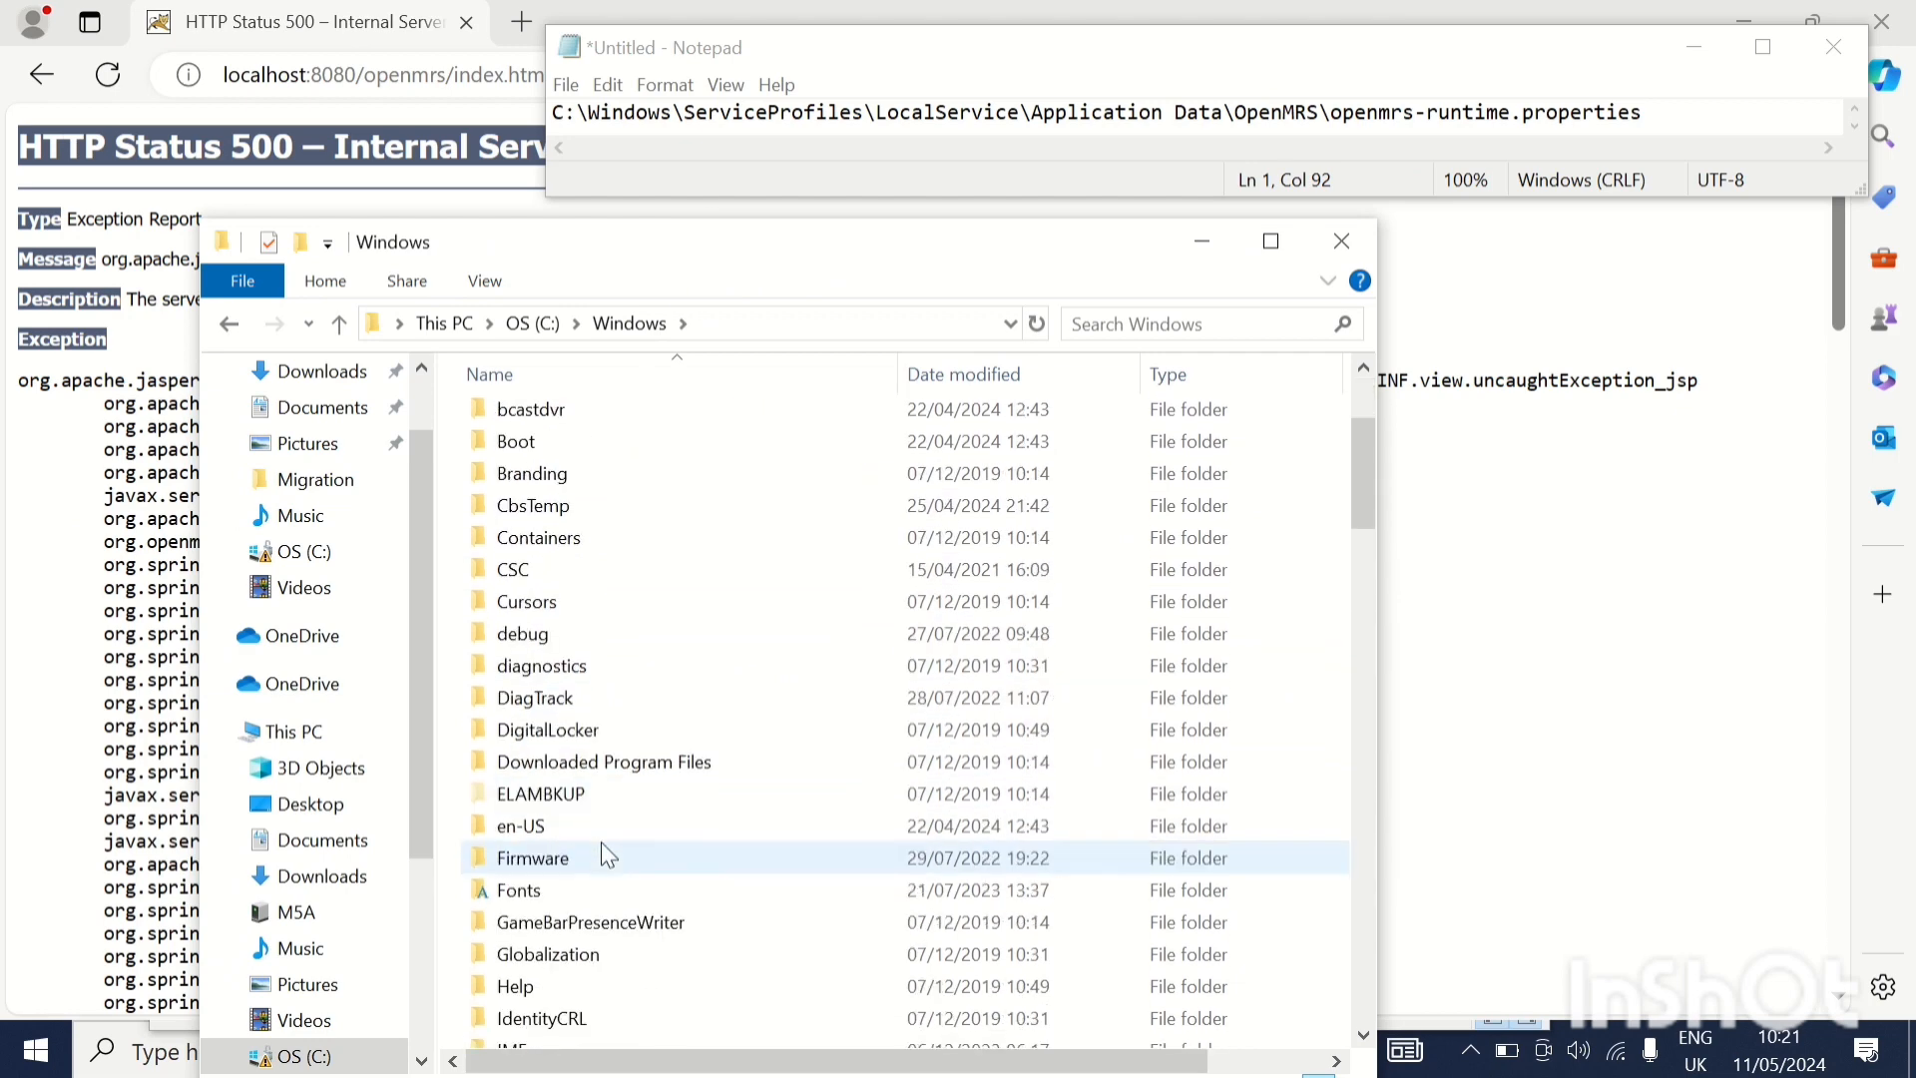
scroll(604, 855, "down", 7)
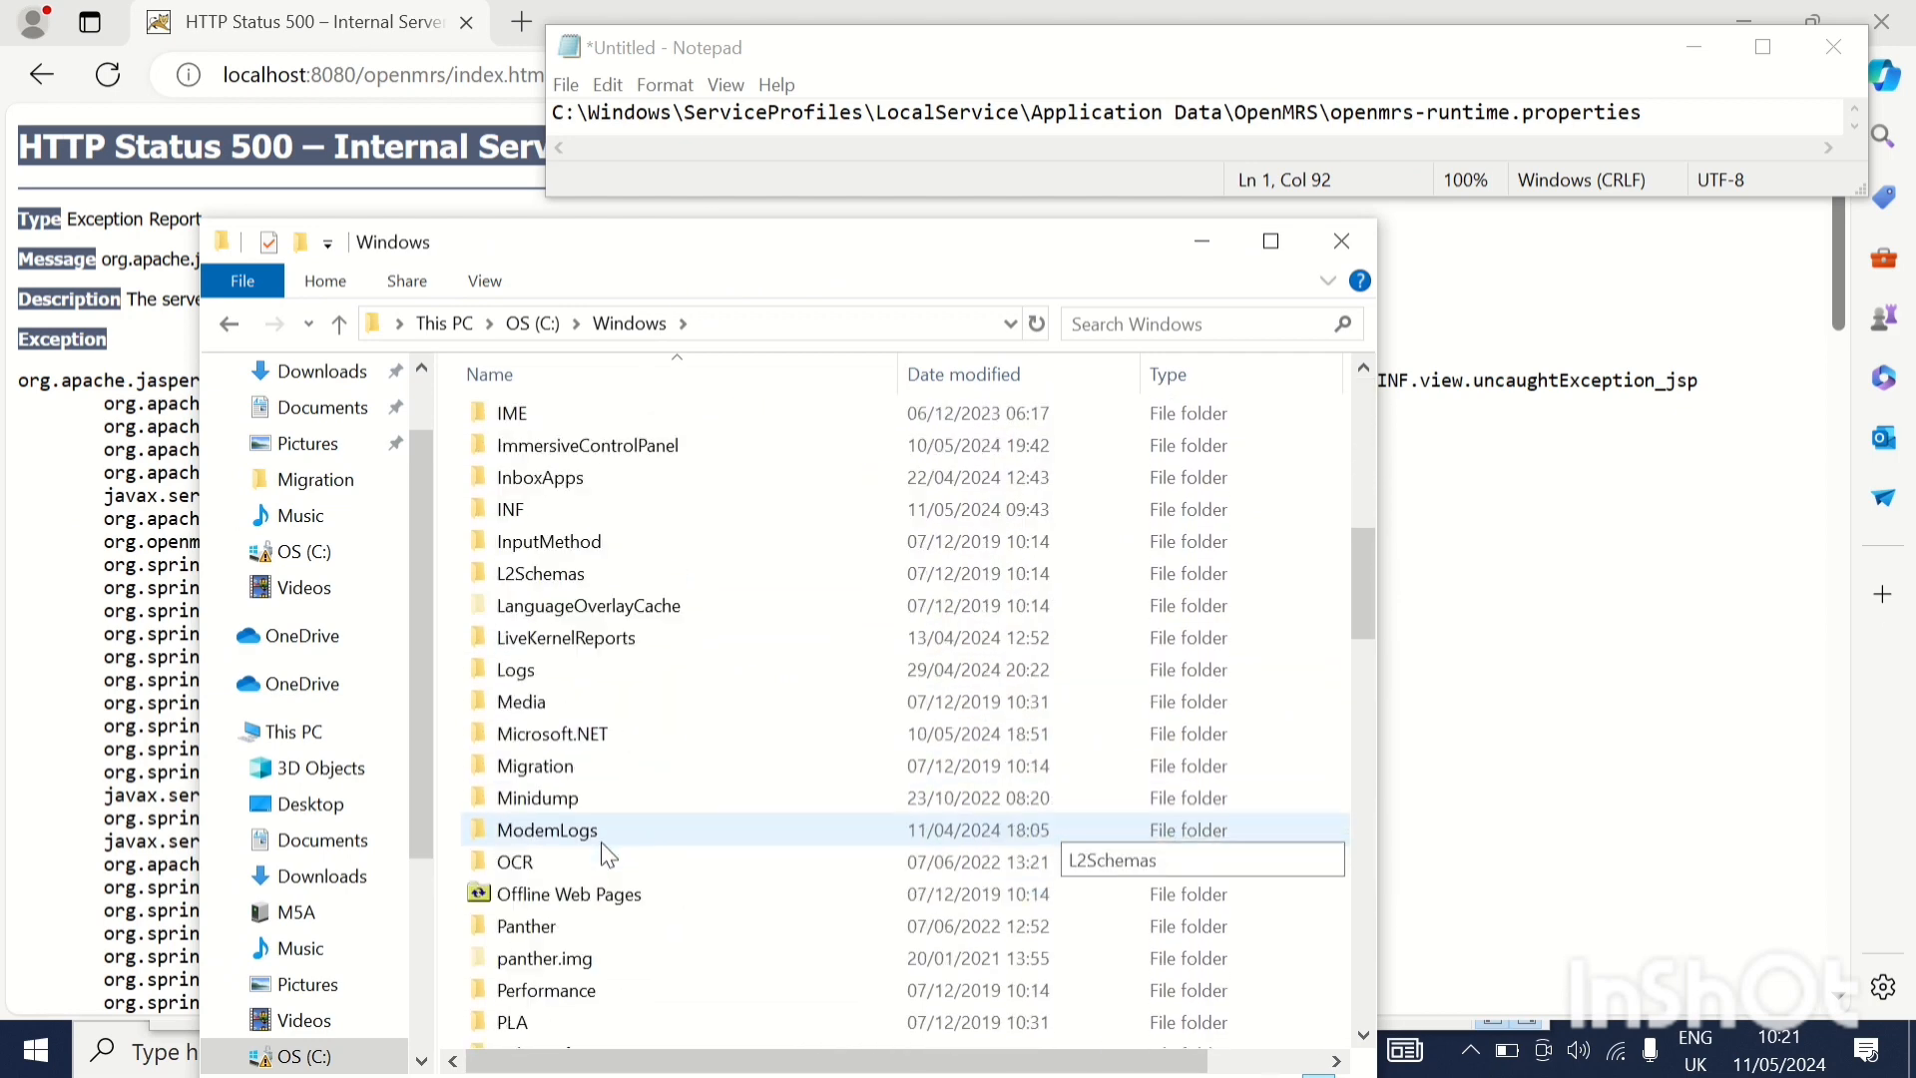
scroll(605, 855, "down", 7)
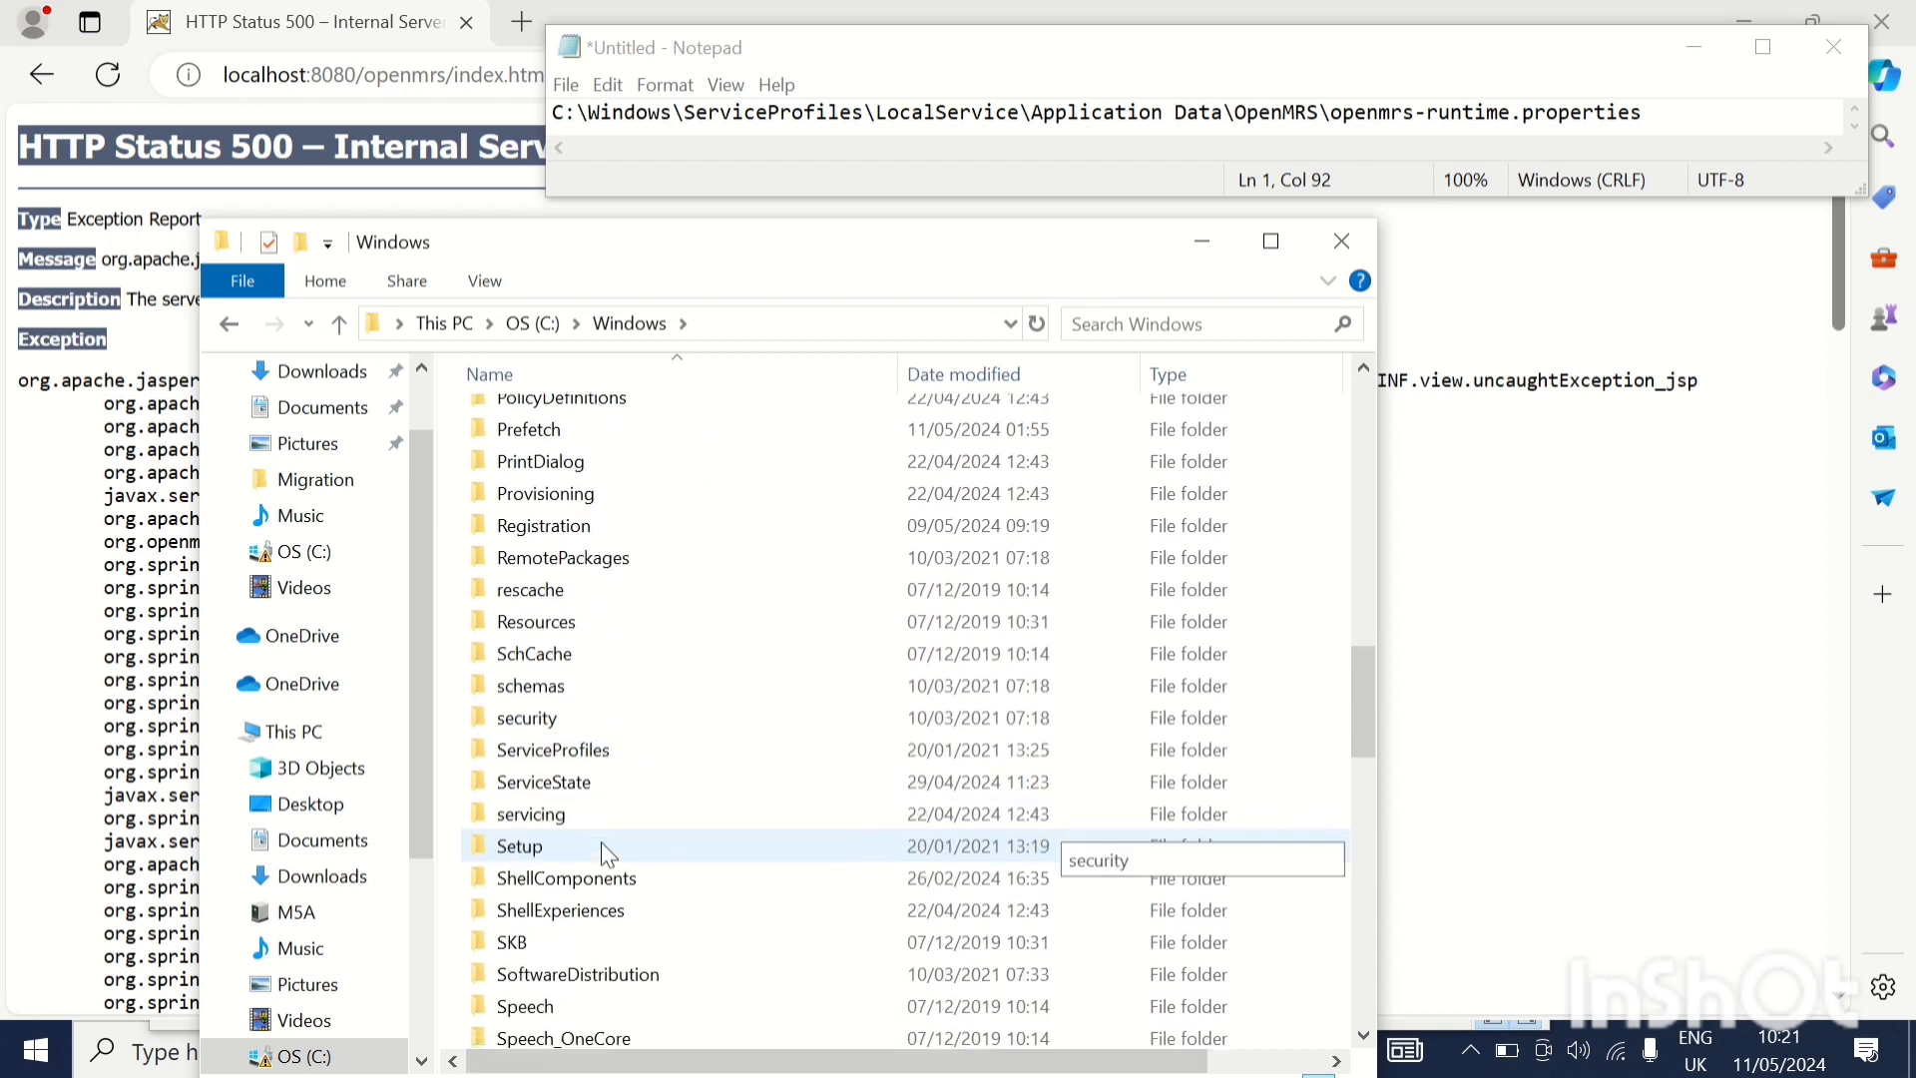
scroll(602, 846, "down", 2)
double_click(611, 581)
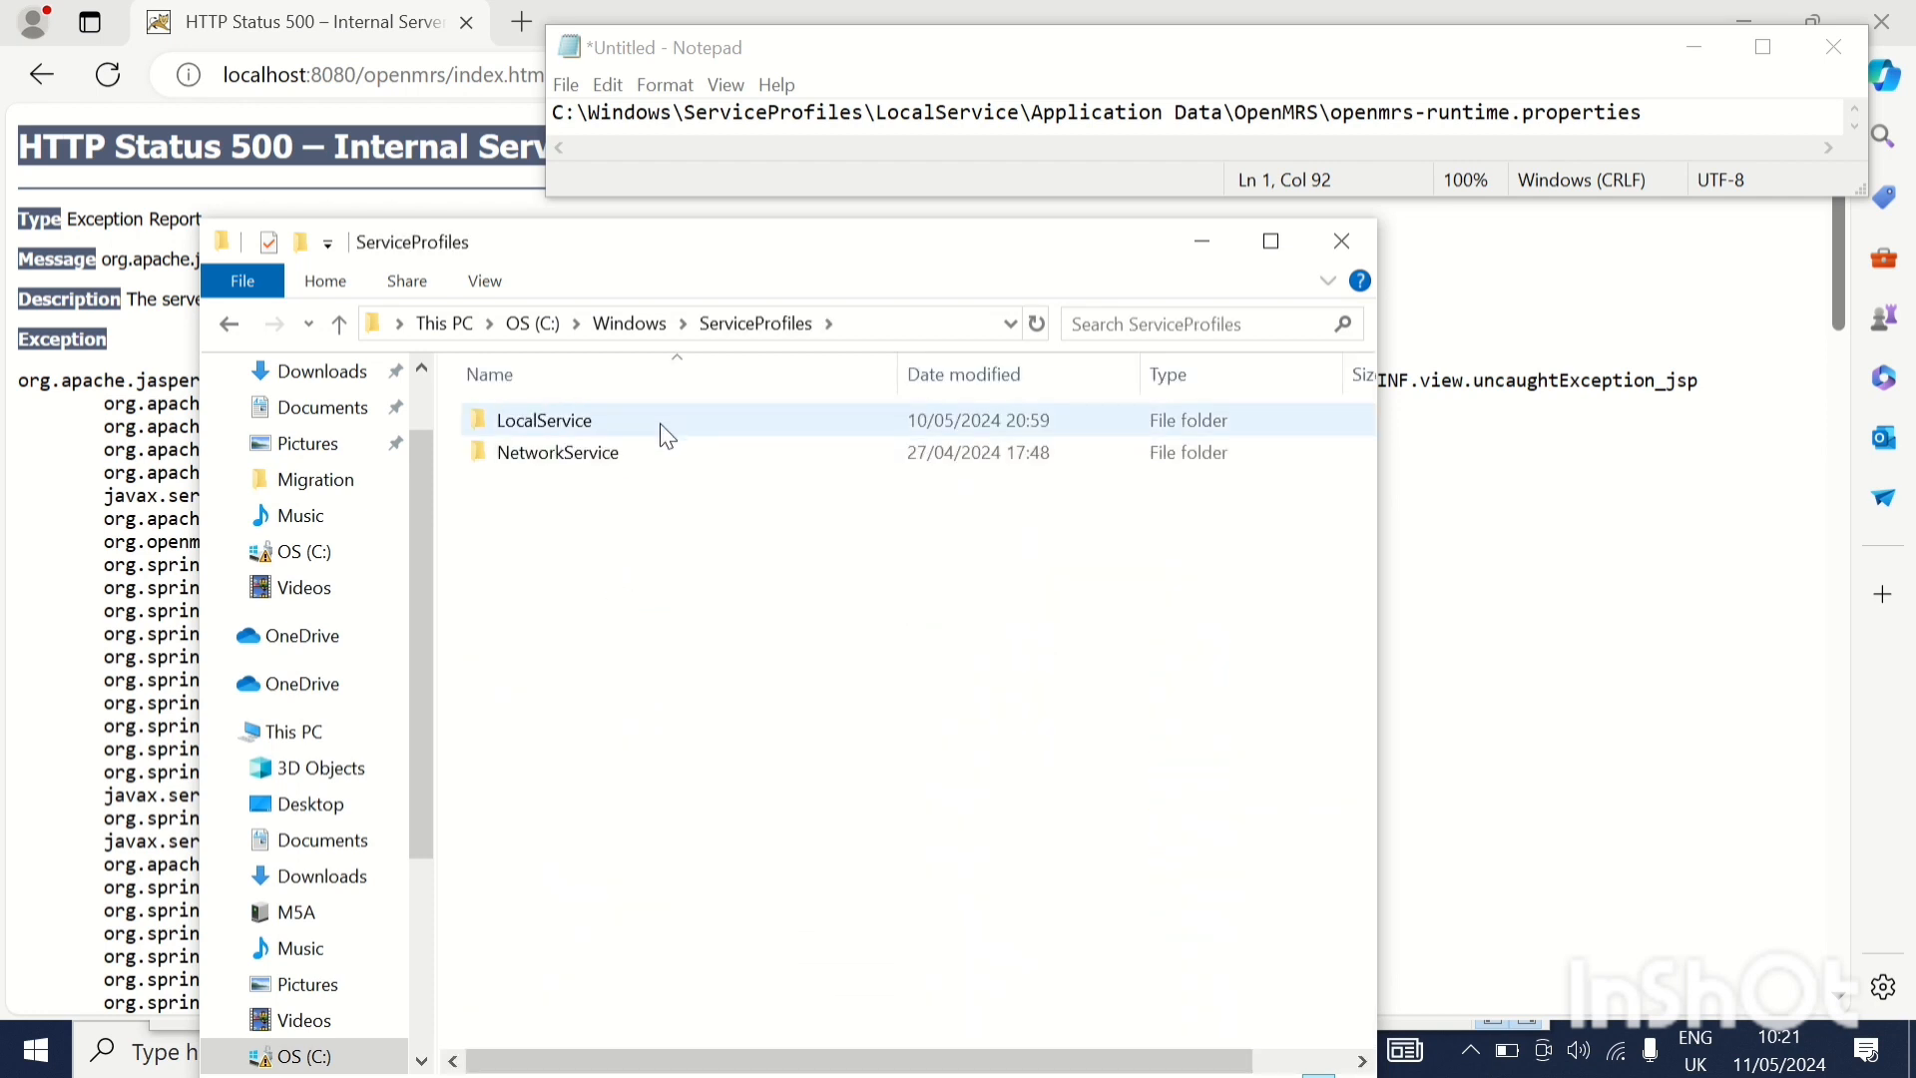
double_click(589, 423)
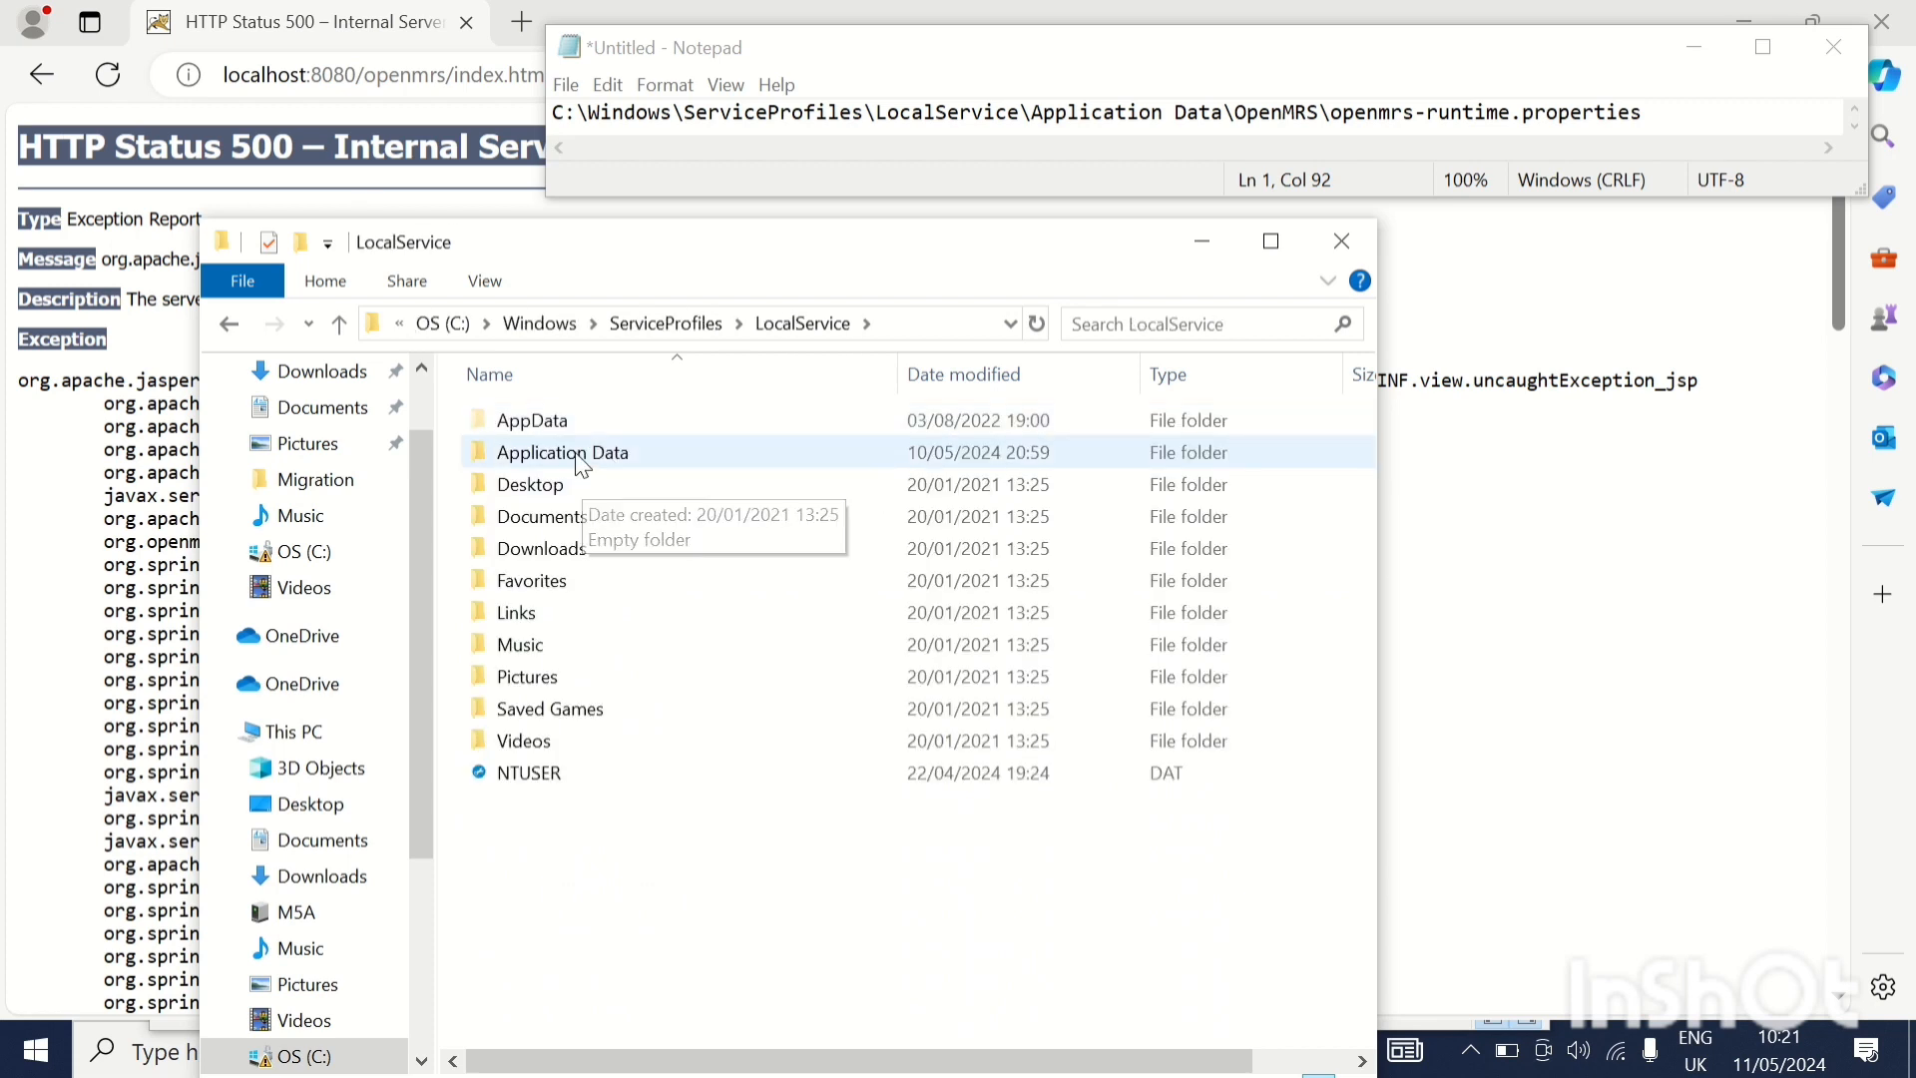
Paste the copied module files into the Application Data\OpenMRS\modules folder under LocalService
double_click(575, 453)
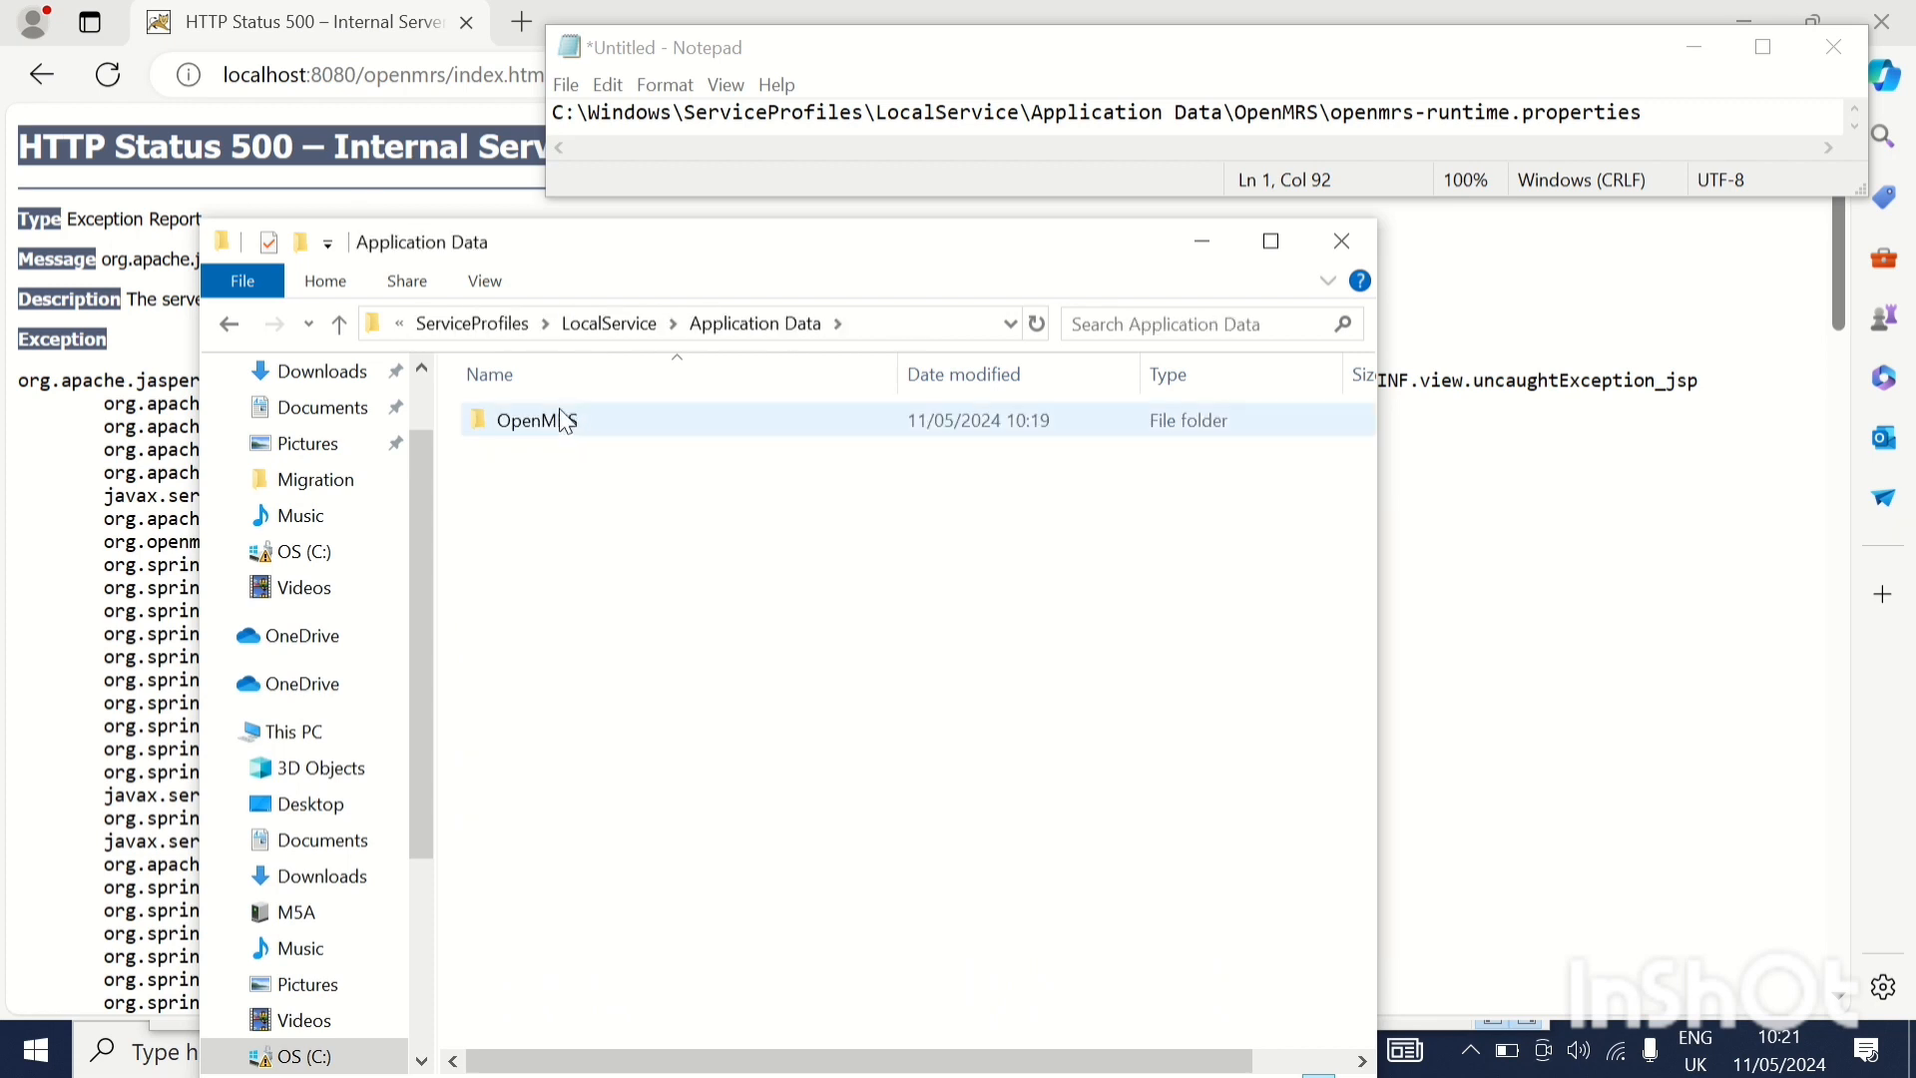
double_click(558, 419)
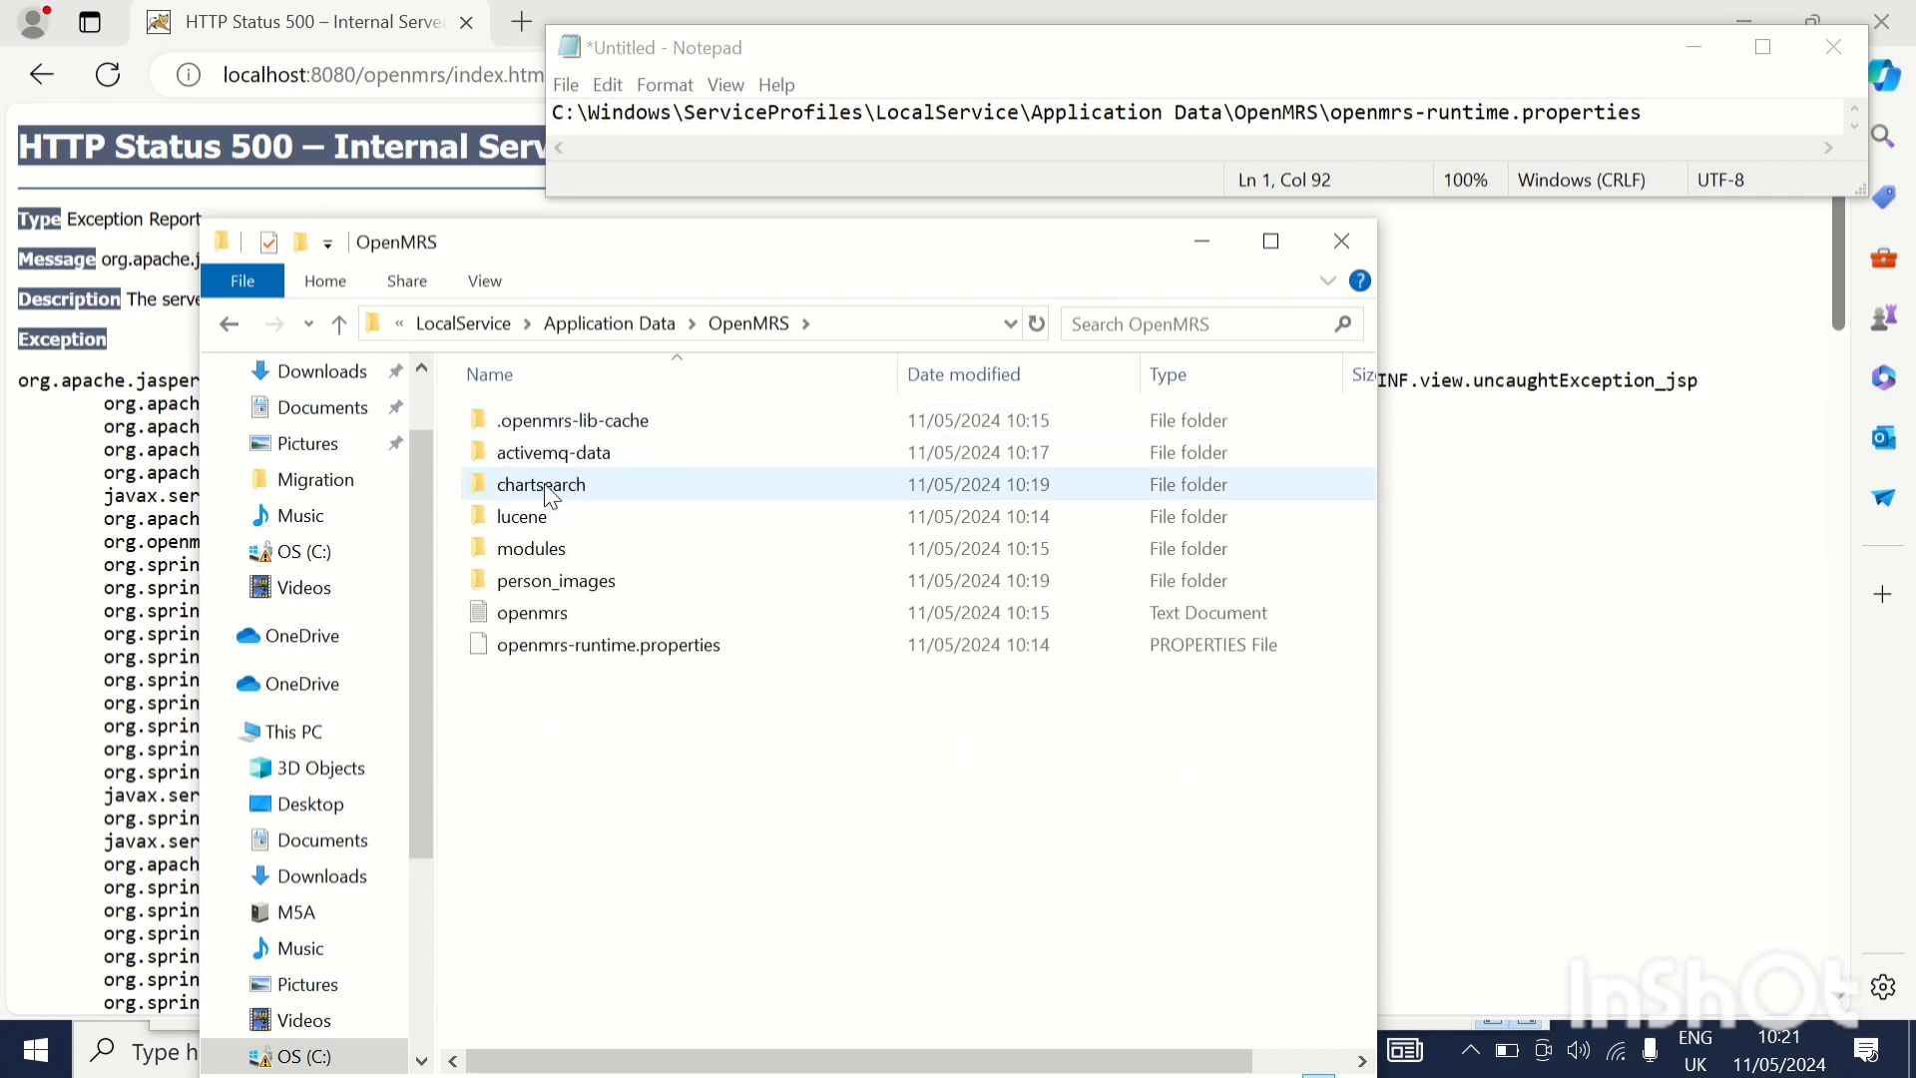
double_click(551, 548)
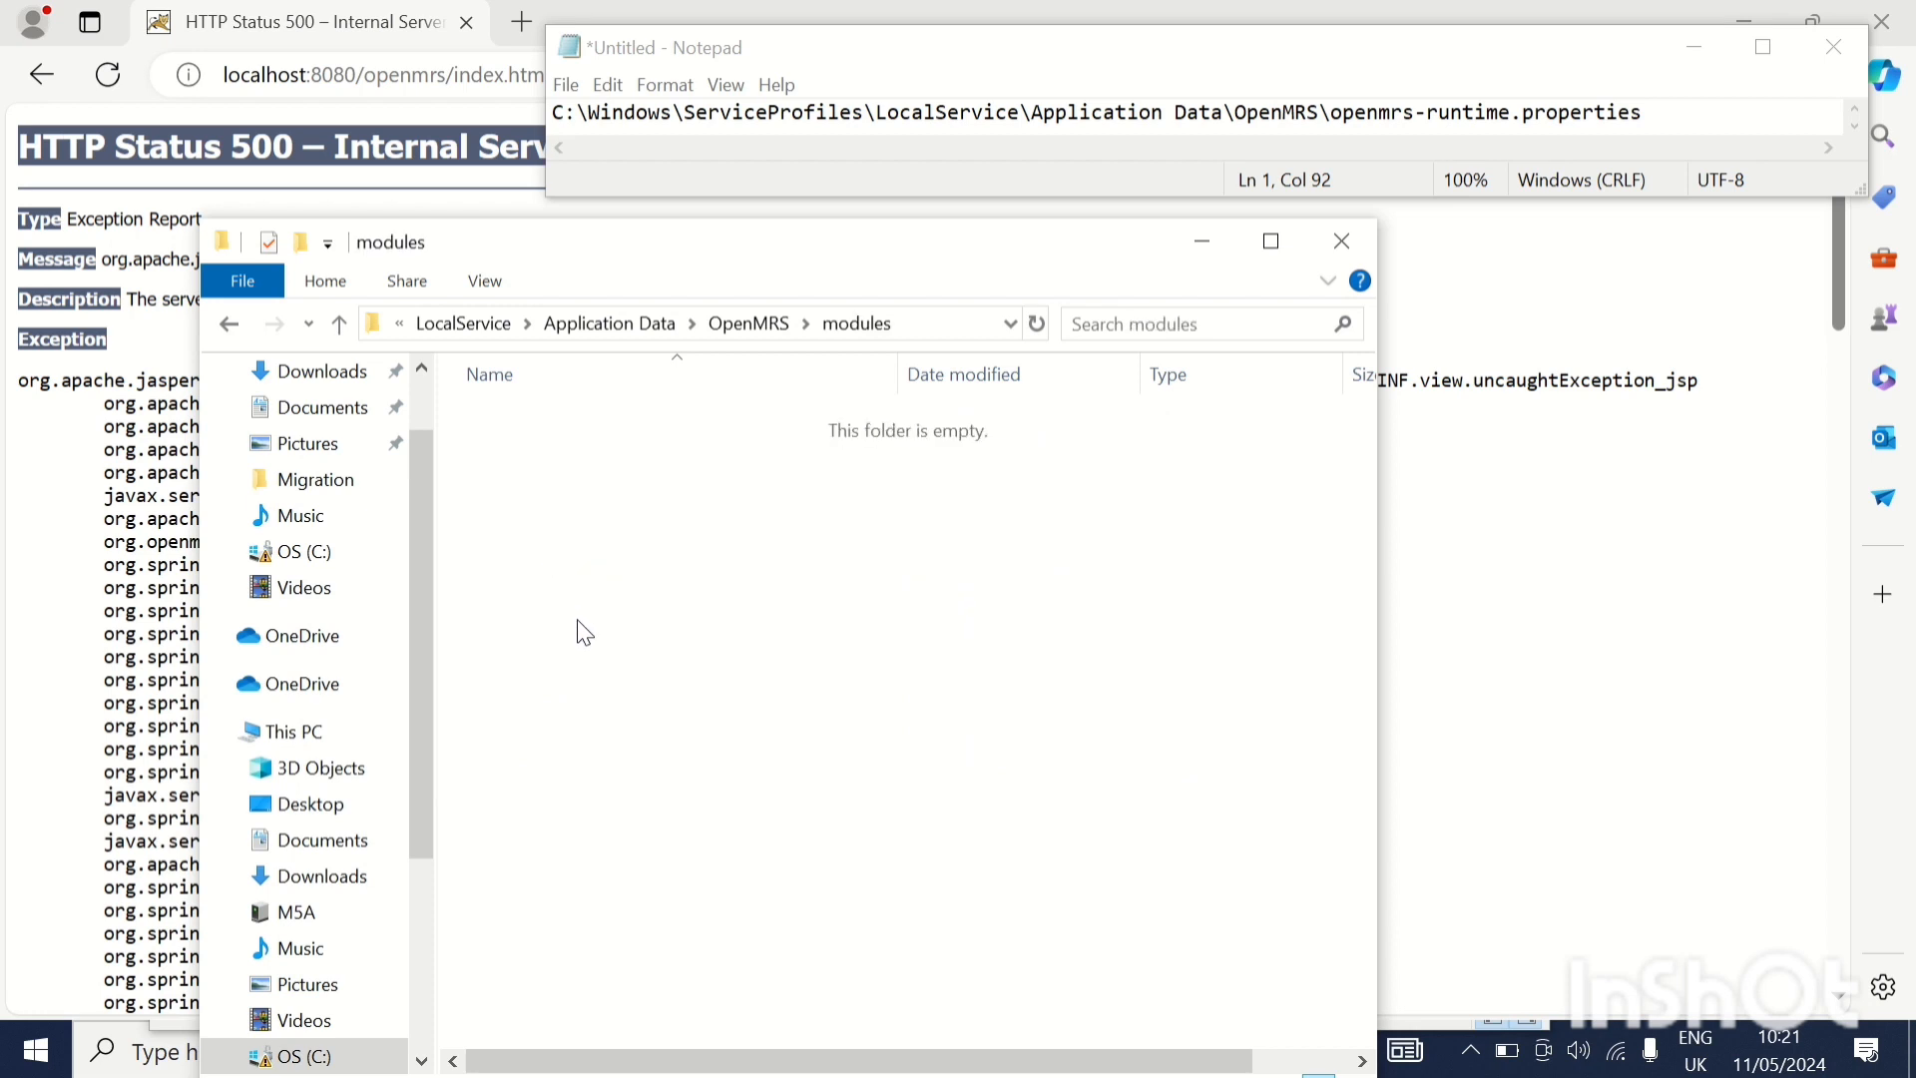
key("ctrl+v")
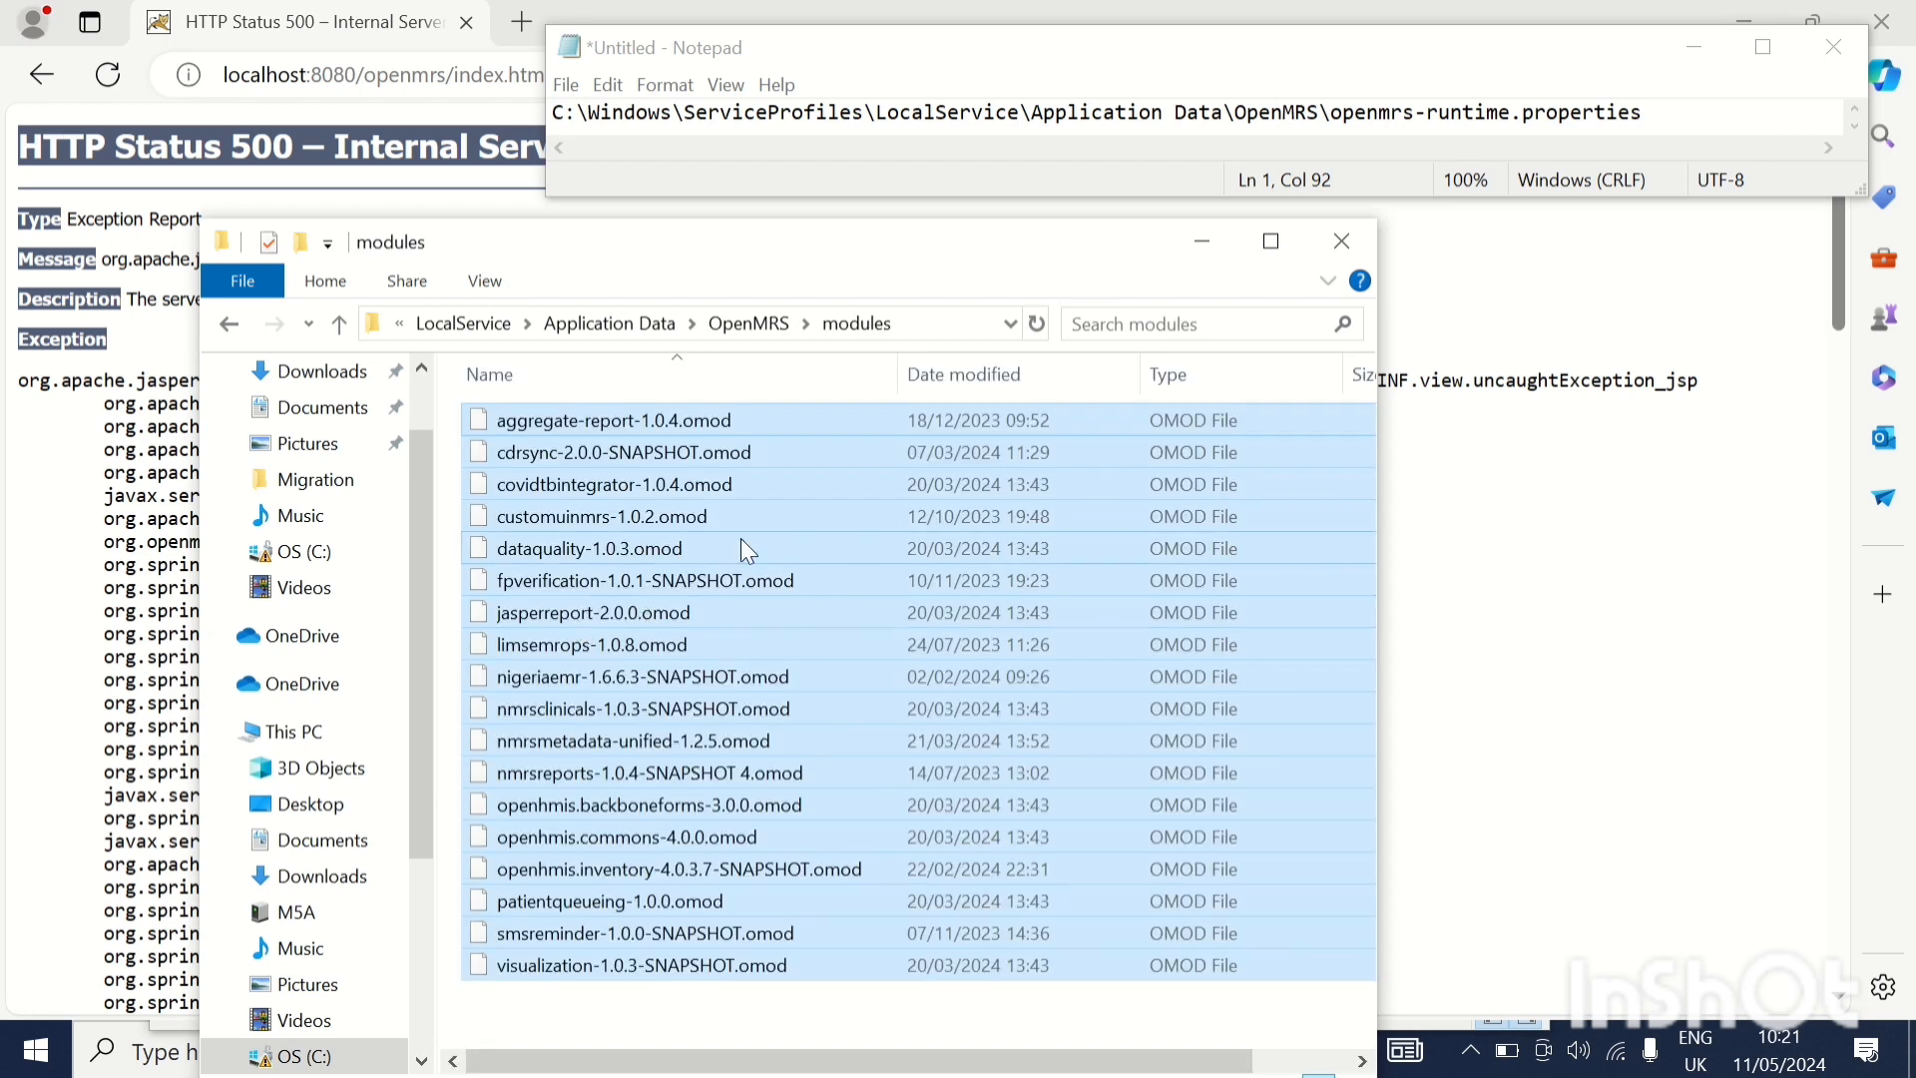
mouse_move(711, 12)
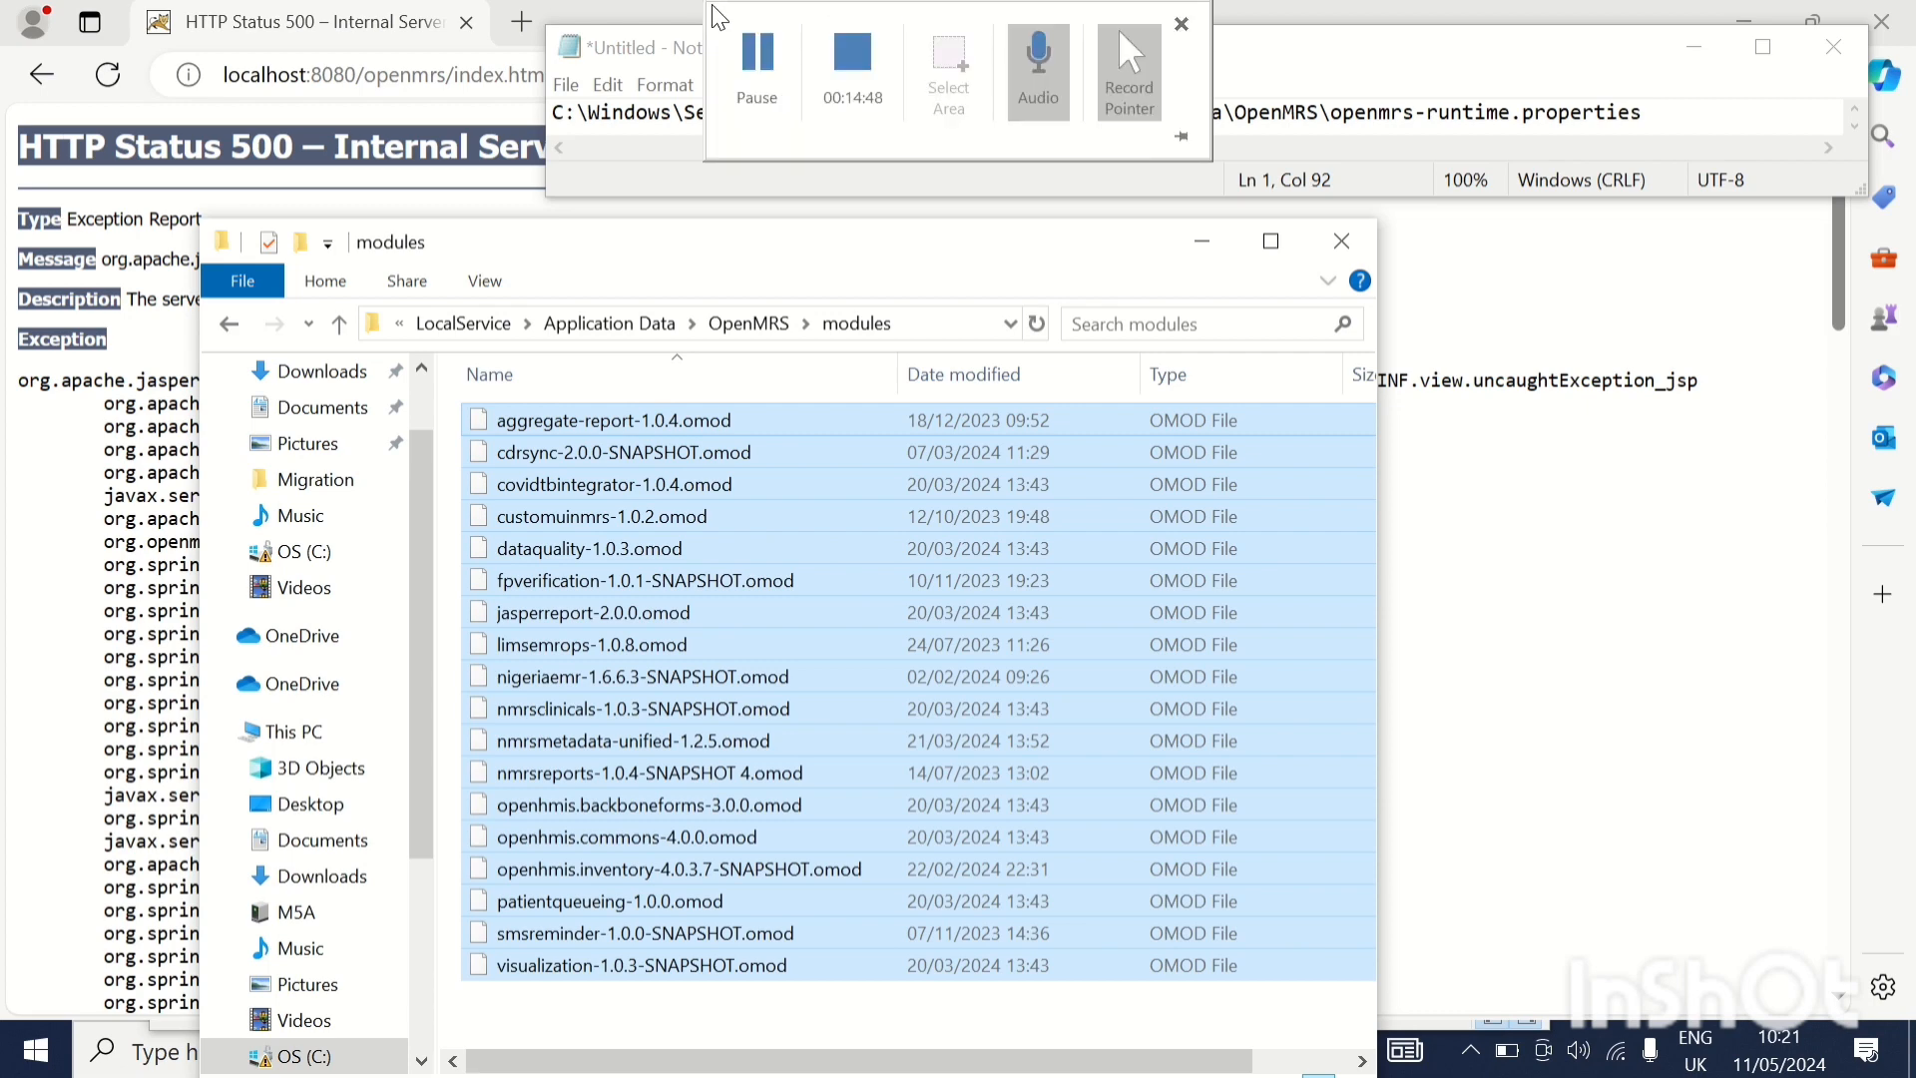
left_click(756, 54)
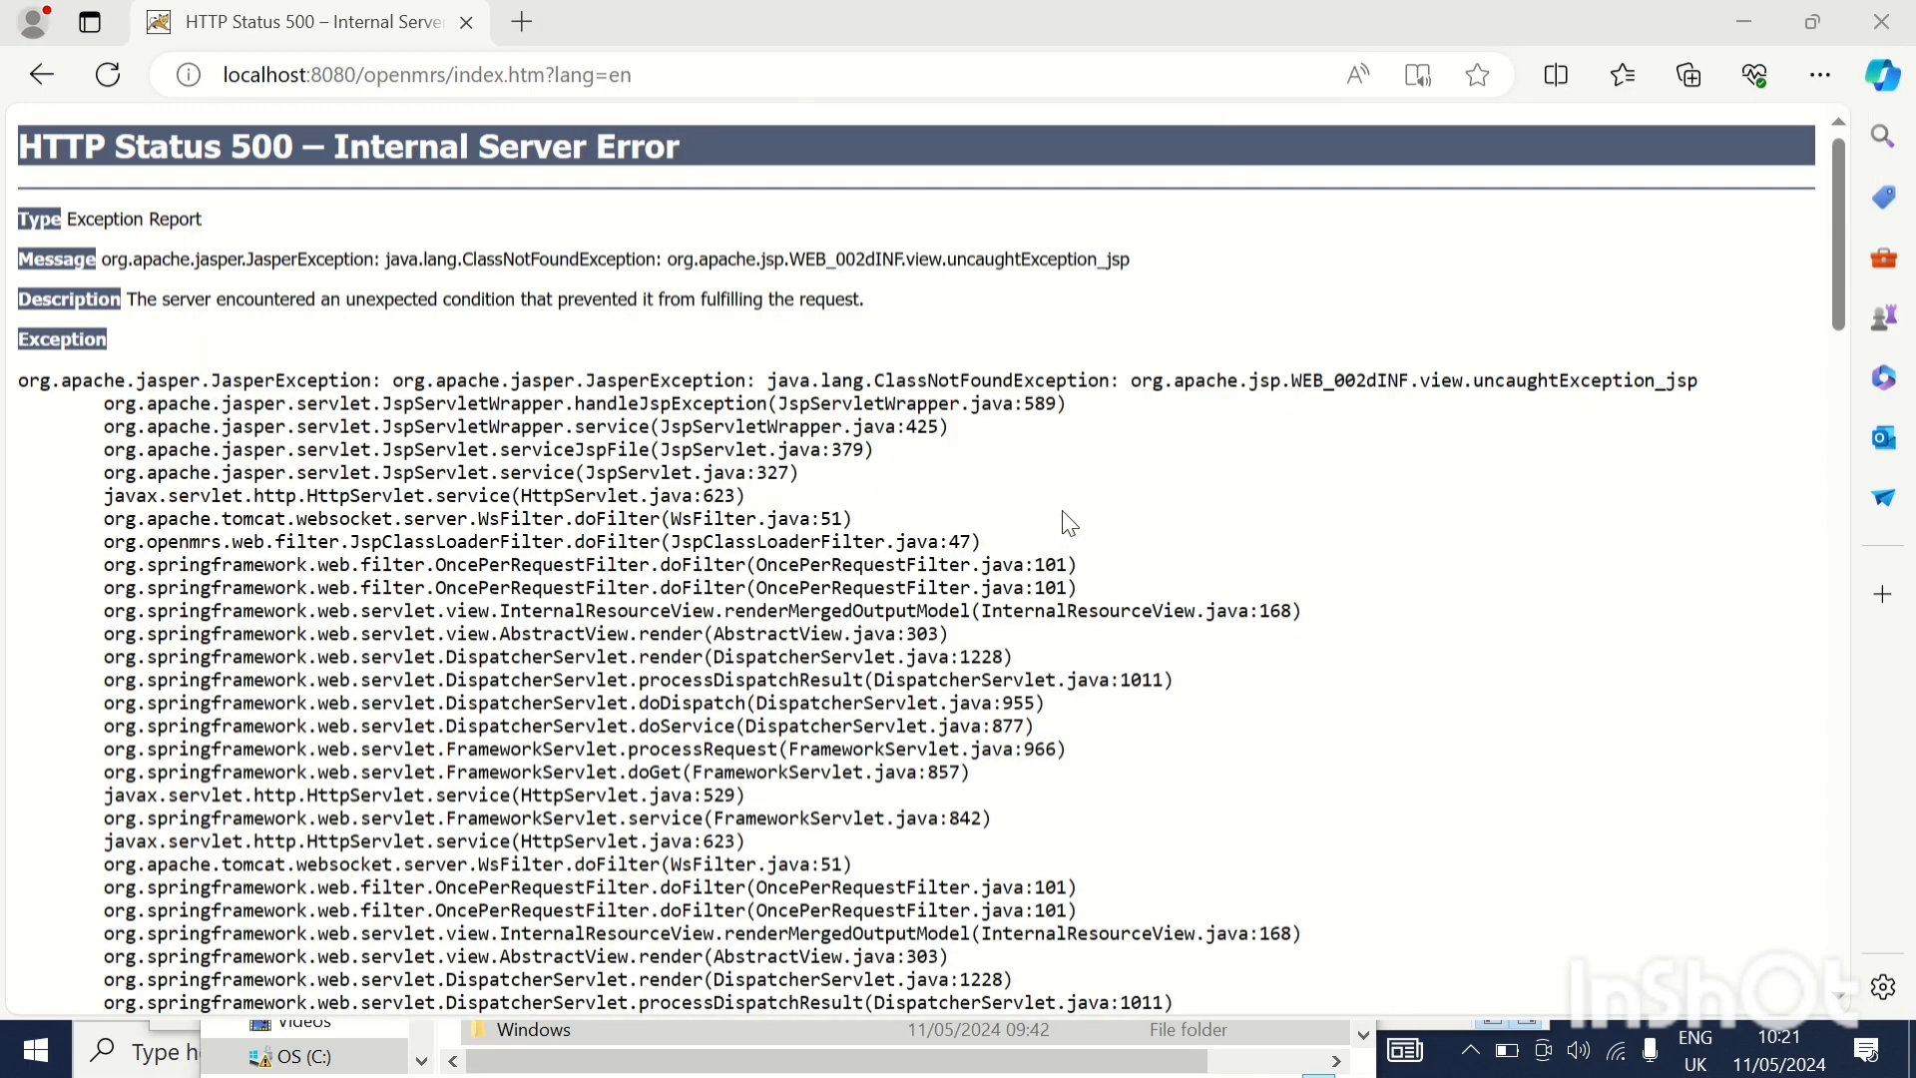
Minimize the browser and open the LAMIS TO NMRS MIGRATION SOP document from the C:\Migration folder
left_click(1744, 21)
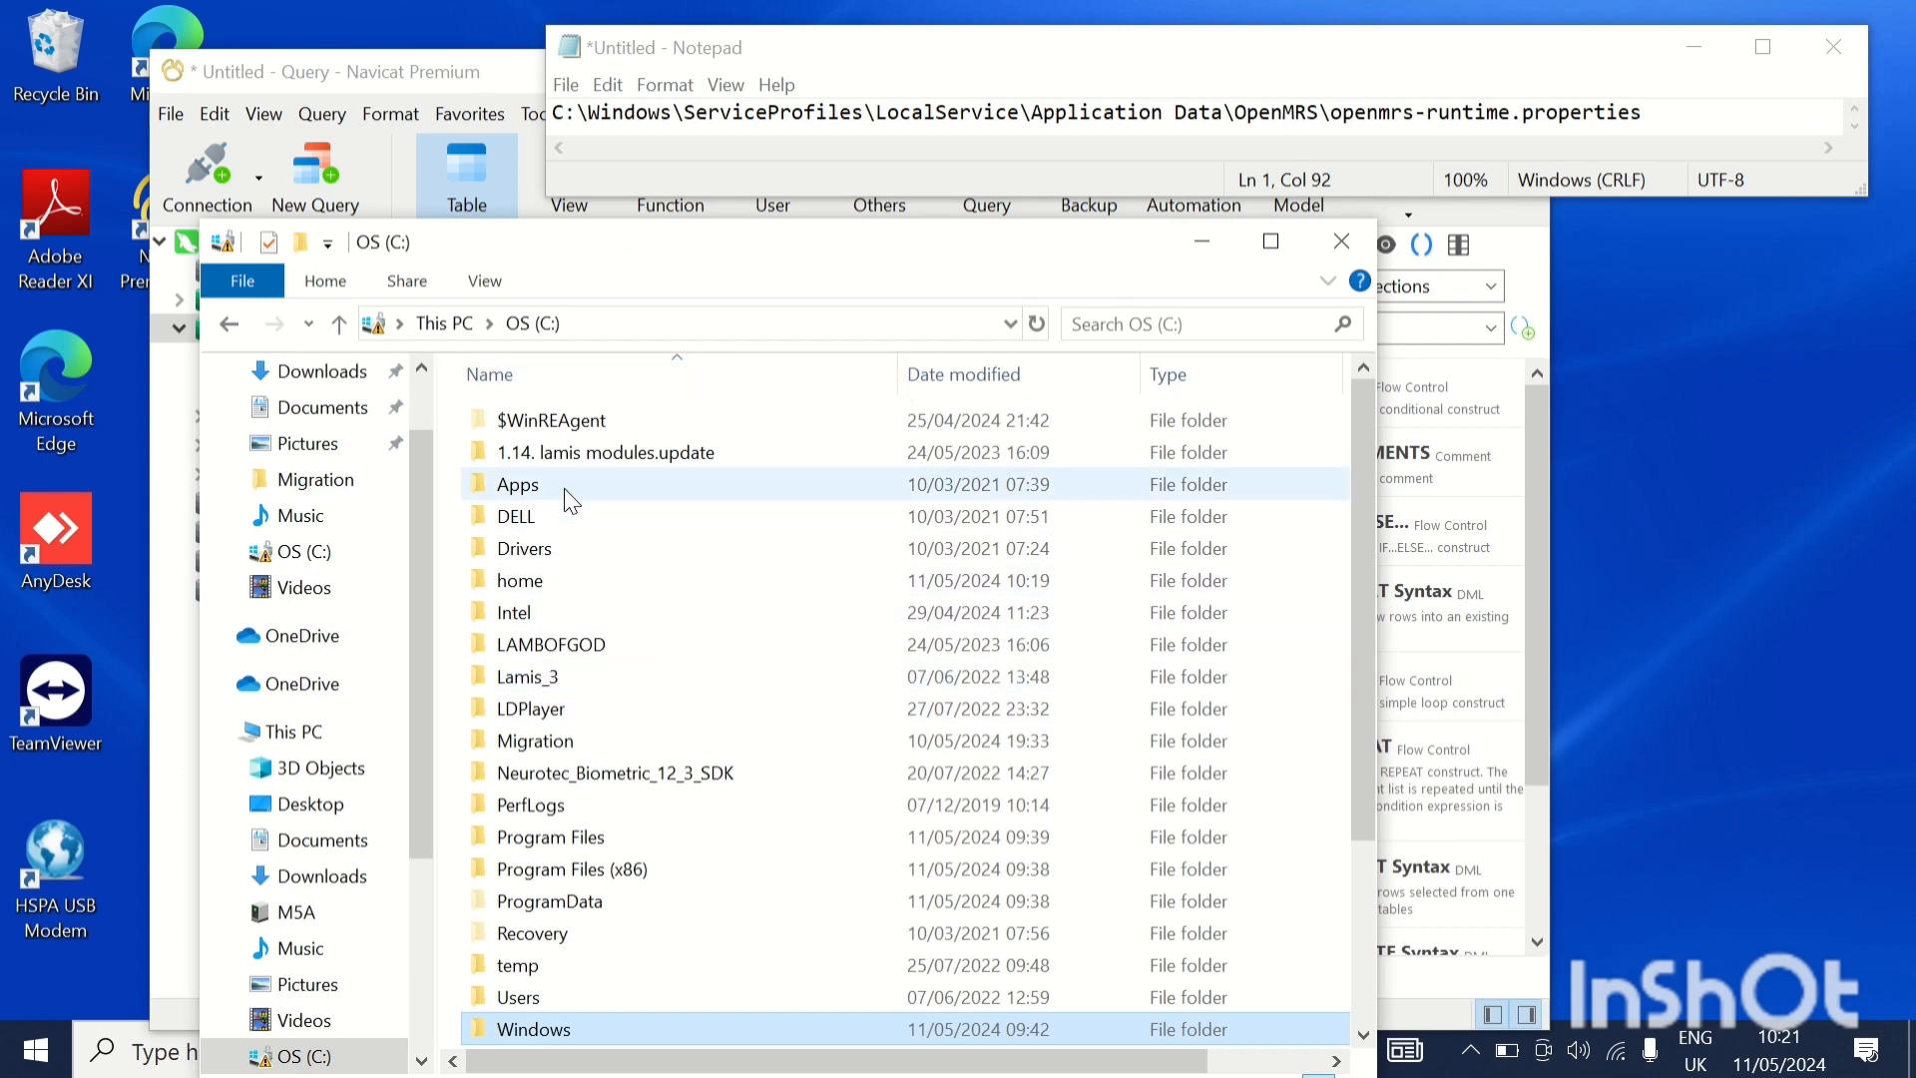
scroll(565, 489, "down", 3)
scroll(565, 488, "up", 3)
left_click(444, 322)
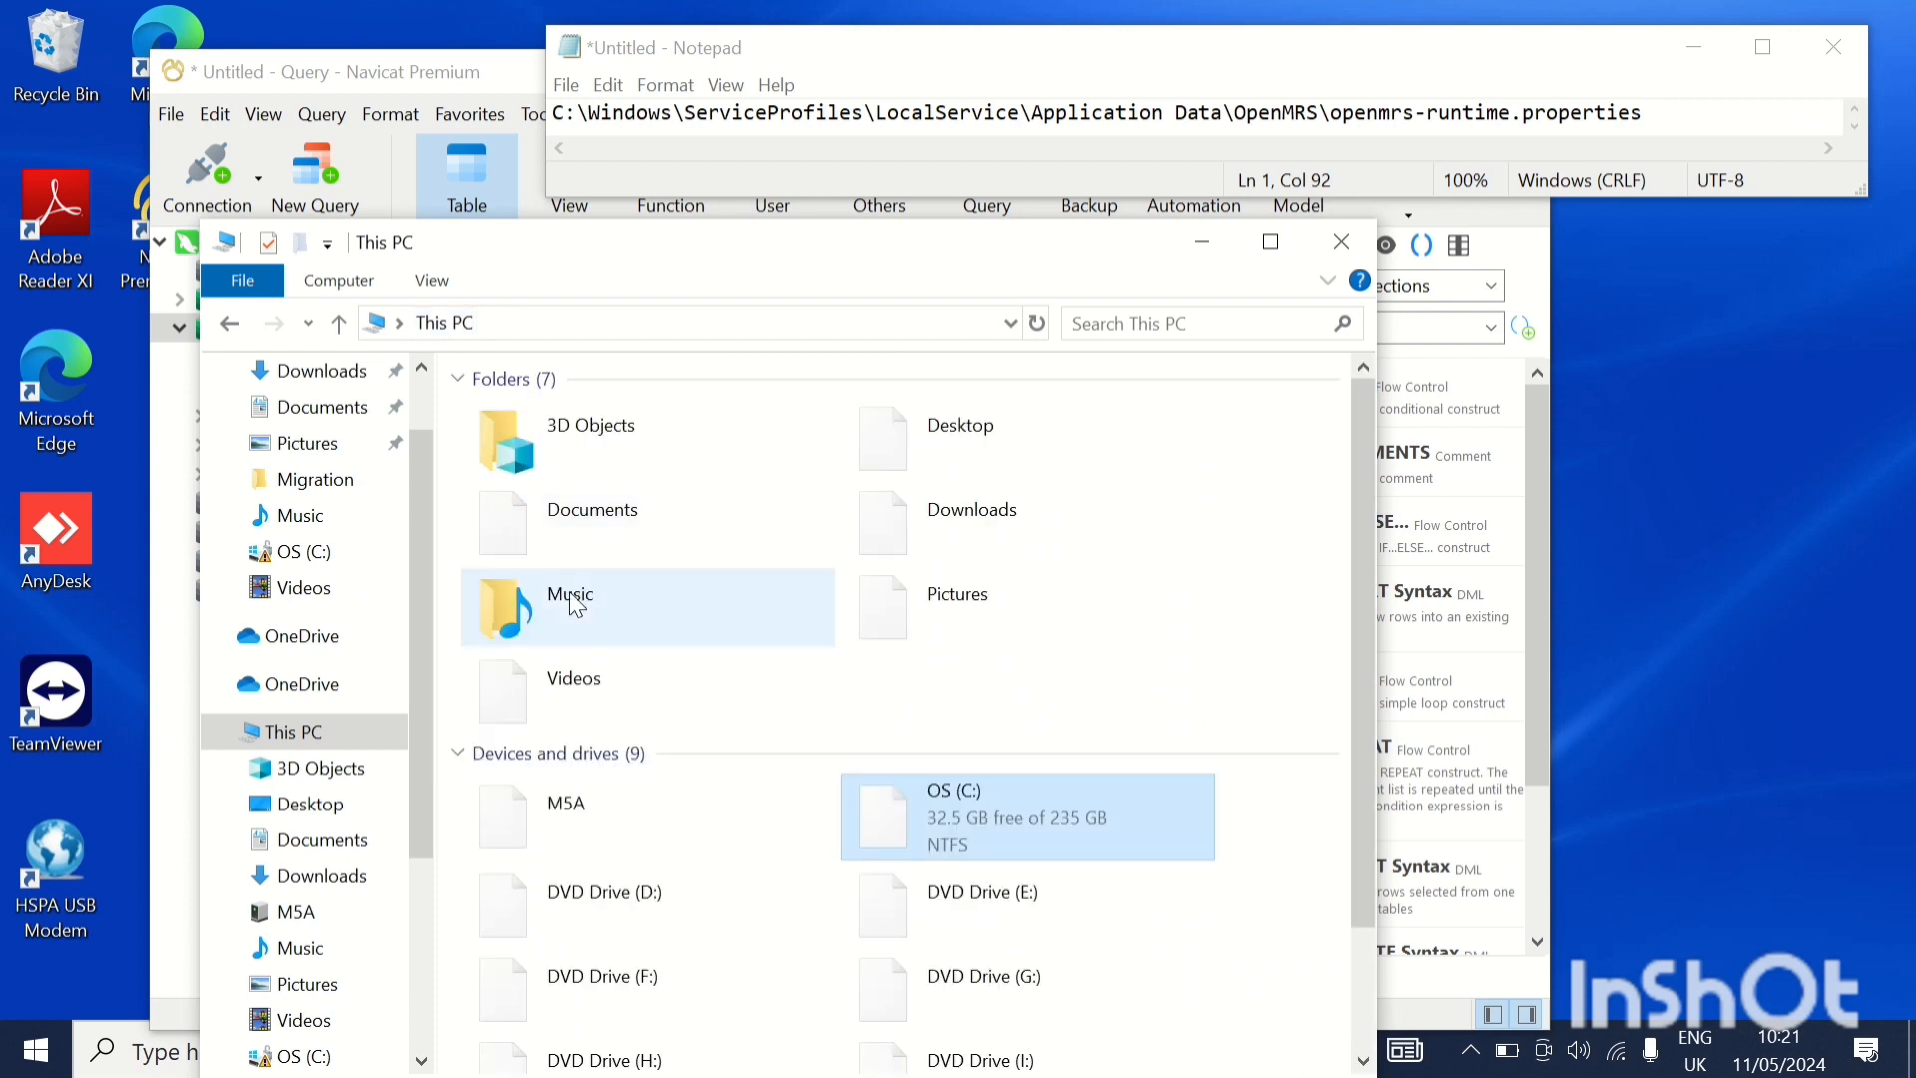
double_click(991, 819)
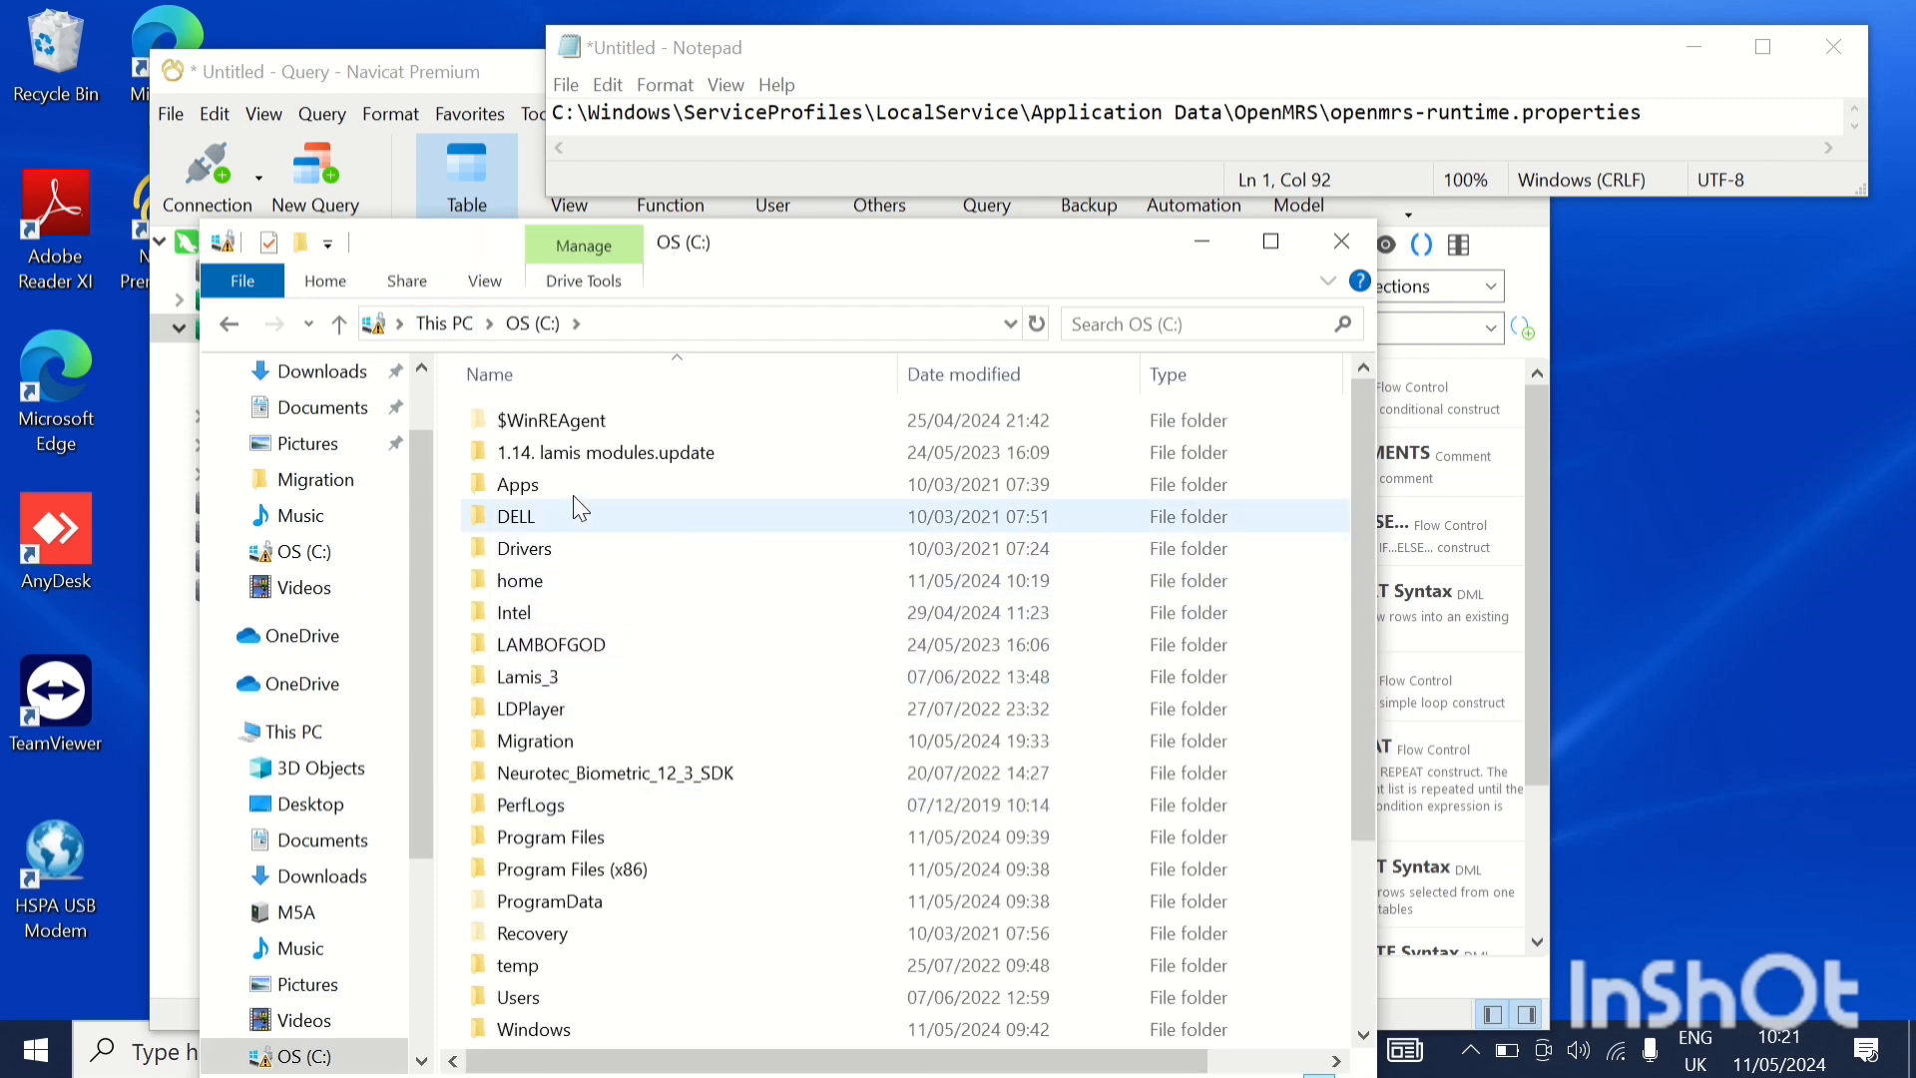
left_click(561, 745)
double_click(559, 743)
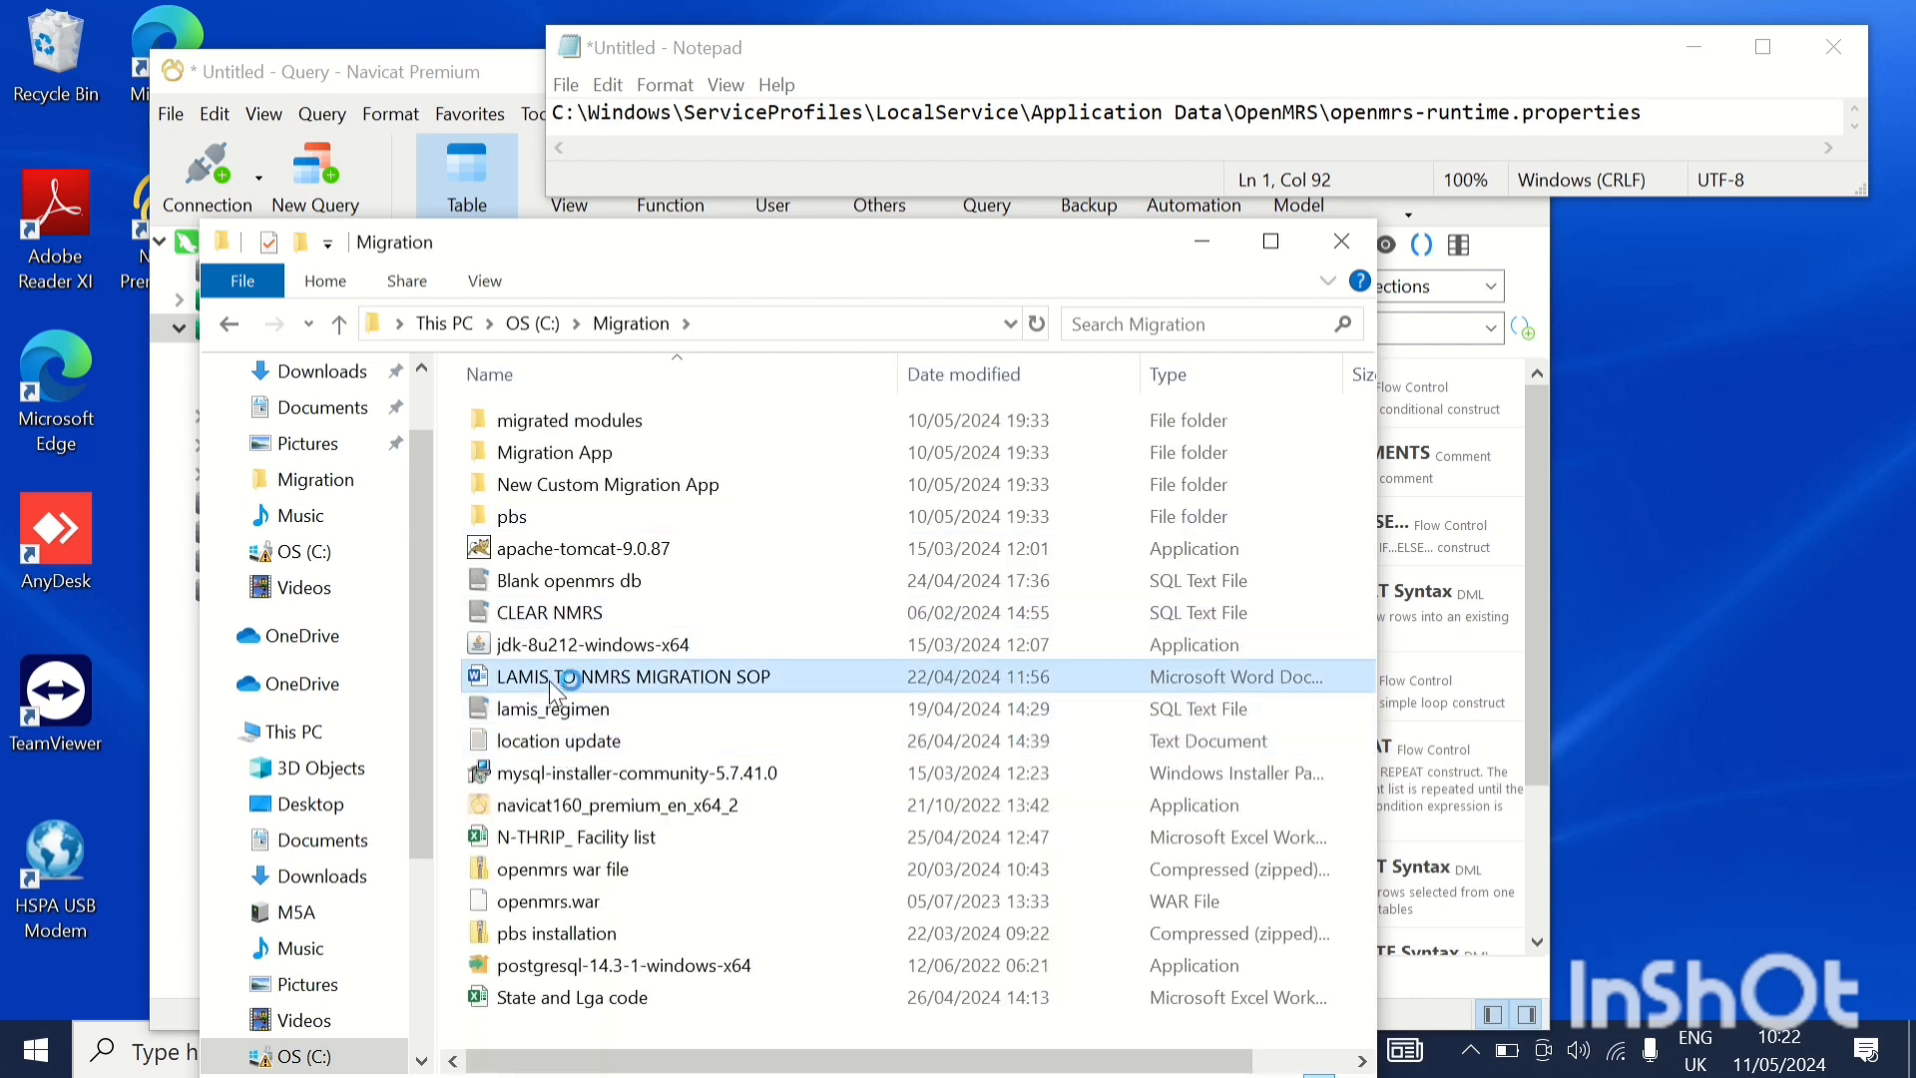
Review the SOP's instructions on the runtime properties path, locating bundled modules, restarting the system and importing the blank NMRS database
scroll(798, 743, "down", 3)
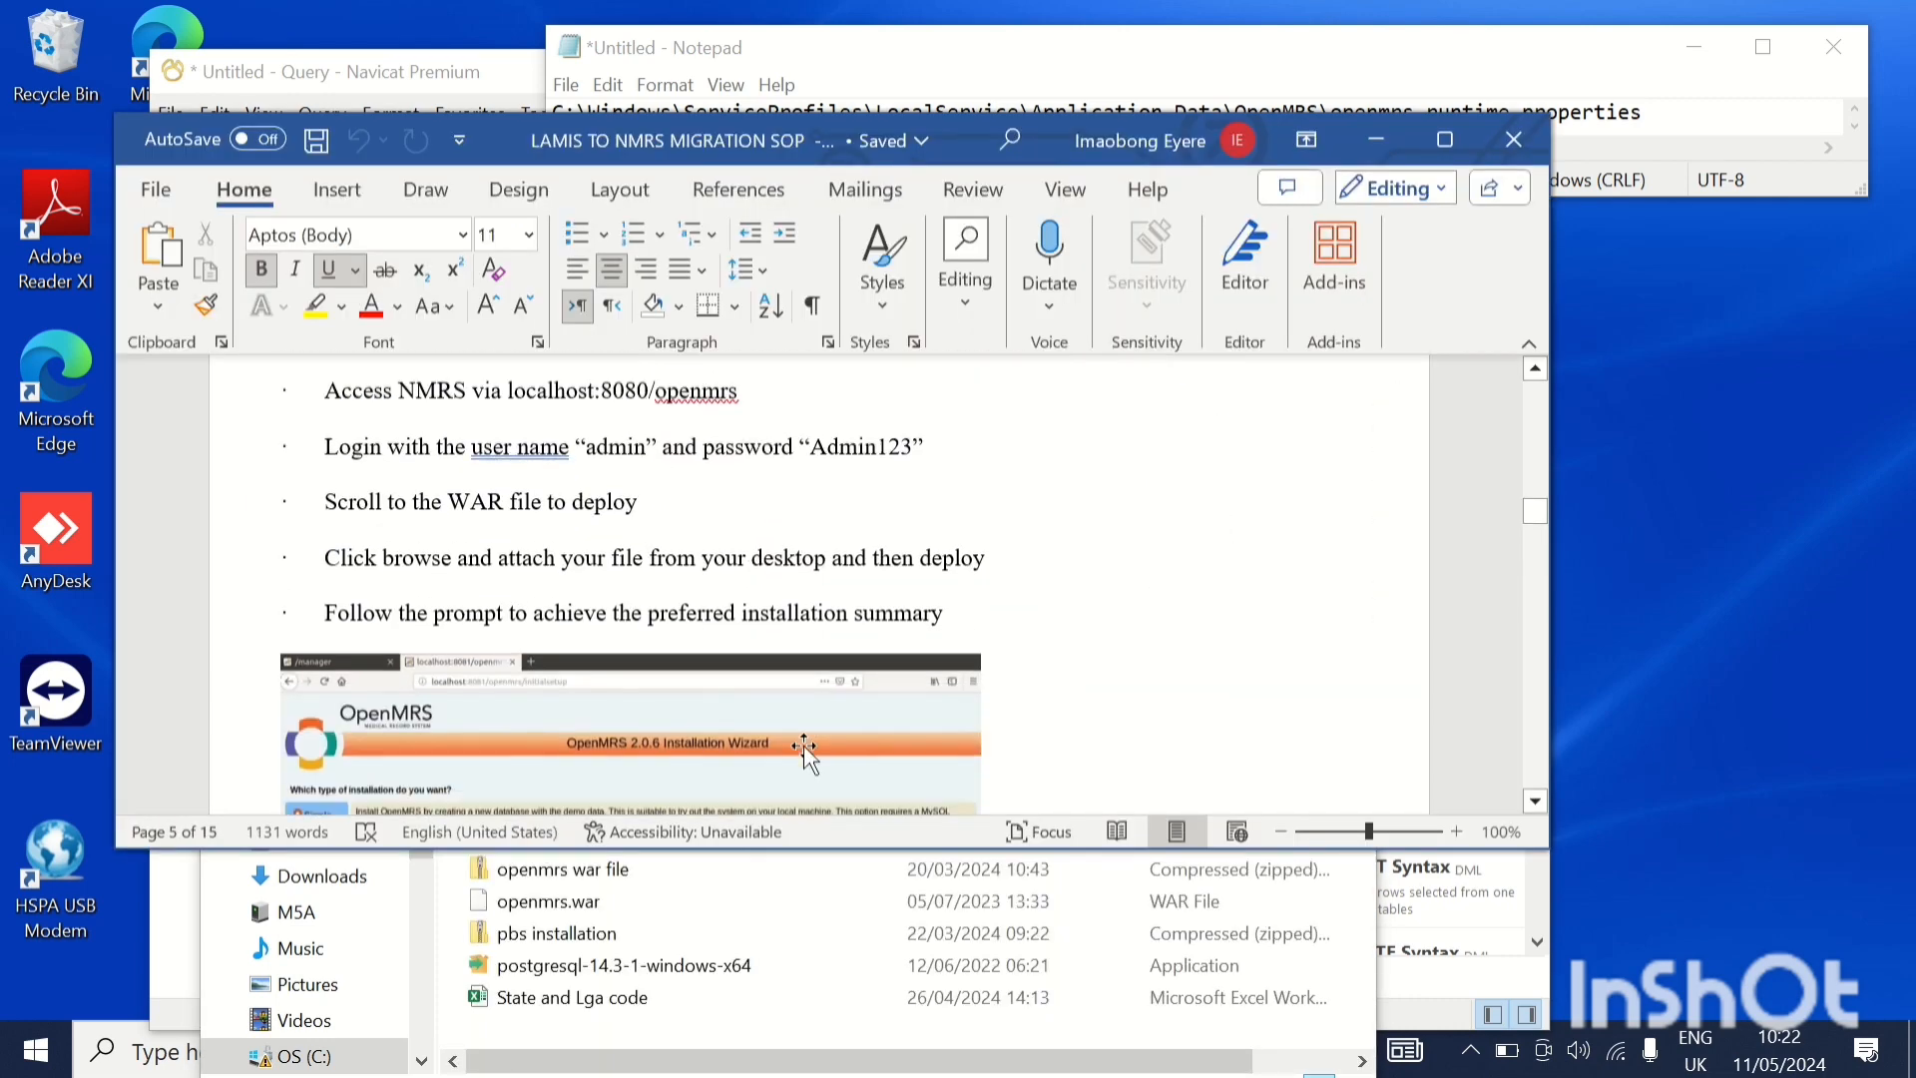
scroll(804, 747, "down", 20)
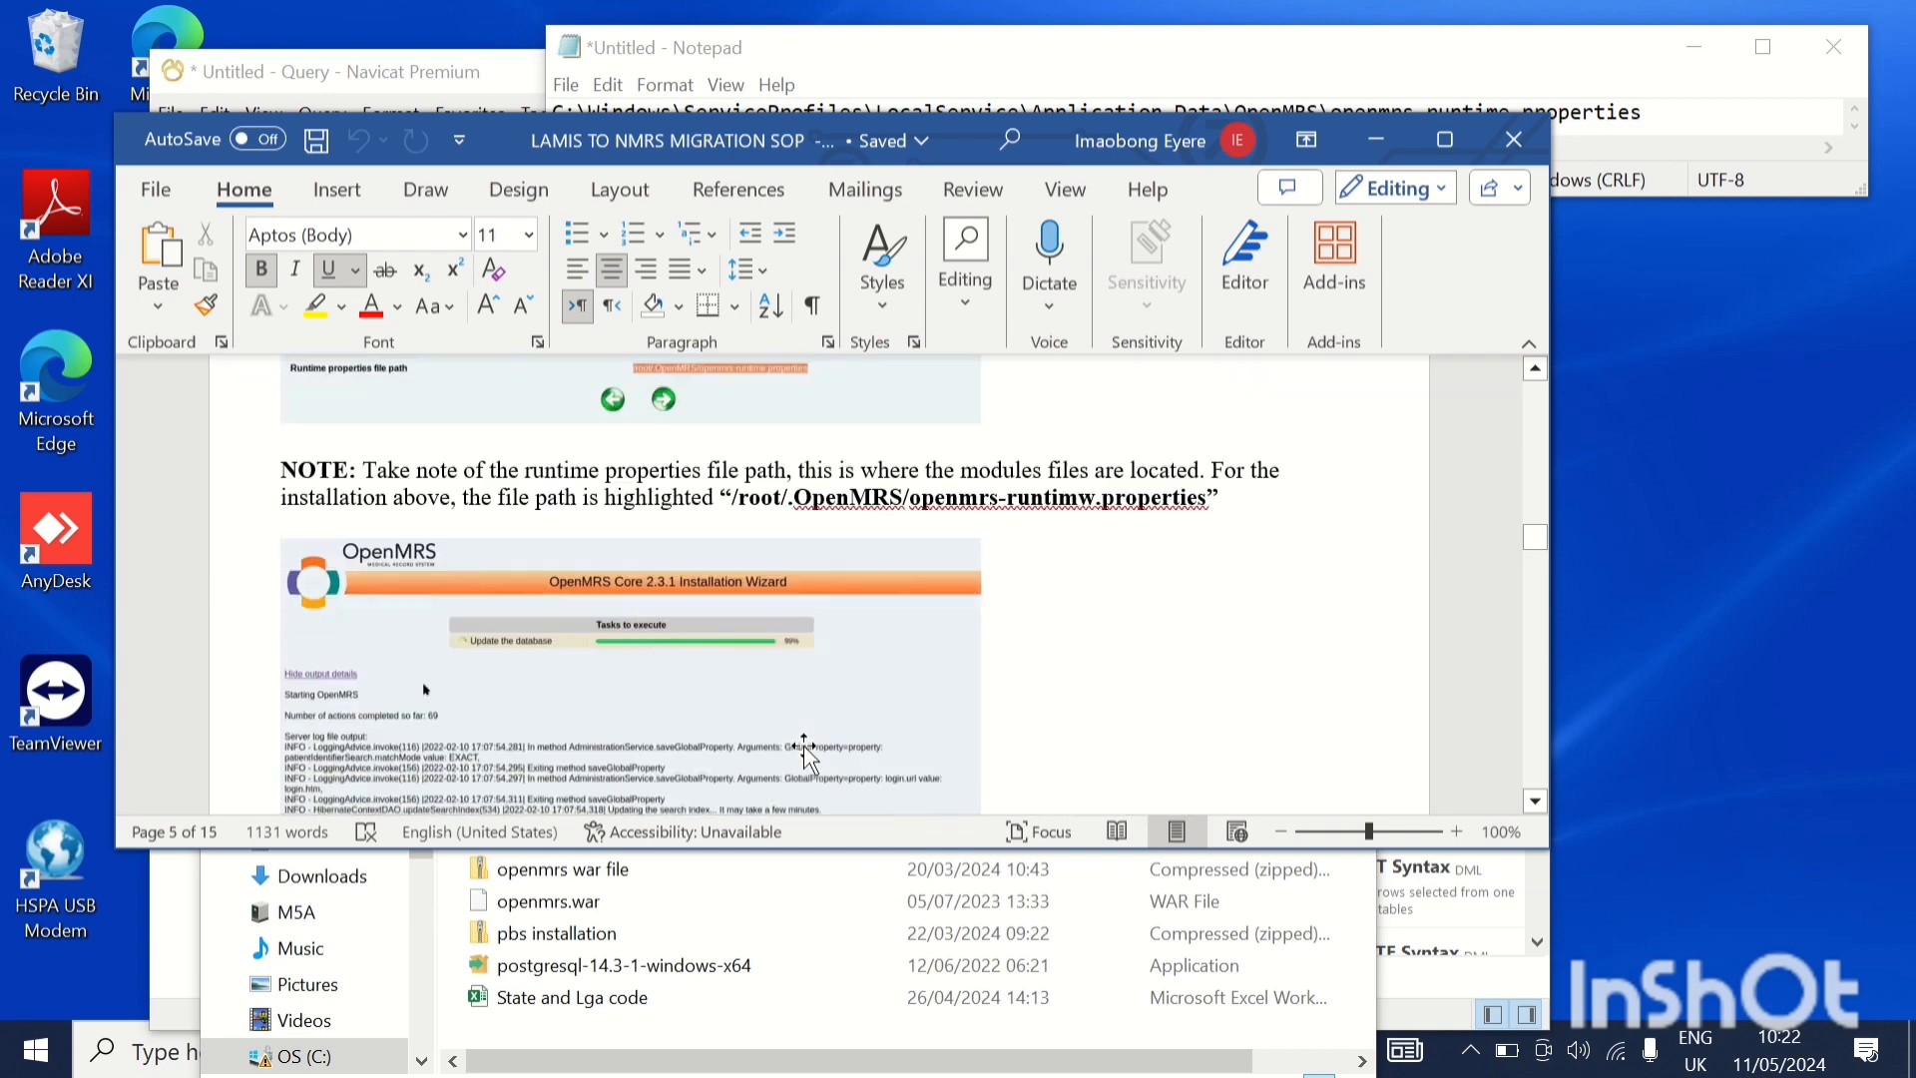
scroll(804, 747, "down", 20)
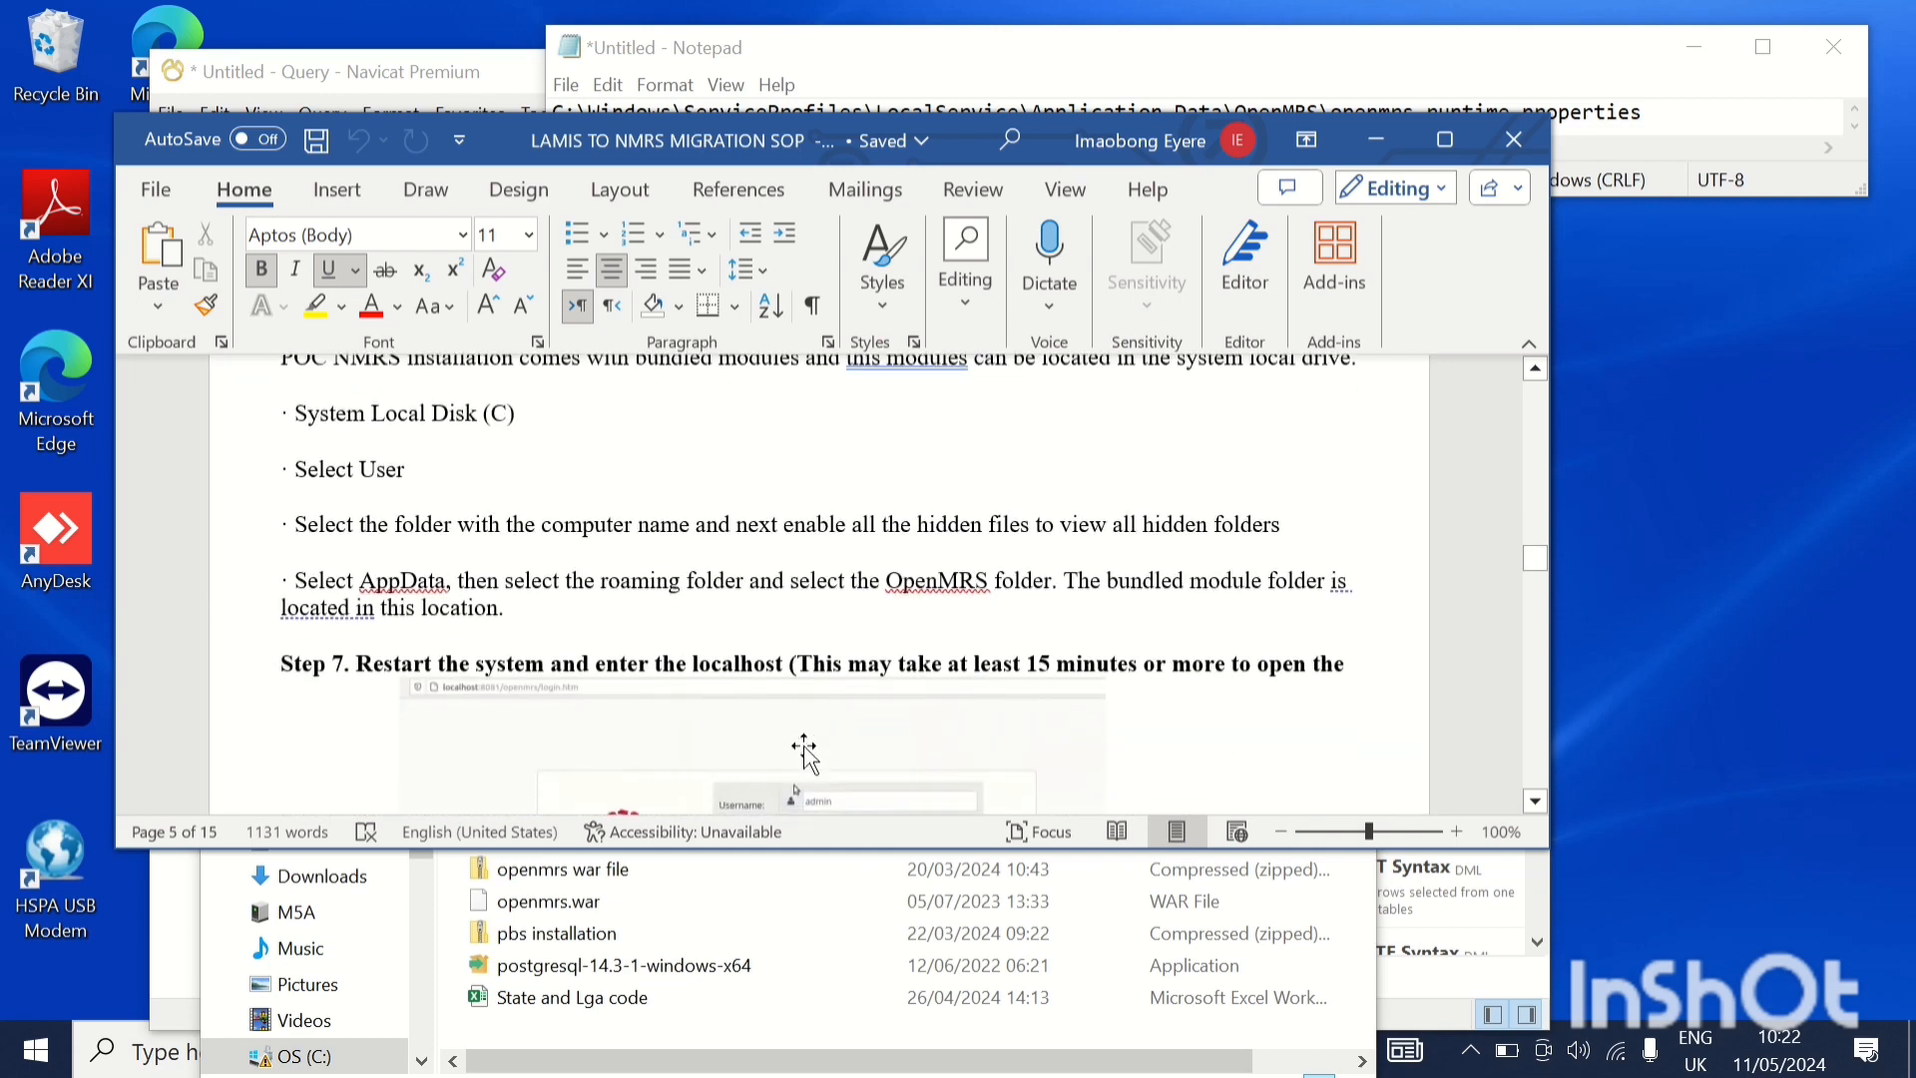
scroll(802, 751, "up", 1)
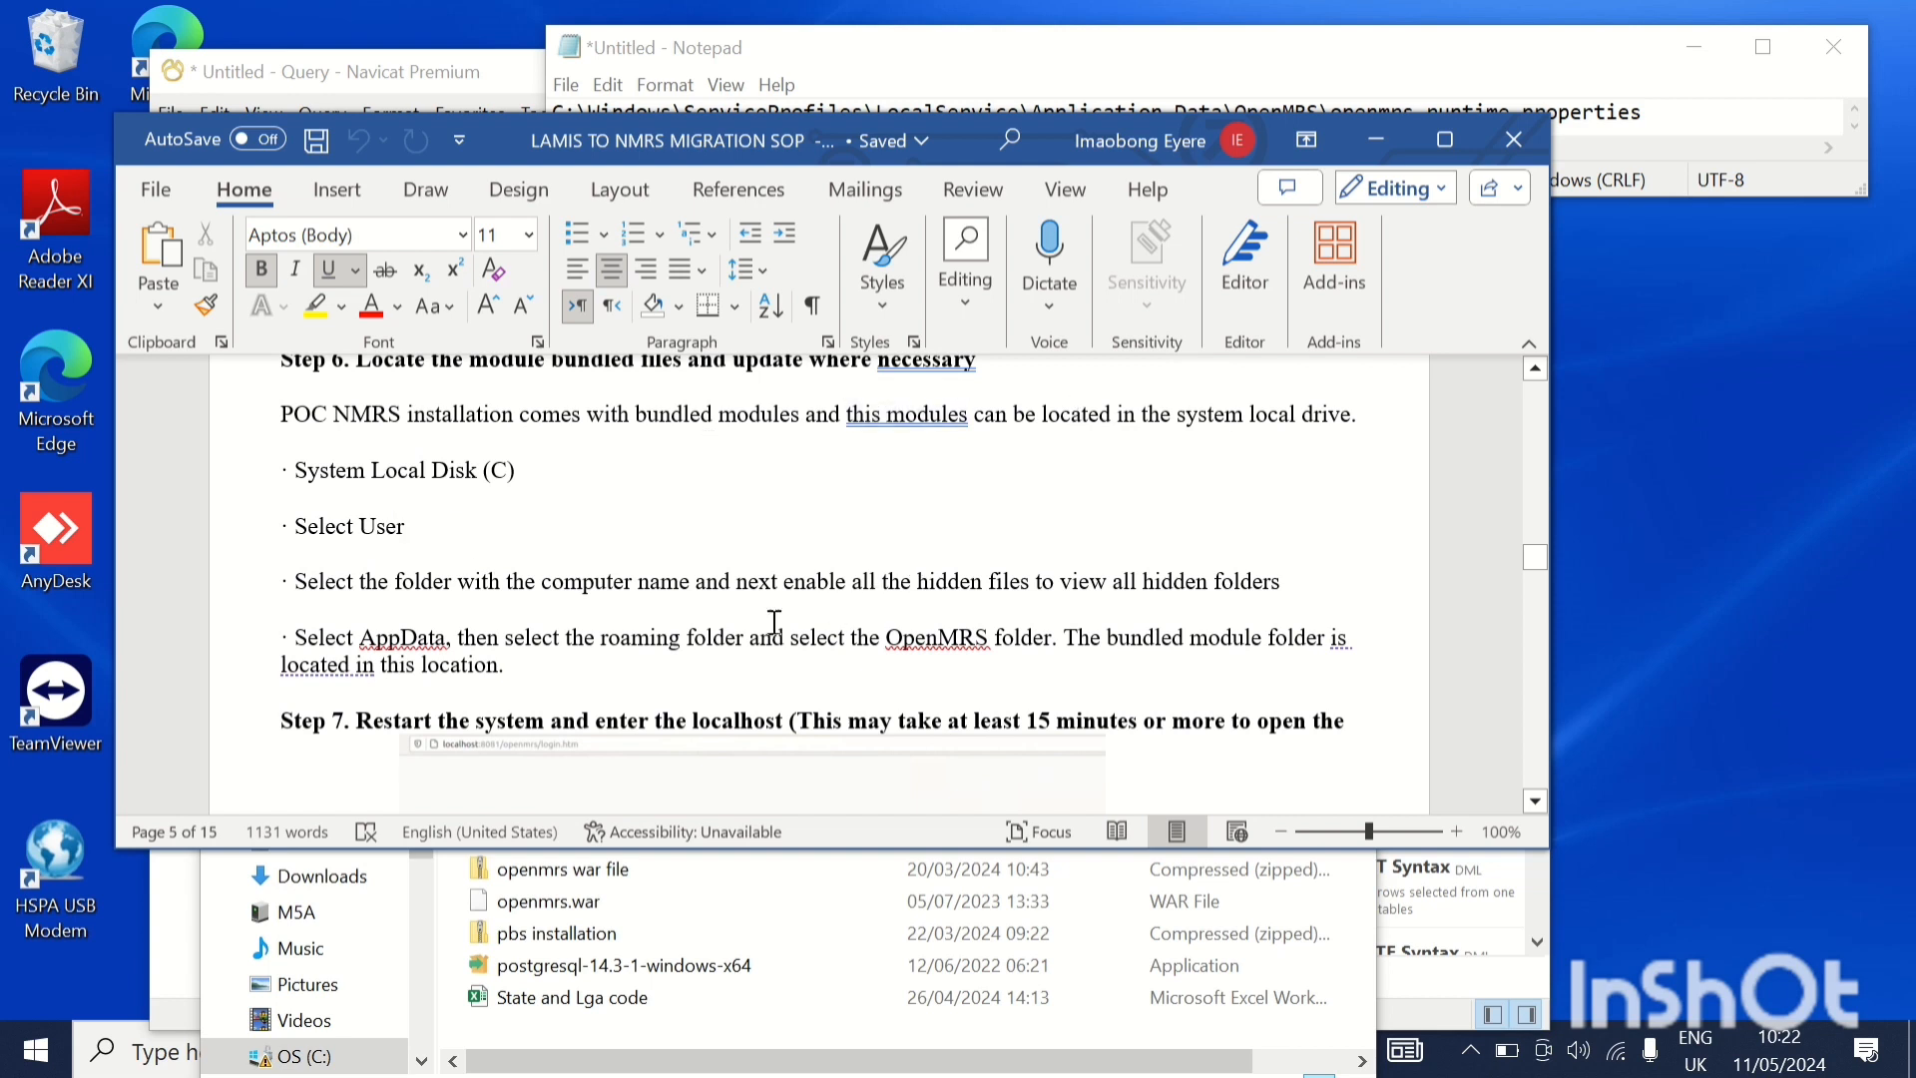
scroll(760, 671, "down", 3)
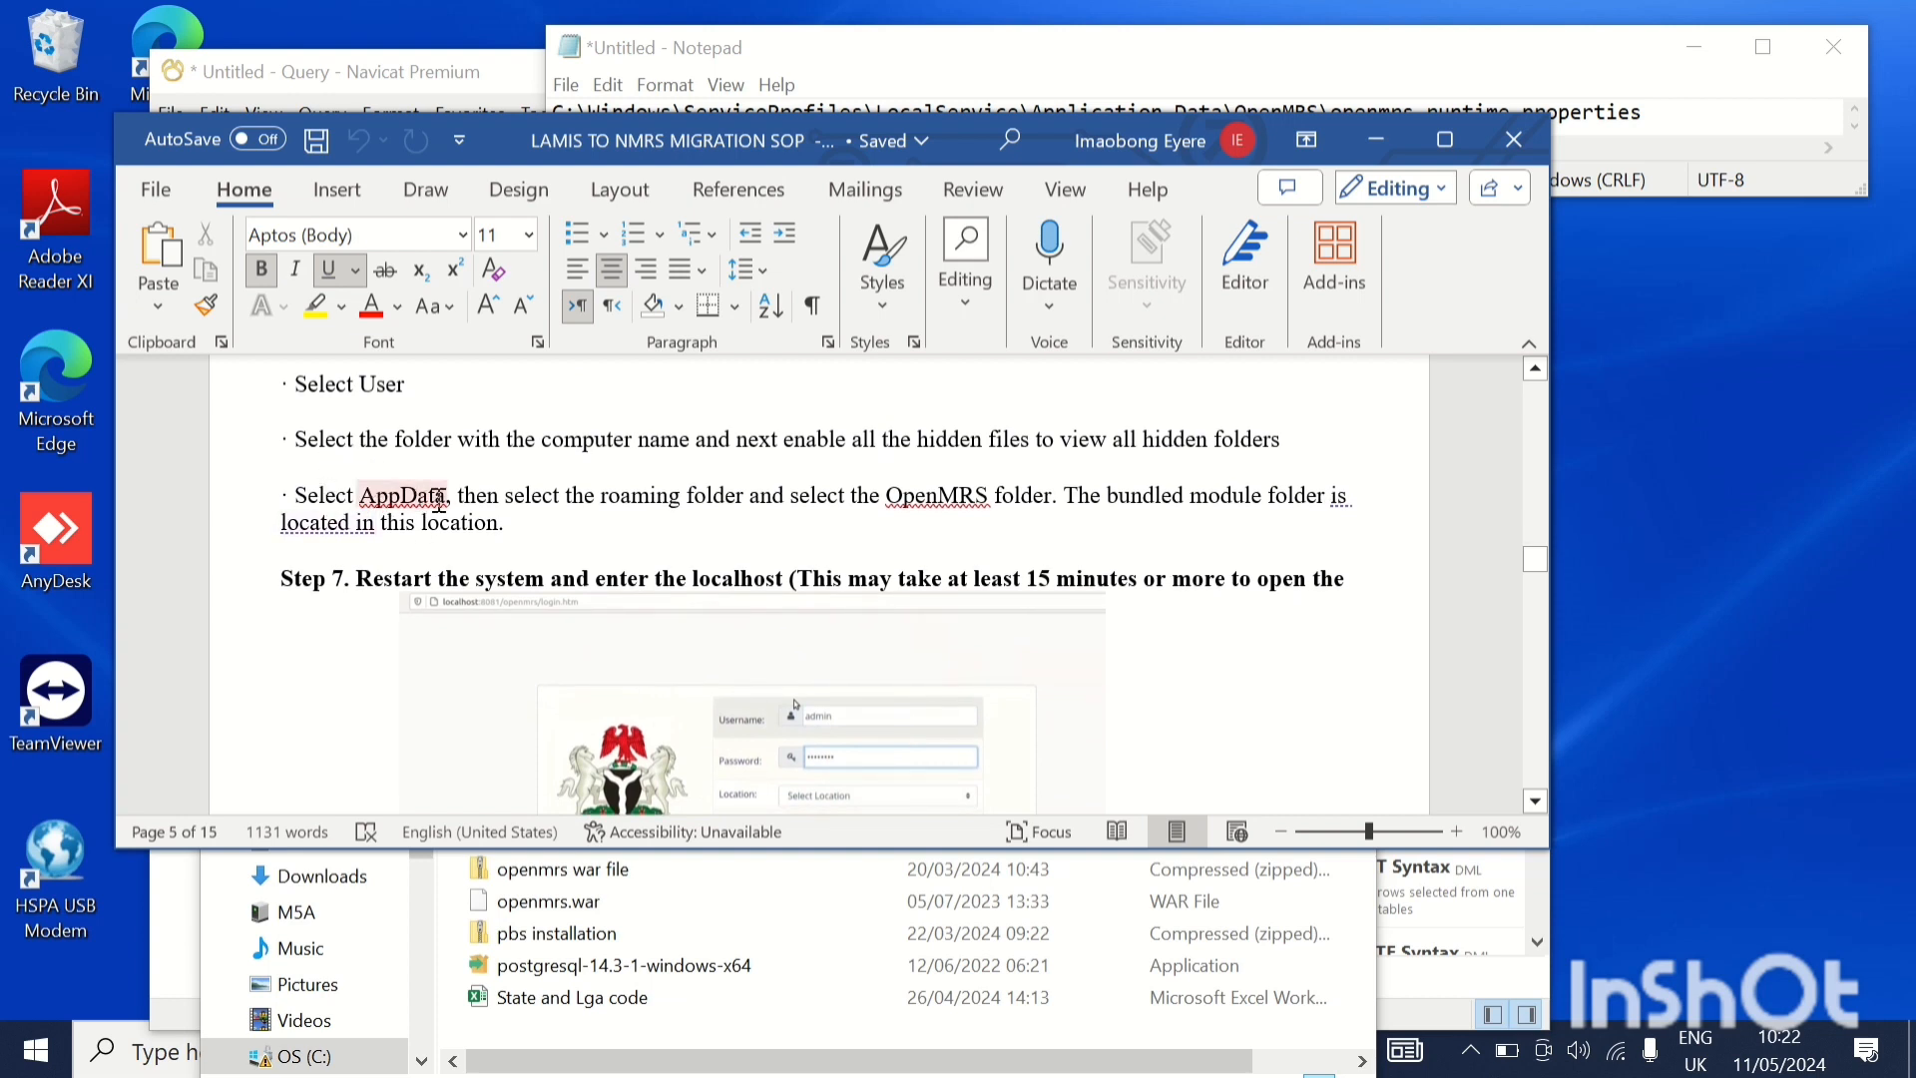
scroll(530, 629, "down", 3)
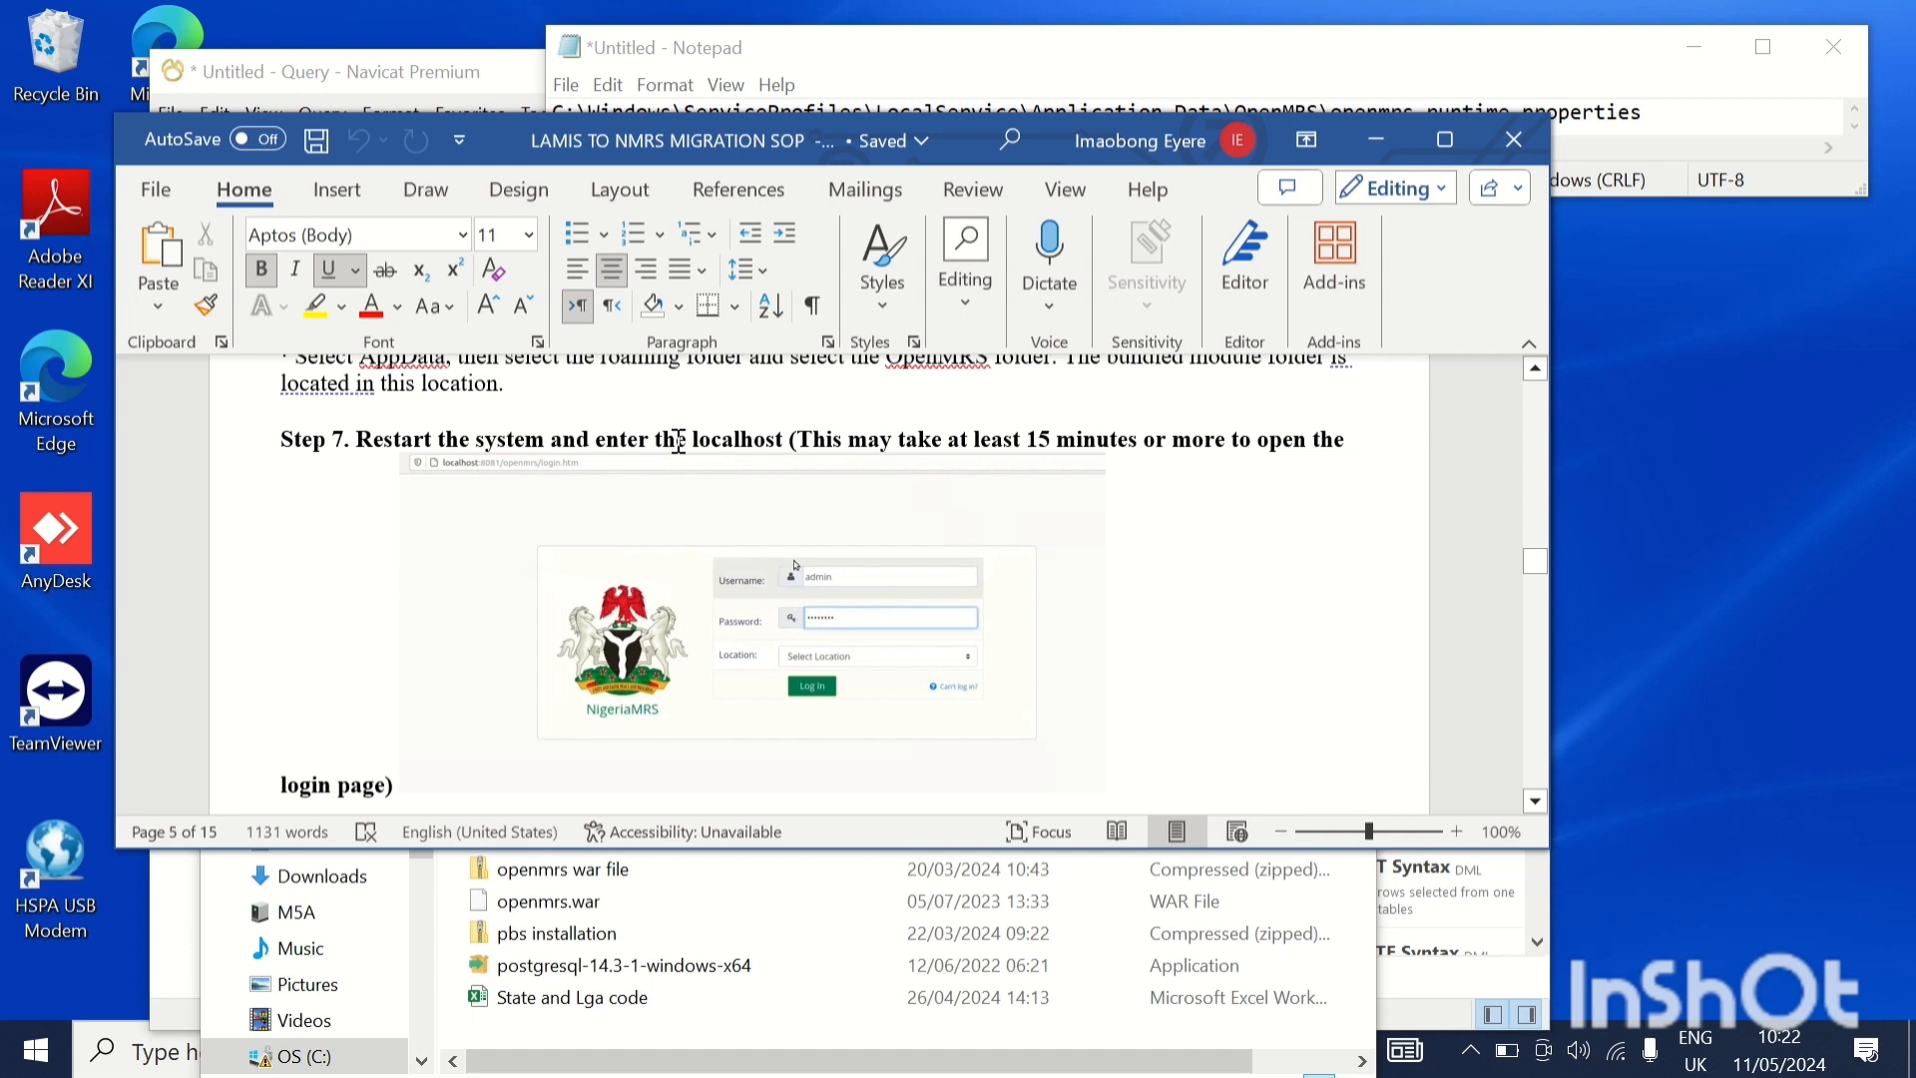
scroll(679, 441, "down", 4)
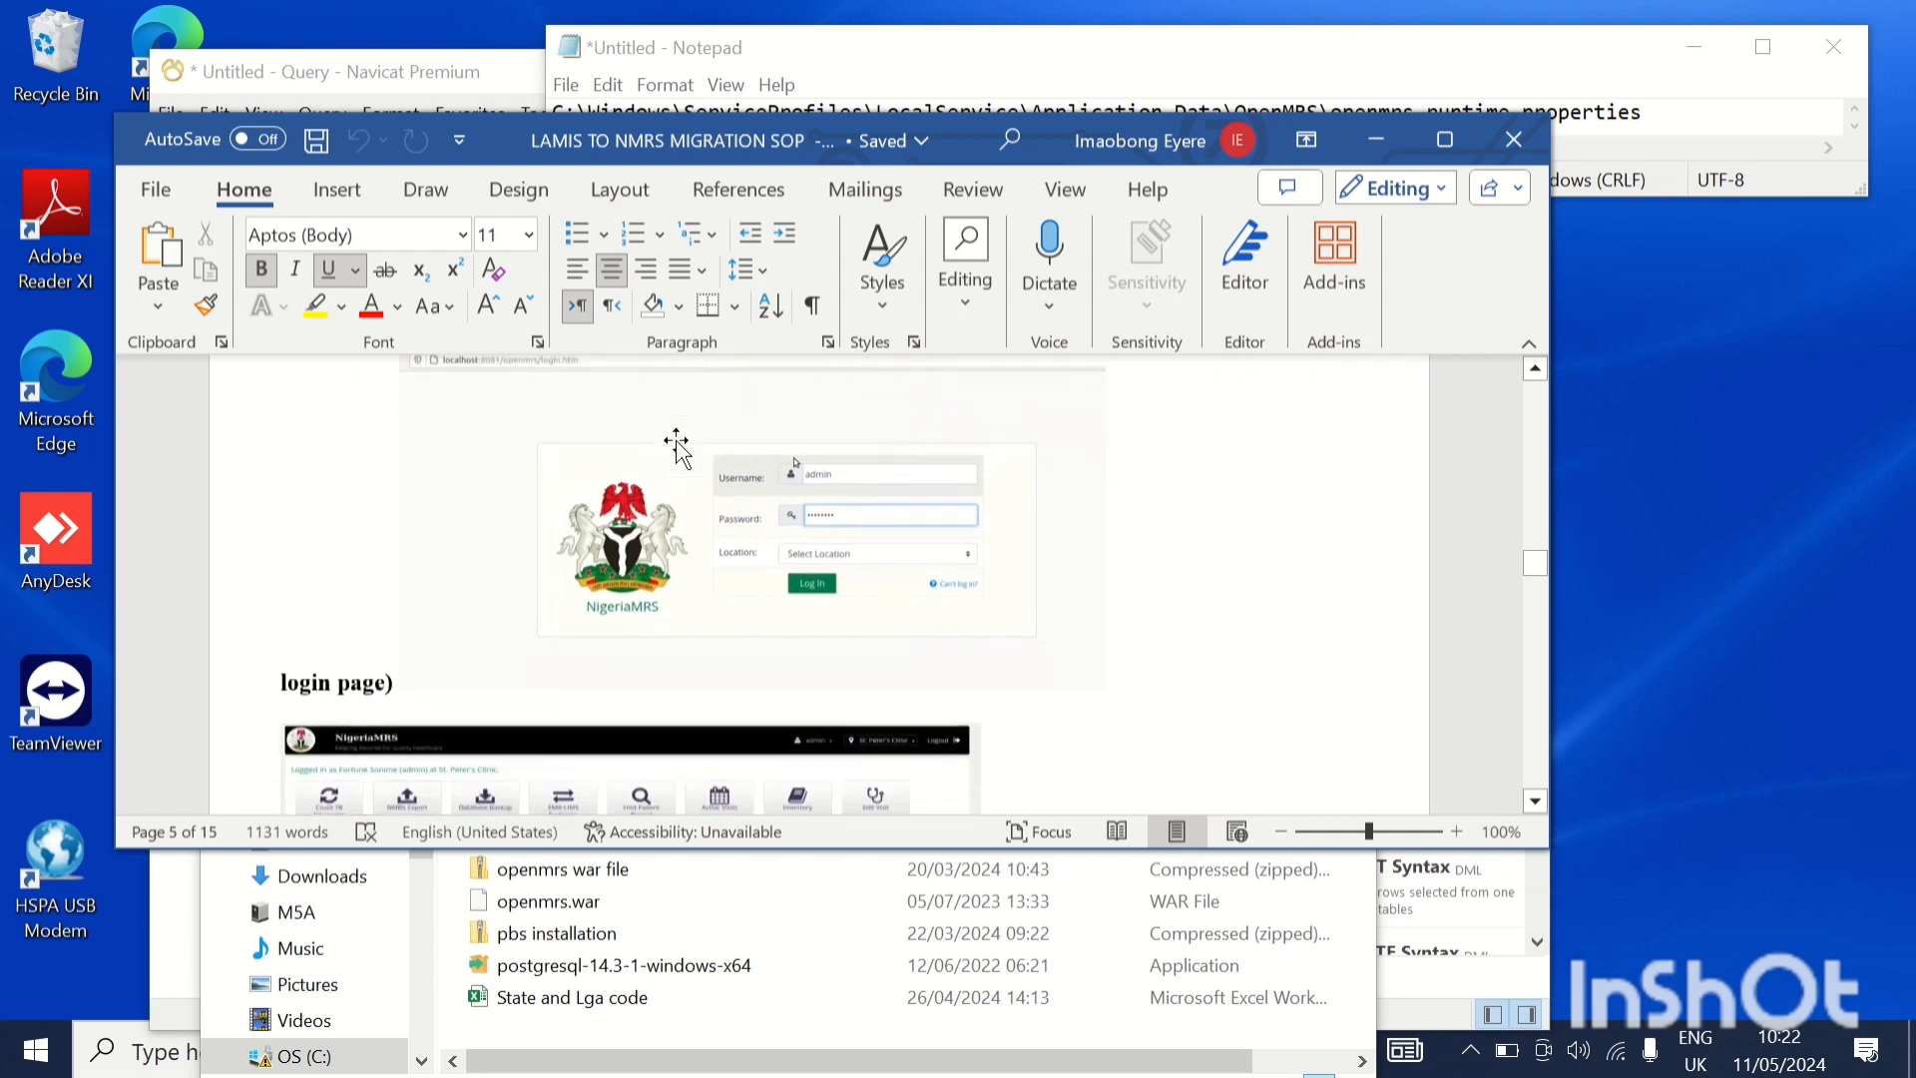
scroll(679, 441, "down", 3)
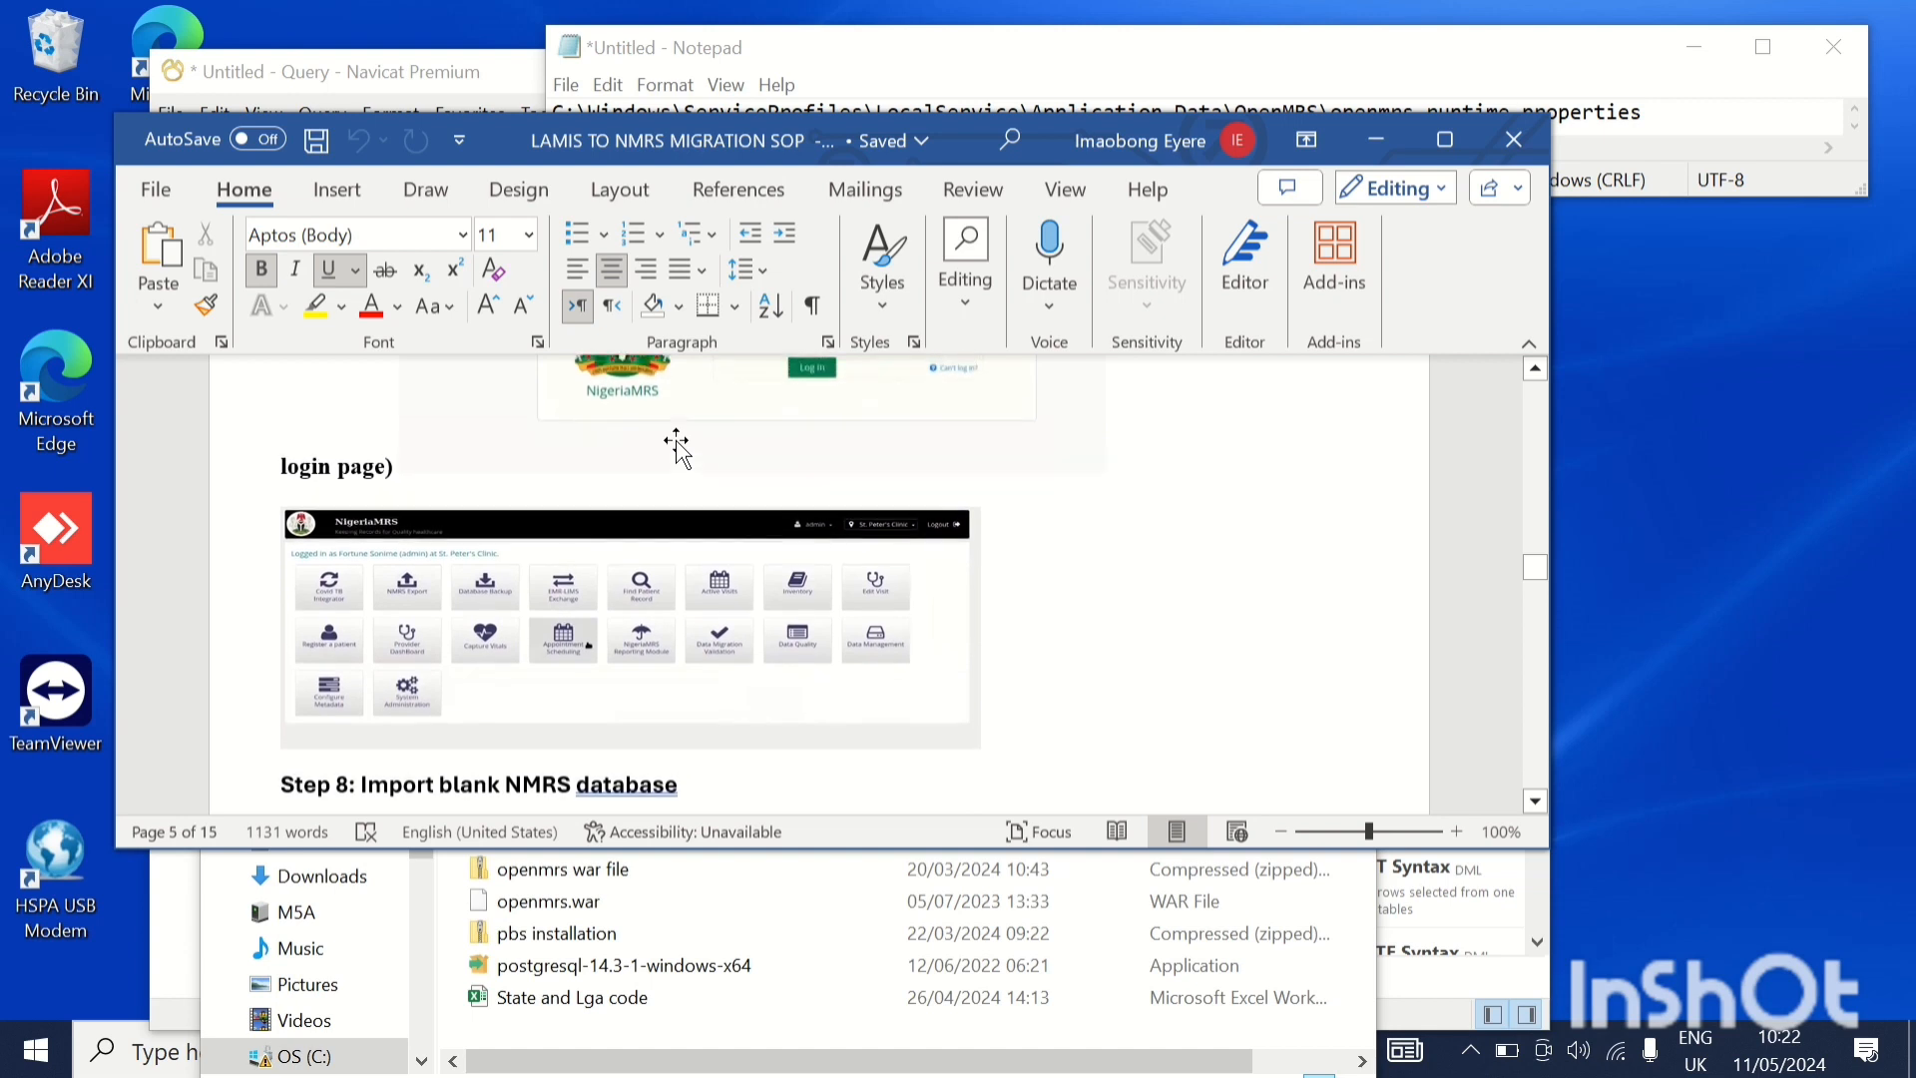
Read the SOP's Step 8 heading and the Import LAMIS Backup instructions on creating the lamis database in PgAdmin
scroll(679, 444, "down", 1)
scroll(677, 444, "down", 5)
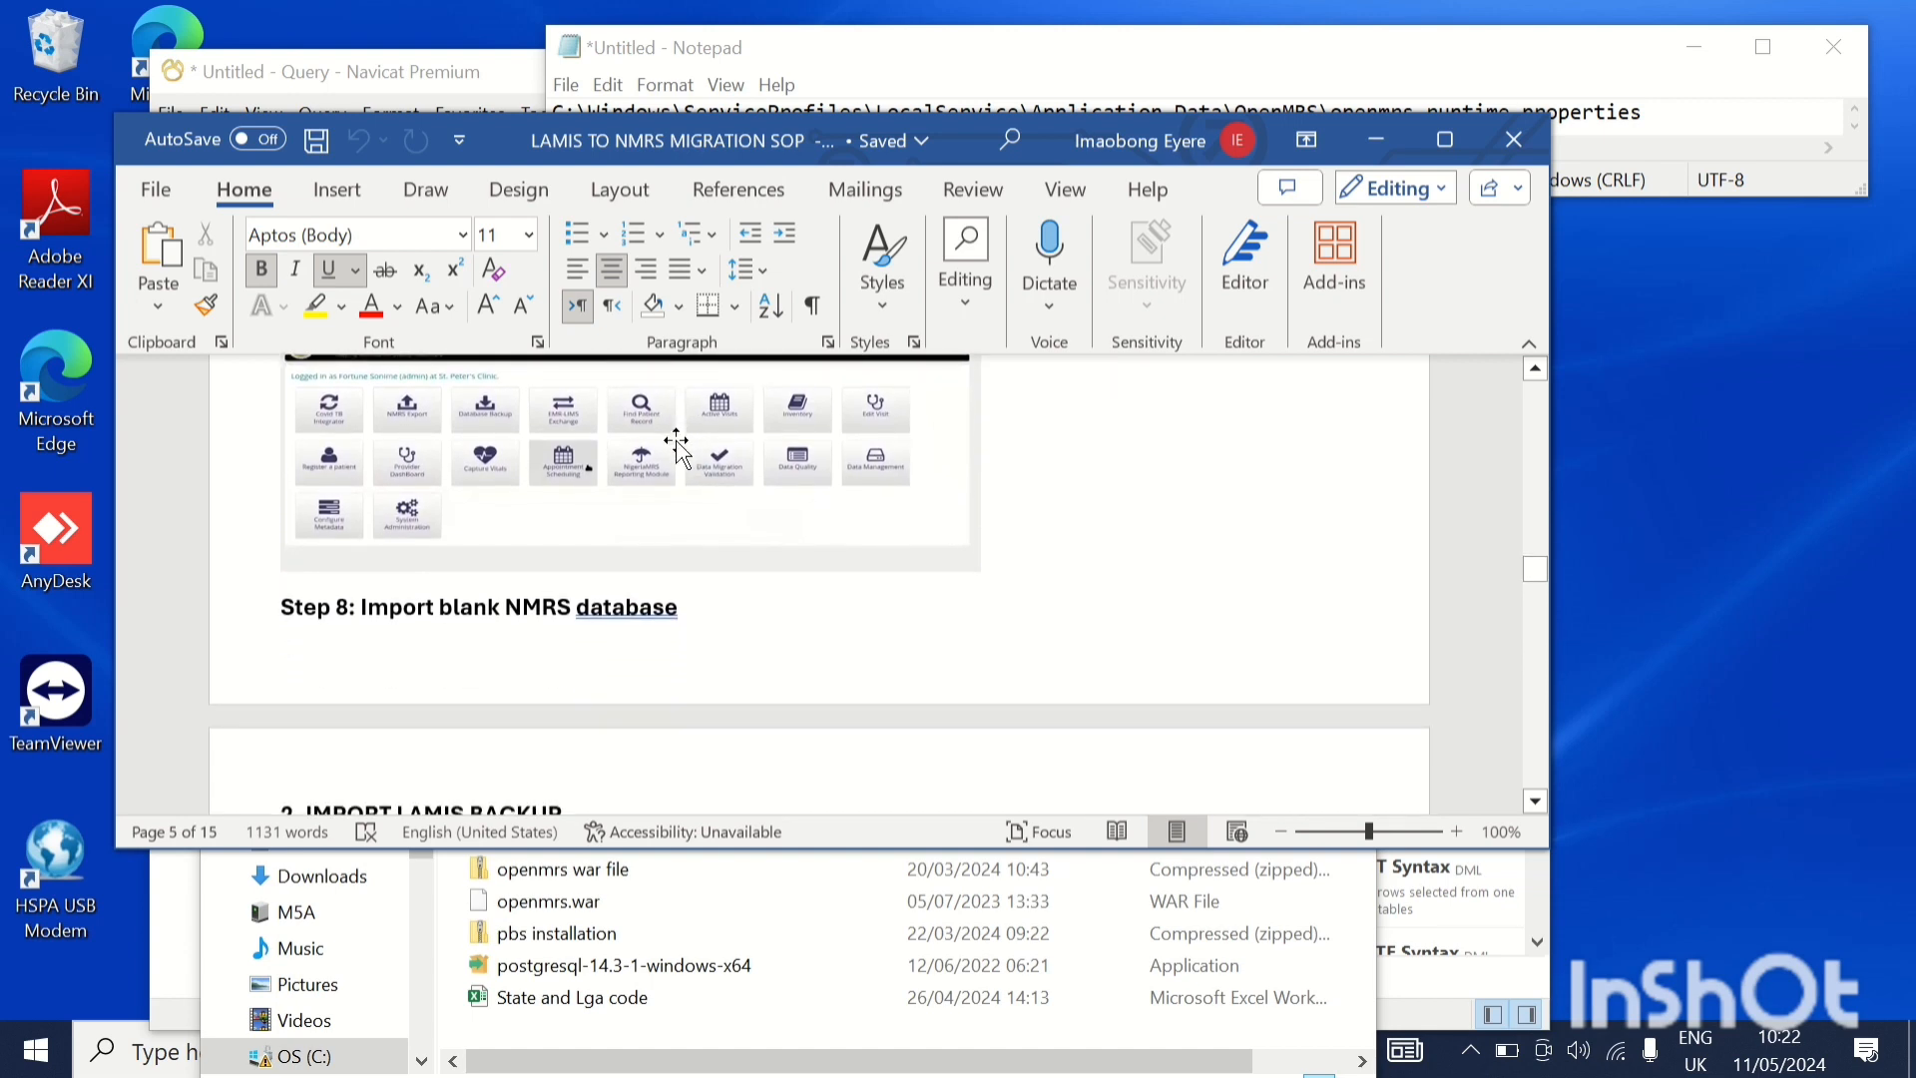
scroll(679, 441, "down", 3)
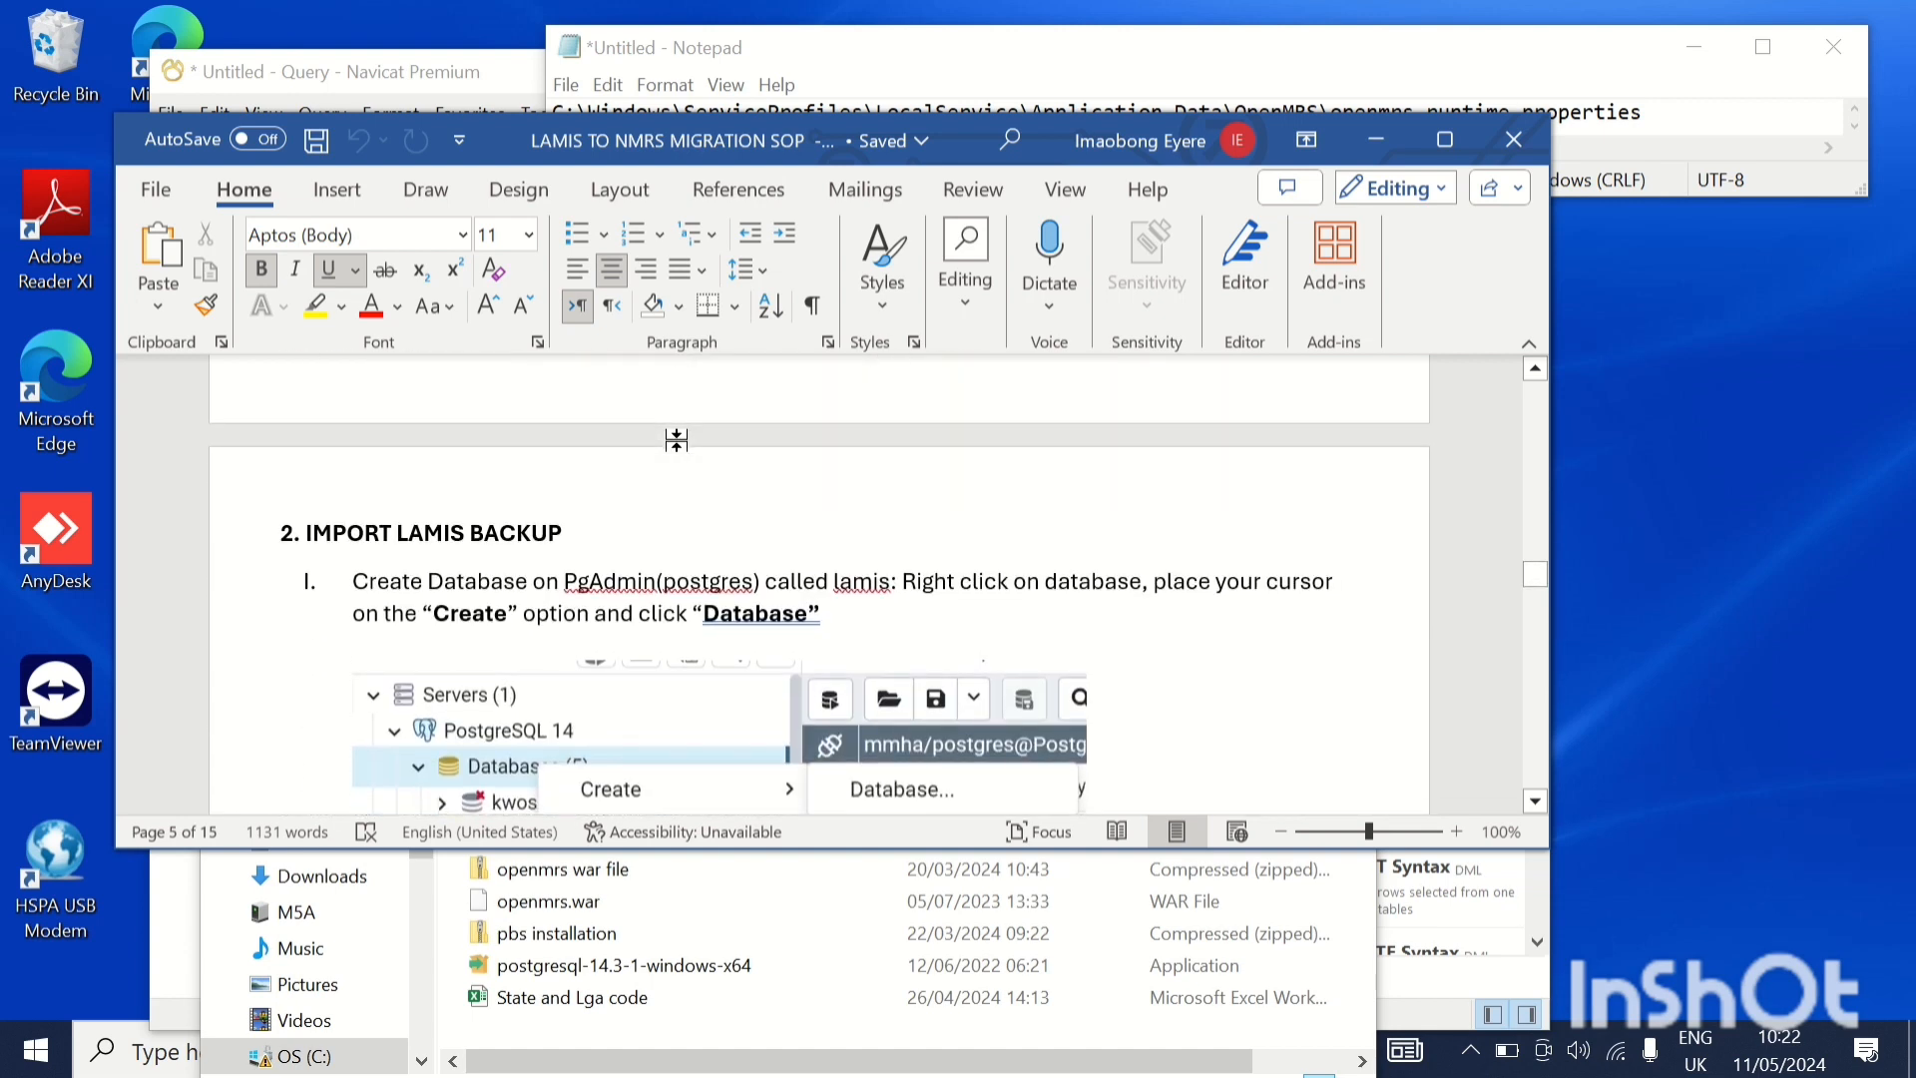
scroll(677, 440, "down", 3)
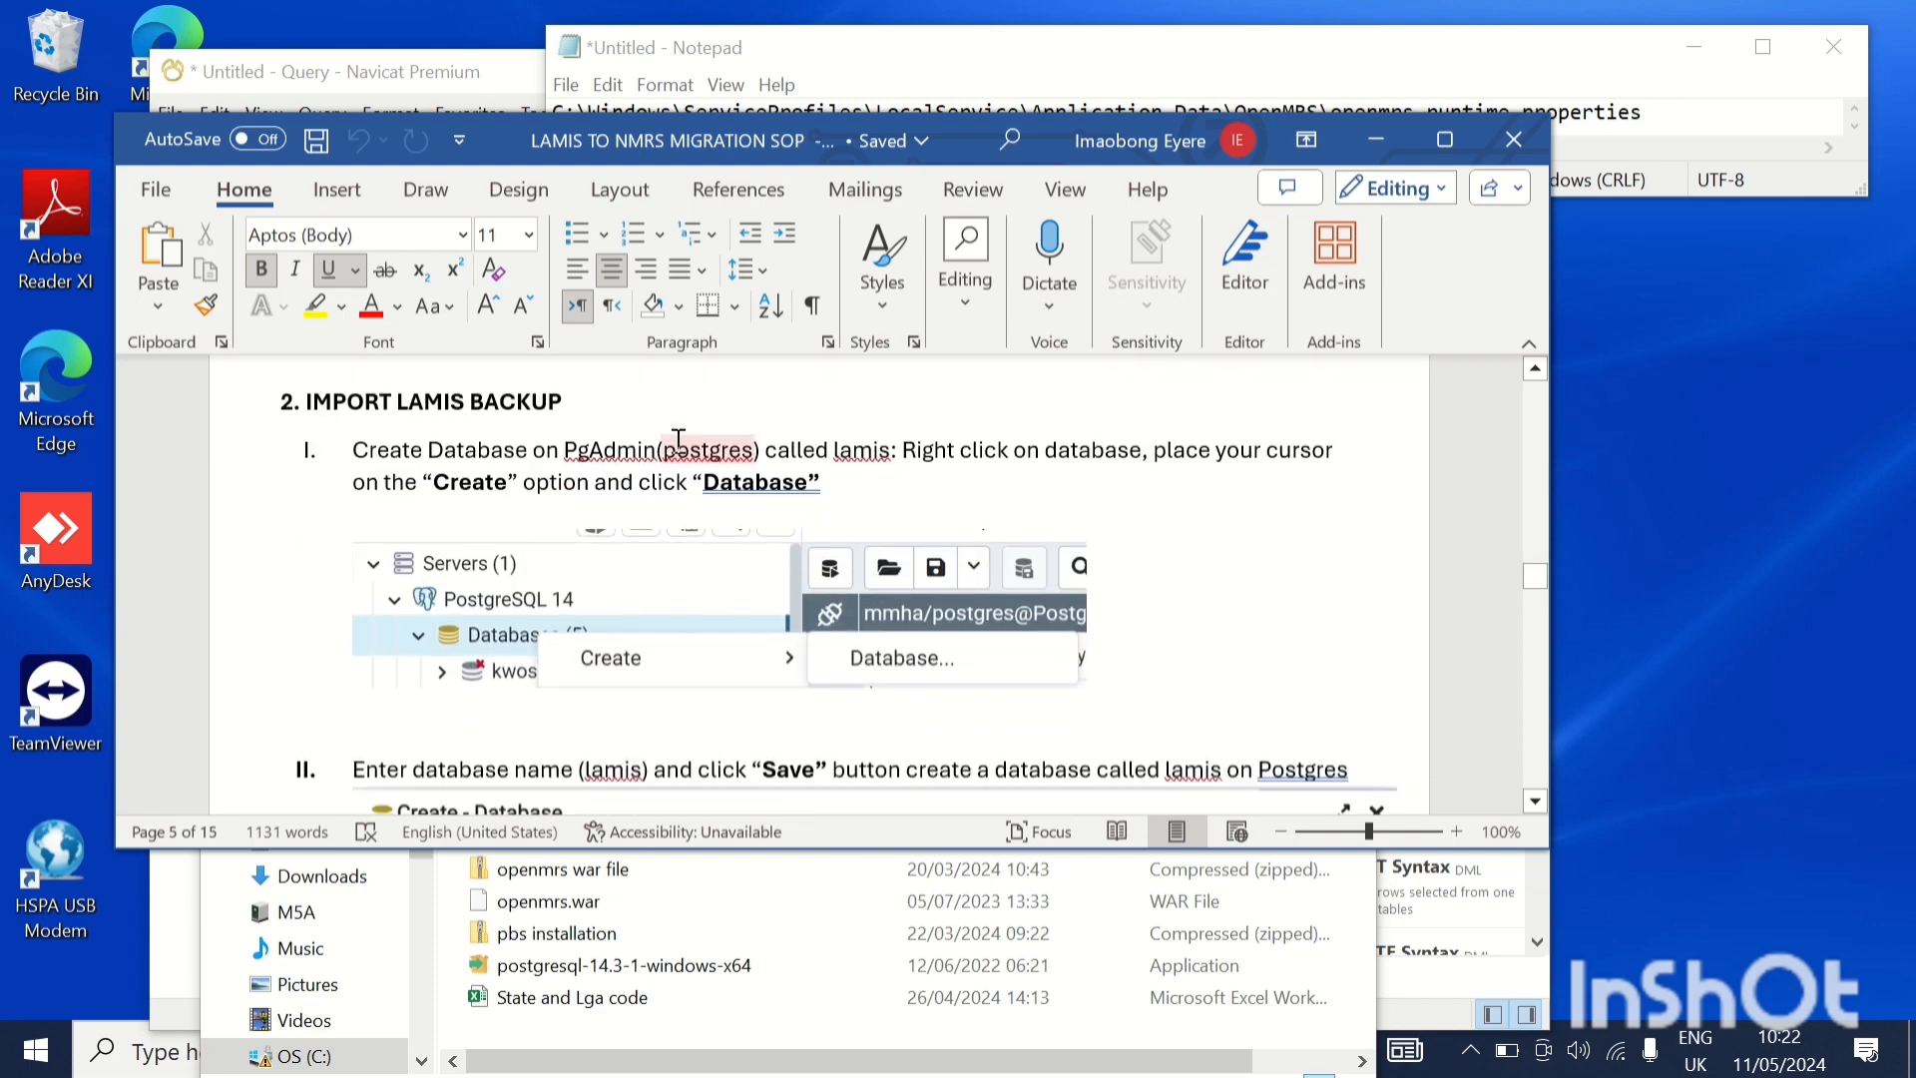
scroll(678, 441, "up", 4)
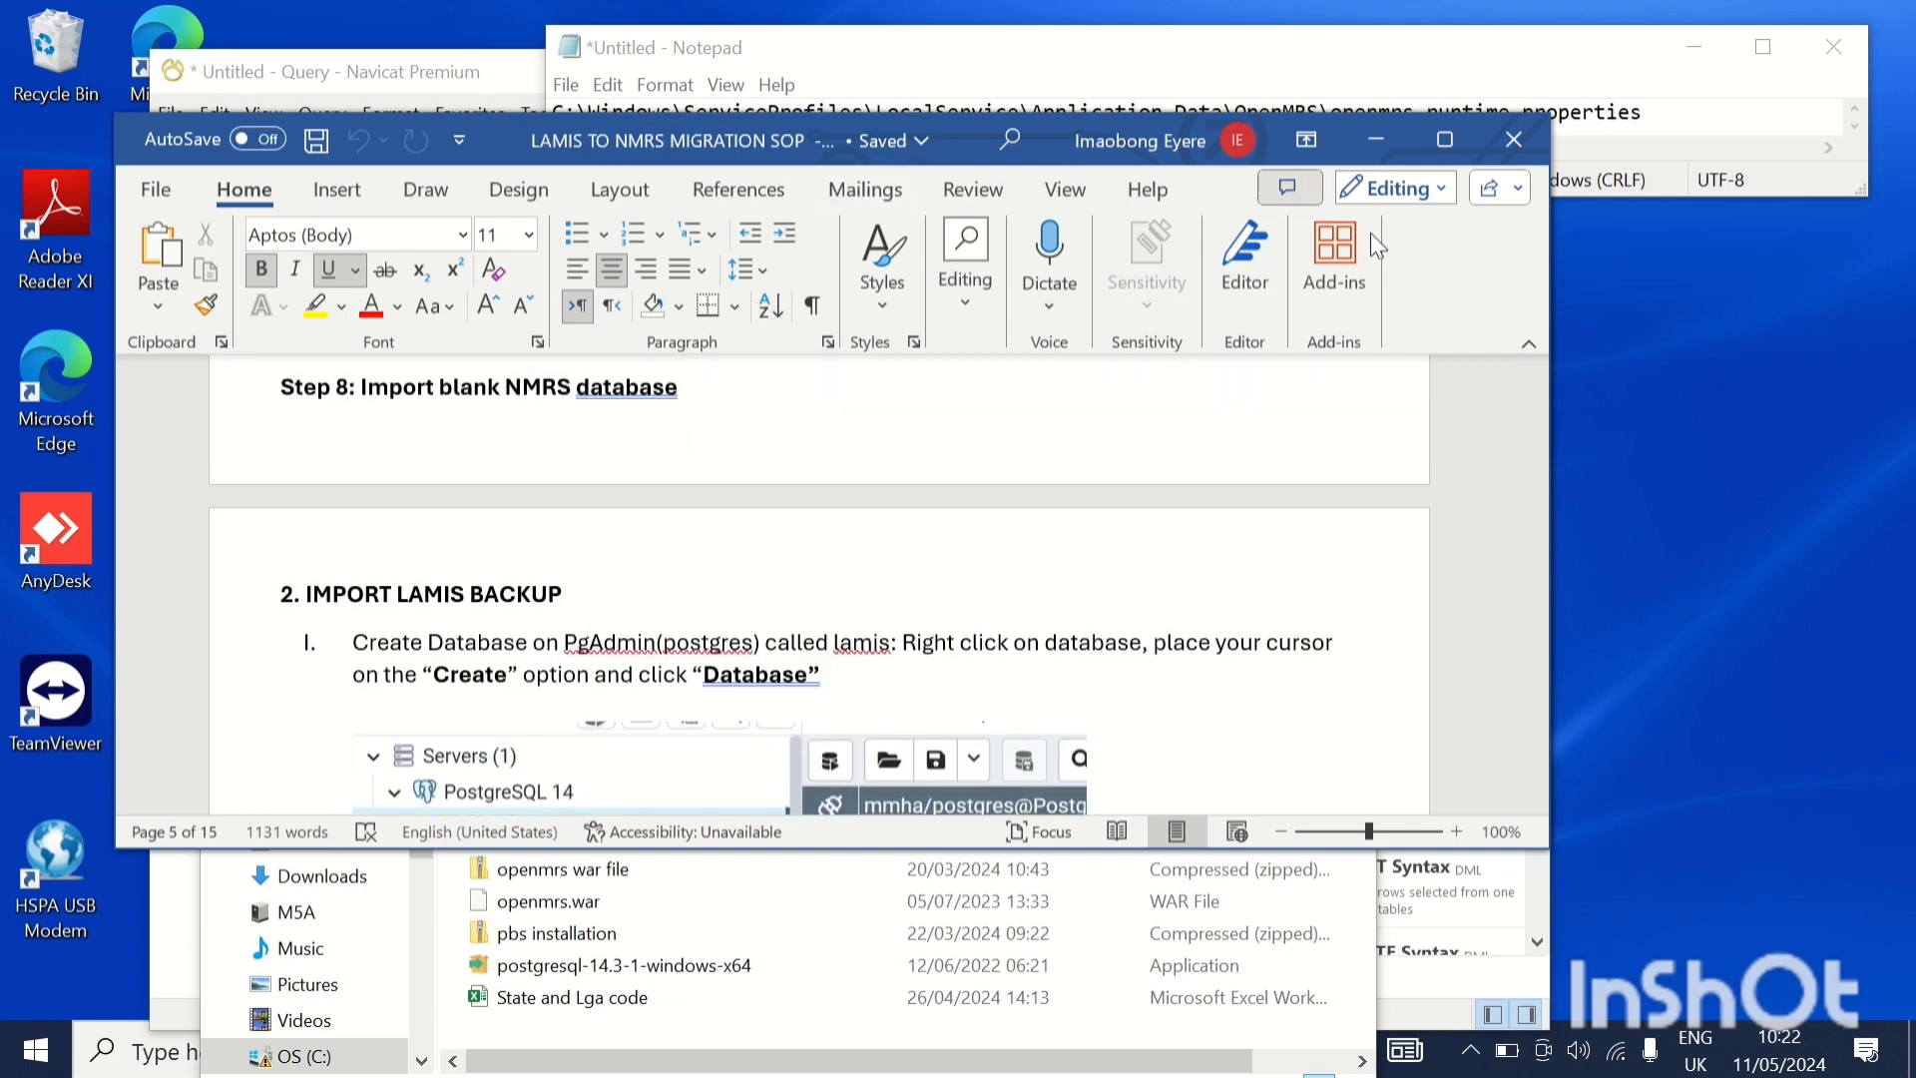
Minimize the SOP document, the Migration folder and the Navicat Premium window
left_click(1383, 140)
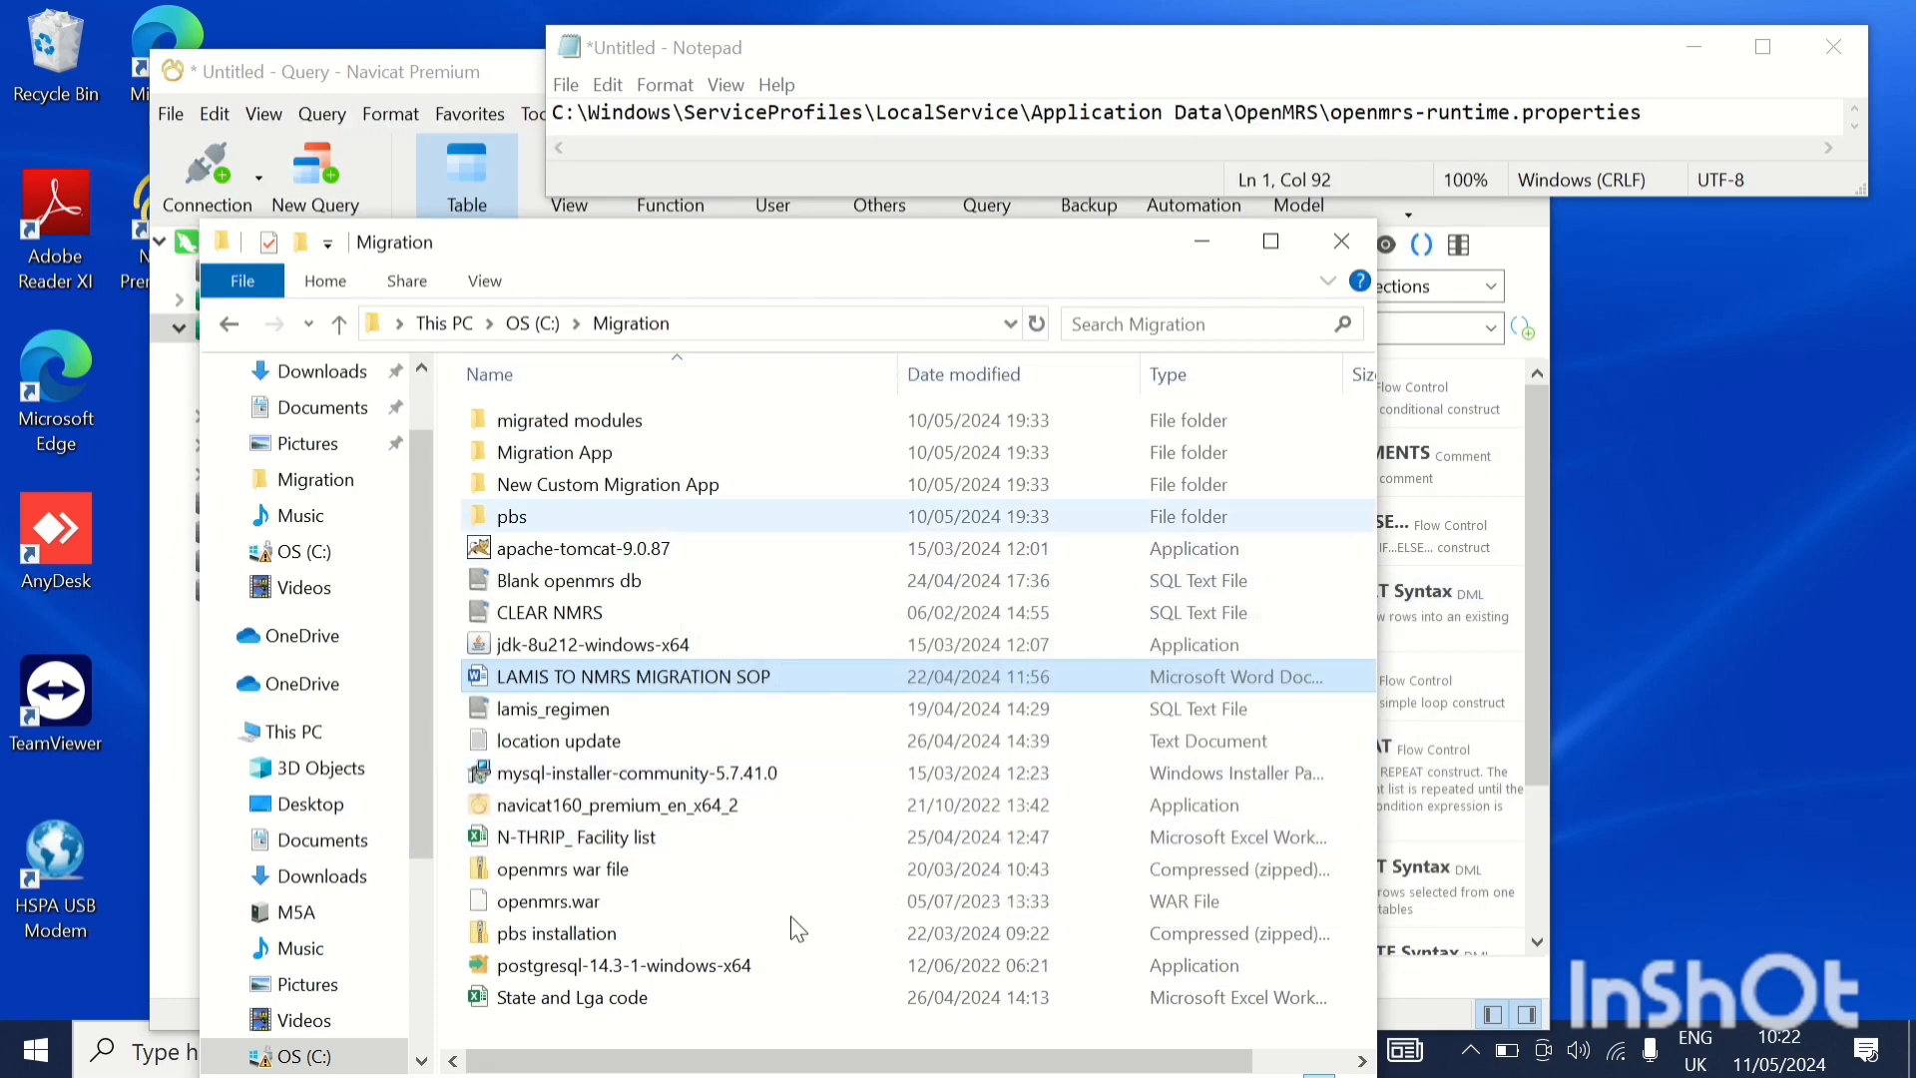
left_click(1198, 244)
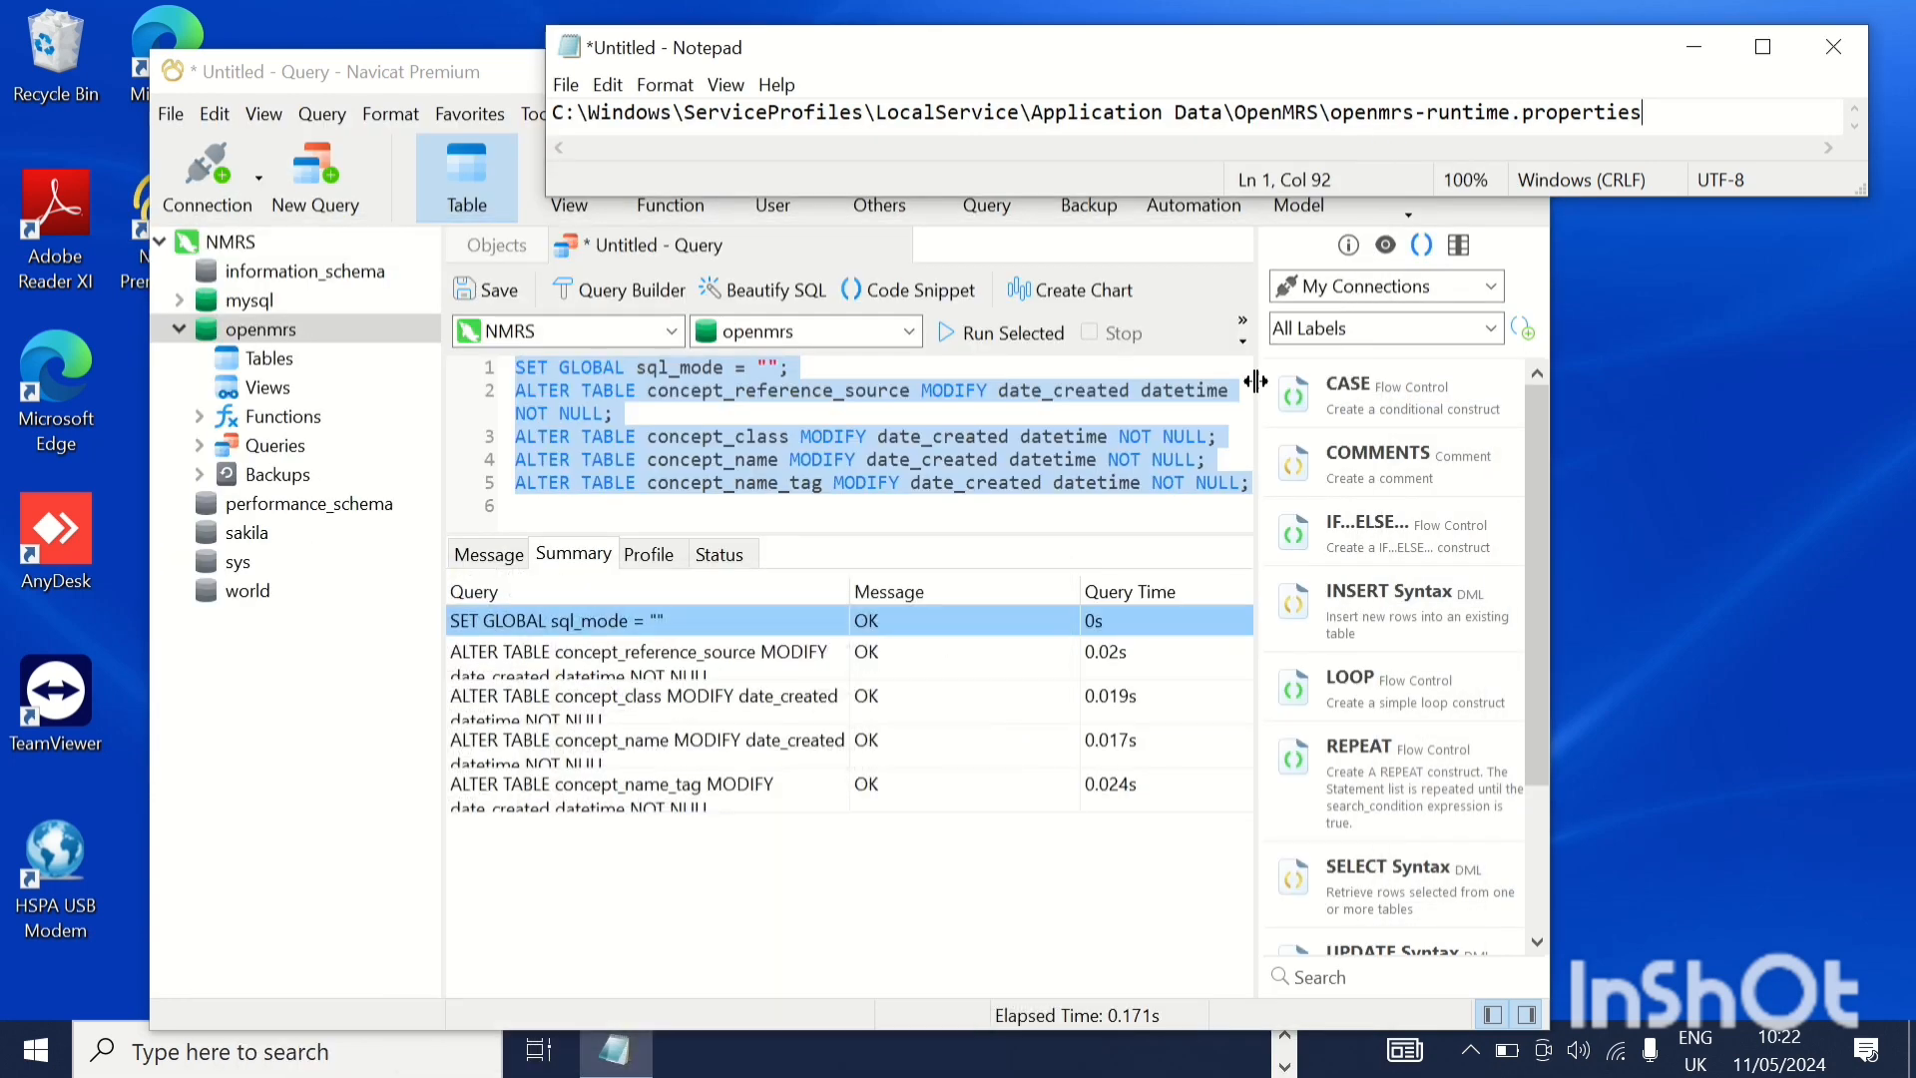
left_click(477, 82)
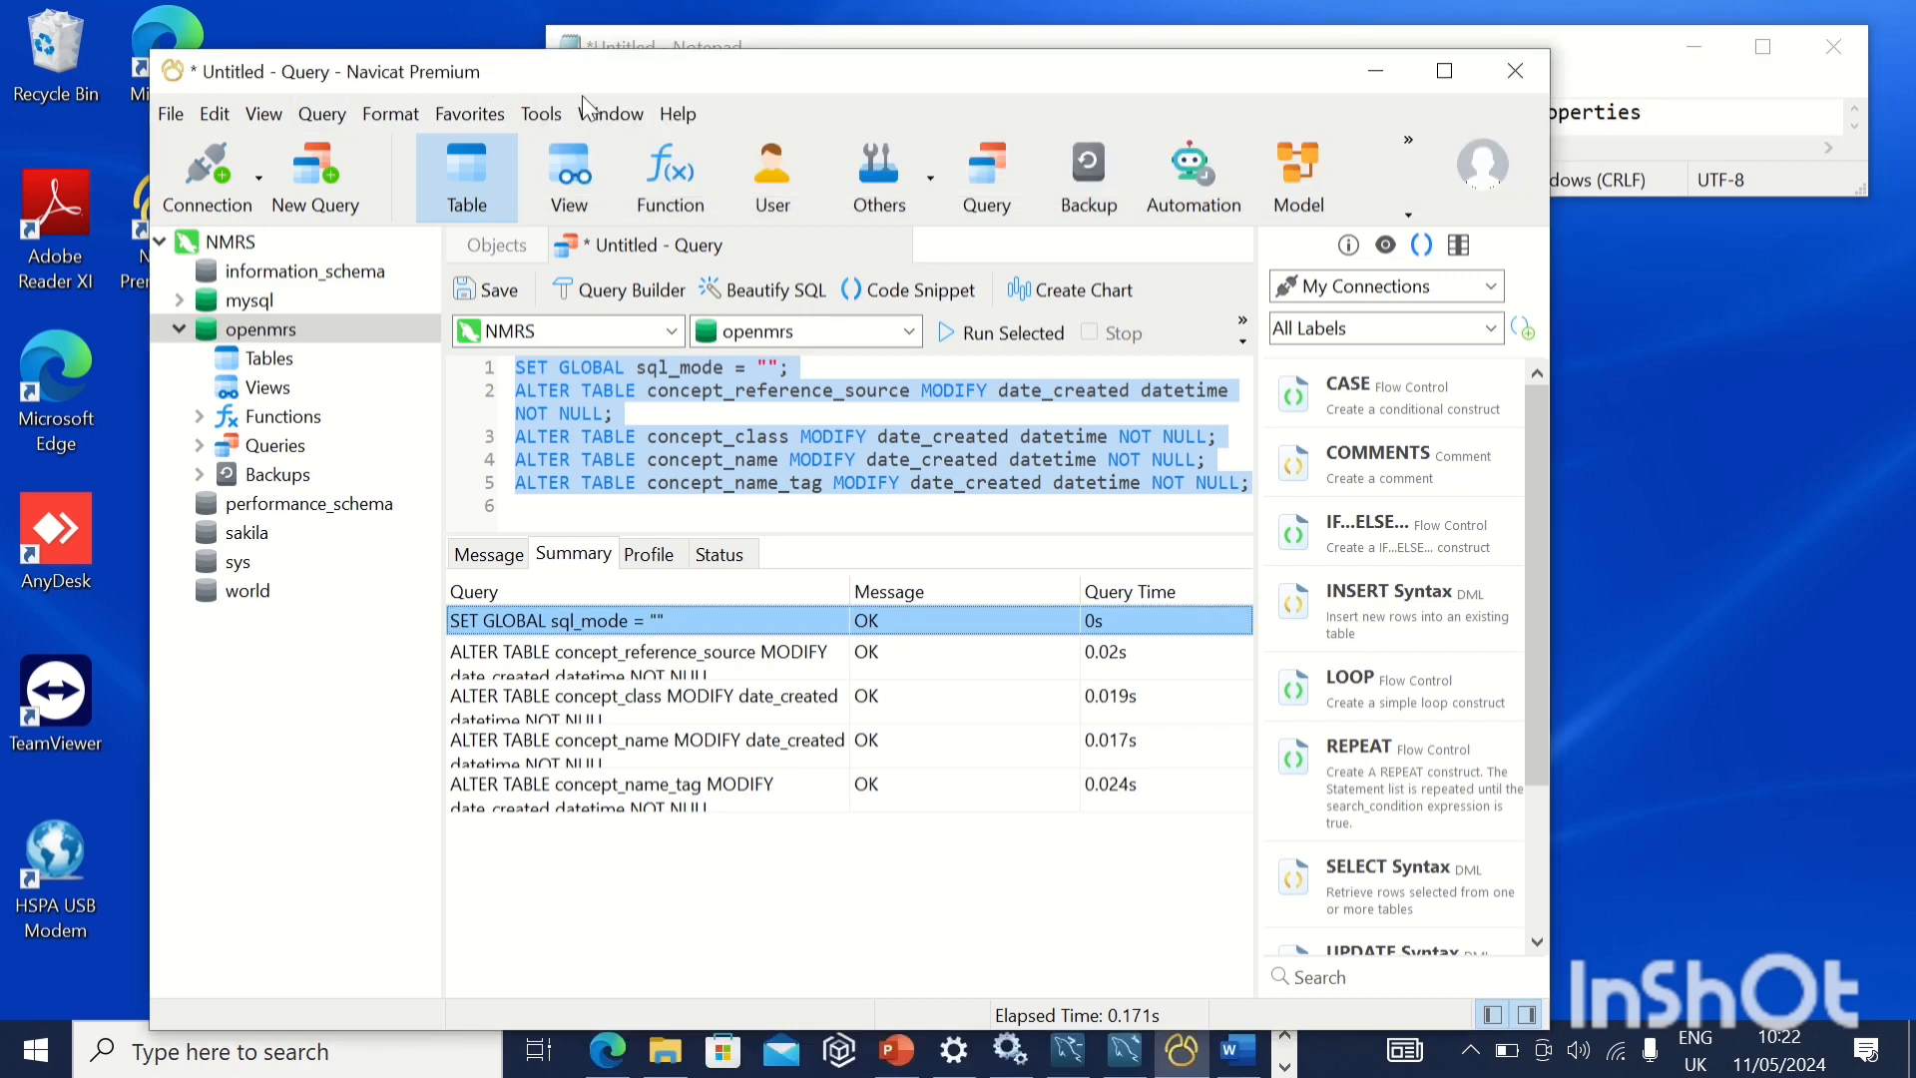
left_click(1381, 72)
Switch to Microsoft Edge and open a new tab beside the OpenMRS page
left_click(1287, 1066)
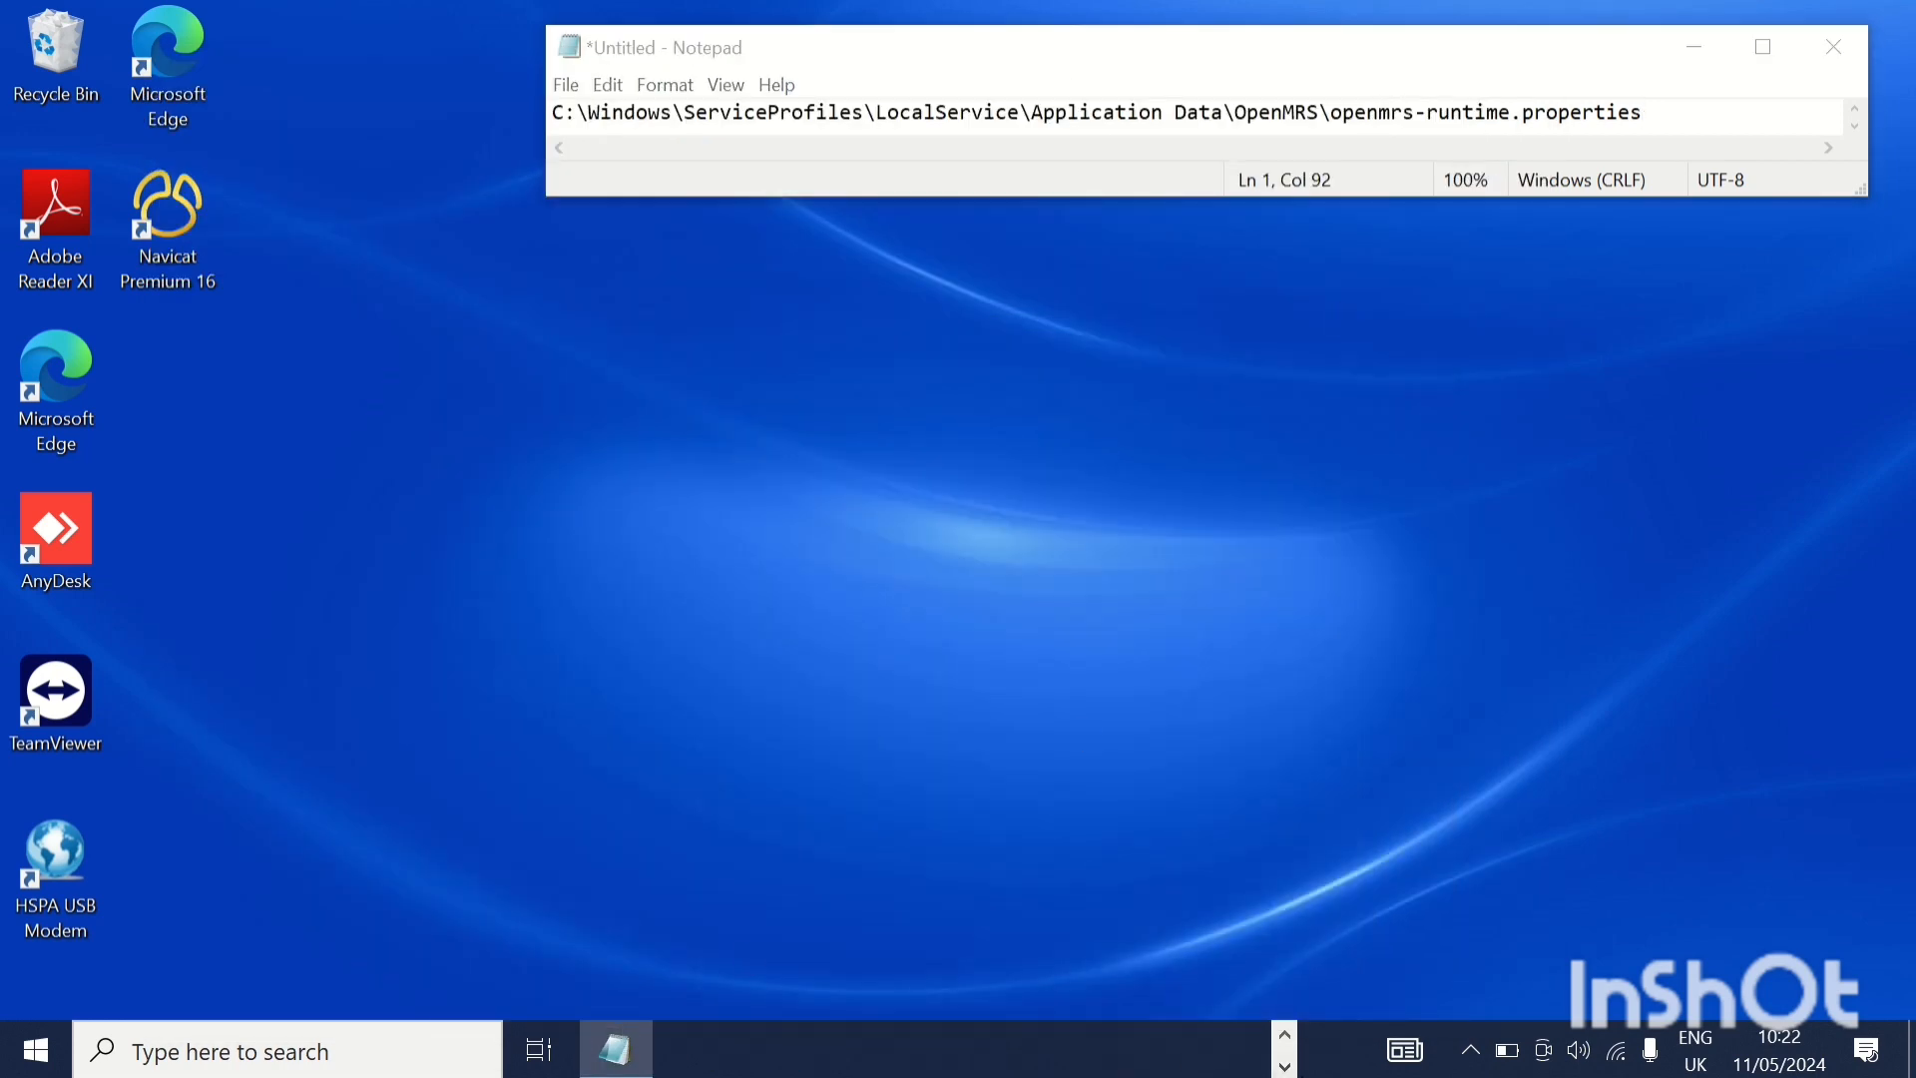
left_click(1285, 1037)
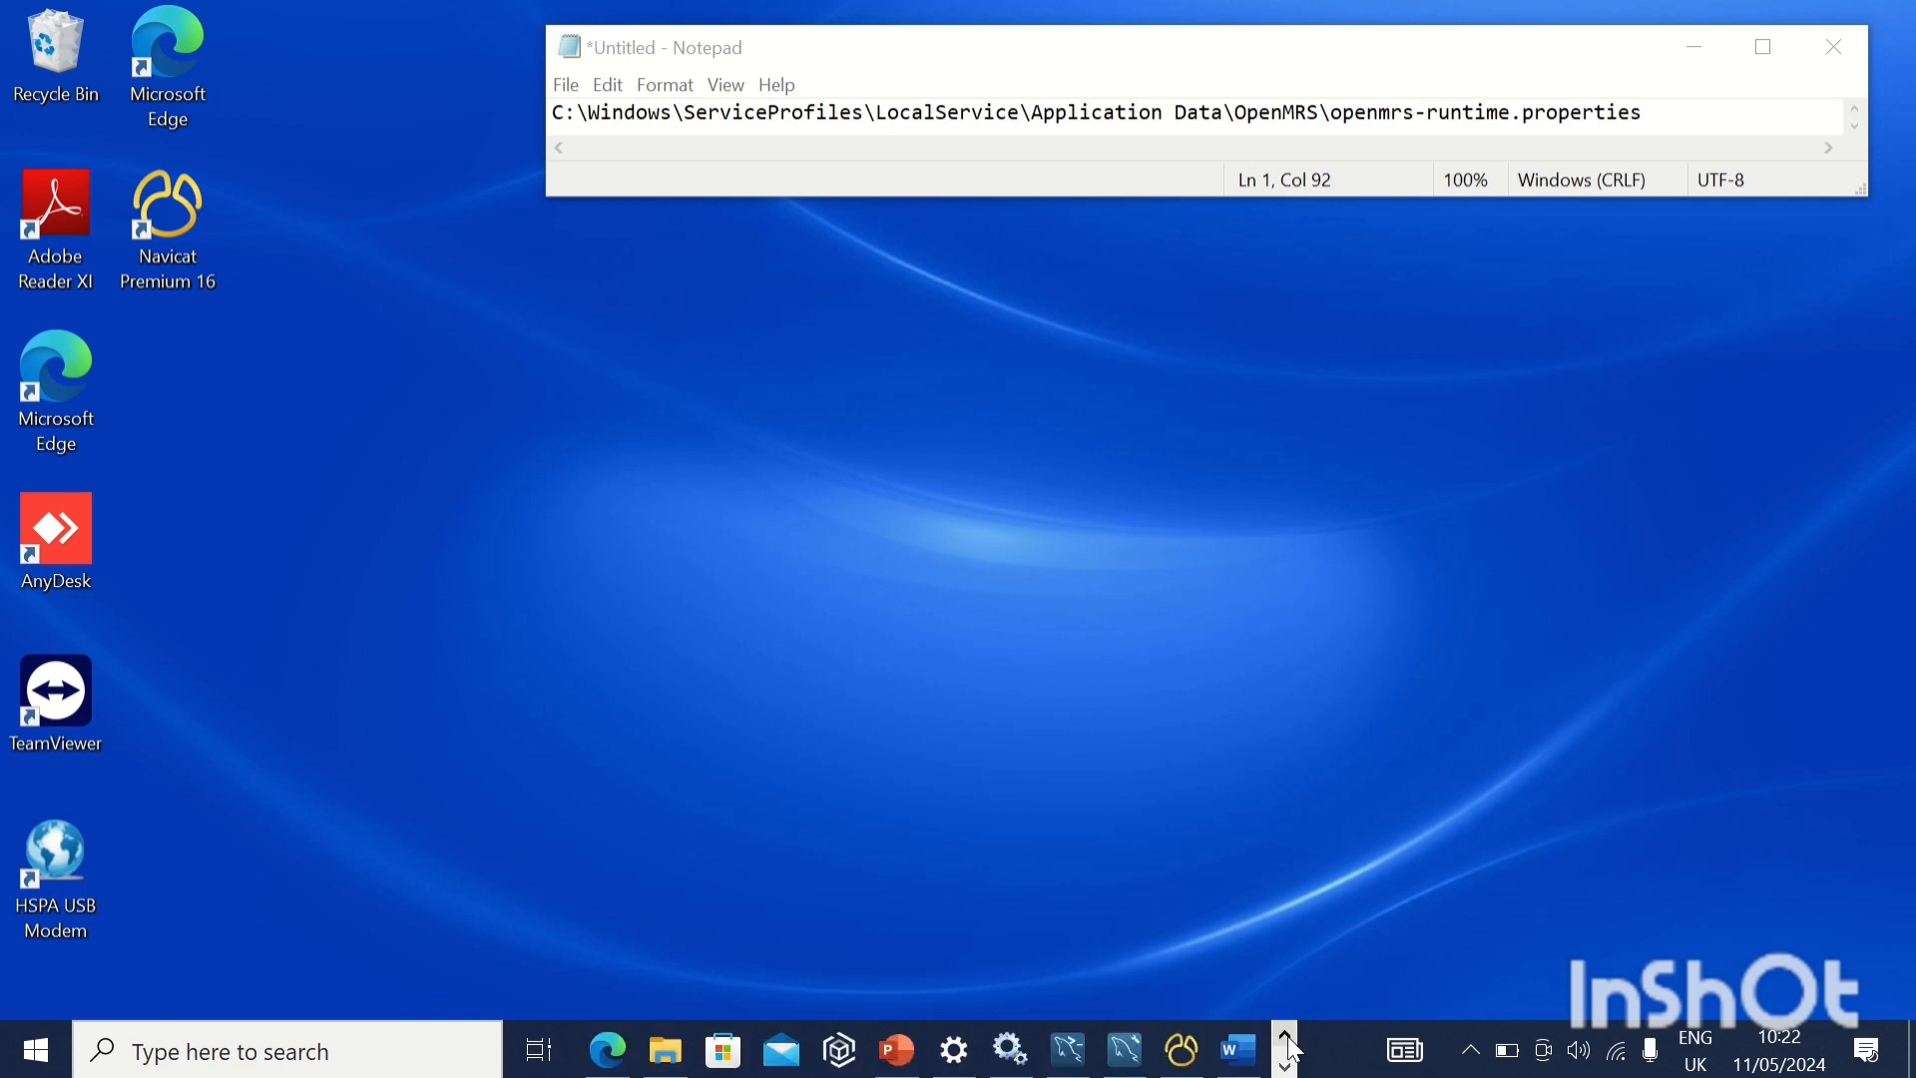
left_click(608, 1050)
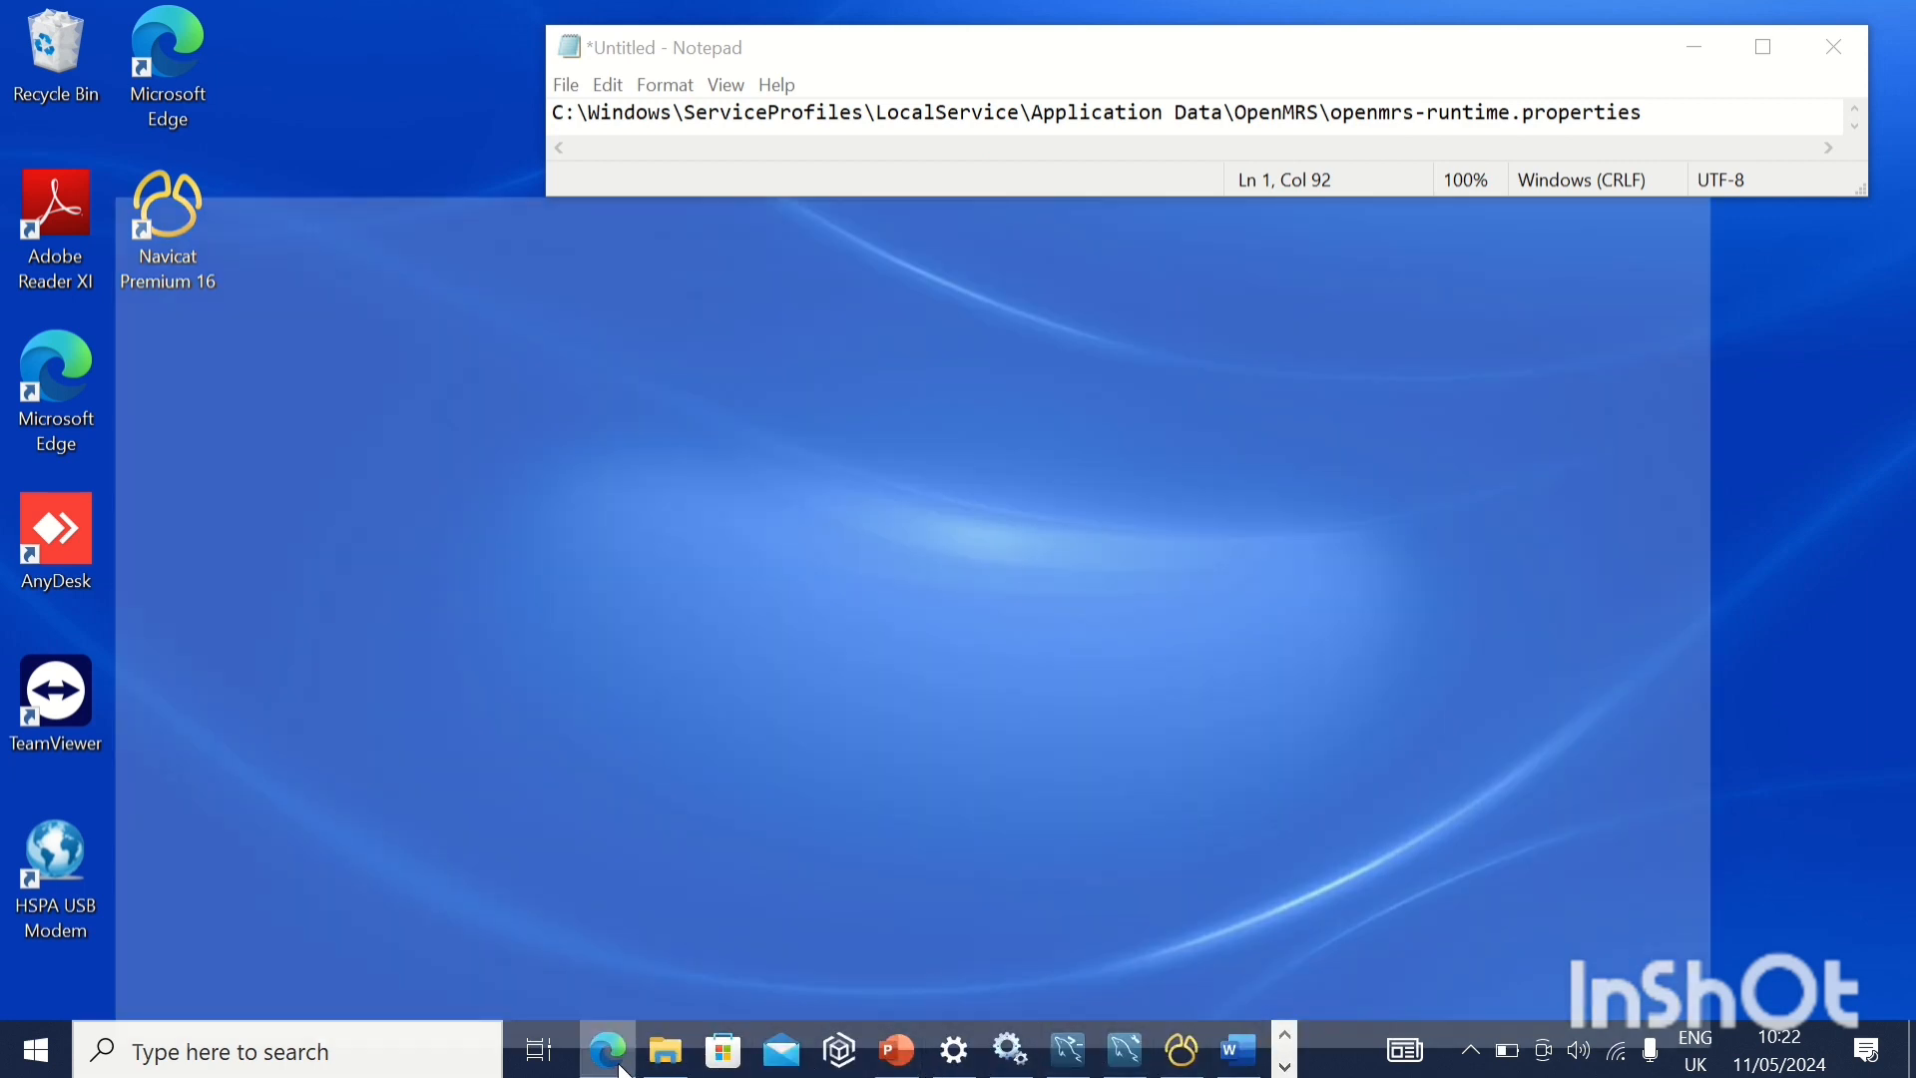
left_click(523, 28)
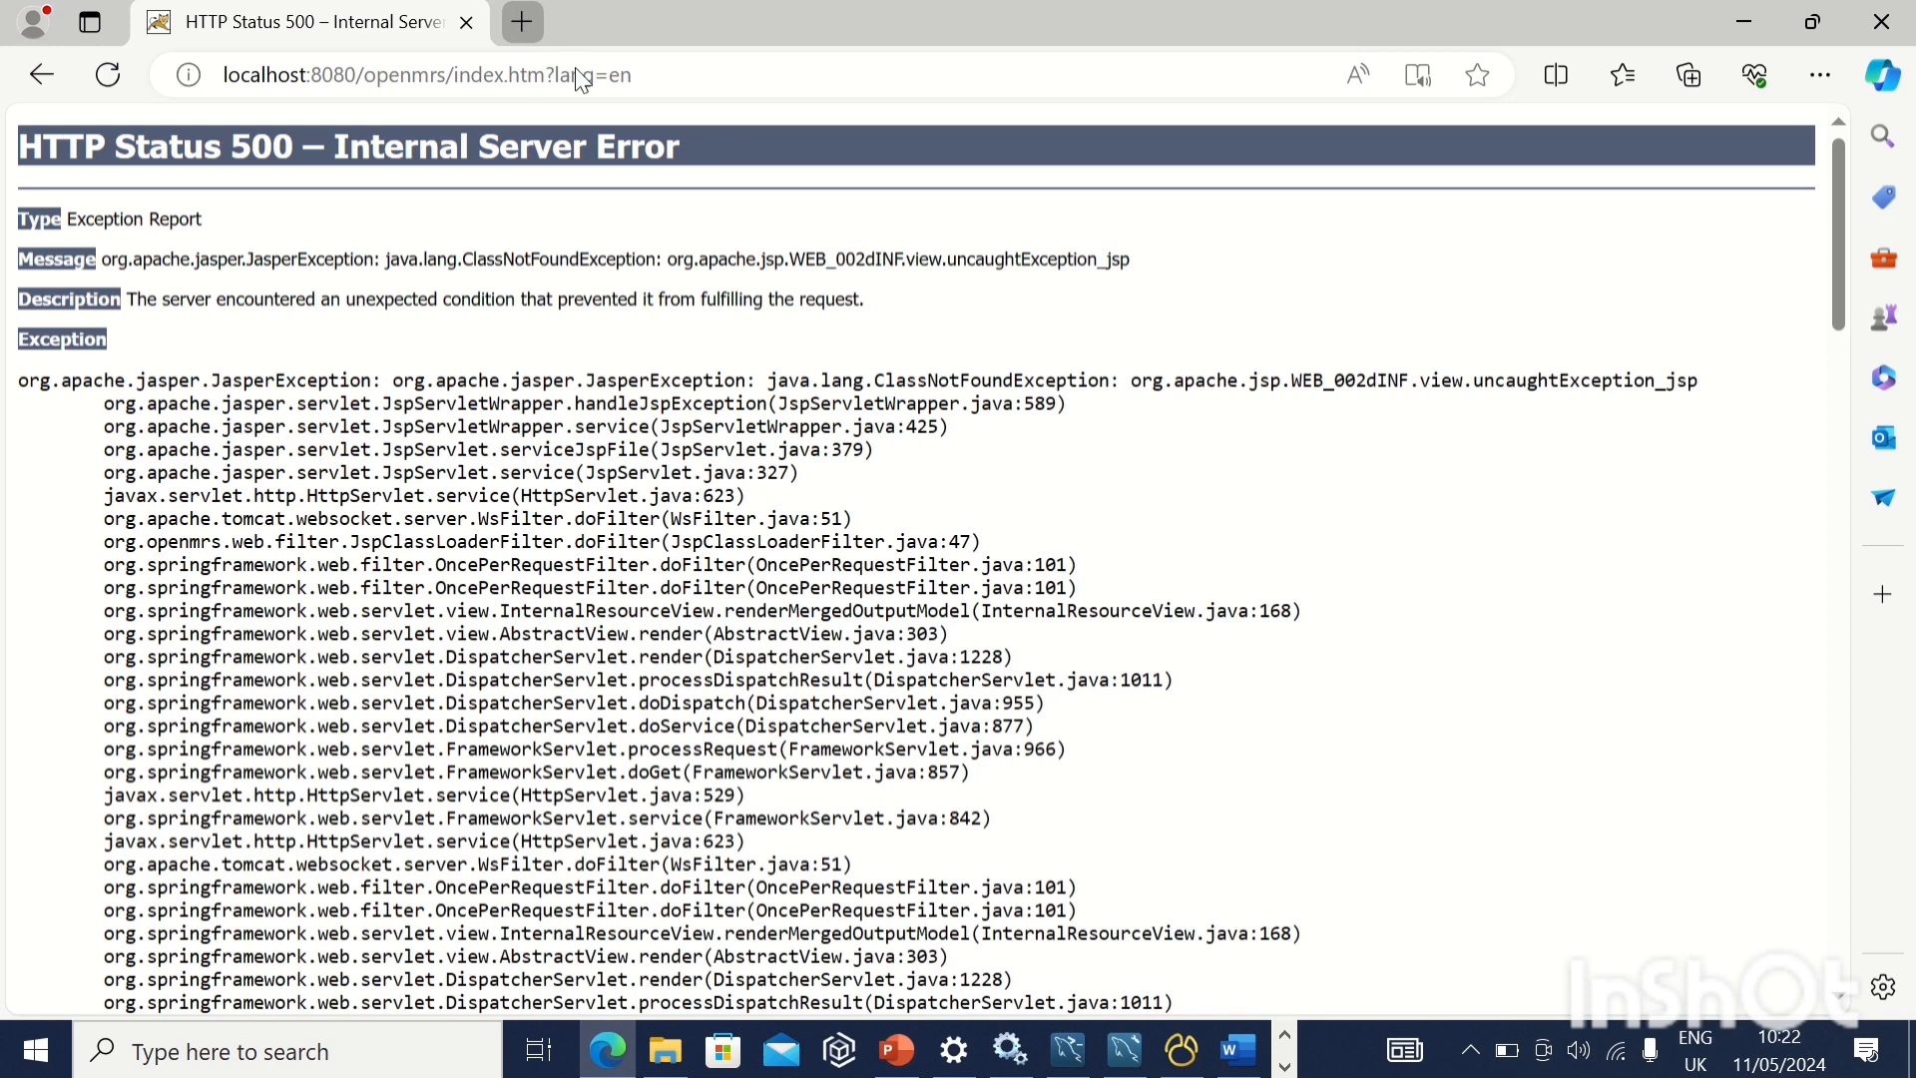
Load localhost:8080/openmrs/ in the new tab and dismiss the Edge mobile app offer
type("loca")
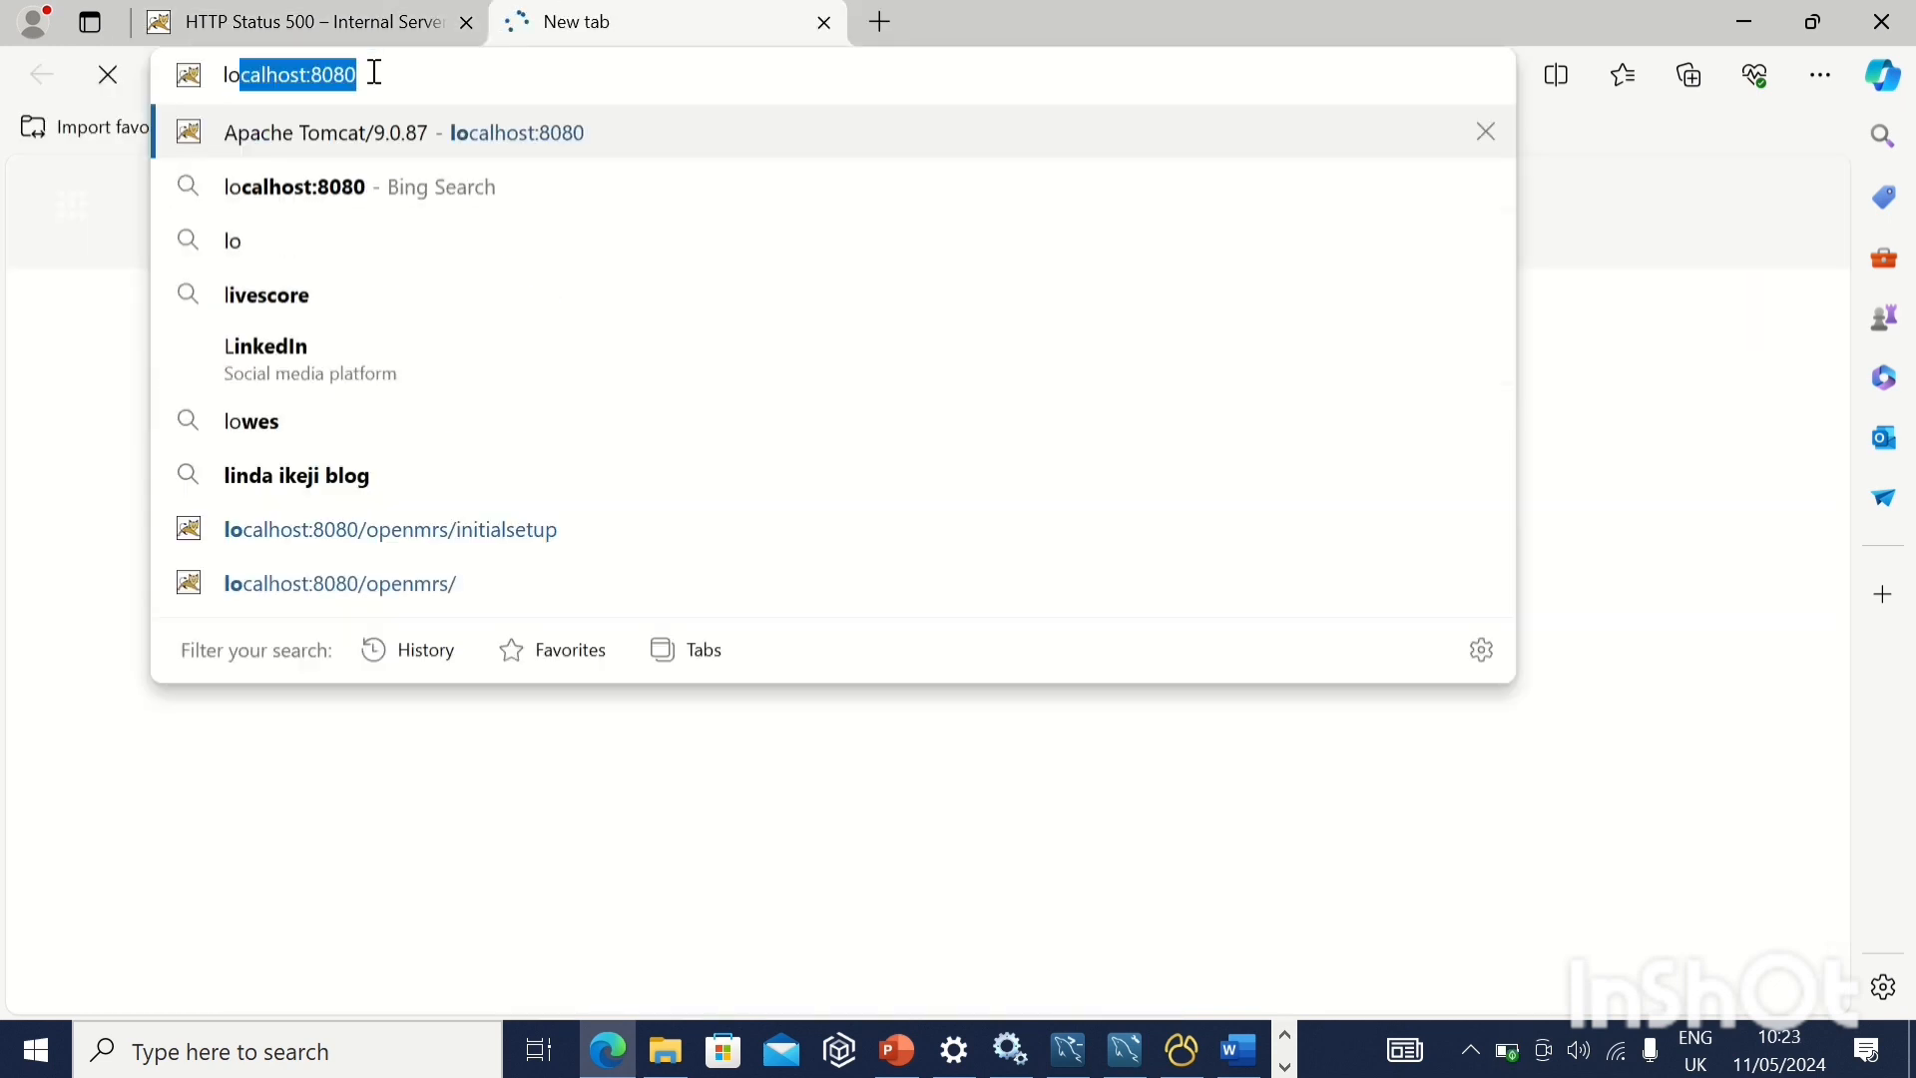
key("Right")
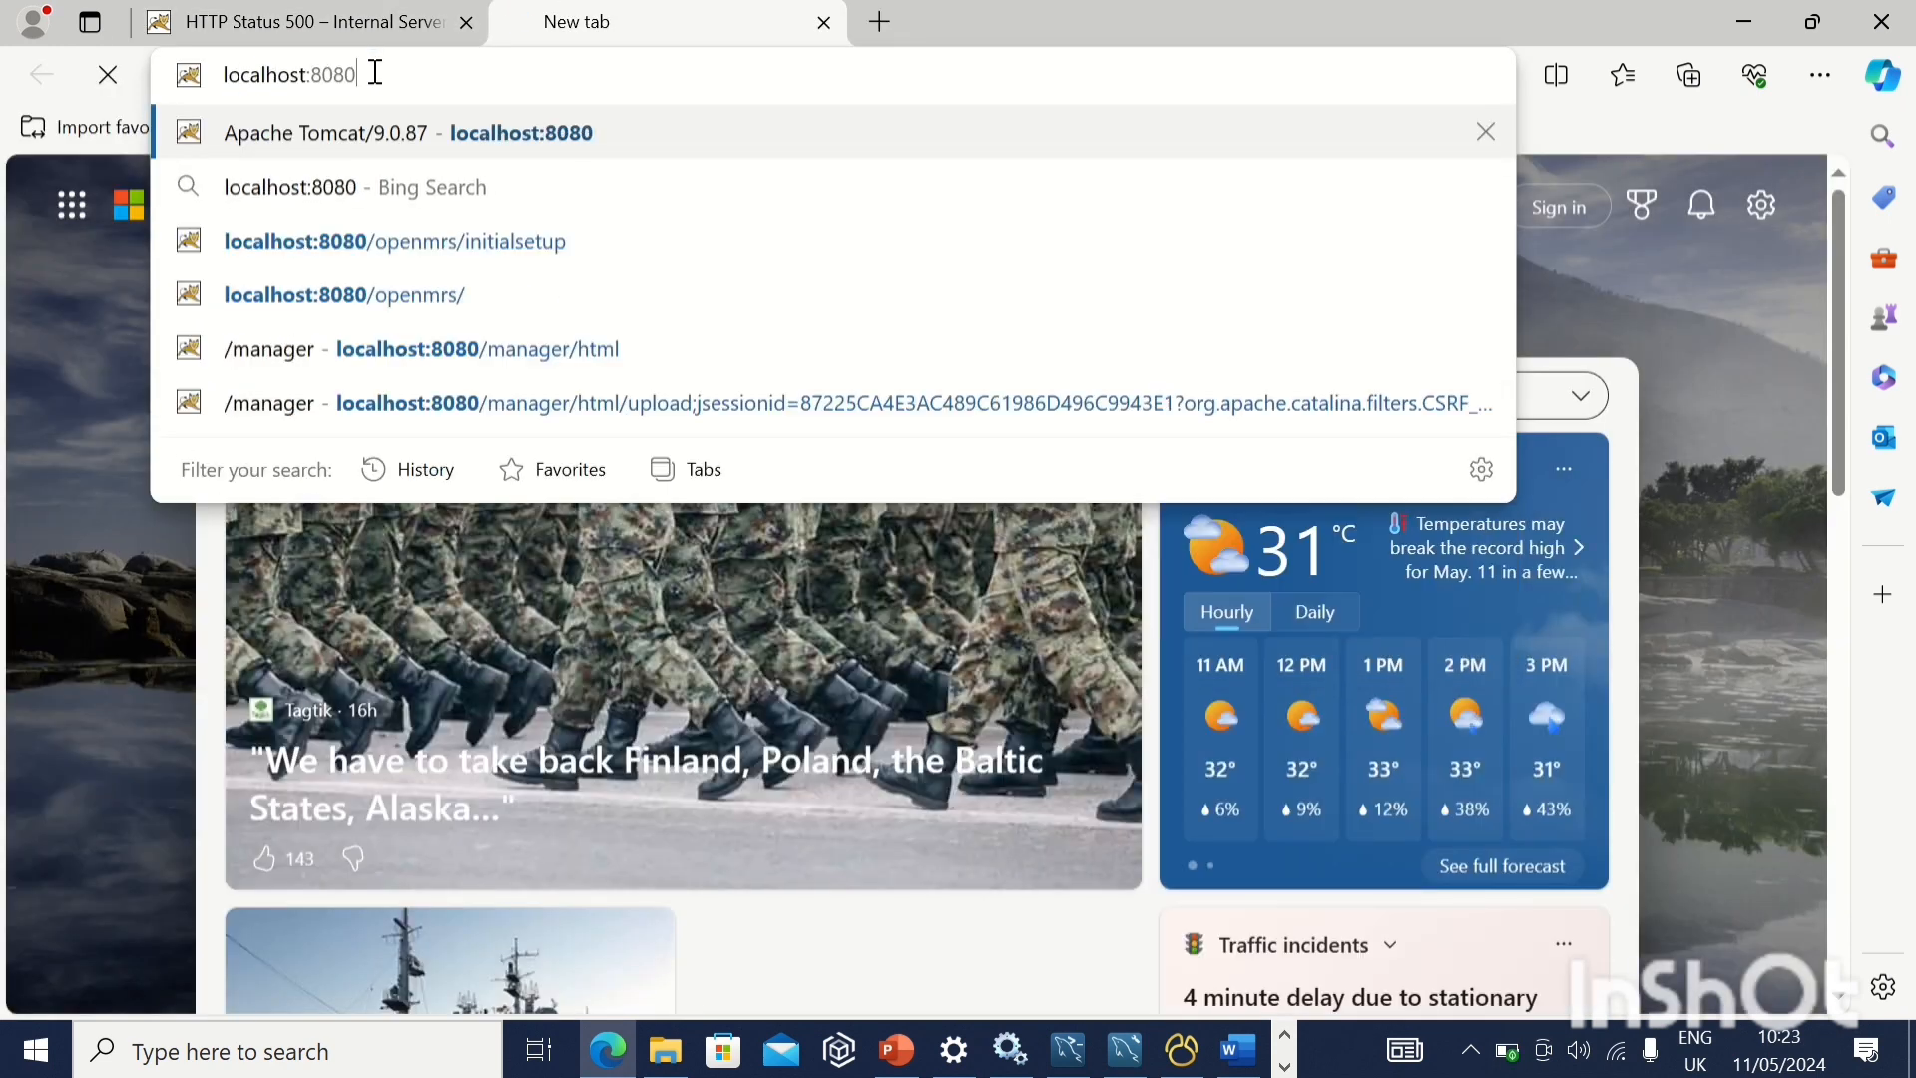
type("/")
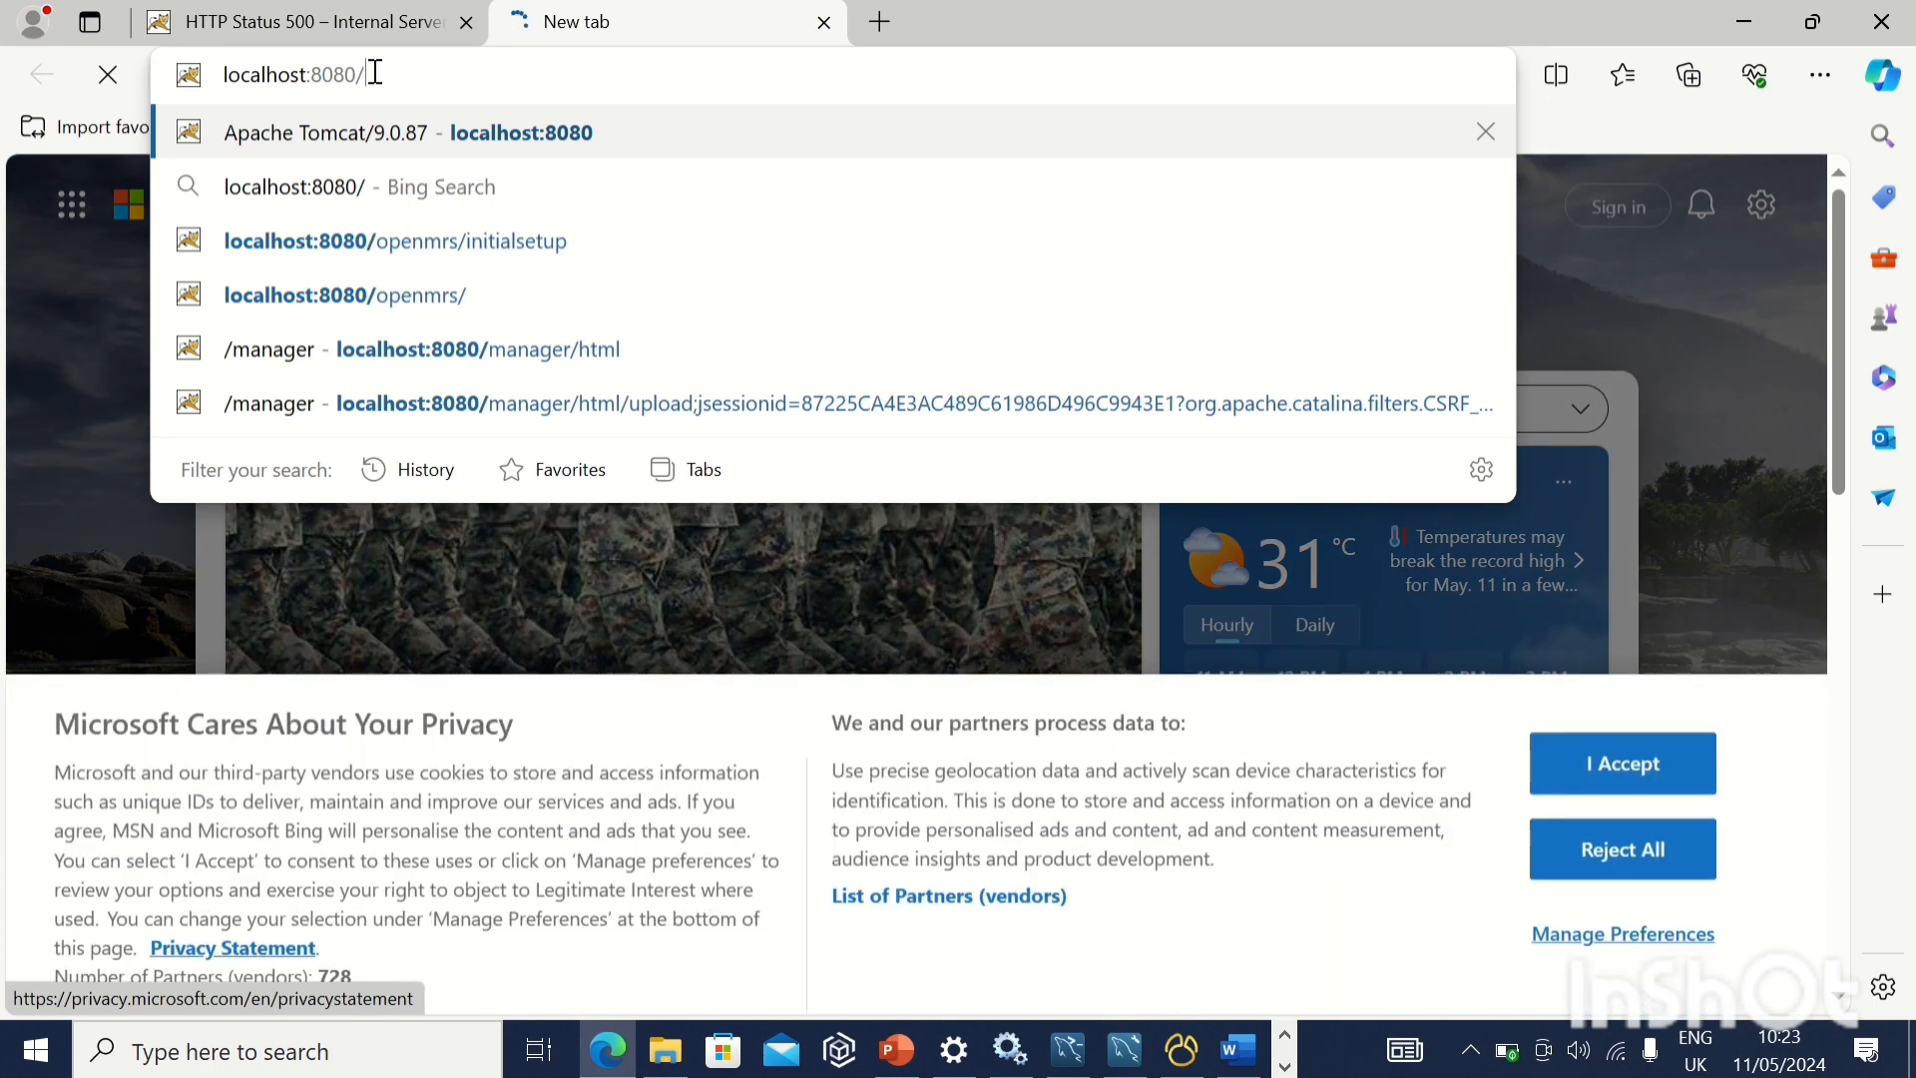
type("ope")
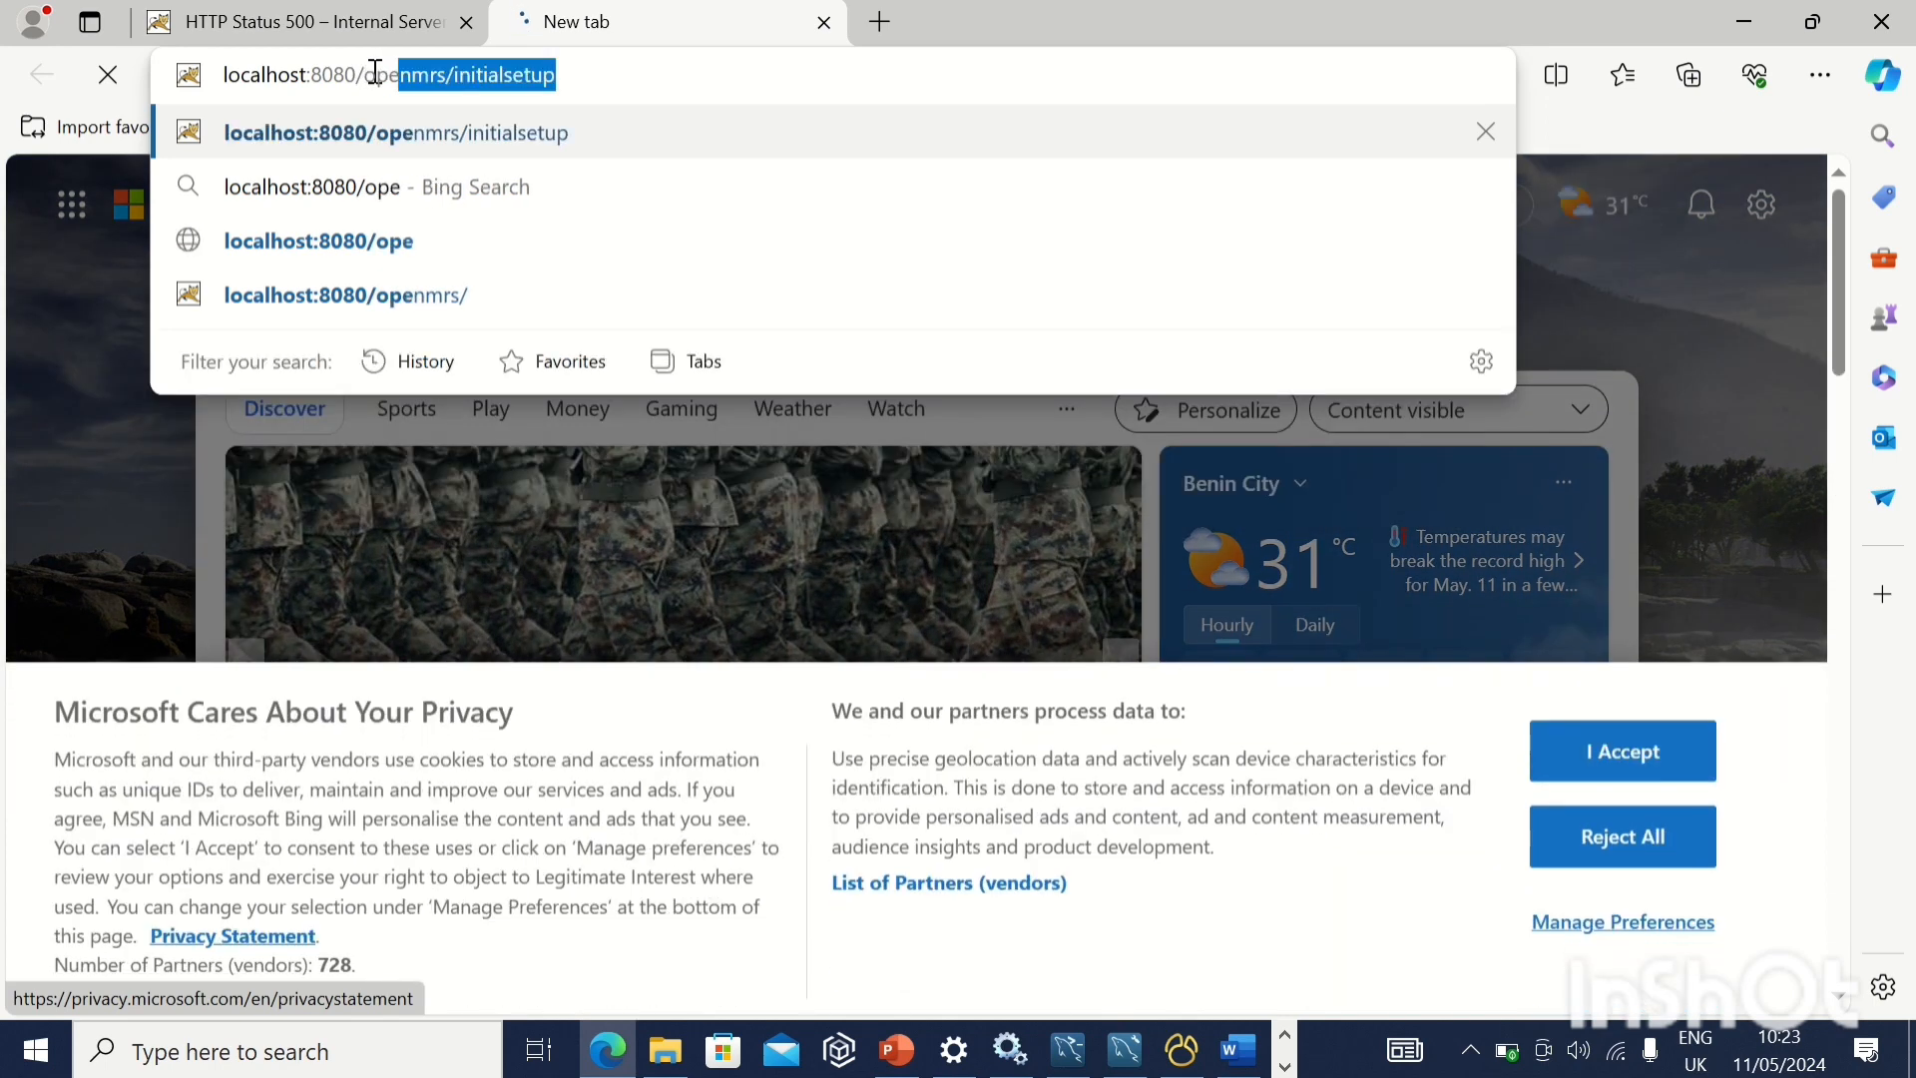
type("nmrs")
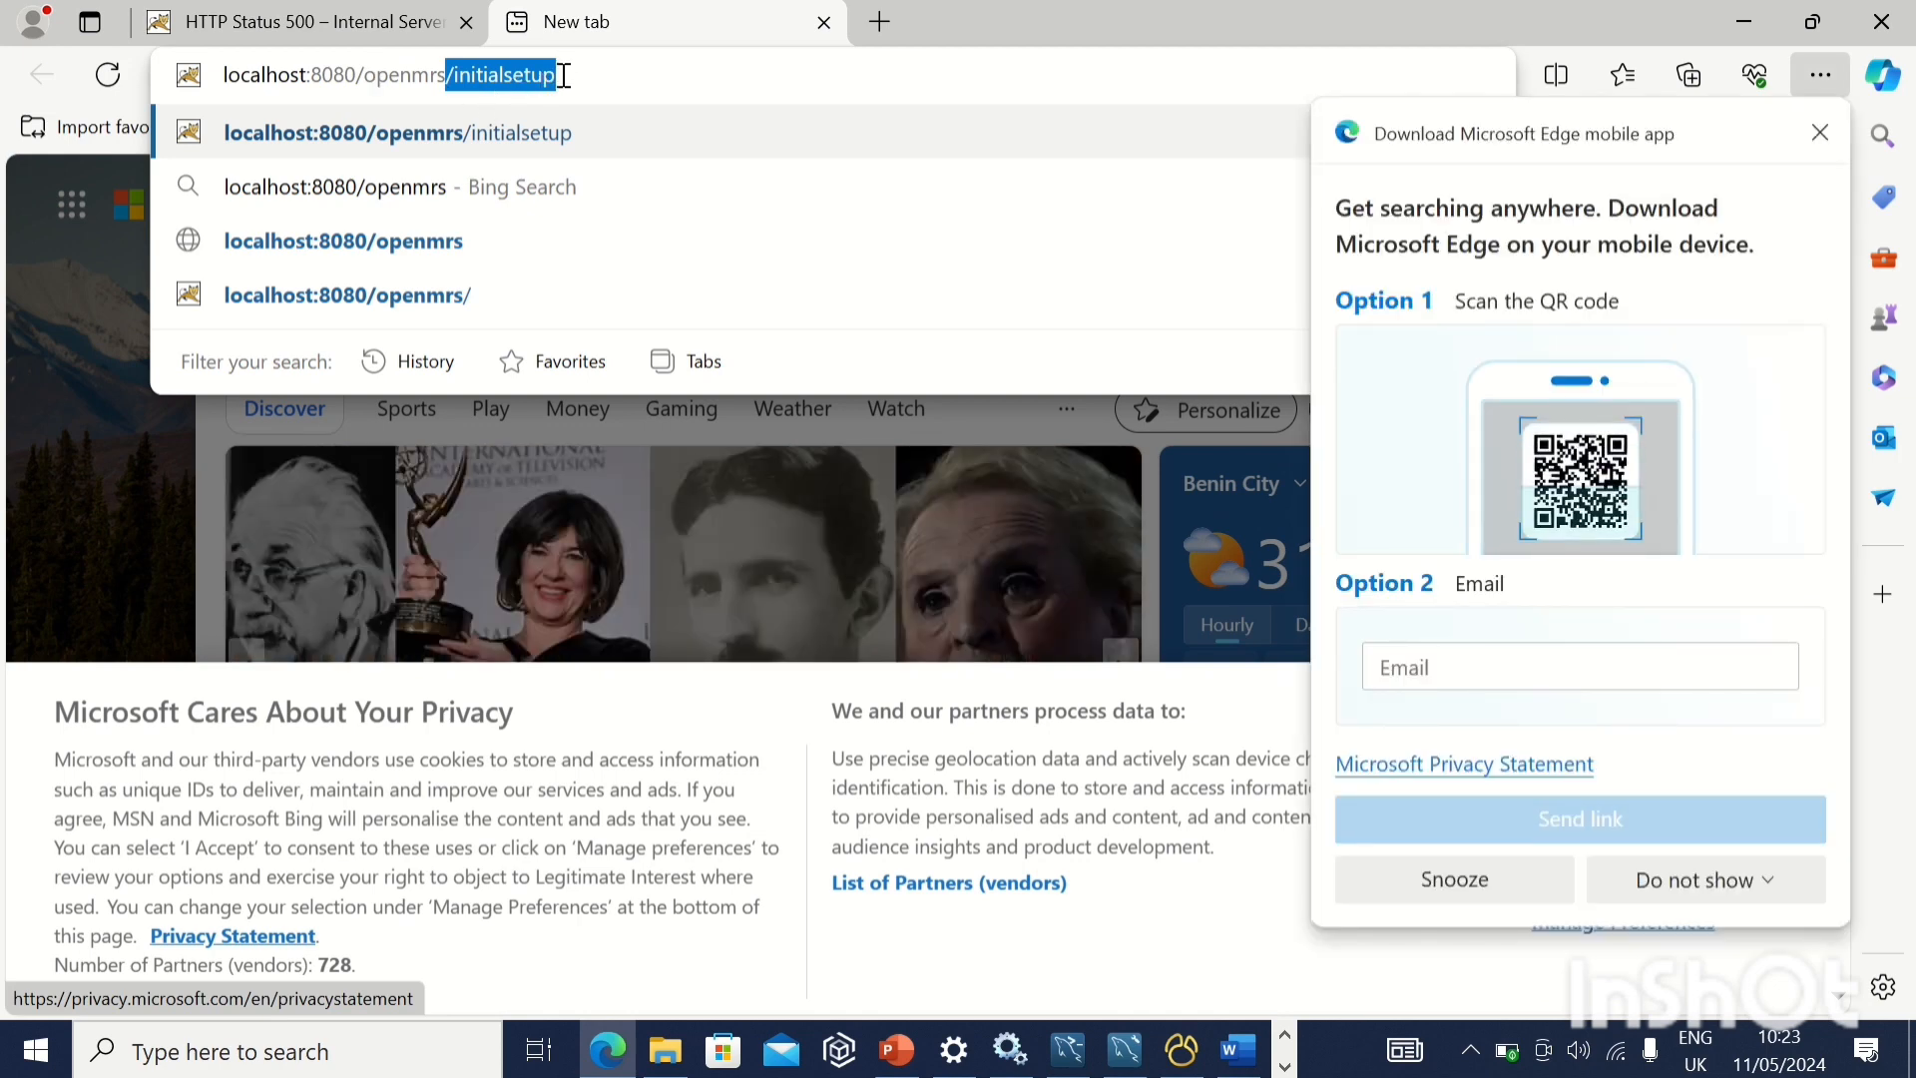
key("Right")
key("BackSpace")
key("BackSpace")
key("BackSpace")
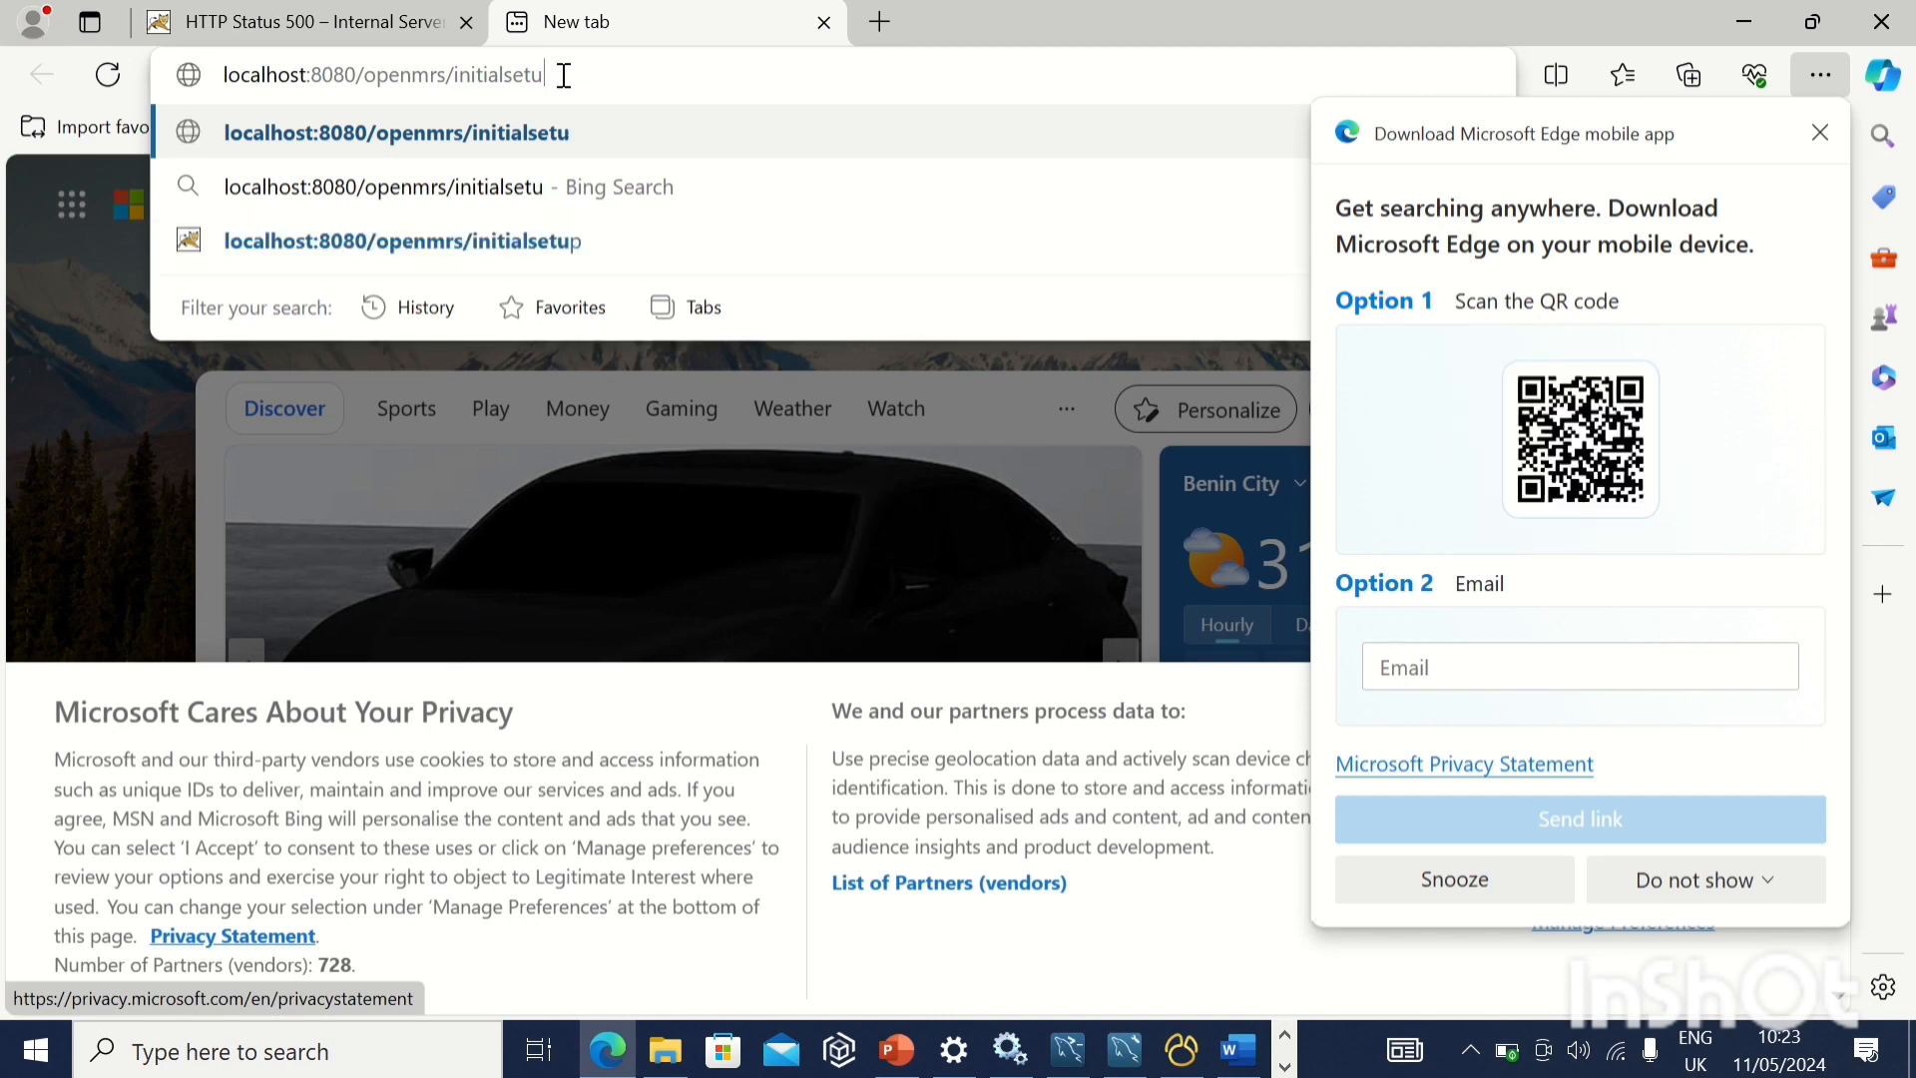
key("BackSpace")
key("BackSpace")
key("BackSpace")
key("BackSpace")
key("BackSpace")
key("BackSpace")
key("BackSpace")
key("BackSpace")
key("BackSpace")
key("BackSpace")
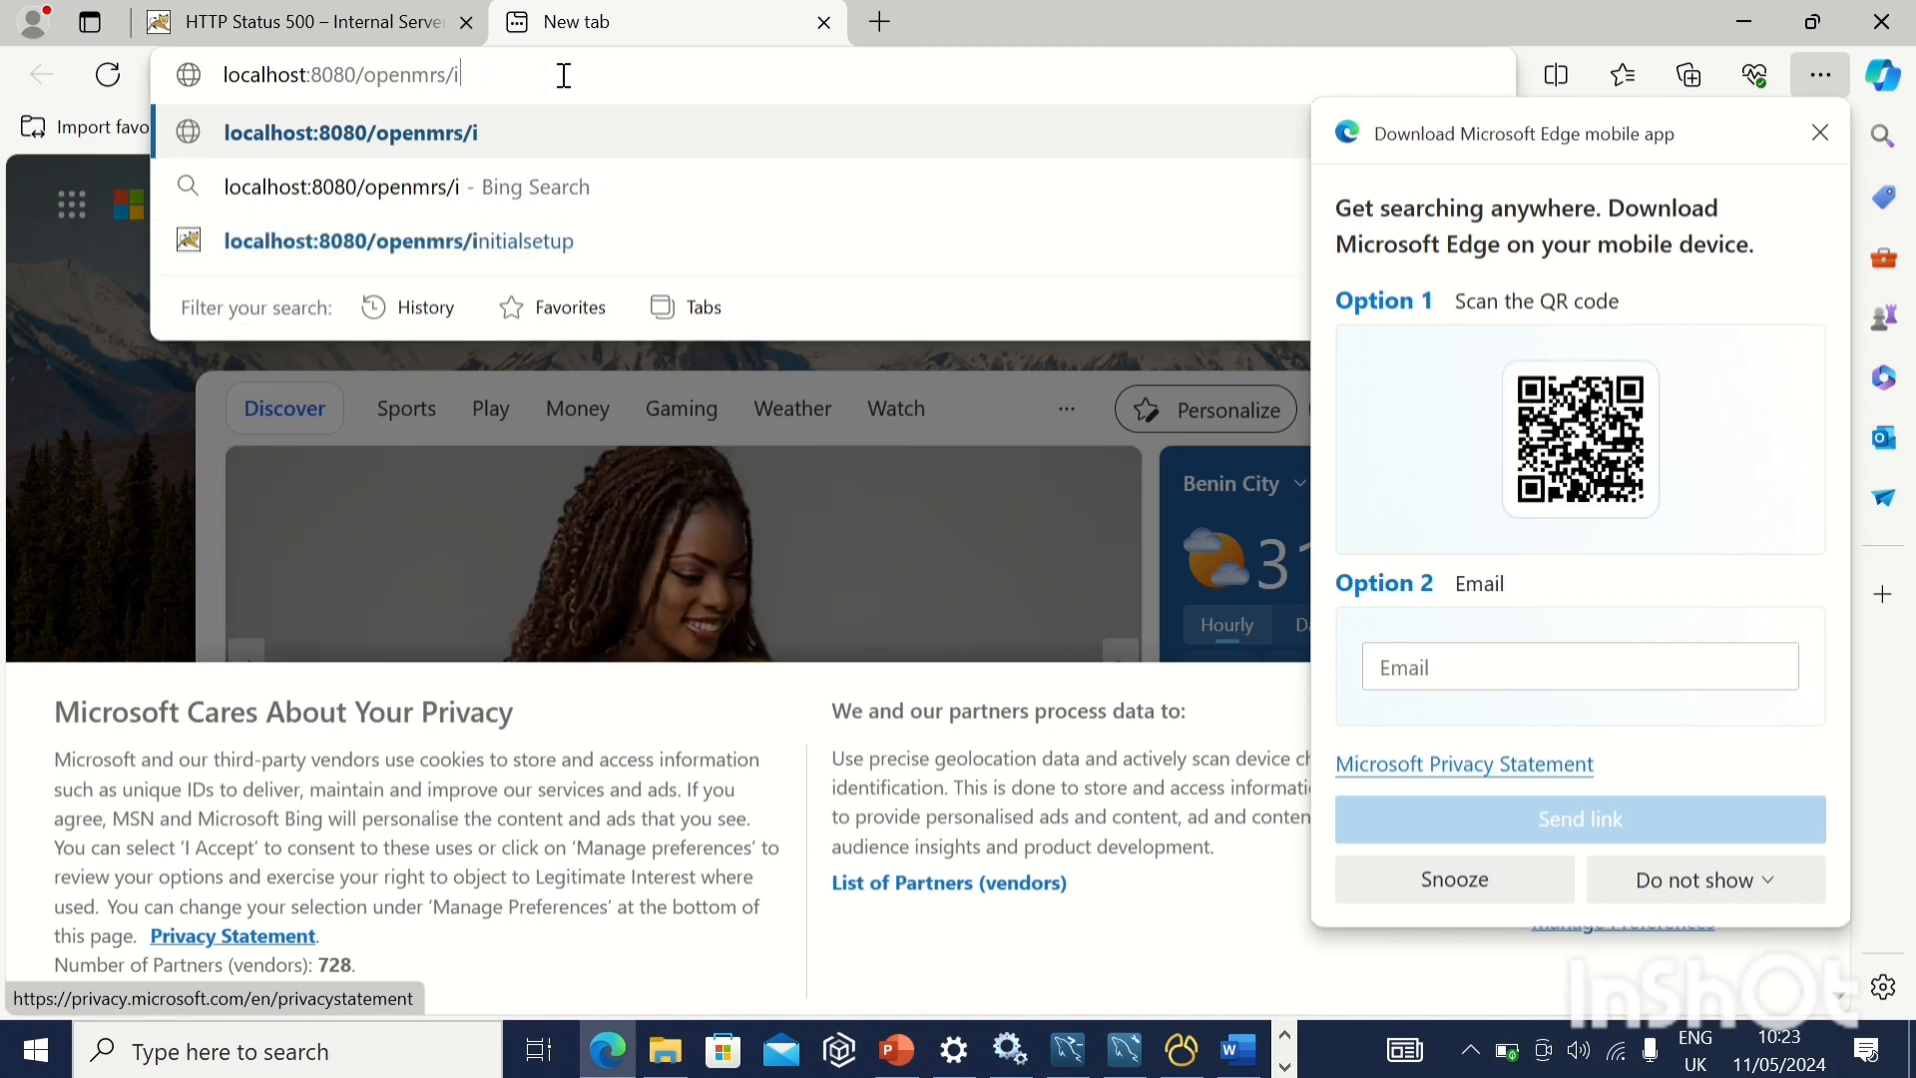
key("Return")
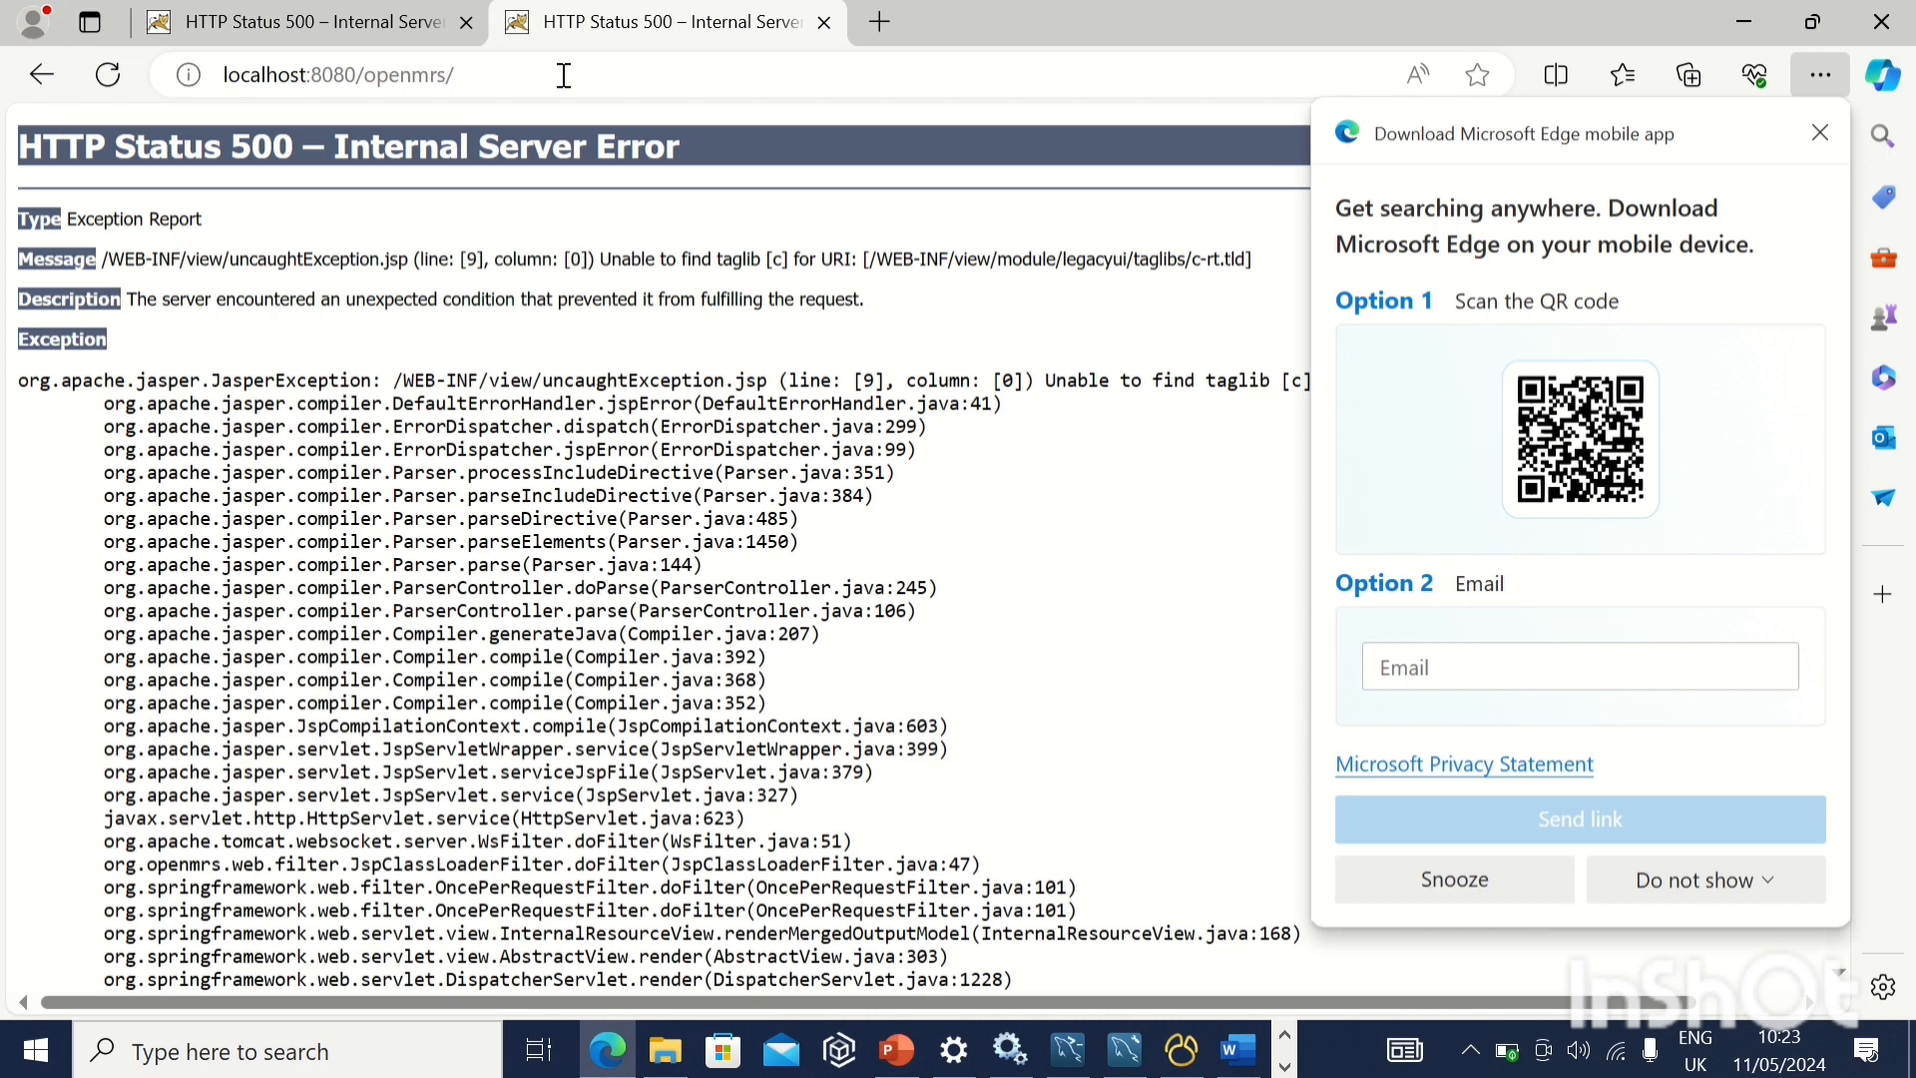
left_click(1820, 133)
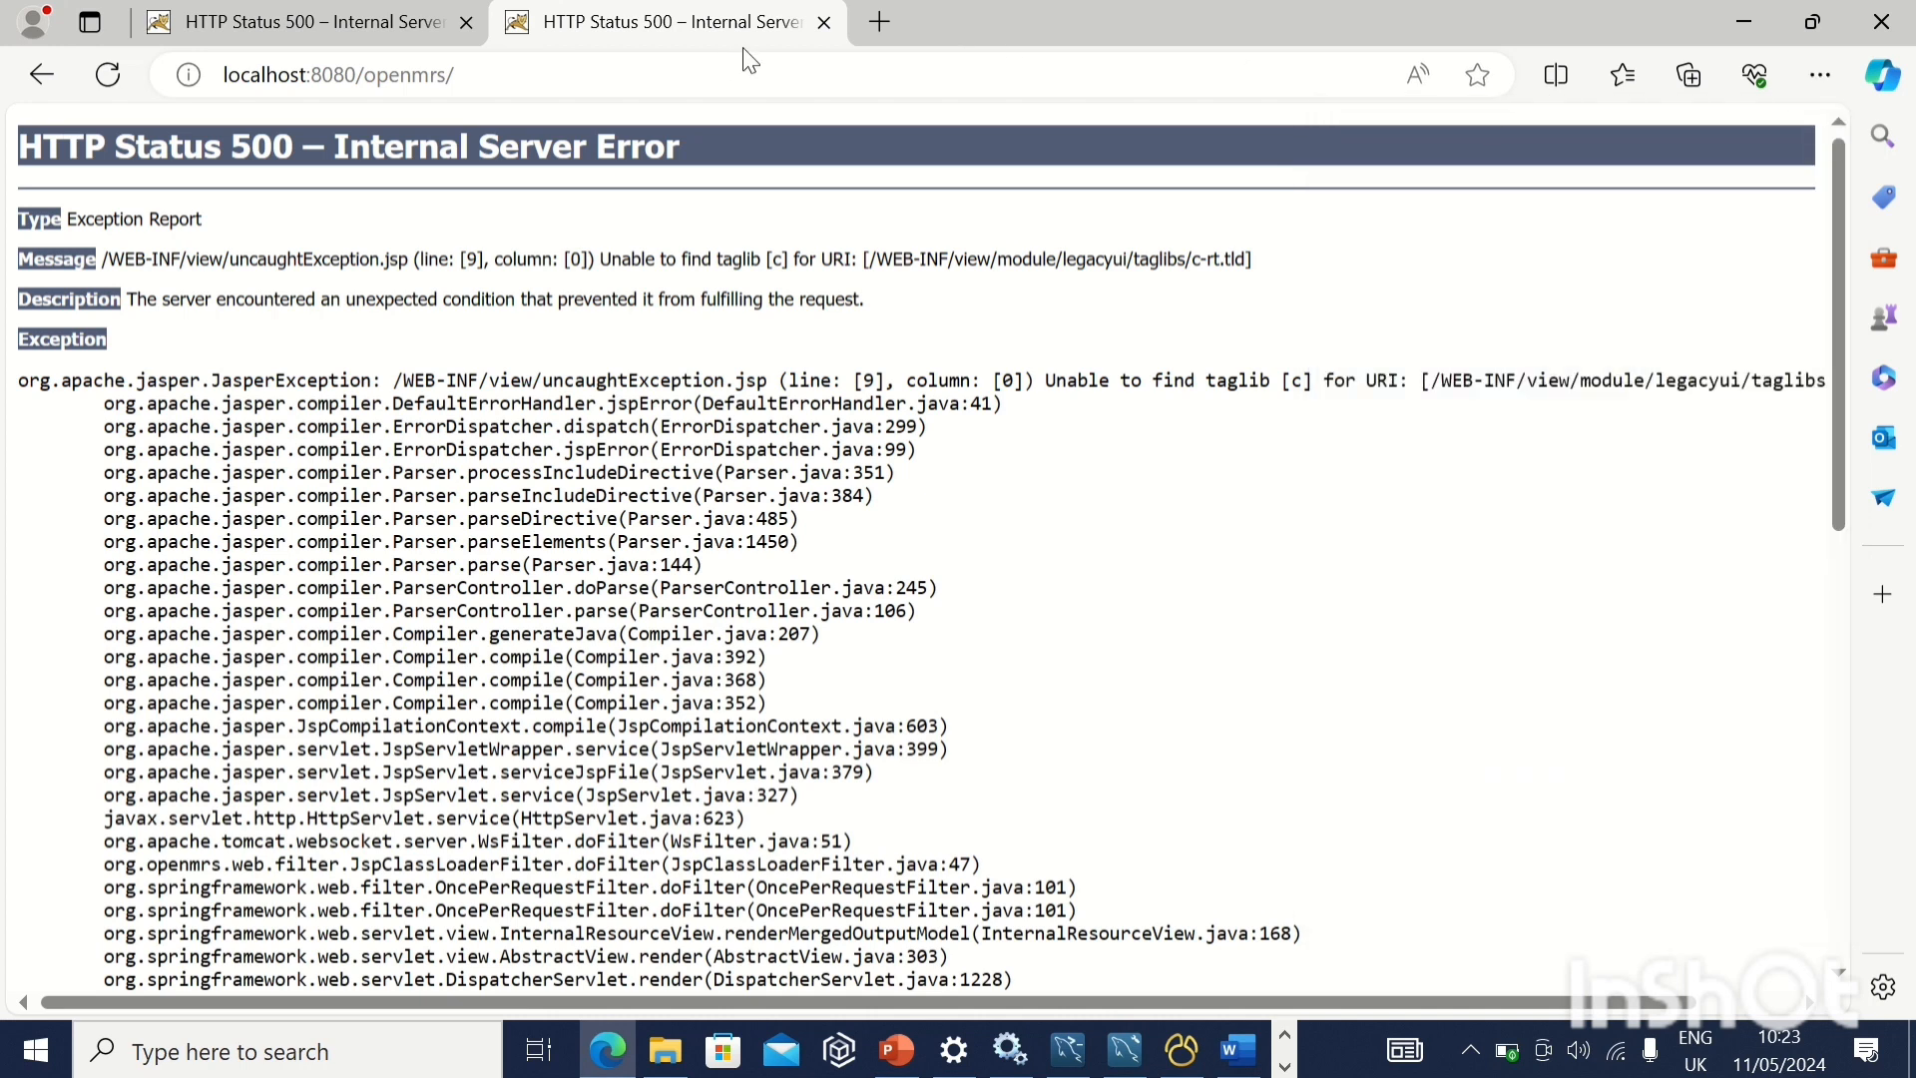
Review the SOP's Step 7 on restarting the system and entering the localhost address
mouse_move(849, 12)
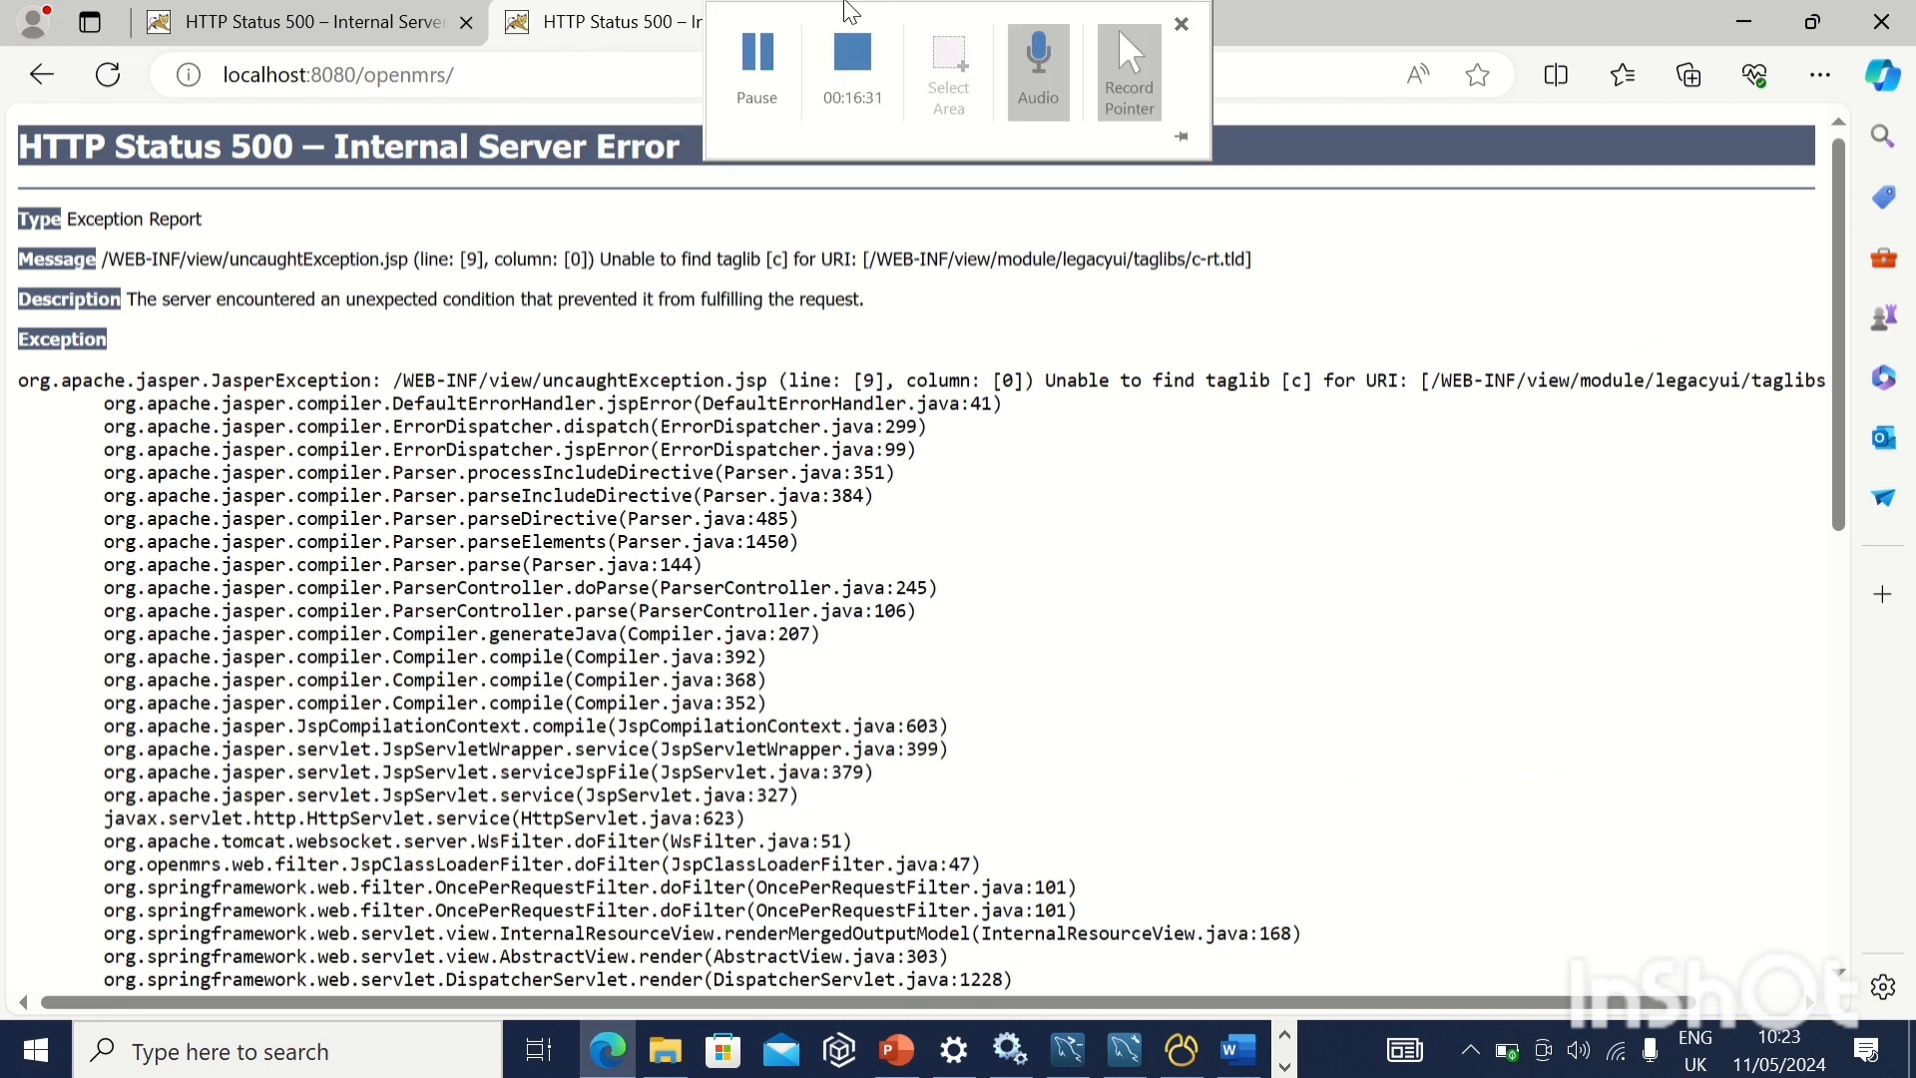
left_click(778, 118)
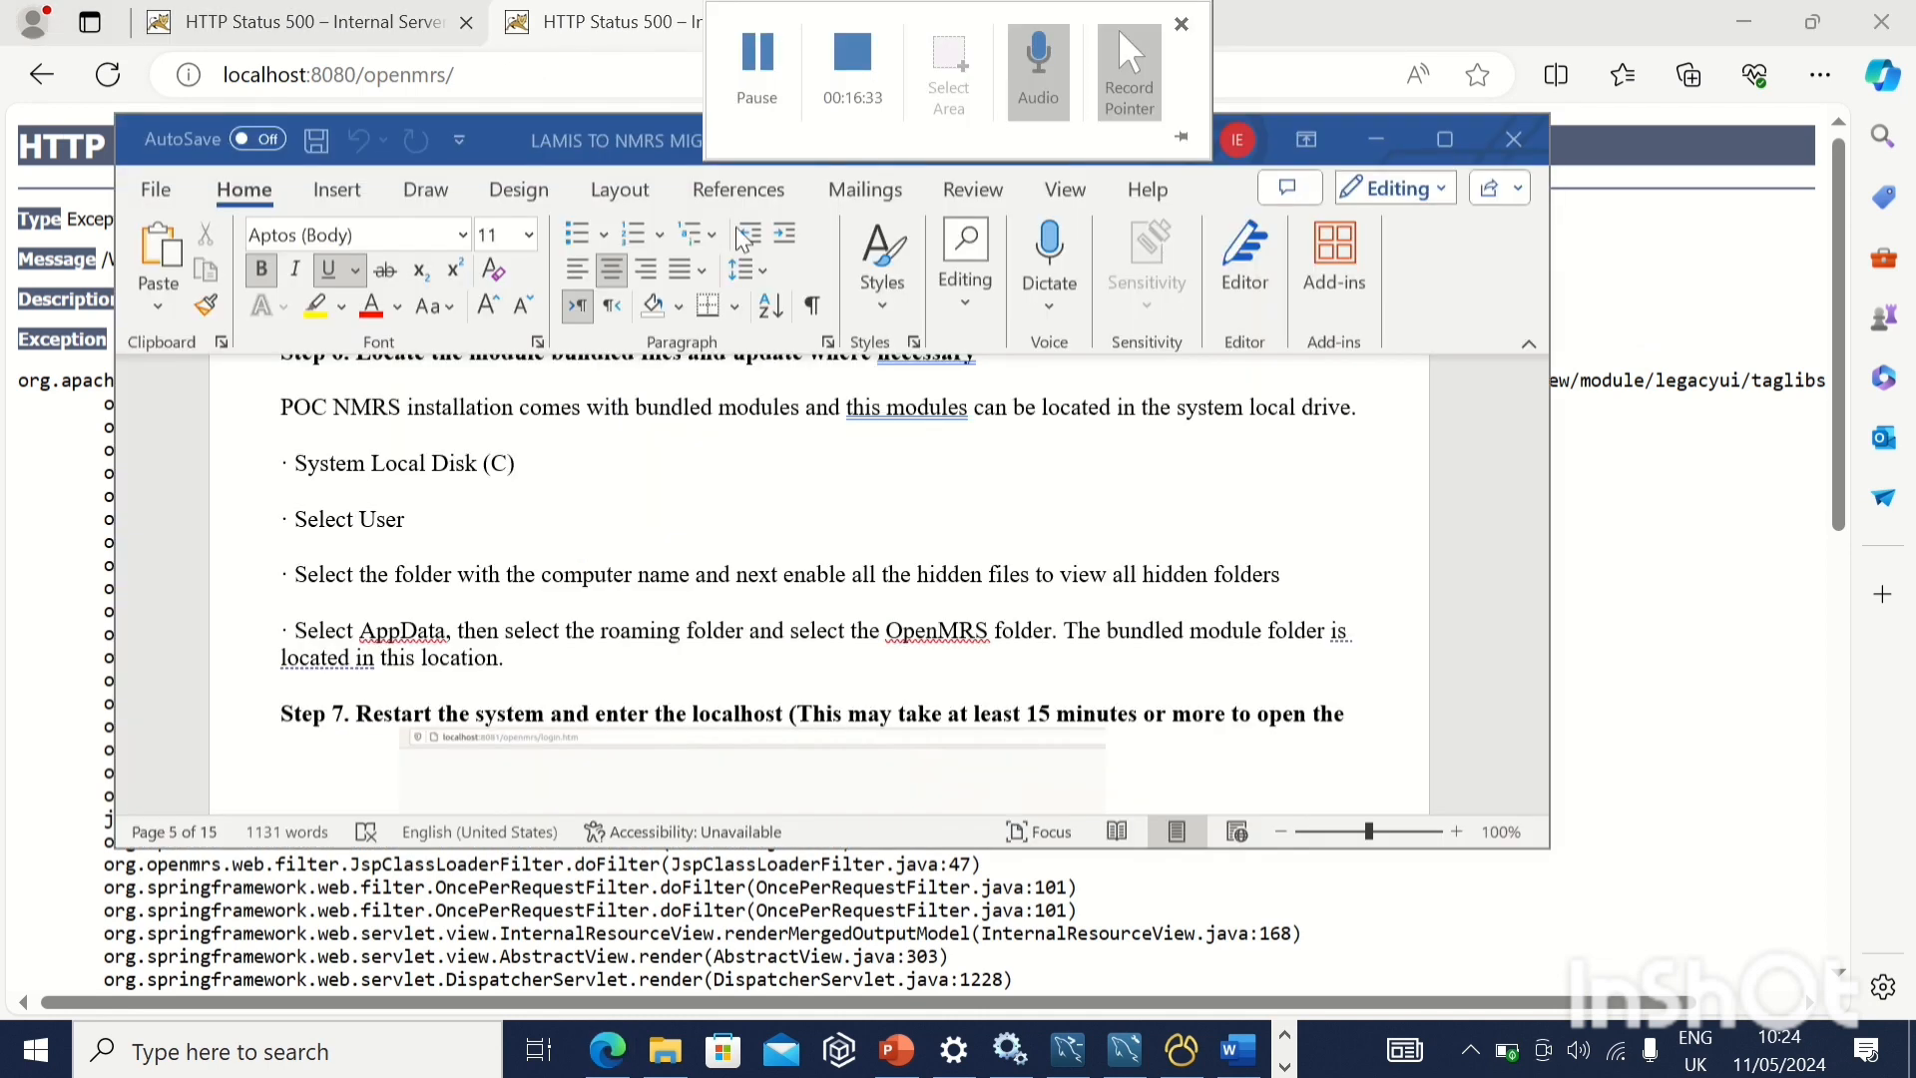
scroll(667, 504, "down", 2)
scroll(667, 504, "down", 1)
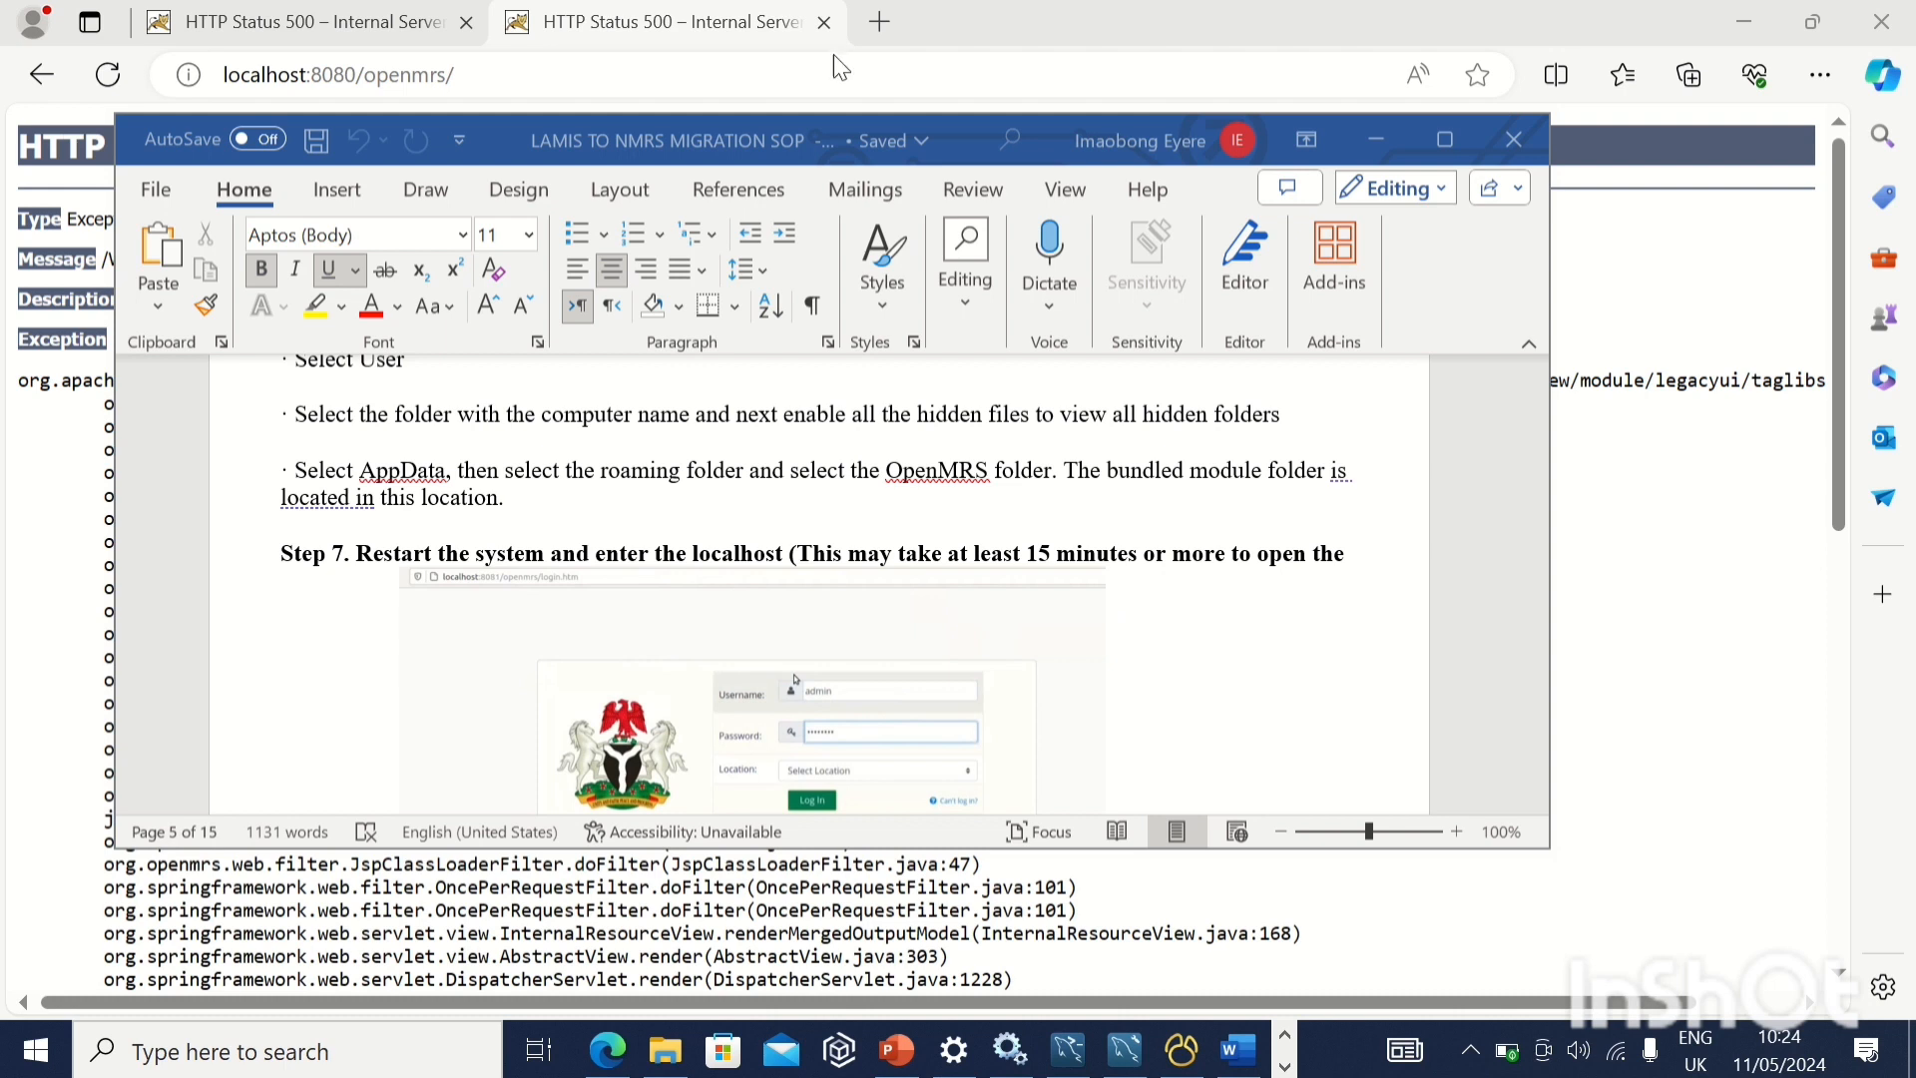
mouse_move(913, 22)
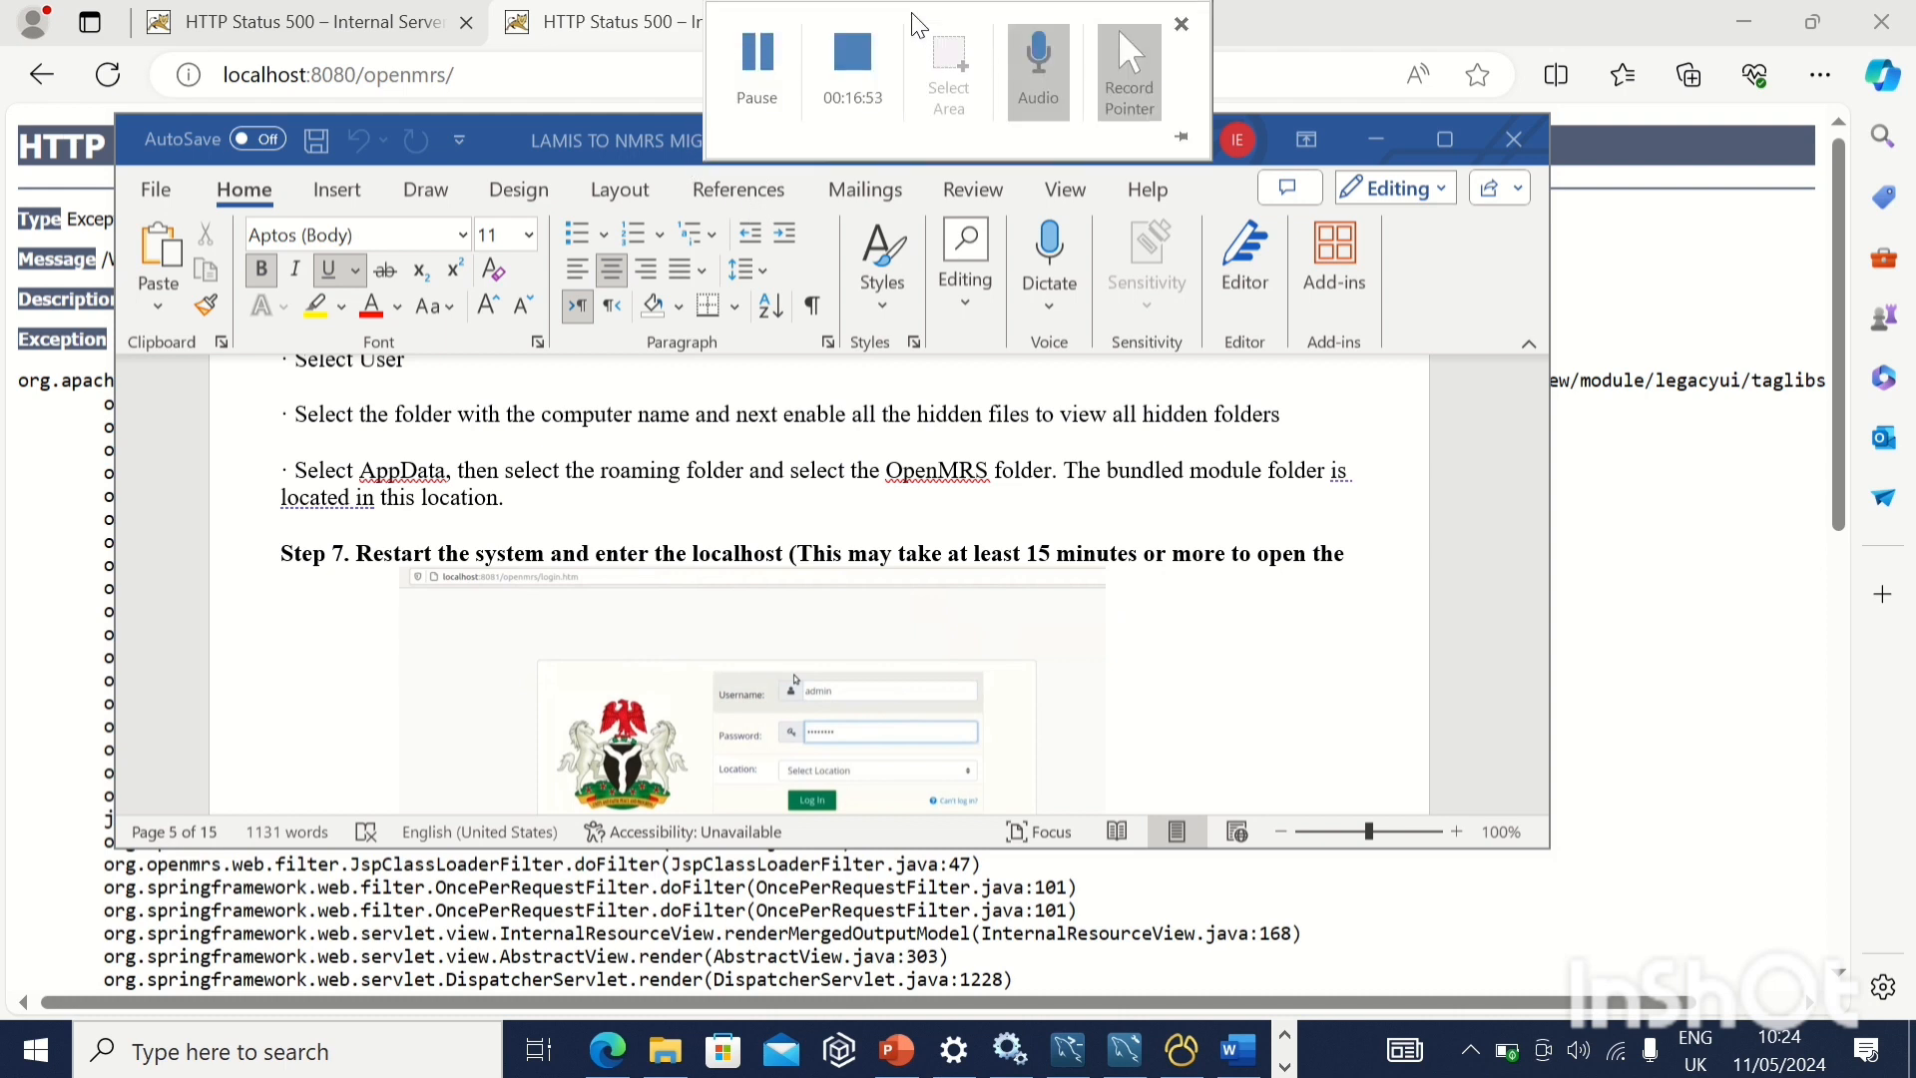
left_click(758, 70)
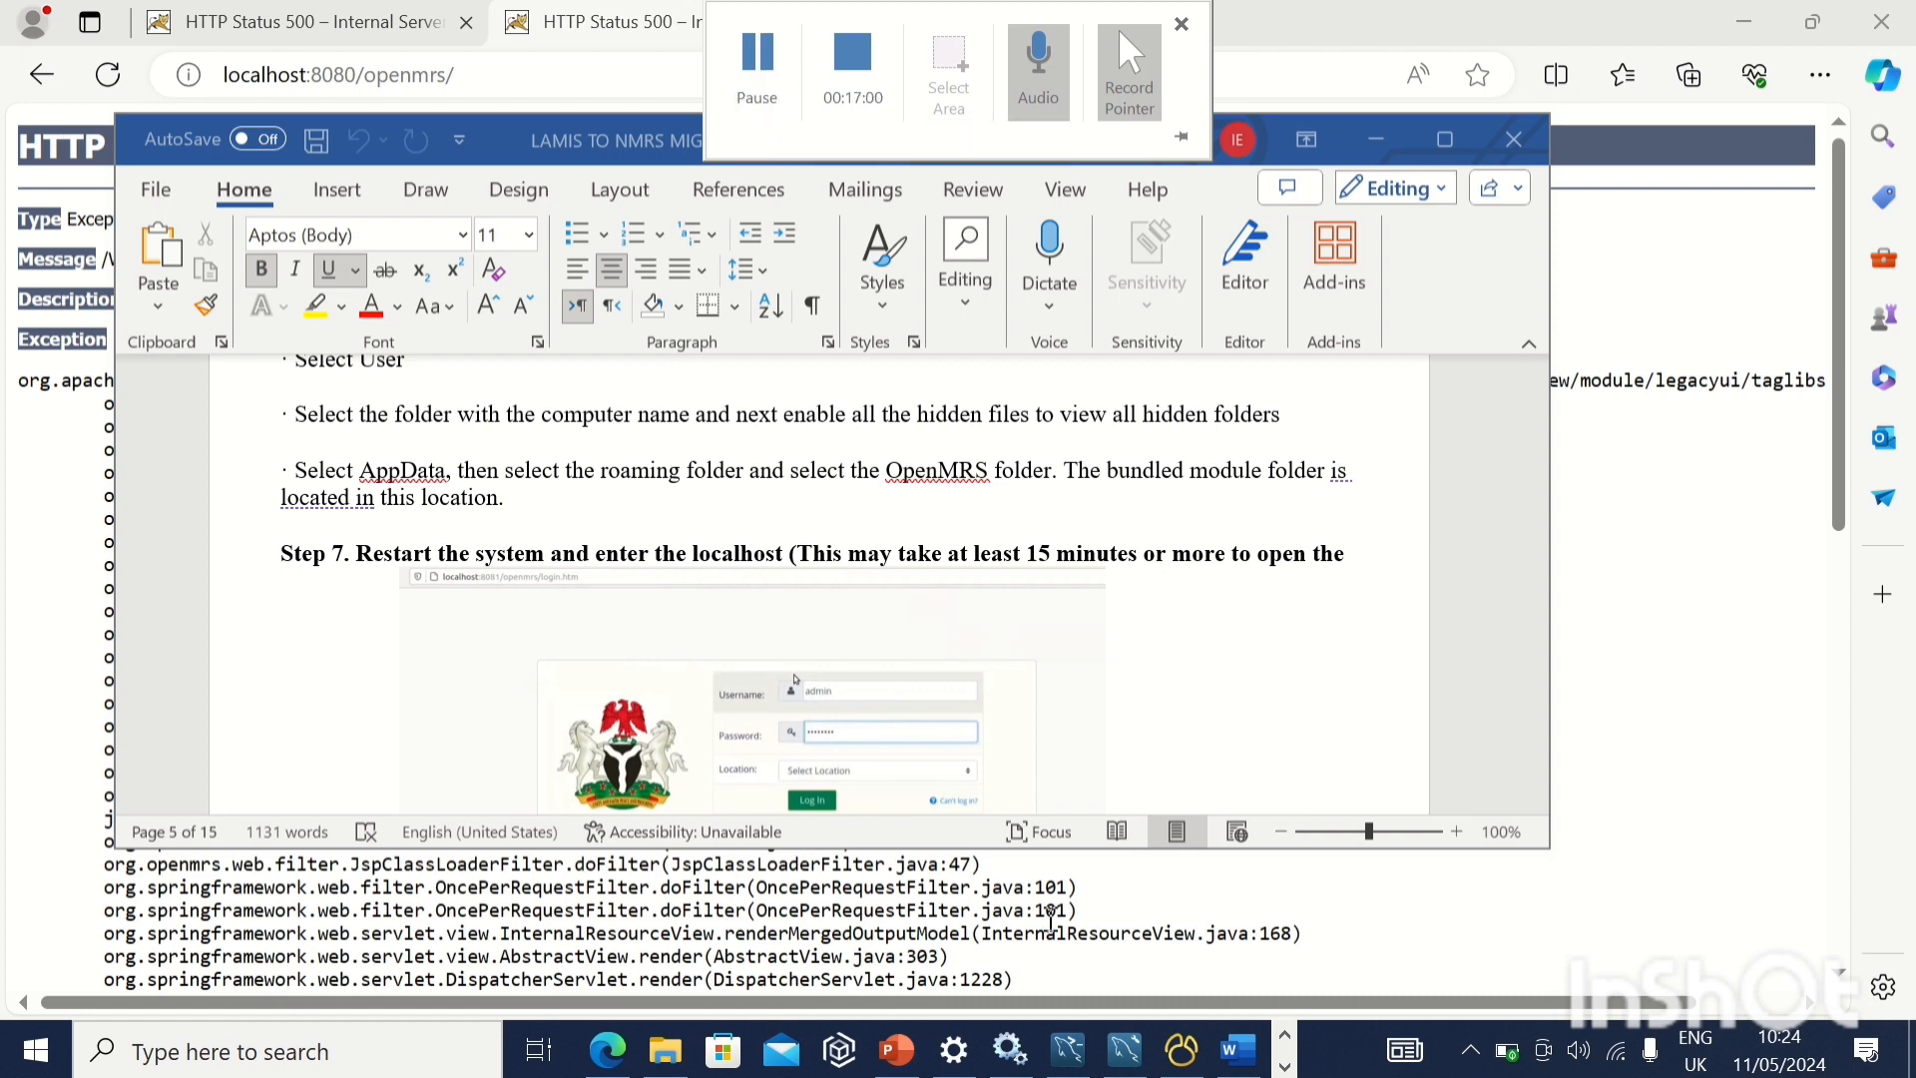
Switch to the Services window and stop the Apache Tomcat 9.0 Tomcat9 service
mouse_move(1010, 1063)
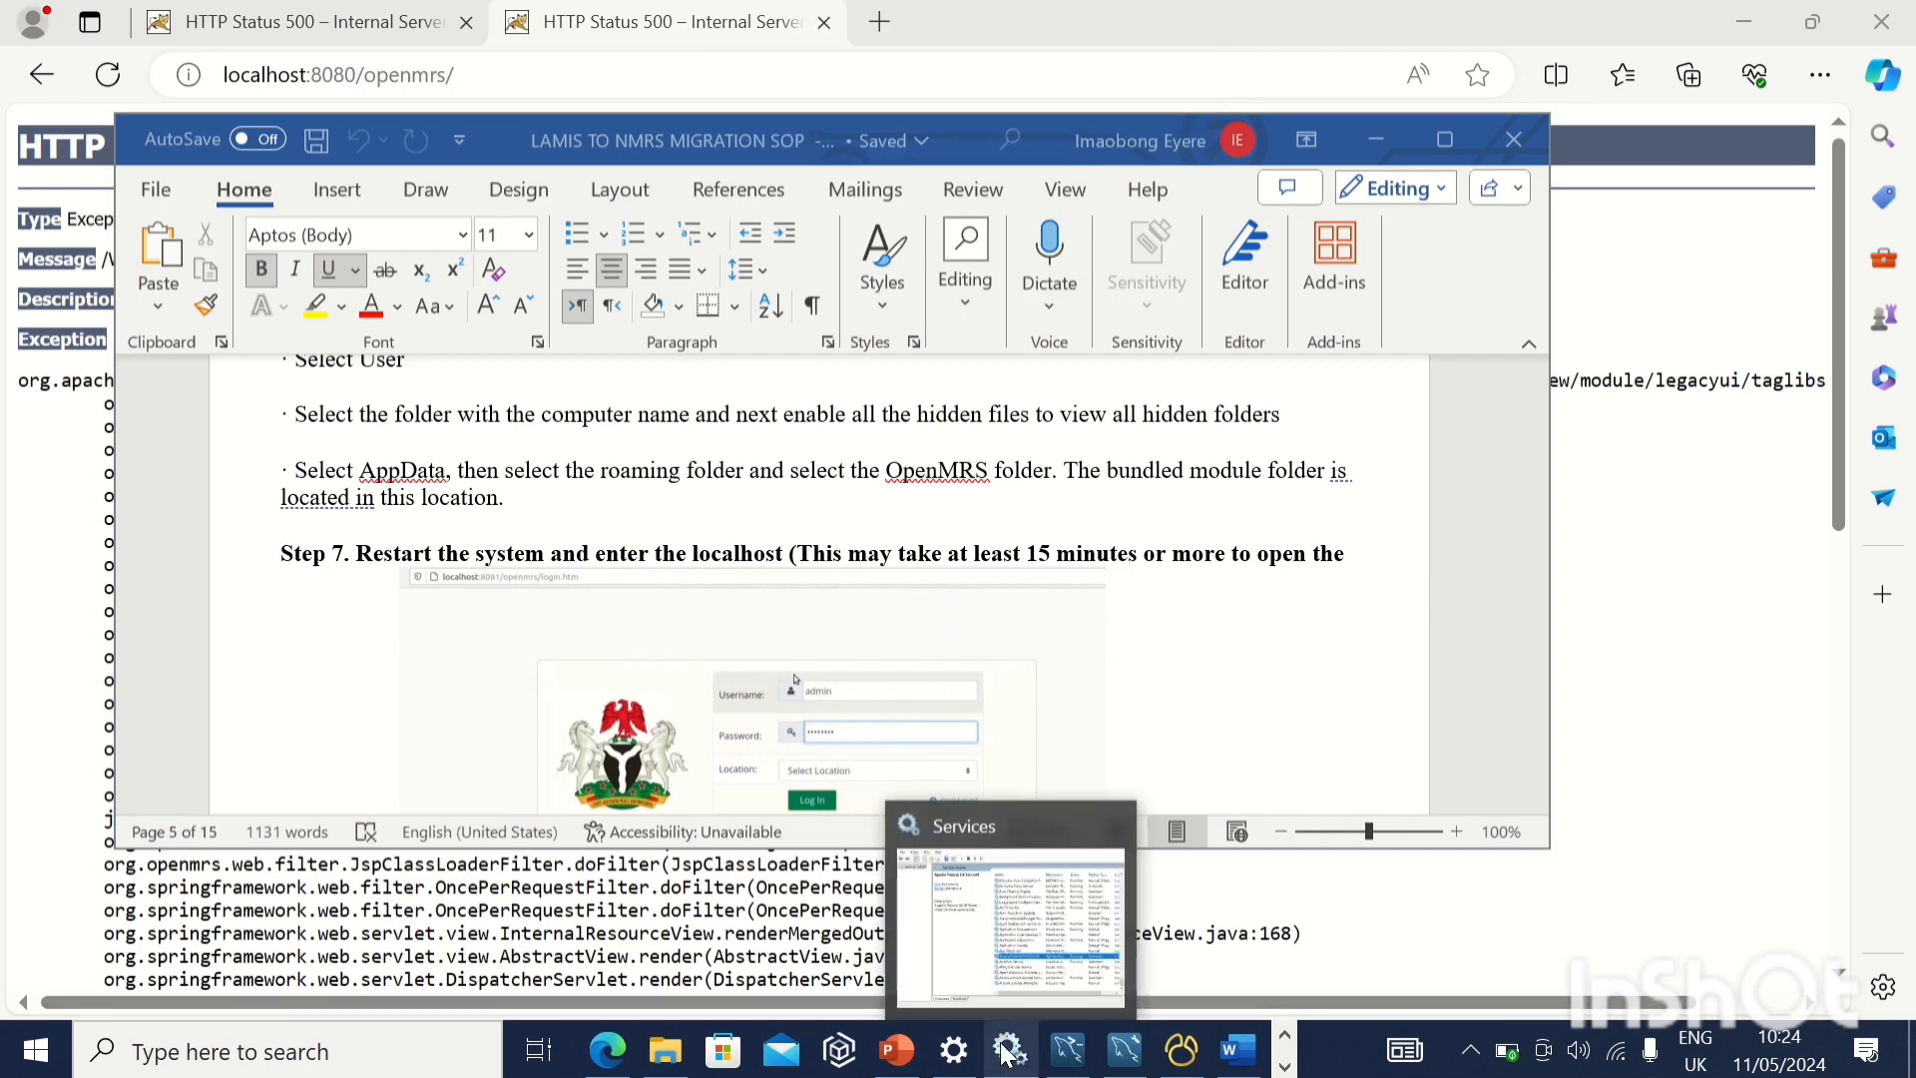
left_click(1030, 970)
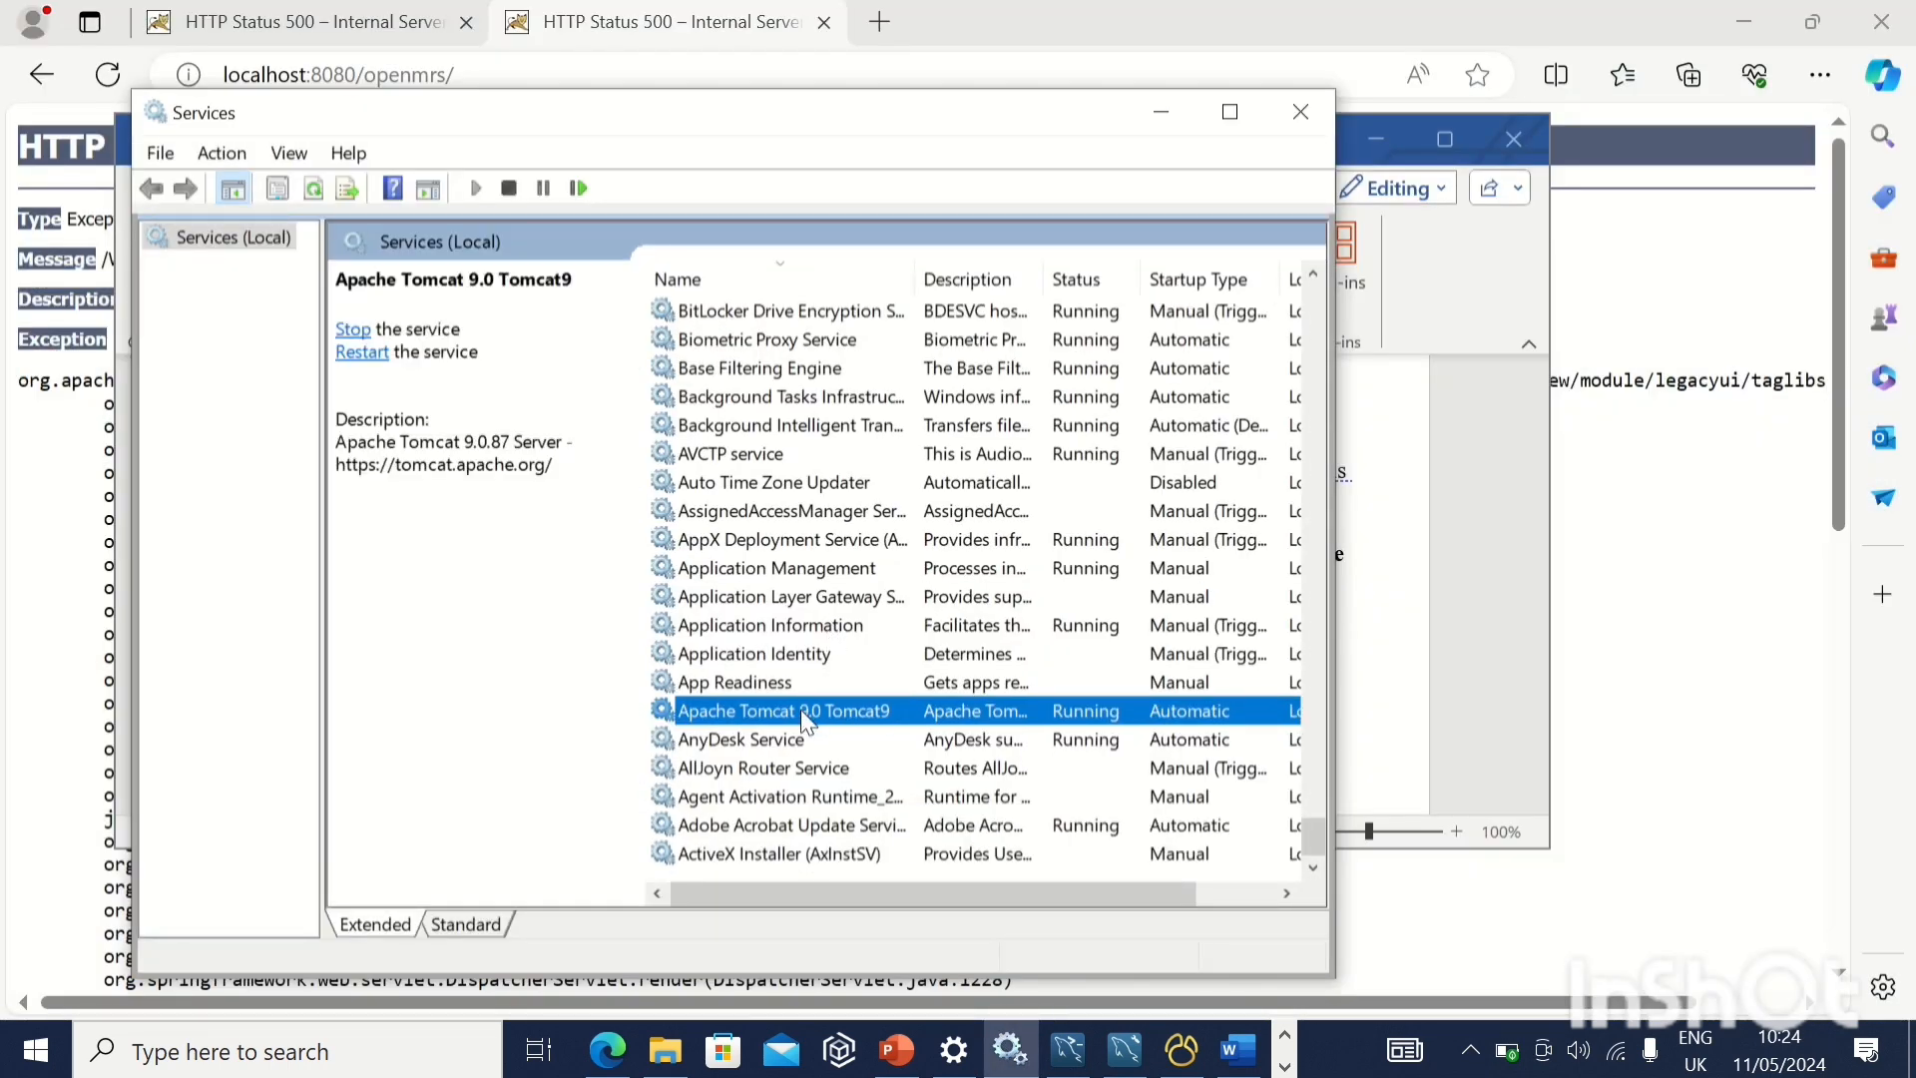
left_click(356, 332)
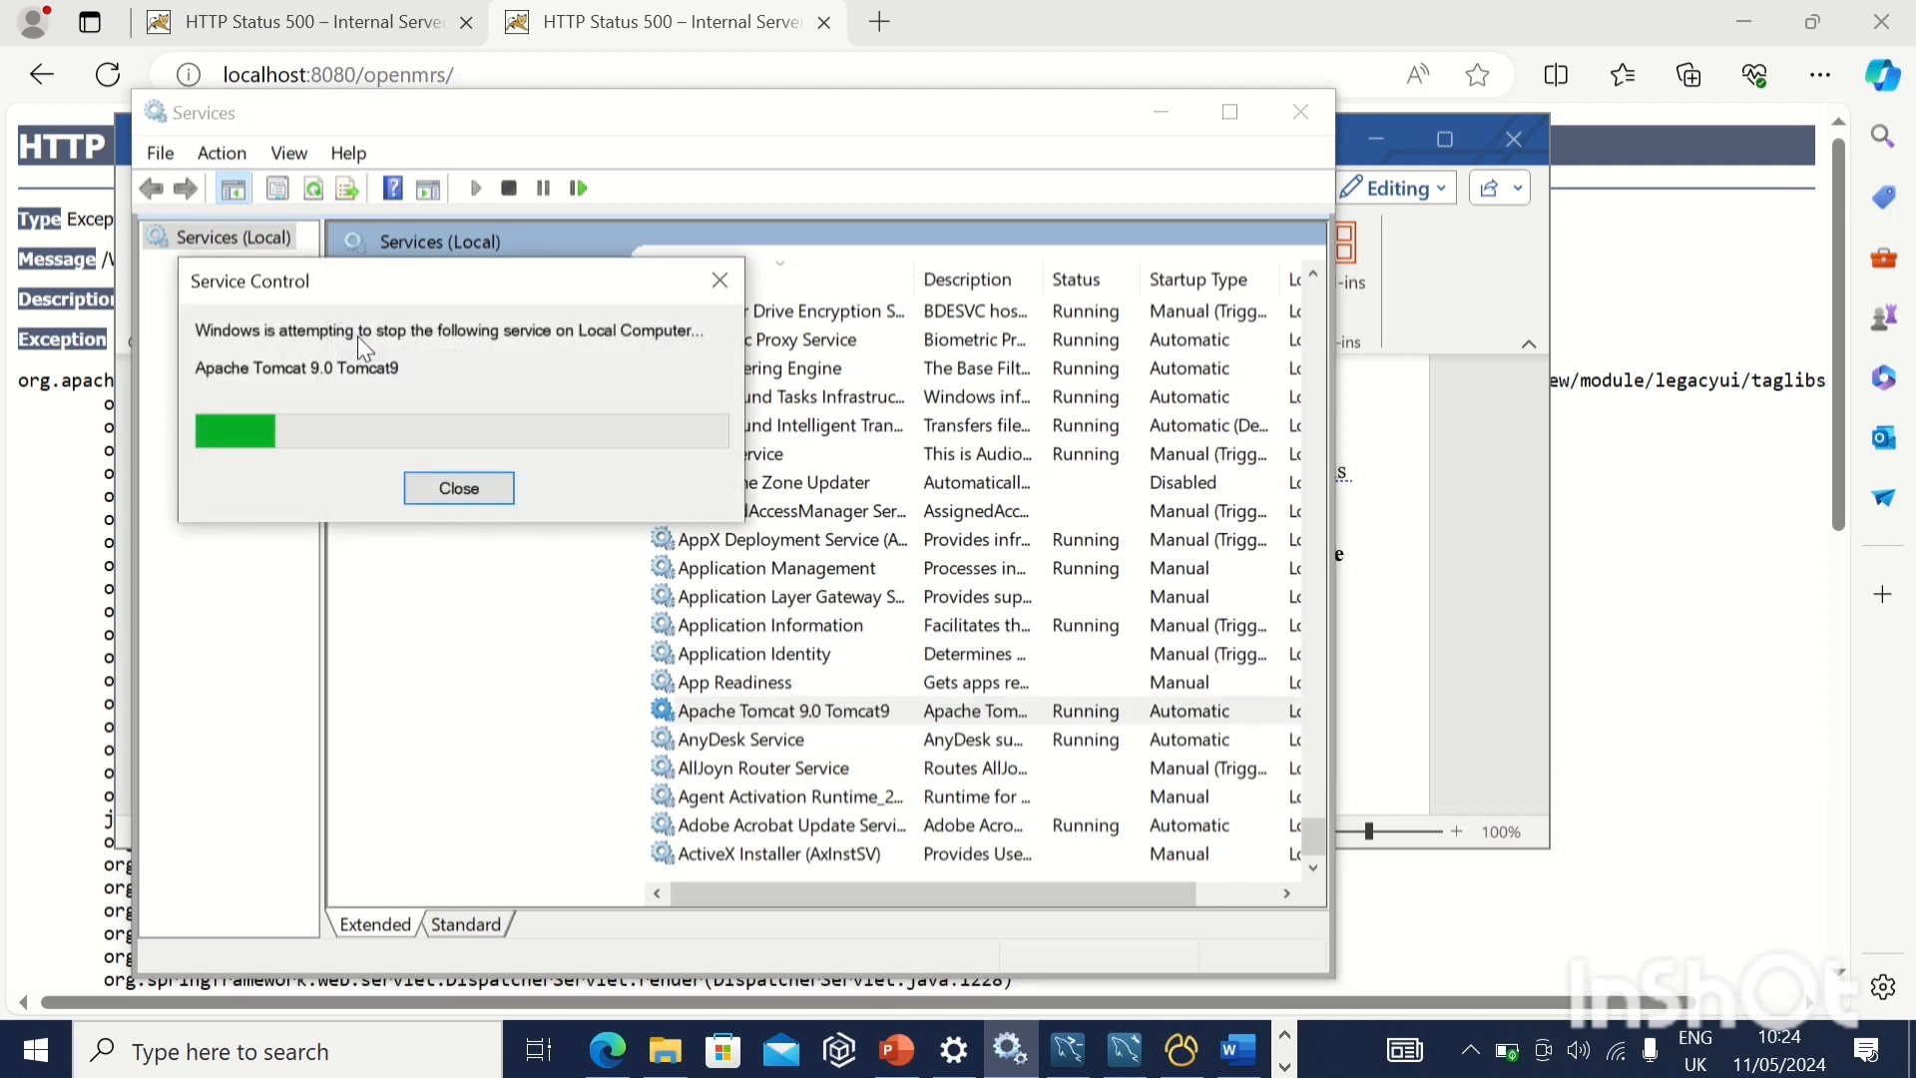
mouse_move(648, 12)
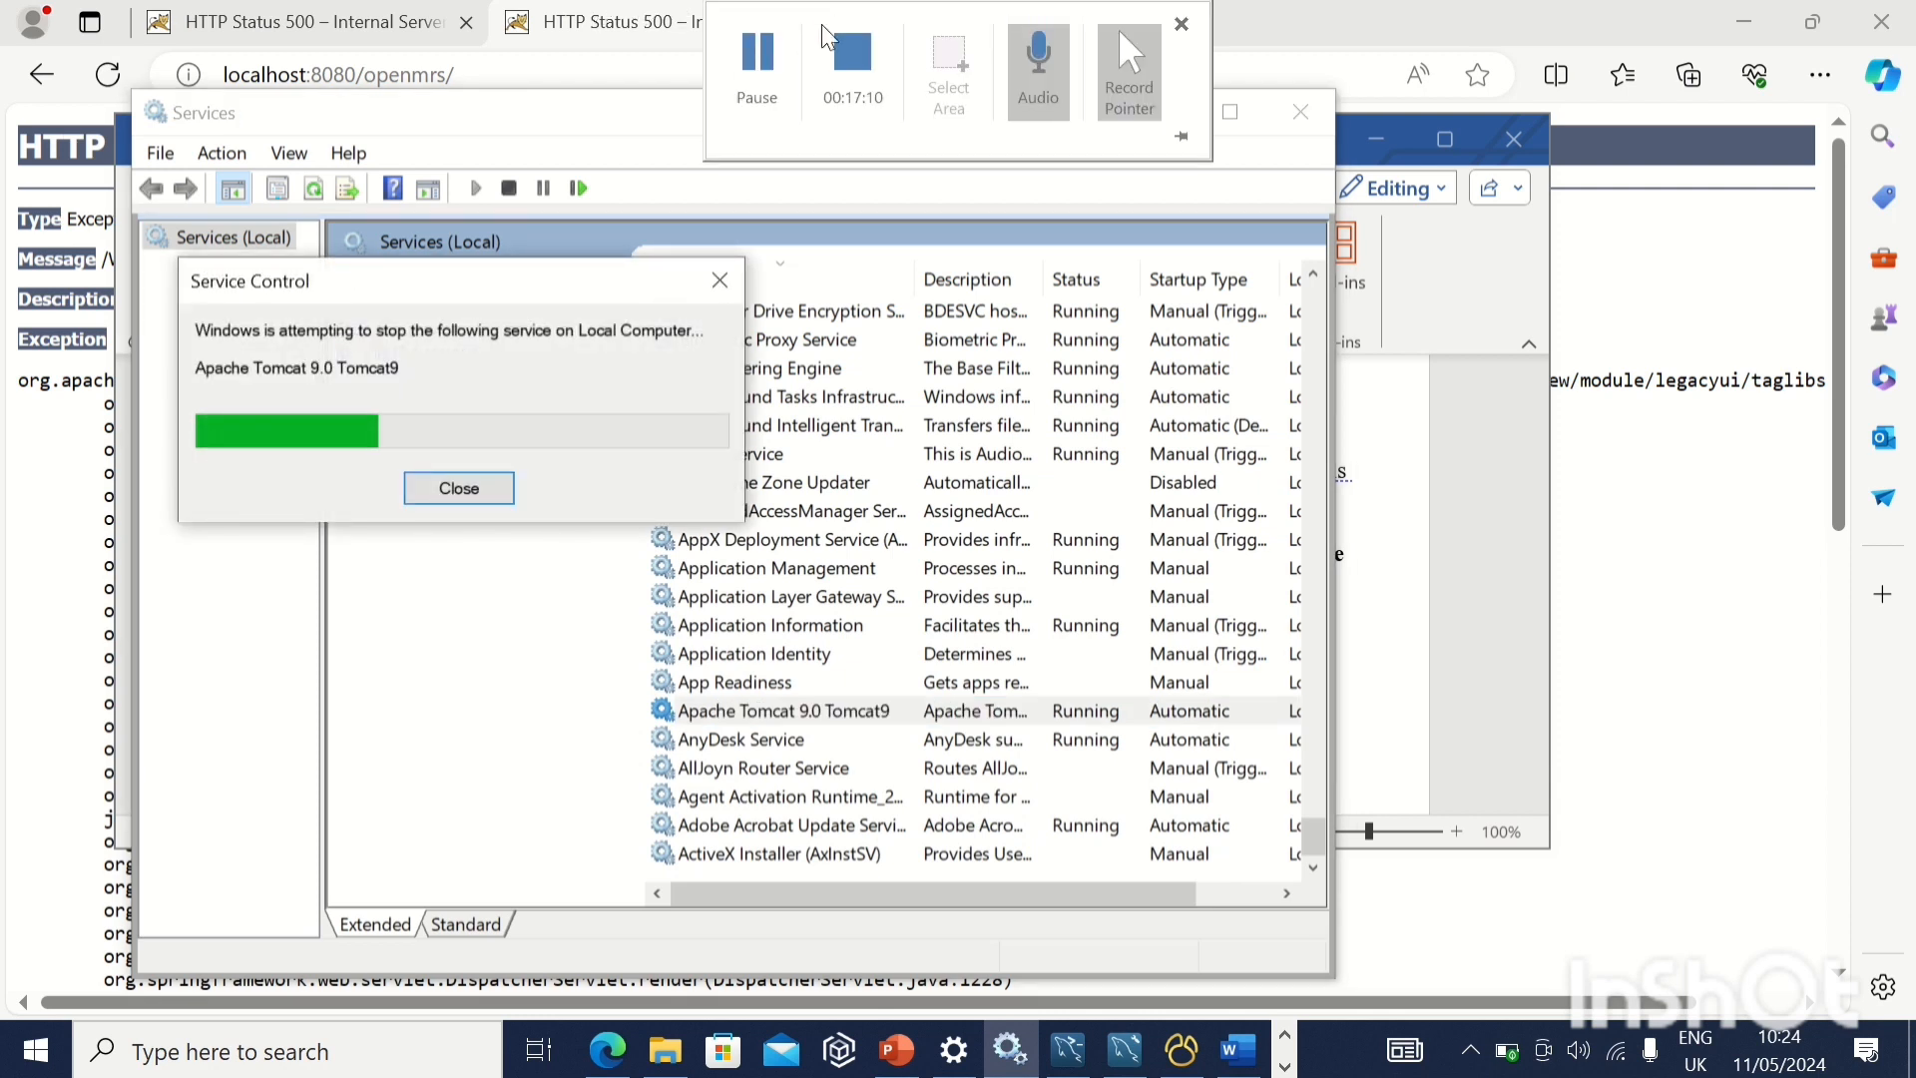
left_click(756, 72)
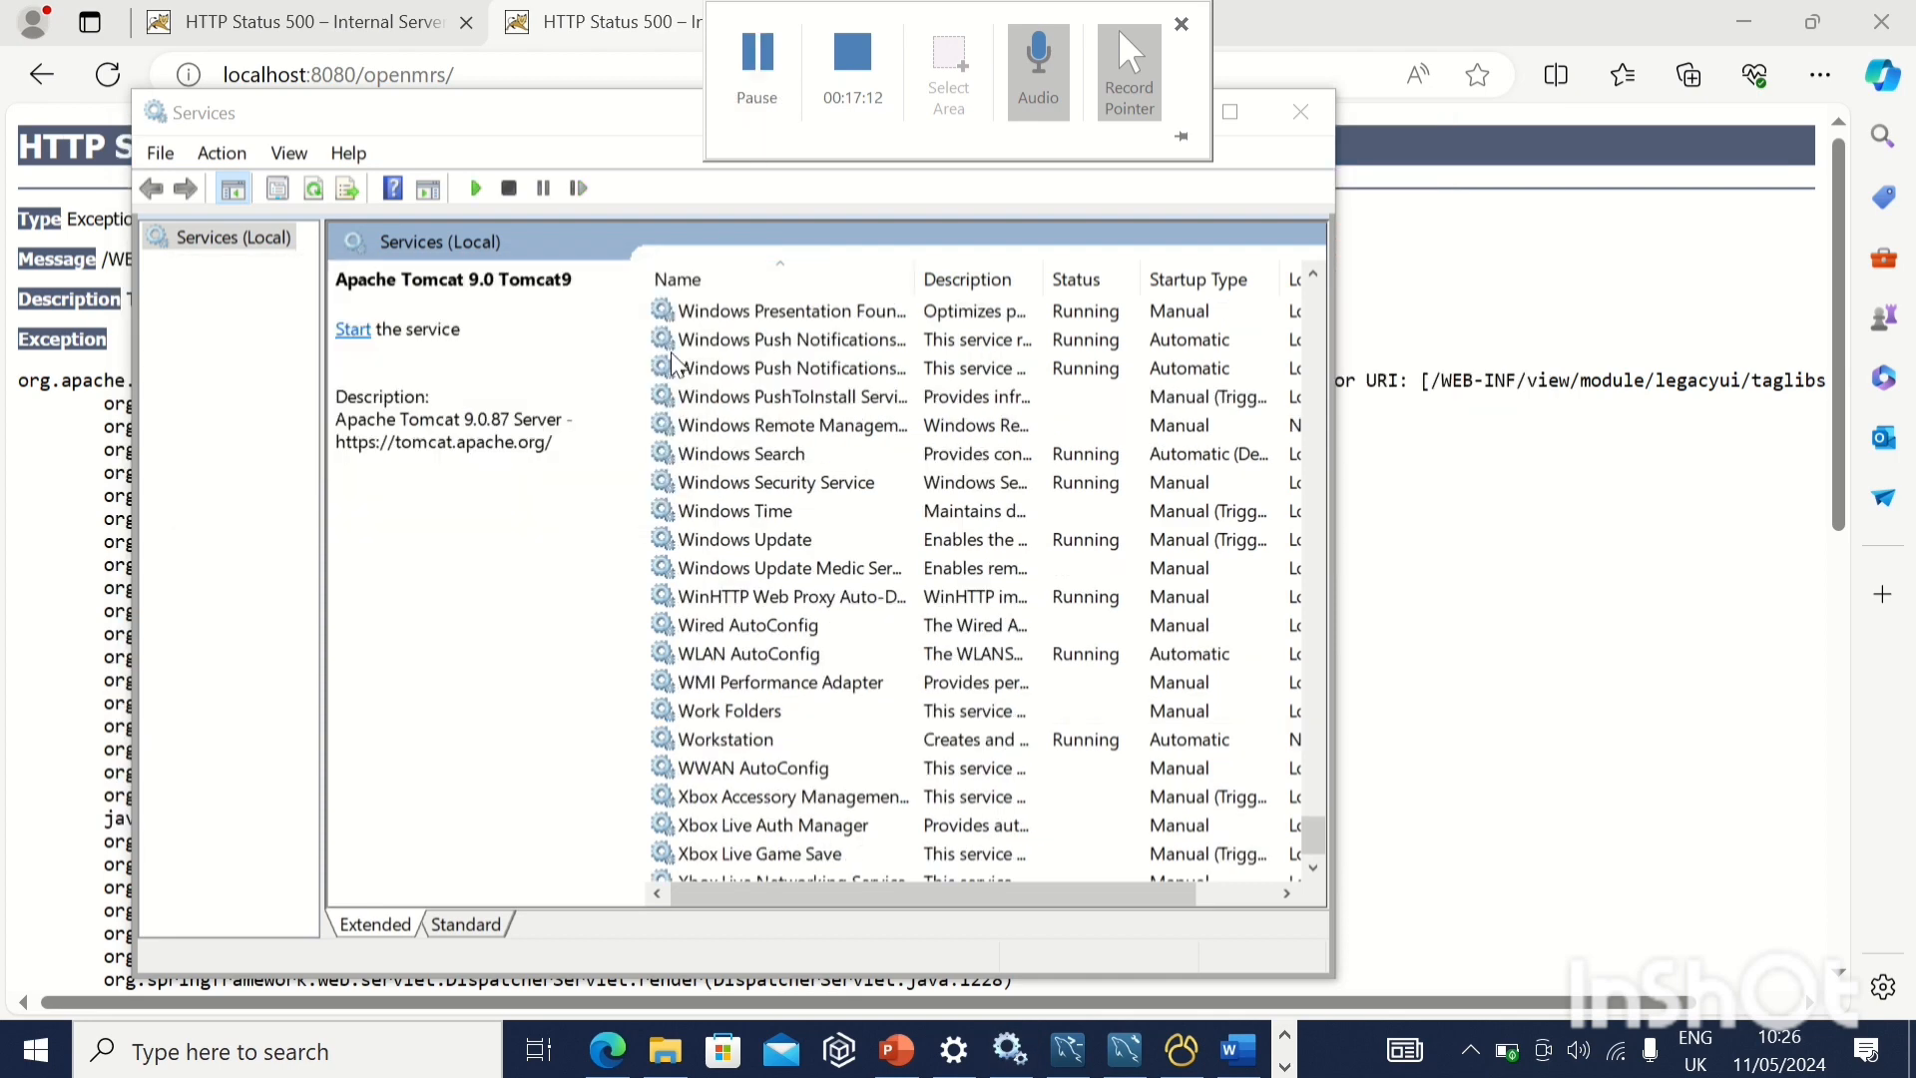
Find the Apache Tomcat 9.0 Tomcat9 service in the services list and start it
left_click(756, 577)
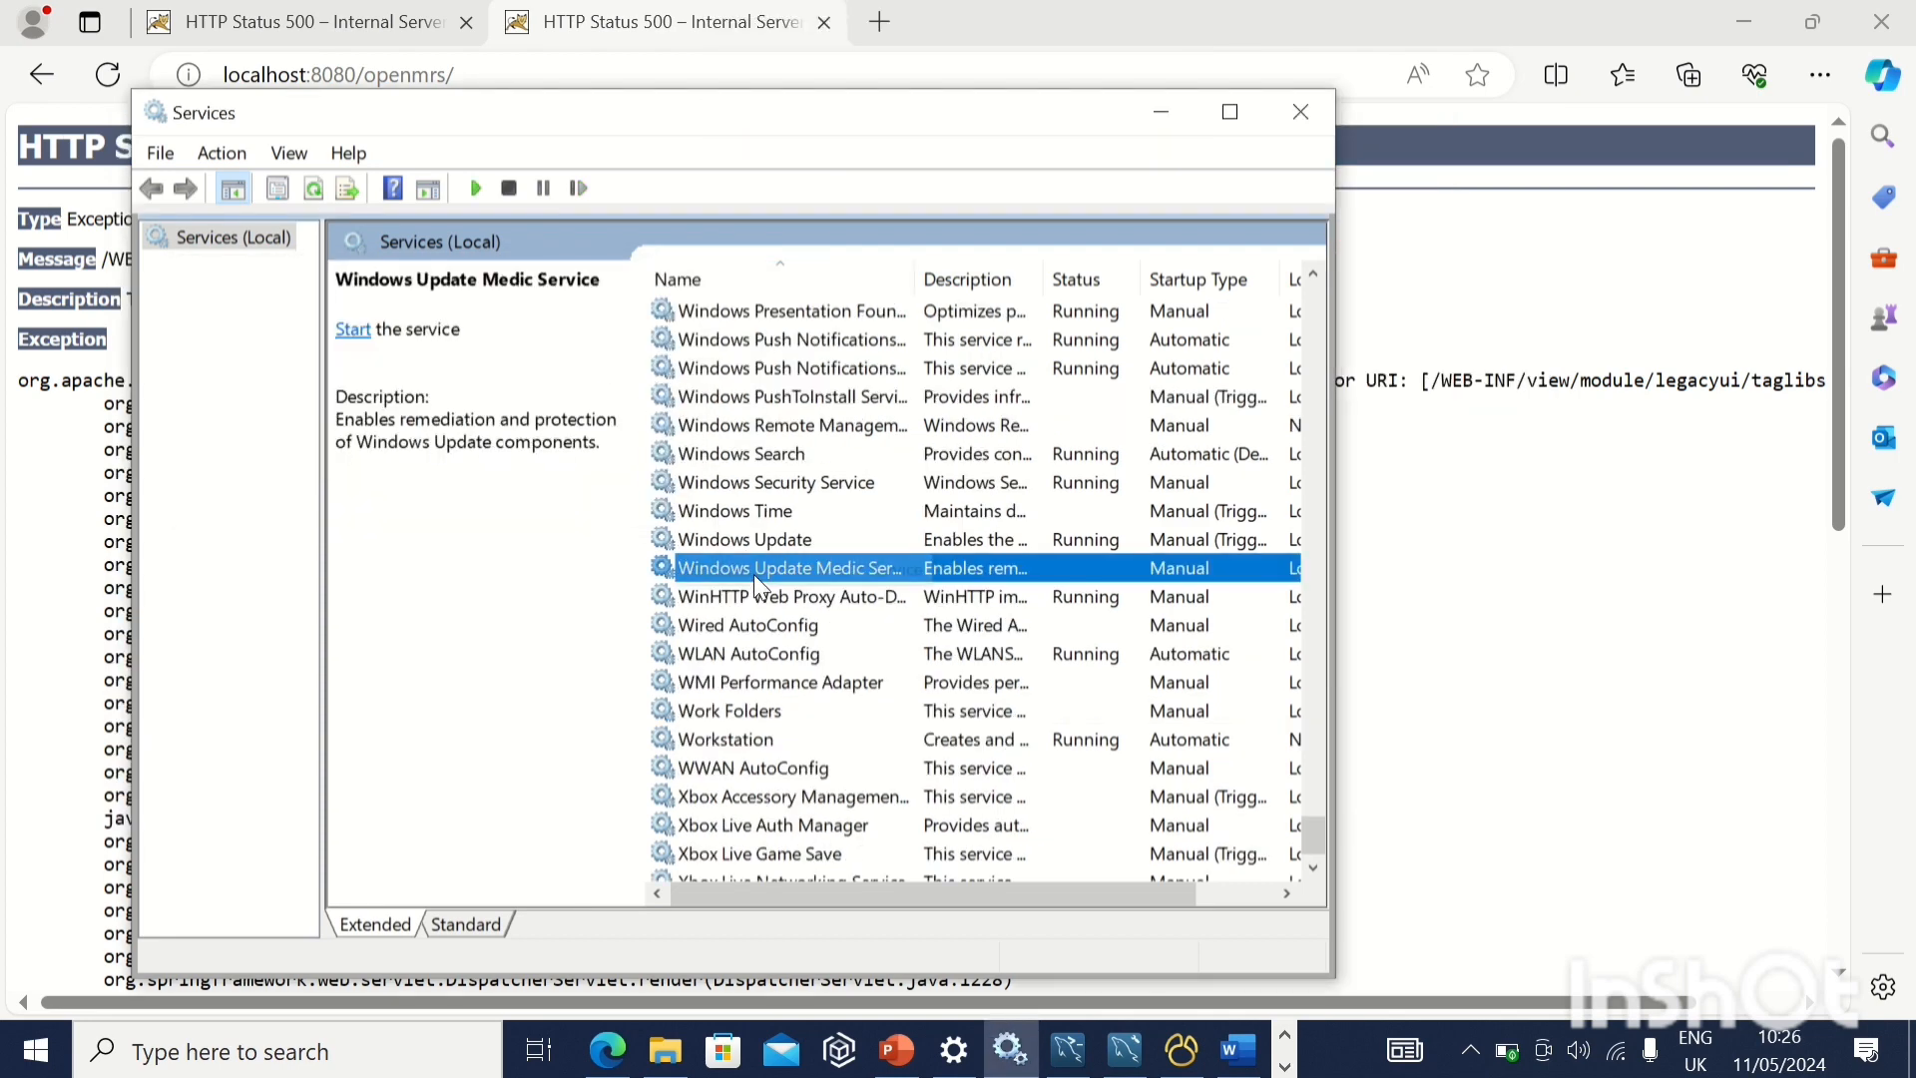
key("Home")
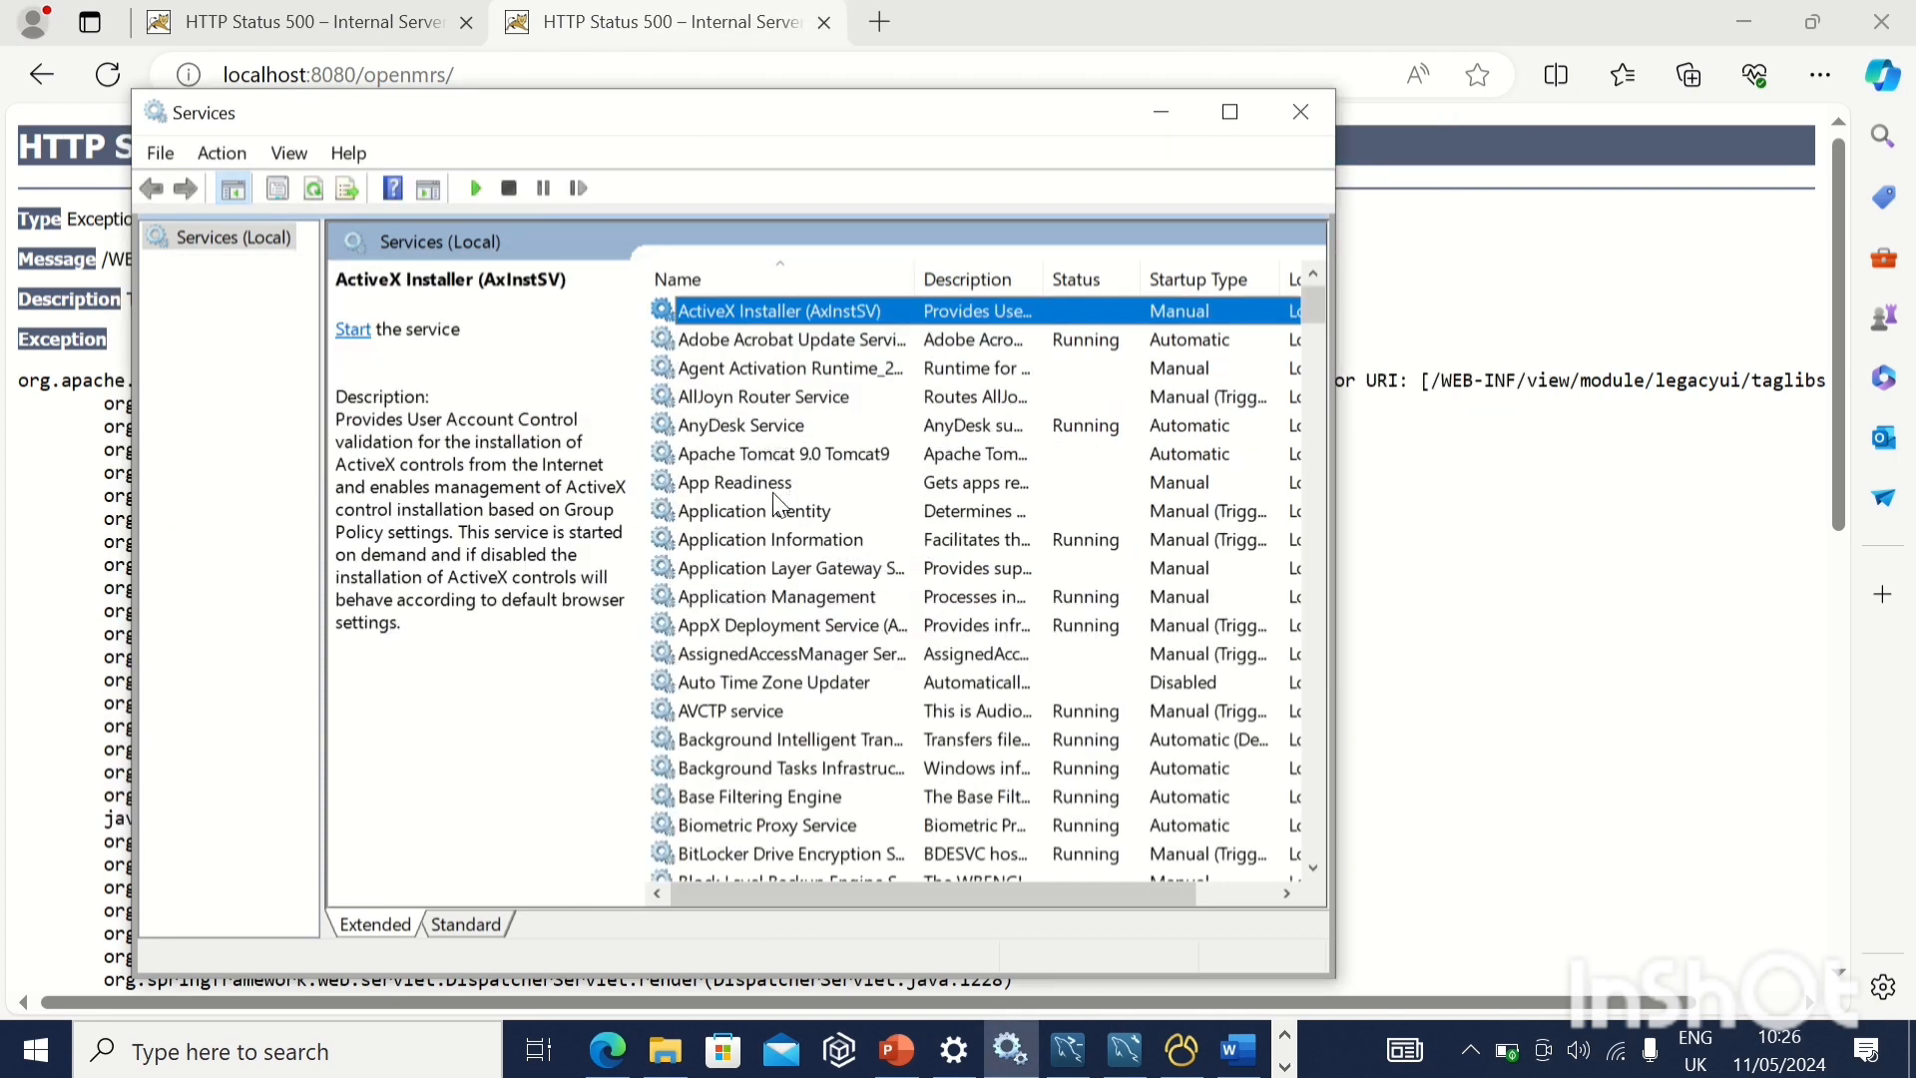
left_click(796, 455)
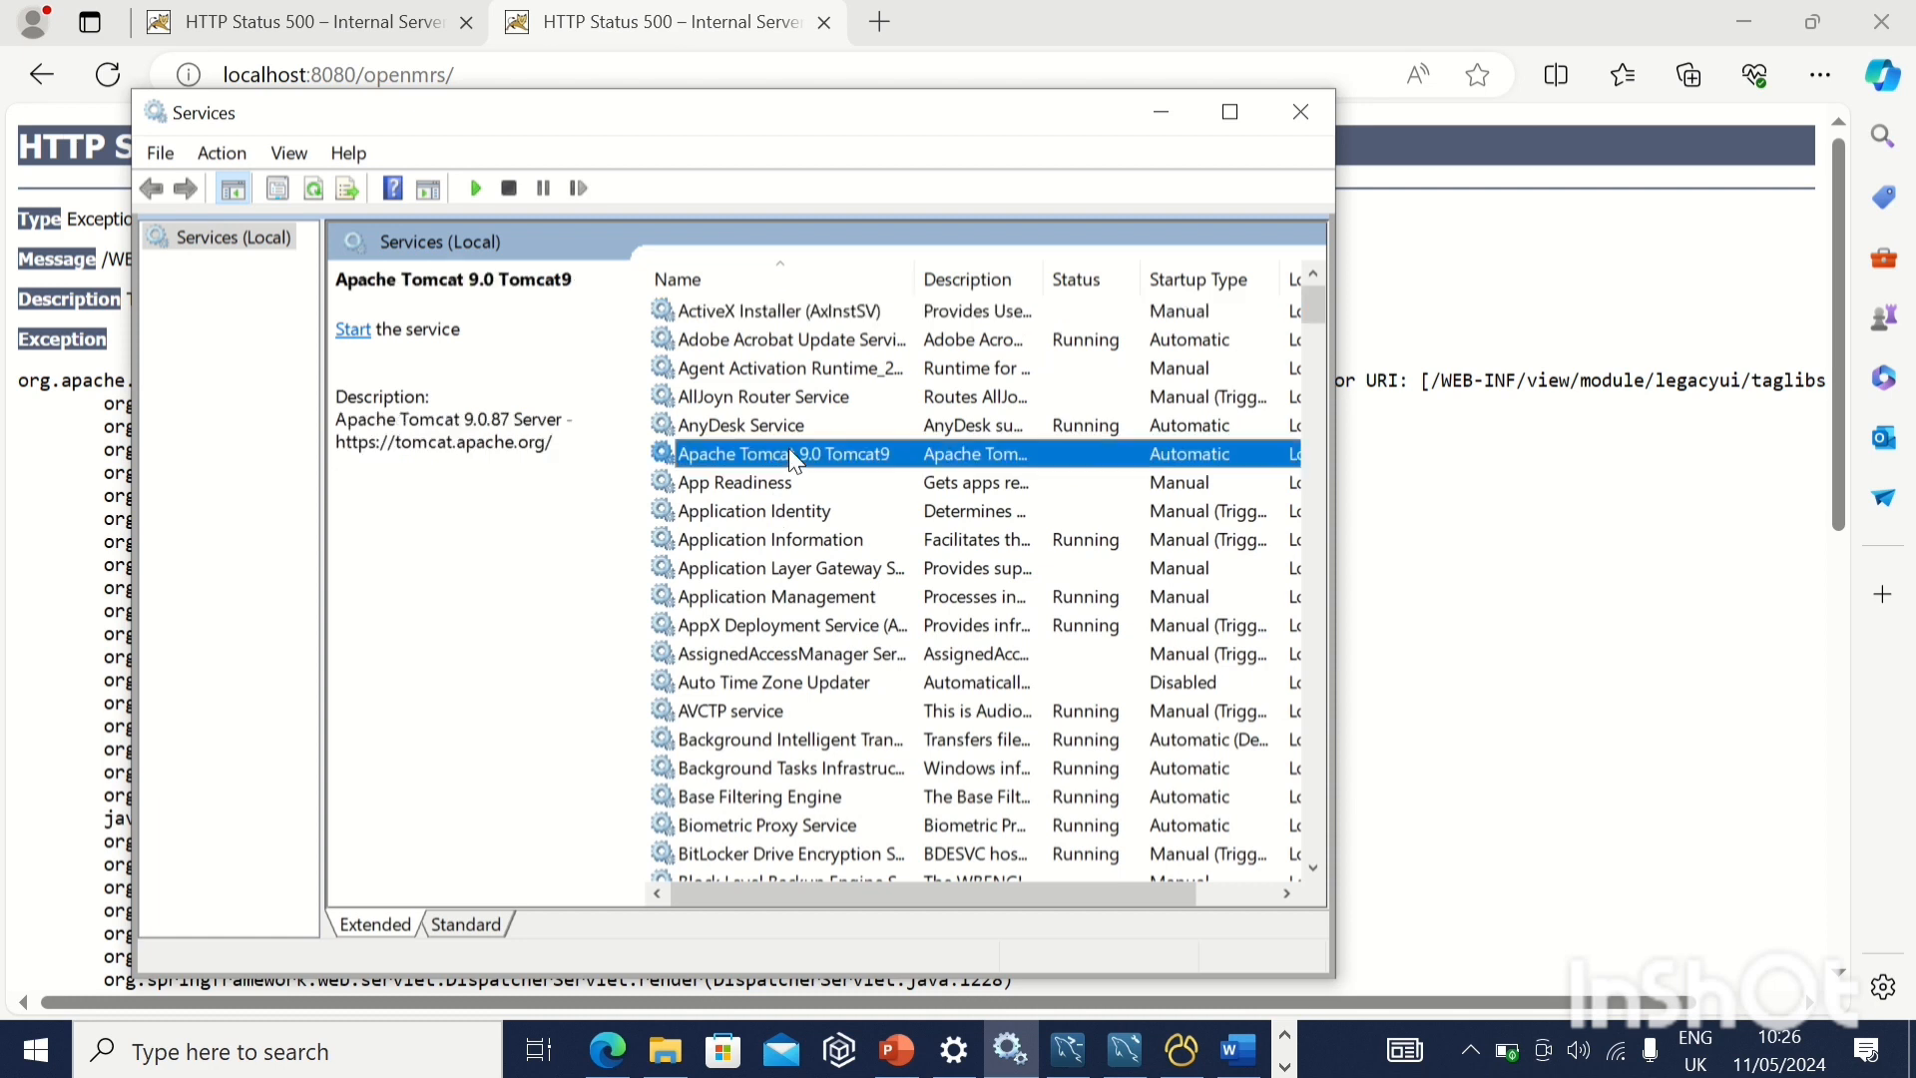
left_click(351, 330)
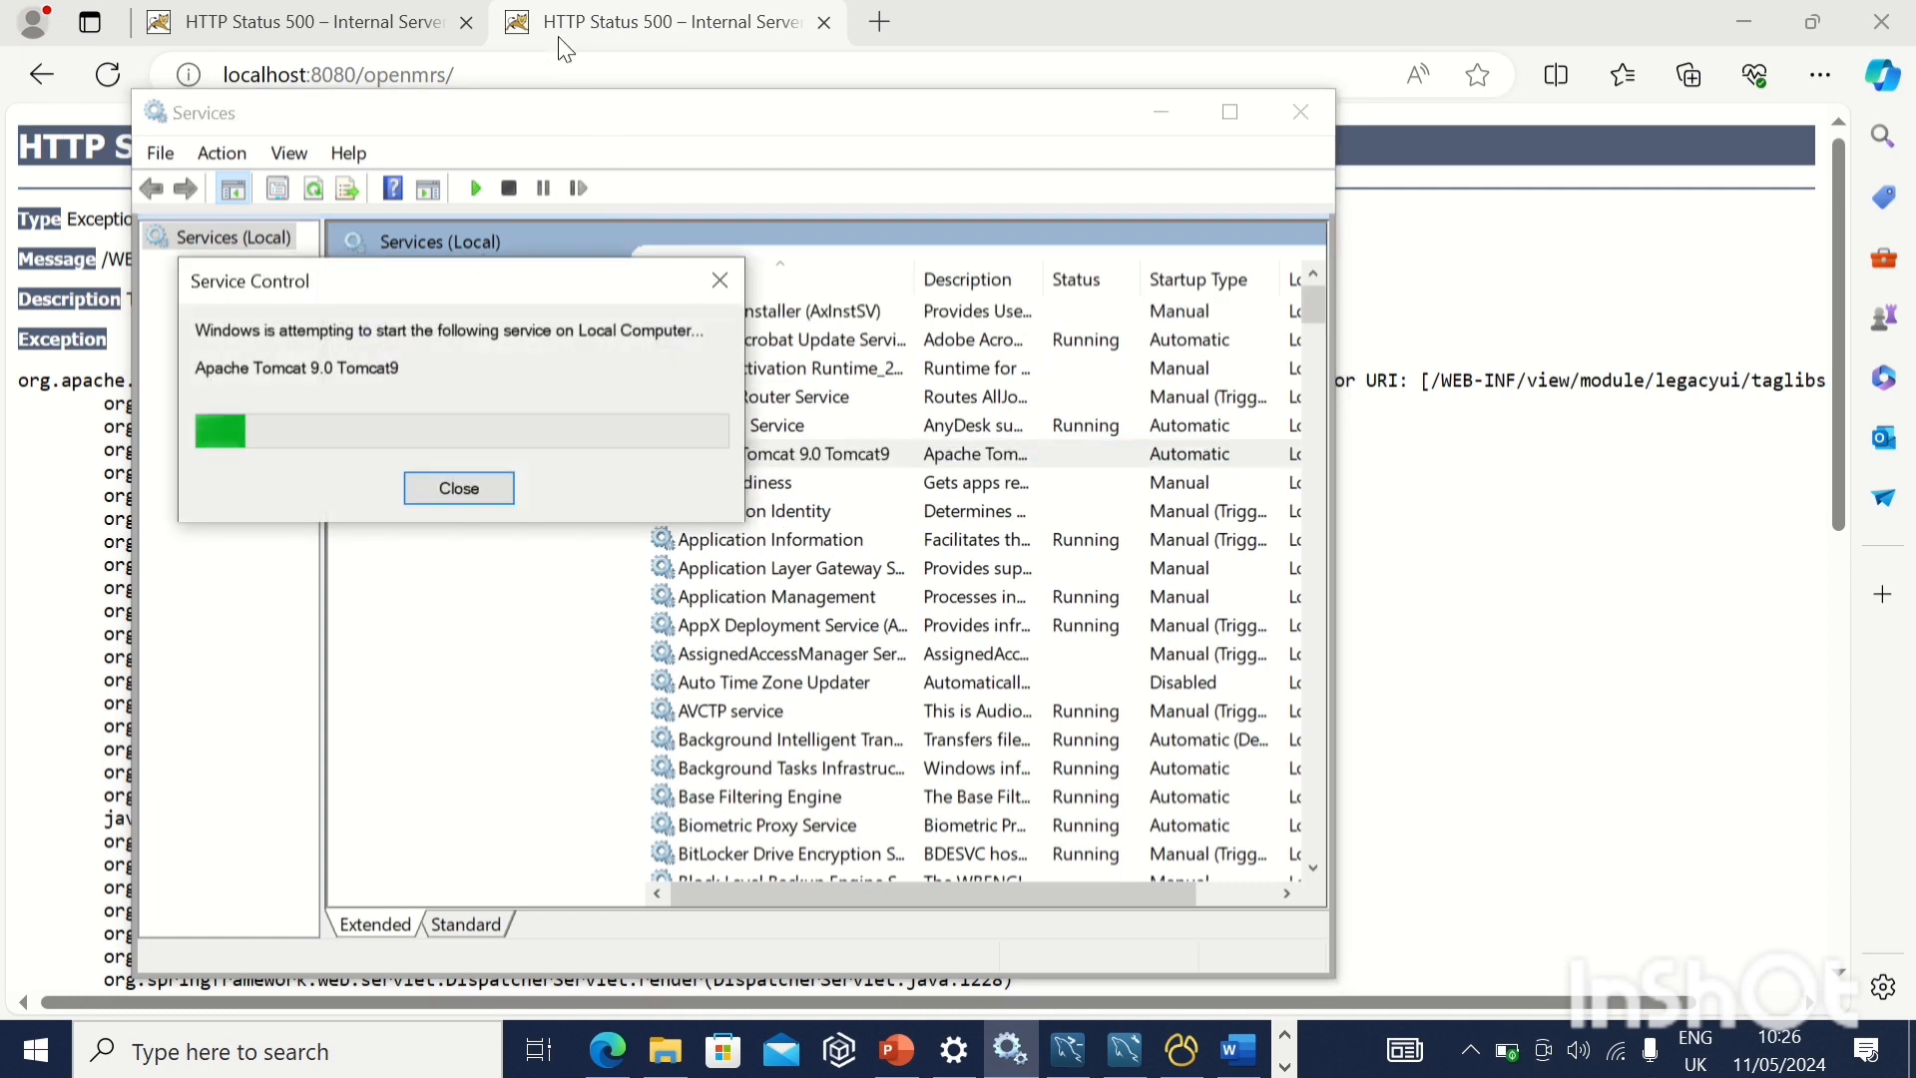
mouse_move(851, 3)
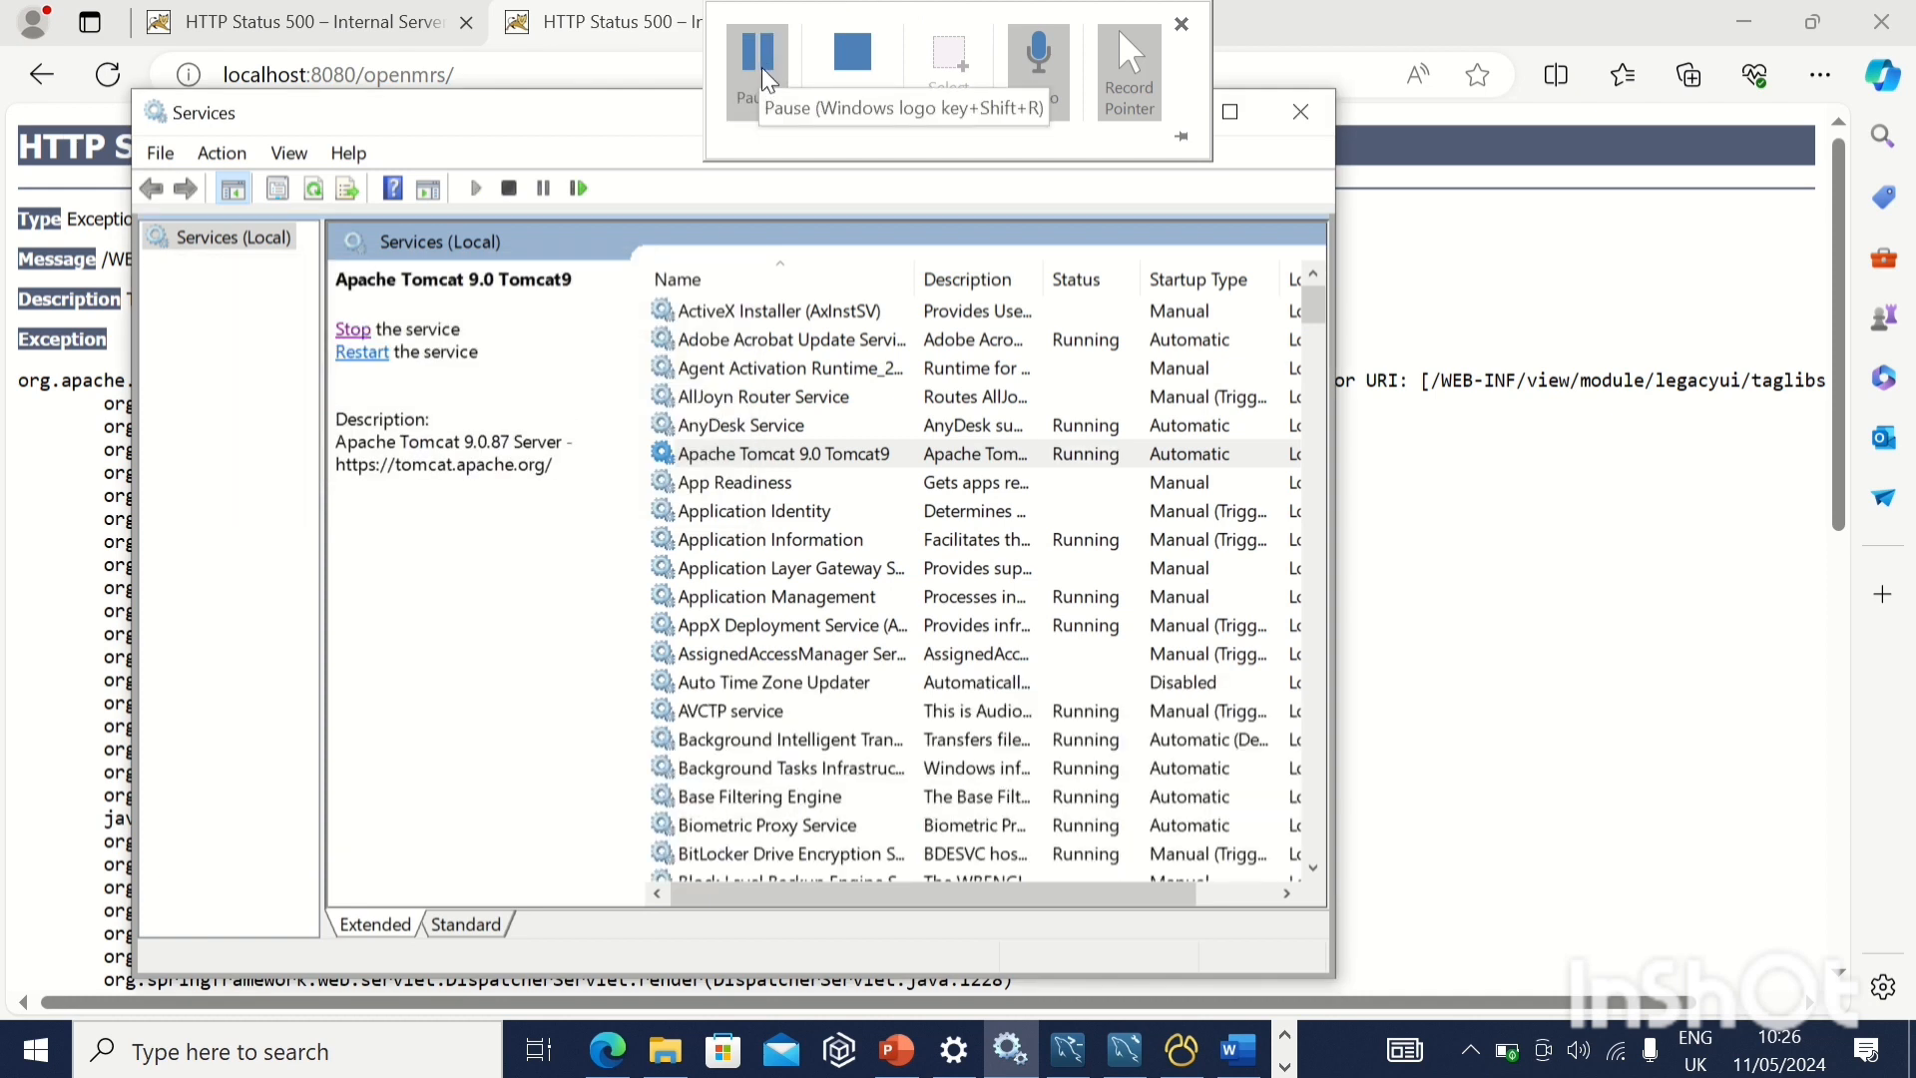
left_click(769, 80)
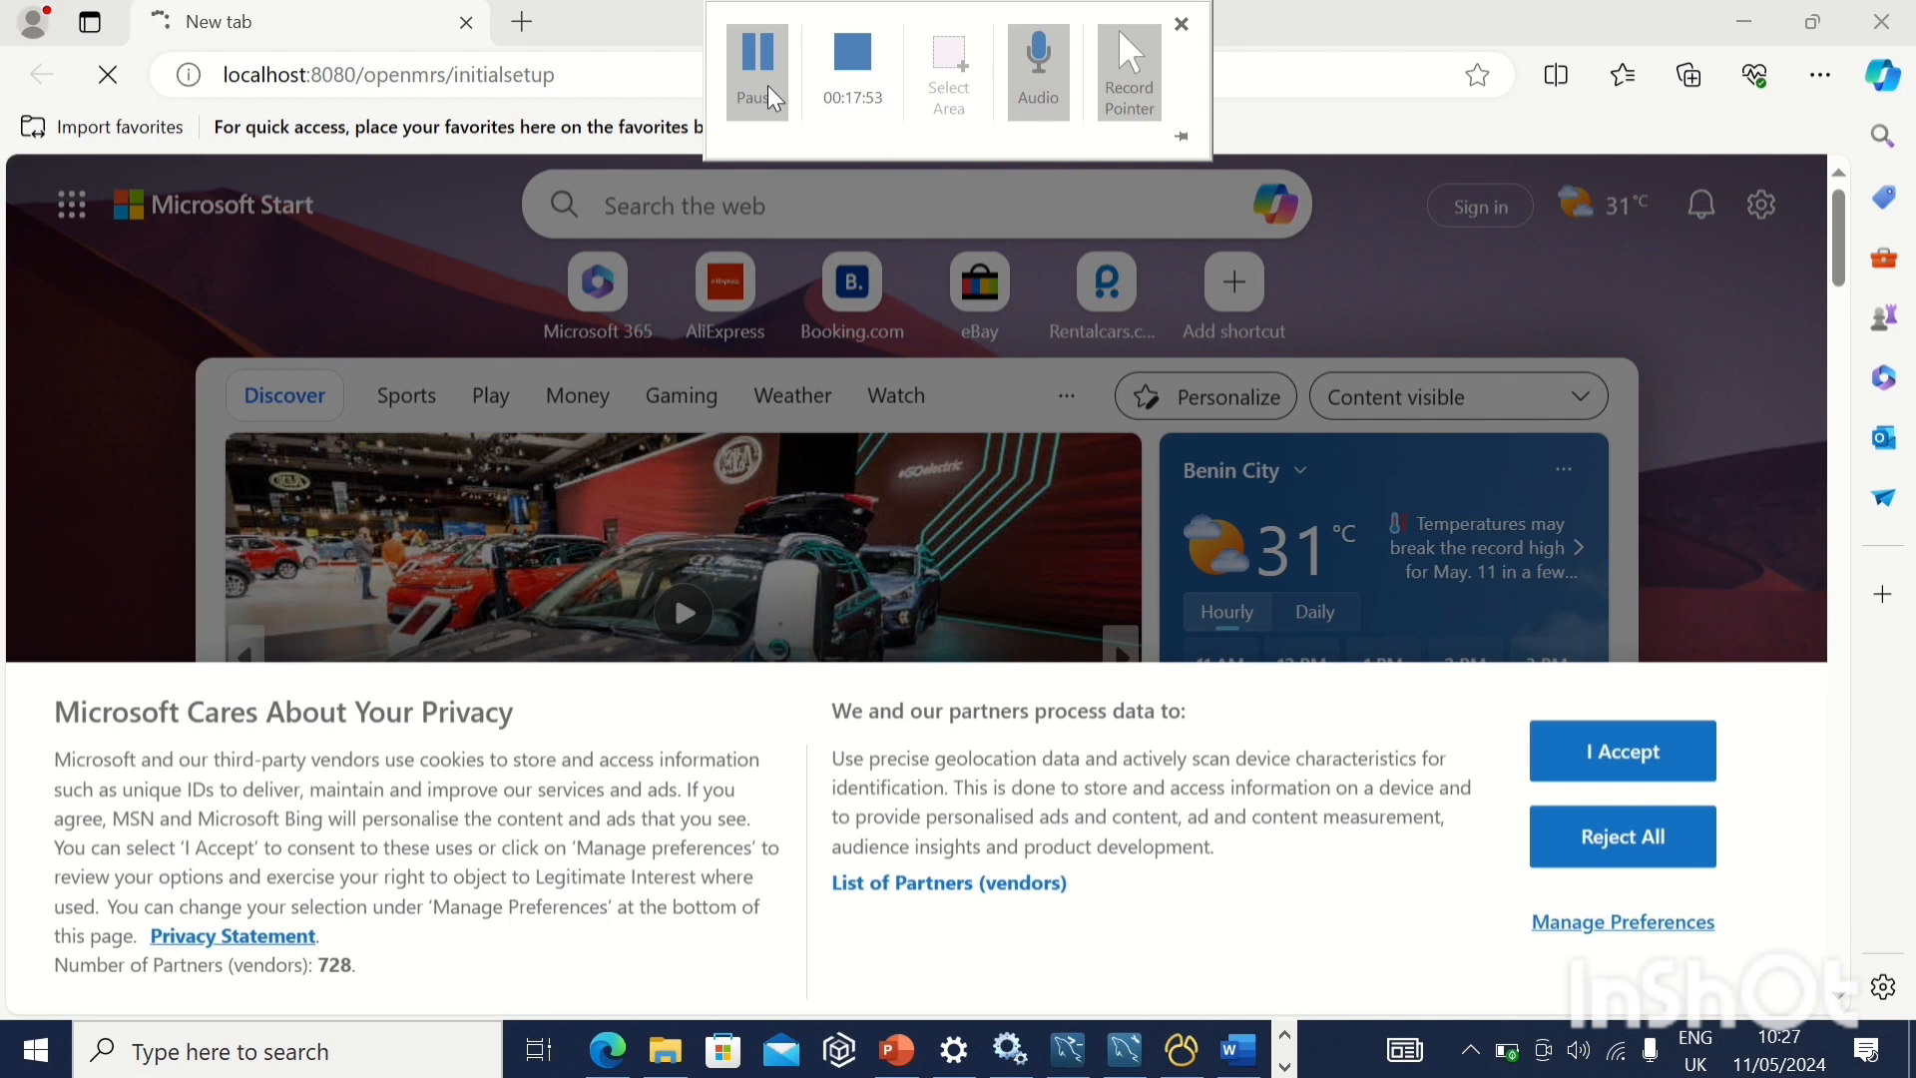
left_click(775, 99)
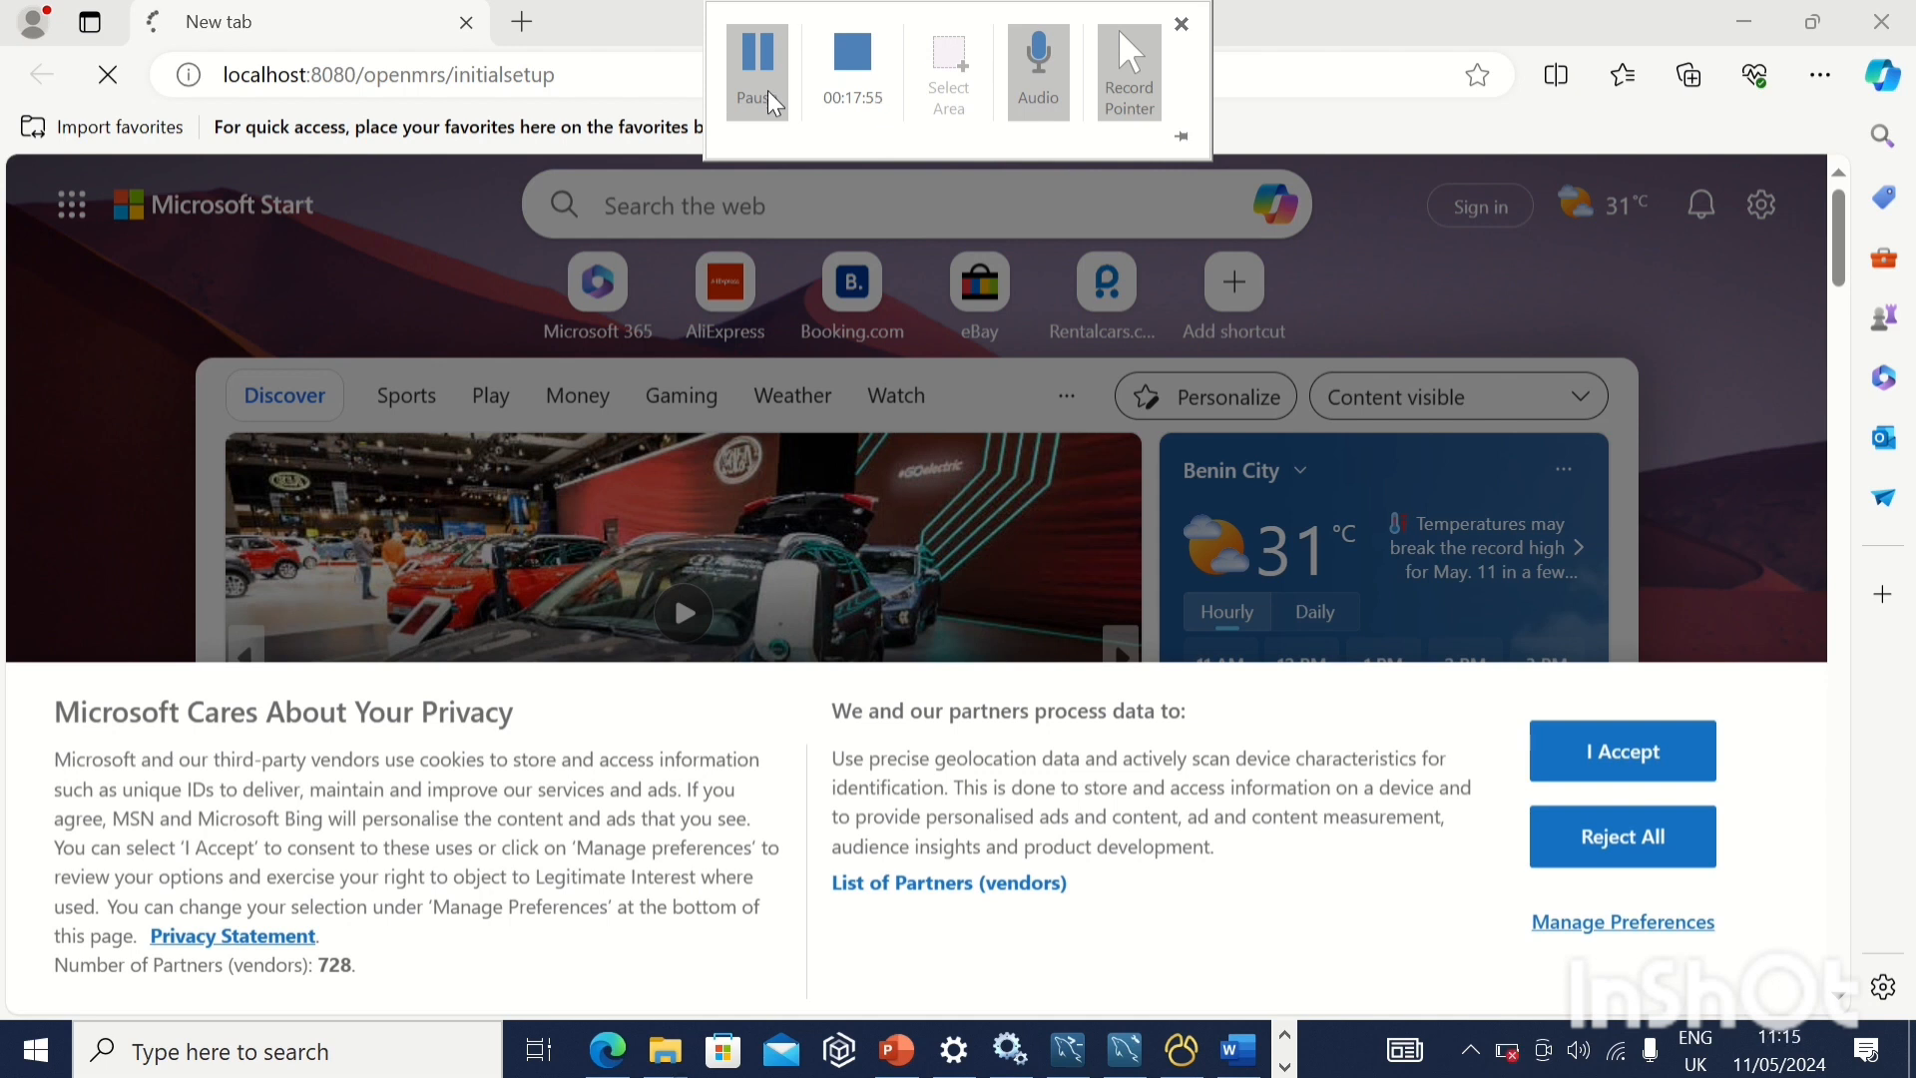